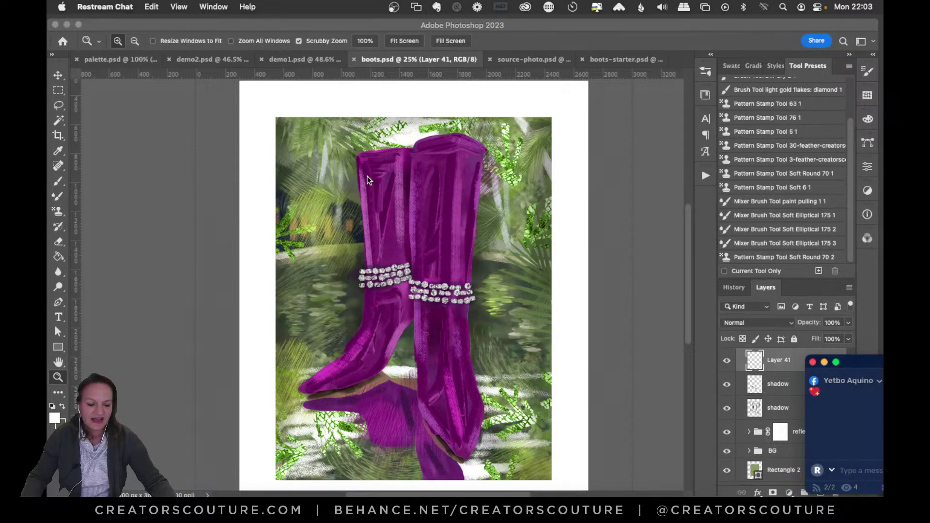
Move the Restream chat window lower so that it covers less of the layer list
{"action": "scroll", "coordinate": [367, 176], "scroll_direction": "left", "scroll_amount": 5}
{"action": "scroll", "coordinate": [357, 169], "scroll_direction": "right", "scroll_amount": 5}
{"action": "scroll", "coordinate": [357, 169], "scroll_direction": "down", "scroll_amount": 1}
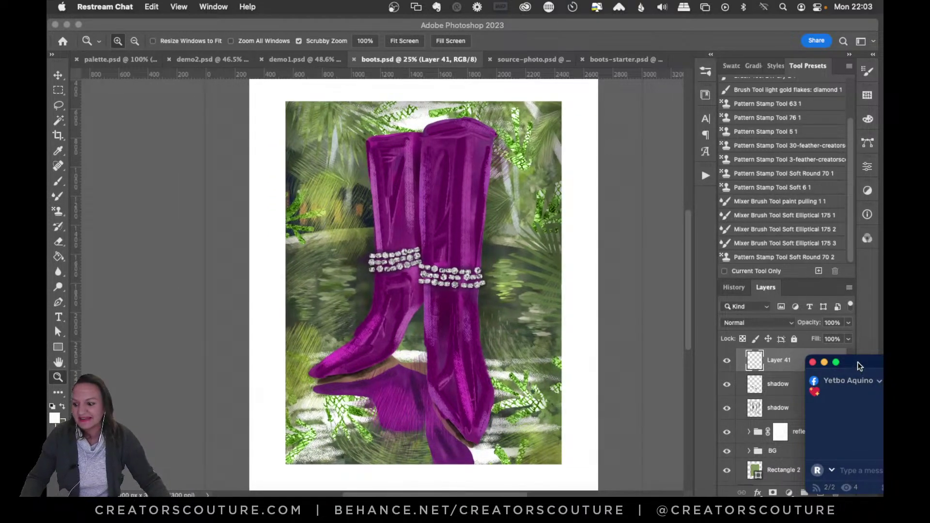
{"action": "left_click_drag", "start_coordinate": [858, 362], "coordinate": [808, 354]}
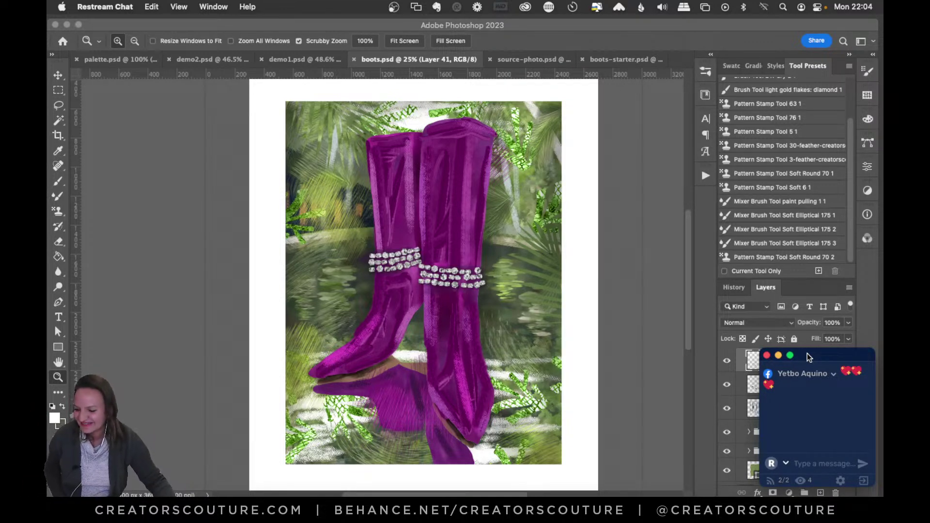
{"action": "left_click_drag", "start_coordinate": [807, 354], "coordinate": [860, 384]}
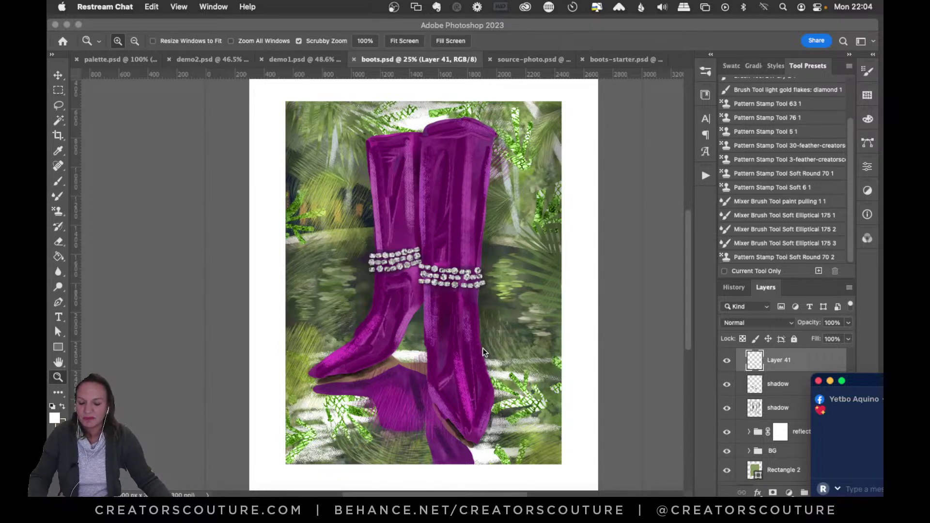
Switch to Chrome to view the Creators Couture livestreaming schedule page, and minimize the browser window
{"action": "left_click", "coordinate": [312, 493]}
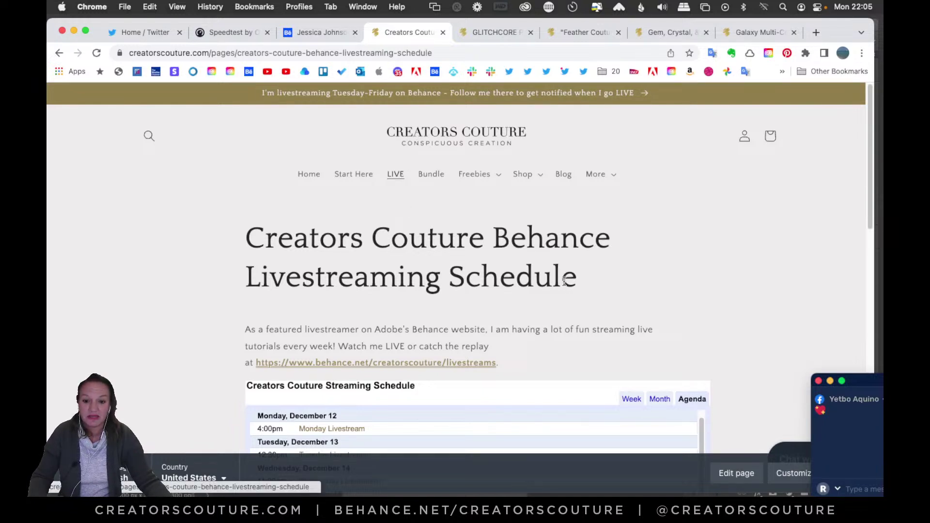
{"action": "left_click_drag", "start_coordinate": [869, 173], "coordinate": [850, 158]}
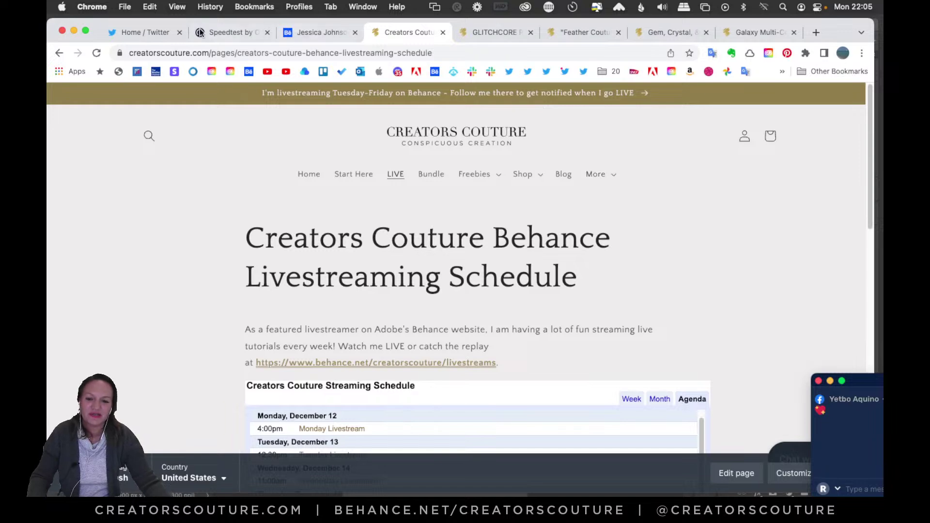
{"action": "left_click", "coordinate": [75, 30]}
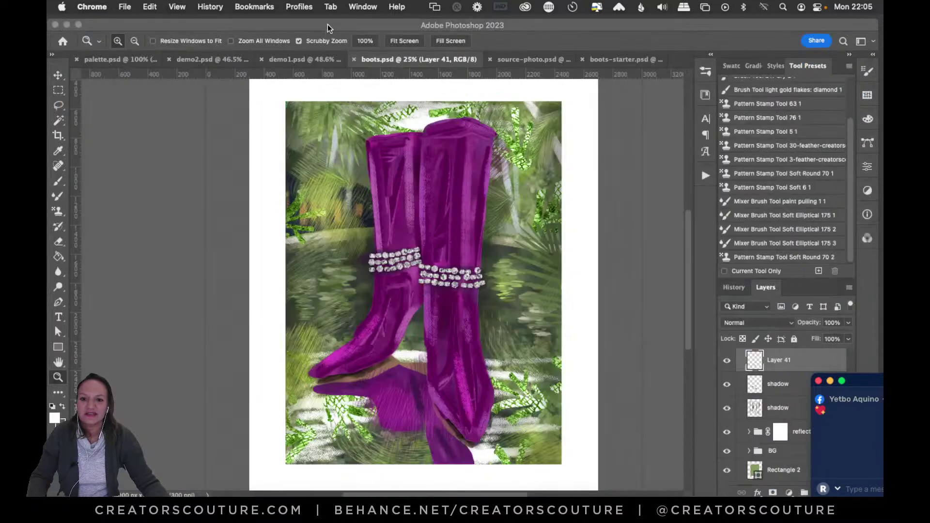
Return to Photoshop and compare the painted boots in boots.psd with the reference photo in source-photo.psd
{"action": "left_click", "coordinate": [476, 226]}
{"action": "left_click", "coordinate": [511, 224], "text": "alt"}
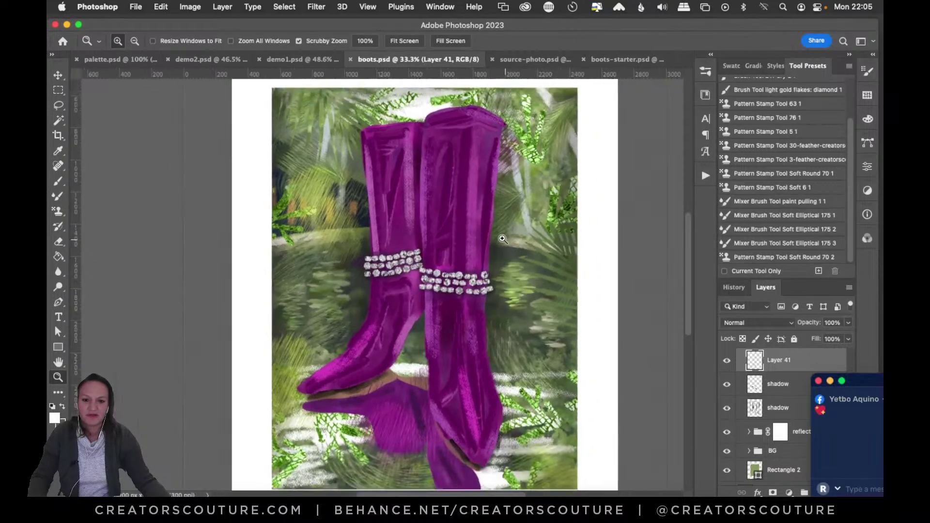
{"action": "left_click", "coordinate": [505, 239]}
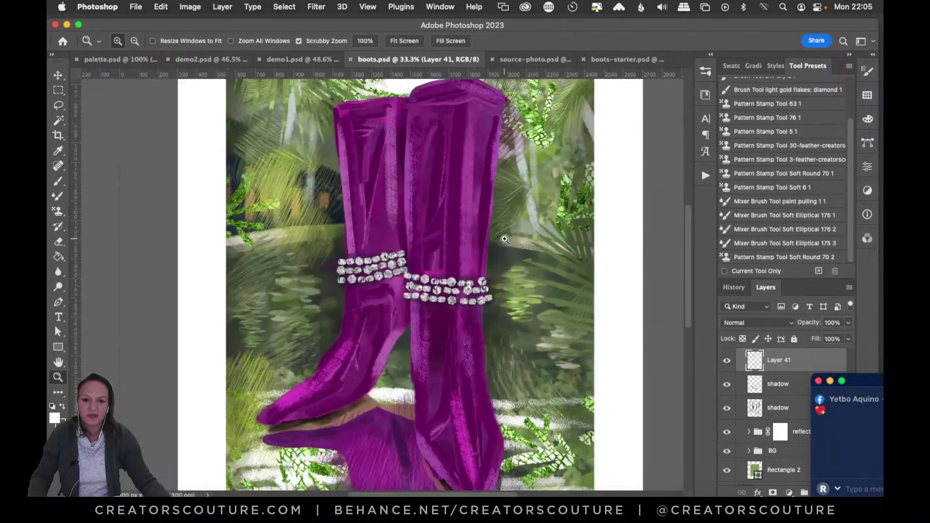
{"action": "left_click", "coordinate": [616, 60]}
{"action": "left_click", "coordinate": [485, 58]}
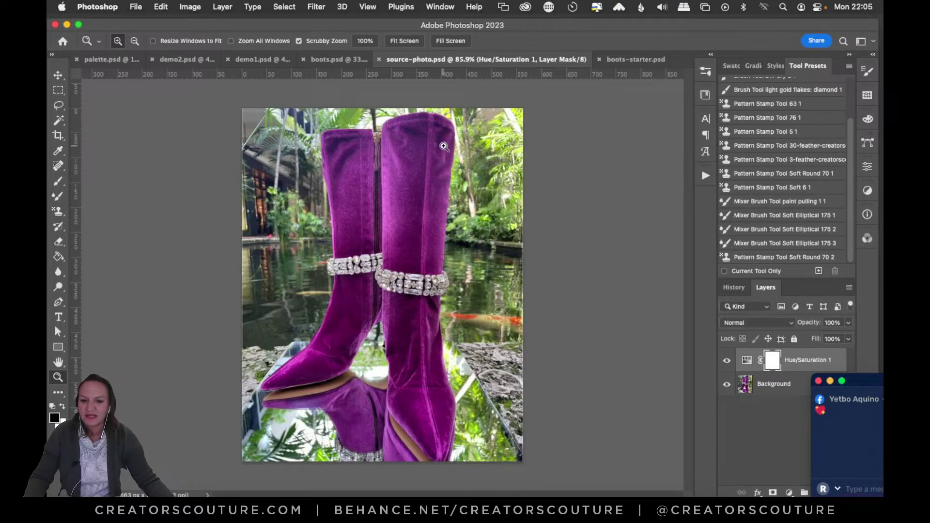
{"action": "left_click", "coordinate": [342, 59]}
{"action": "left_click_drag", "start_coordinate": [544, 250], "coordinate": [520, 323]}
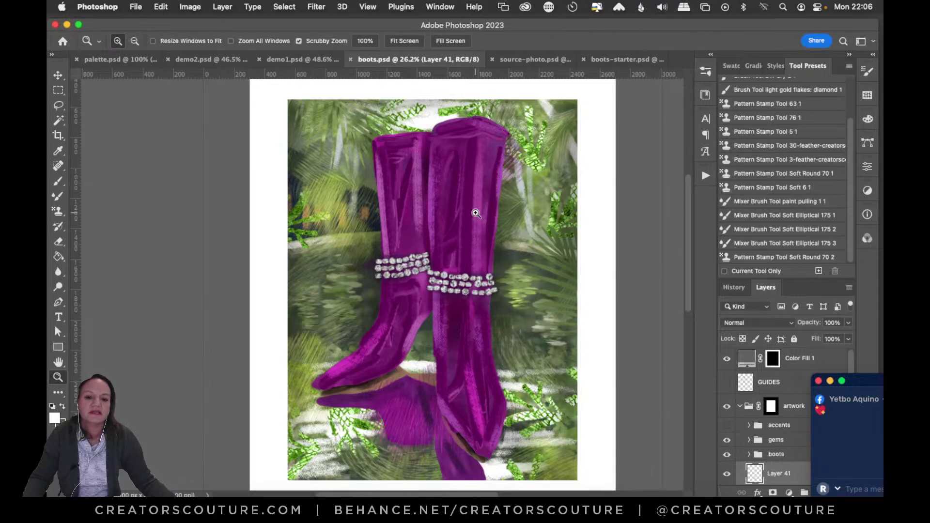
{"action": "left_click", "coordinate": [525, 59]}
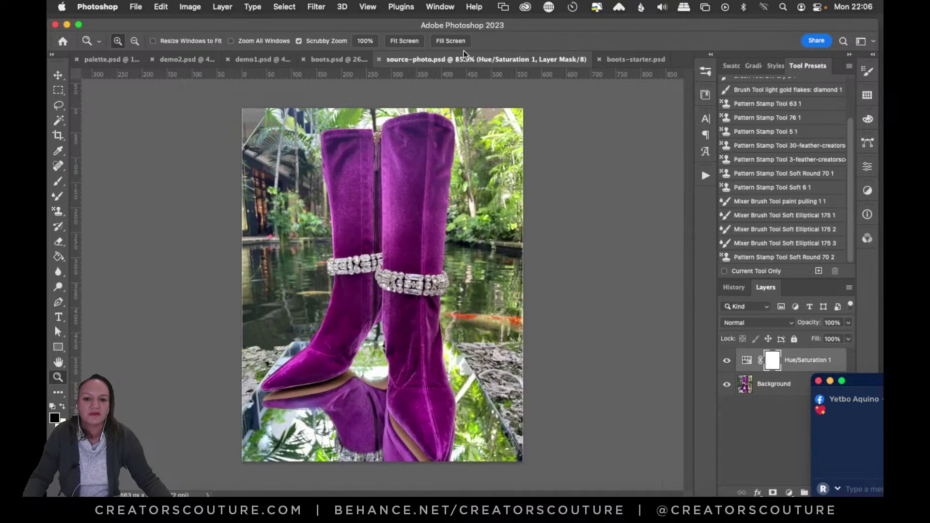
{"action": "left_click", "coordinate": [357, 61]}
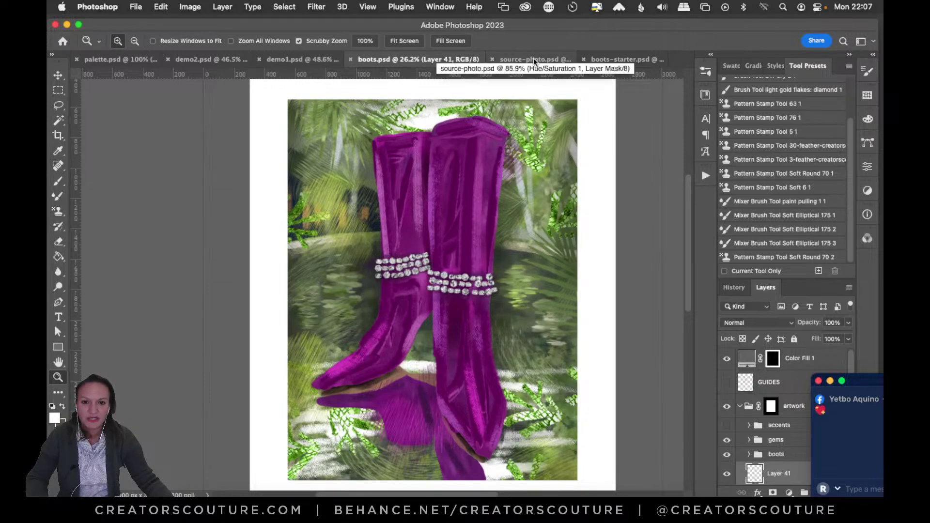
Compare the sketch in boots-starter.psd with the source photo and the painting in boots.psd
{"action": "left_click", "coordinate": [608, 56]}
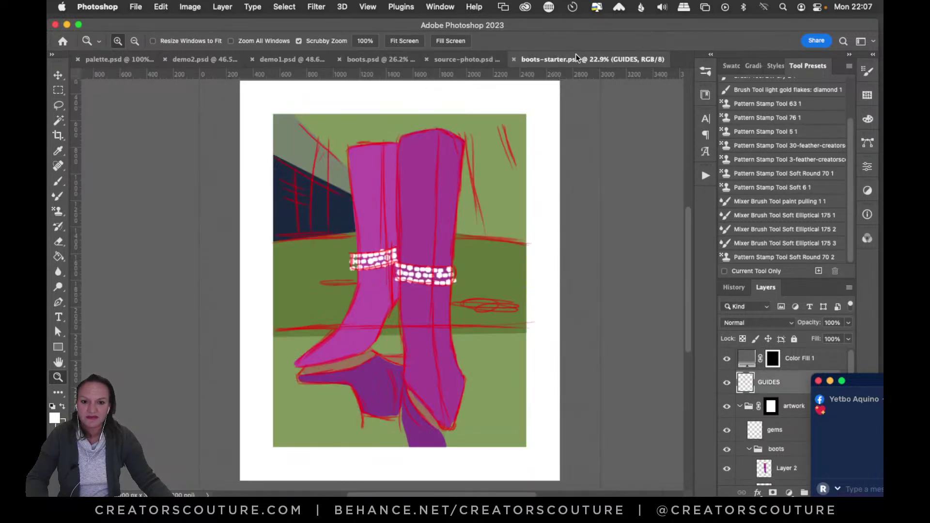
{"action": "left_click", "coordinate": [479, 59]}
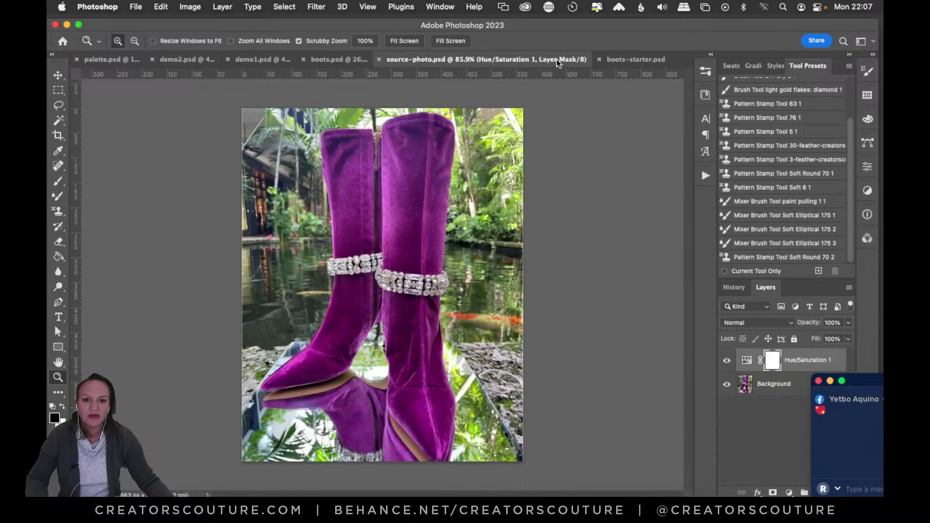
{"action": "left_click", "coordinate": [623, 59]}
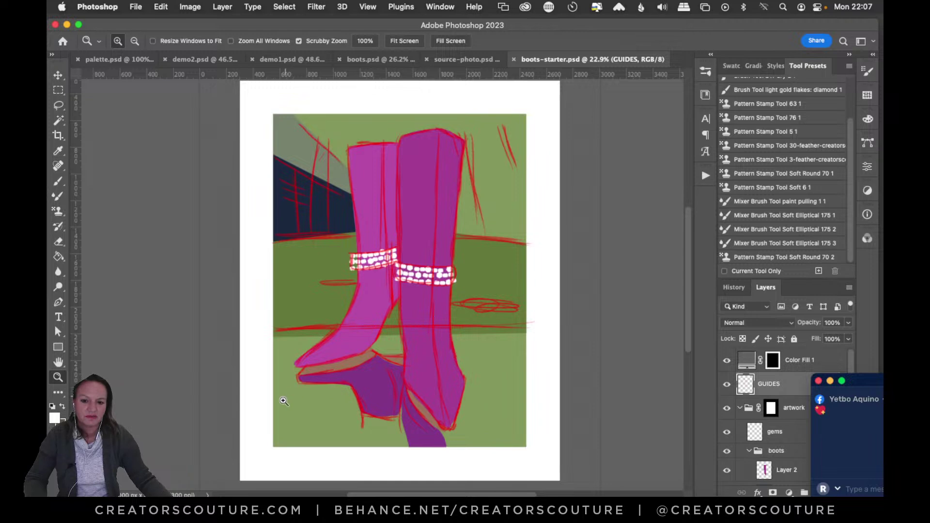
{"action": "left_click", "coordinate": [386, 59]}
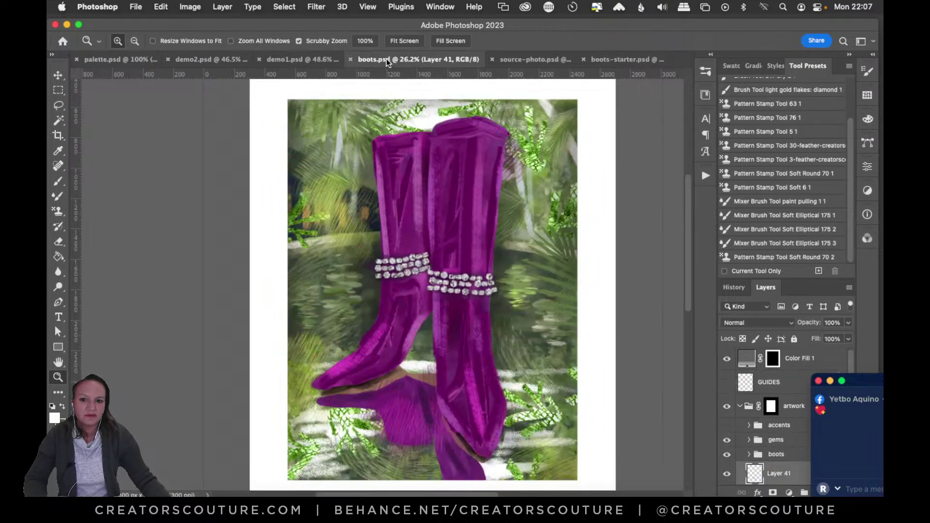
{"action": "left_click", "coordinate": [529, 58]}
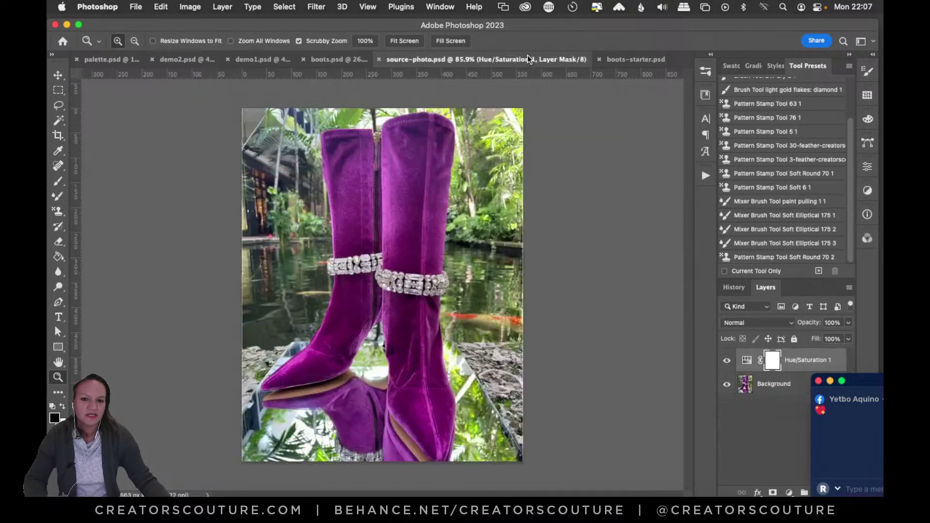
{"action": "left_click", "coordinate": [632, 60]}
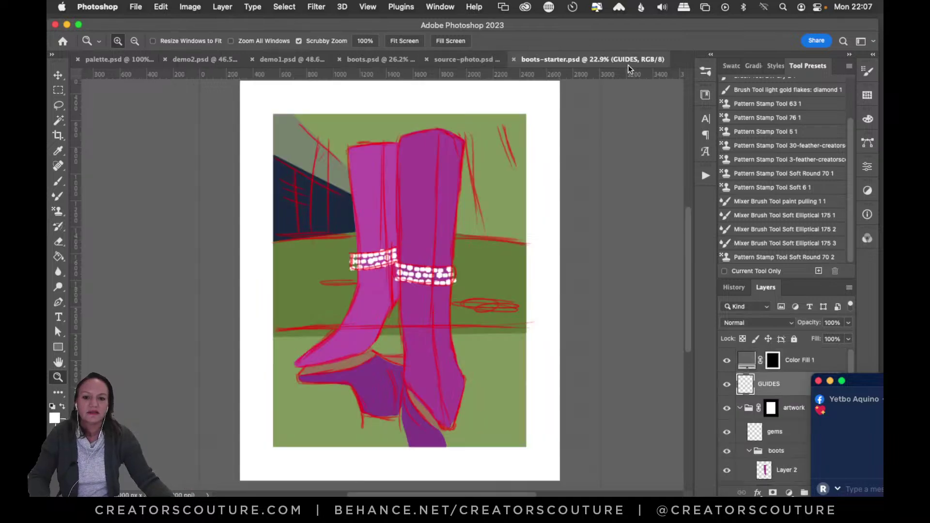
{"action": "left_click", "coordinate": [393, 57]}
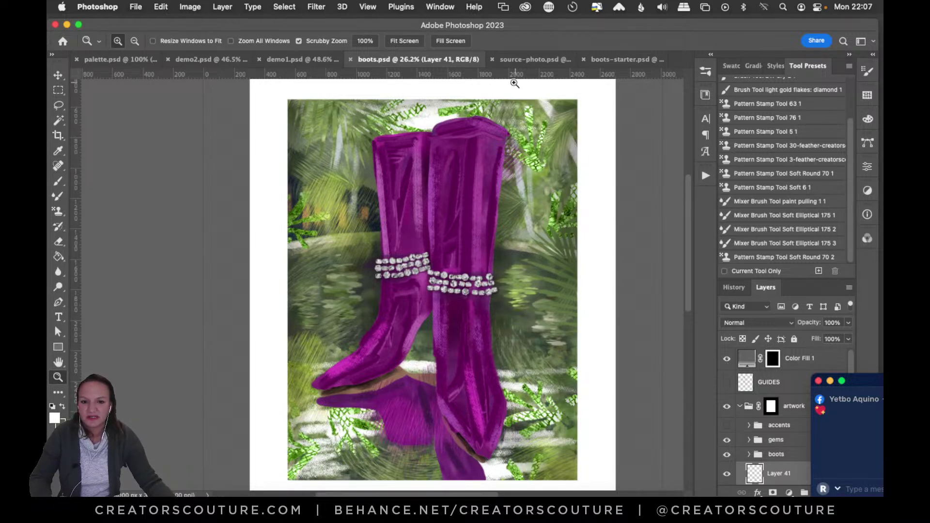
Close the boots.psd, source-photo.psd and boots-starter.psd documents
{"action": "key", "text": "super+w"}
{"action": "key", "text": "super+w"}
{"action": "key", "text": "super+w"}
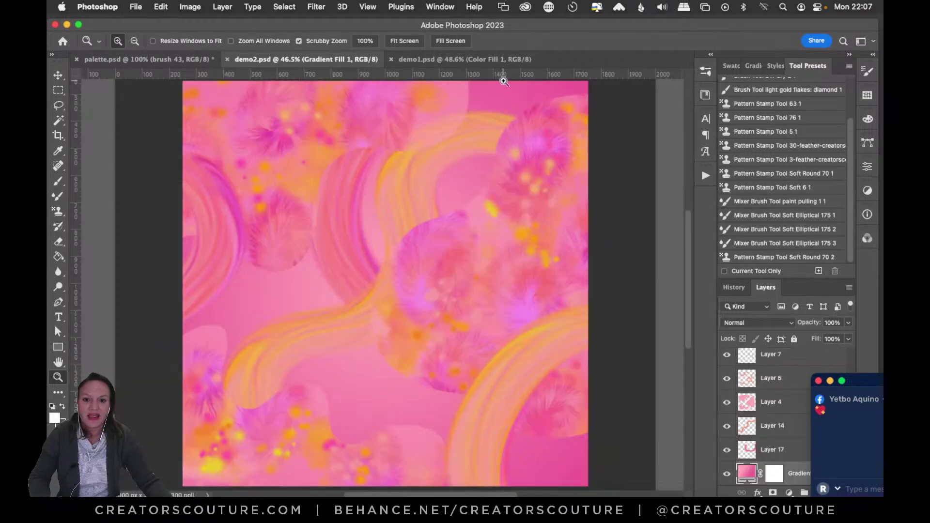
Look over the pink and orange artwork in demo1.psd and demo2.psd
{"action": "left_click", "coordinate": [447, 58]}
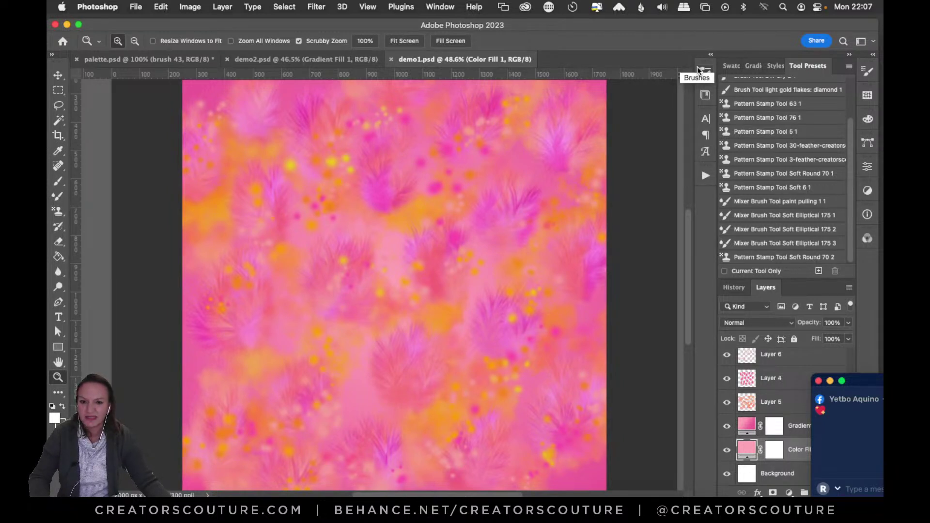
{"action": "left_click", "coordinate": [191, 59]}
{"action": "left_click", "coordinate": [308, 60]}
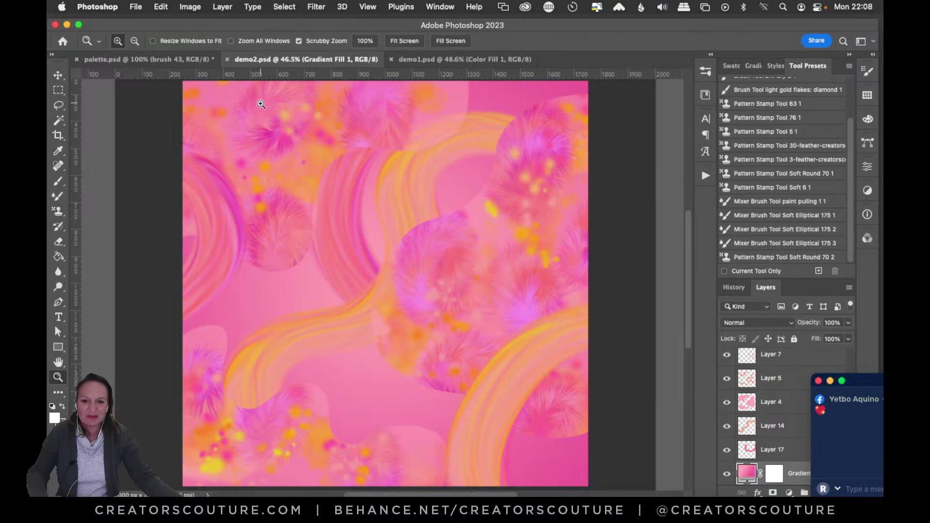
{"action": "left_click", "coordinate": [432, 59]}
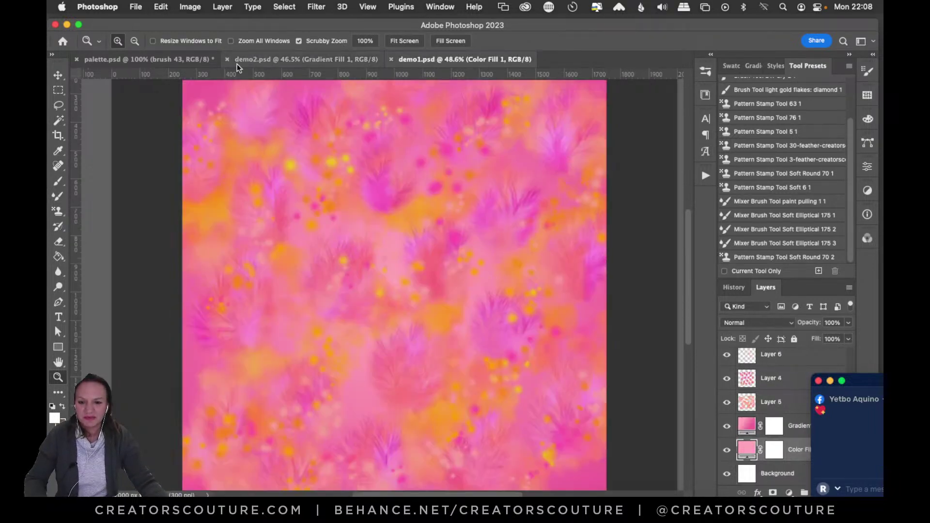
Bring up the palette.psd document and activate the Pattern Stamp Tool
{"action": "left_click", "coordinate": [170, 59]}
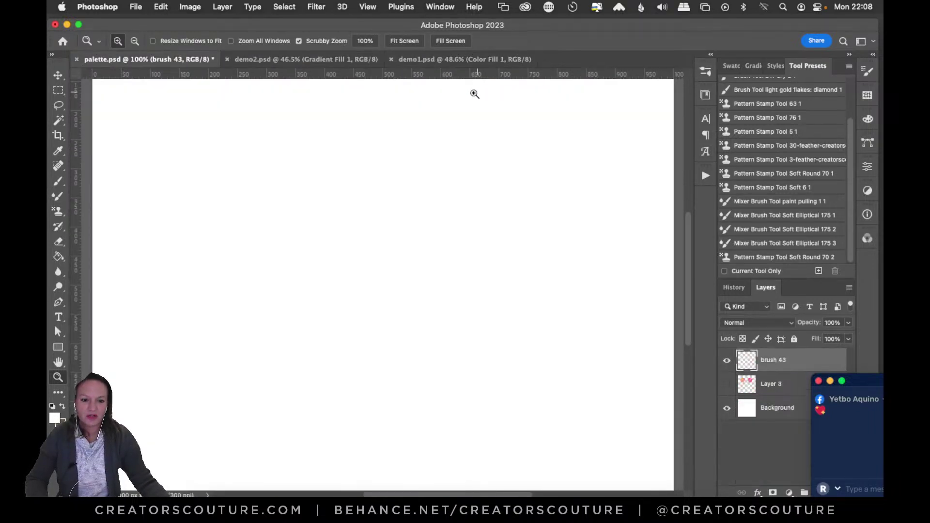
{"action": "left_click", "coordinate": [57, 211]}
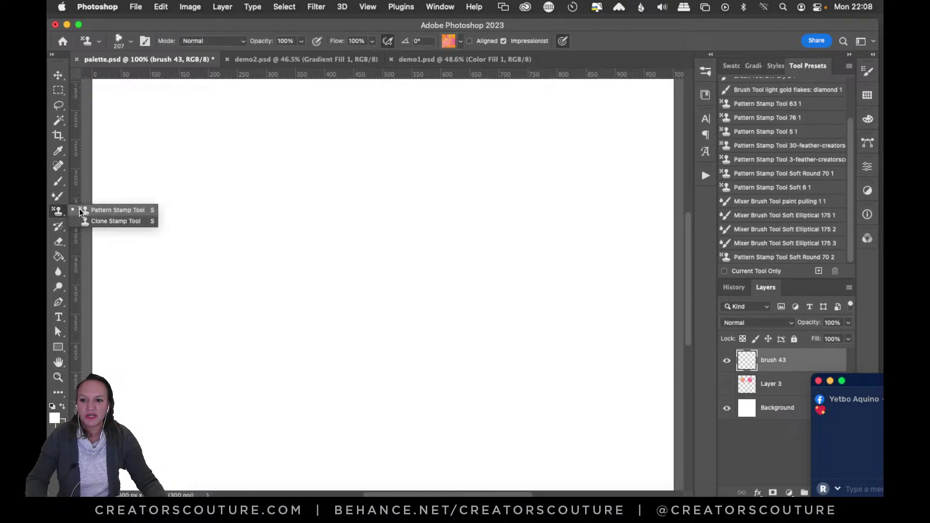
{"action": "left_click", "coordinate": [103, 210]}
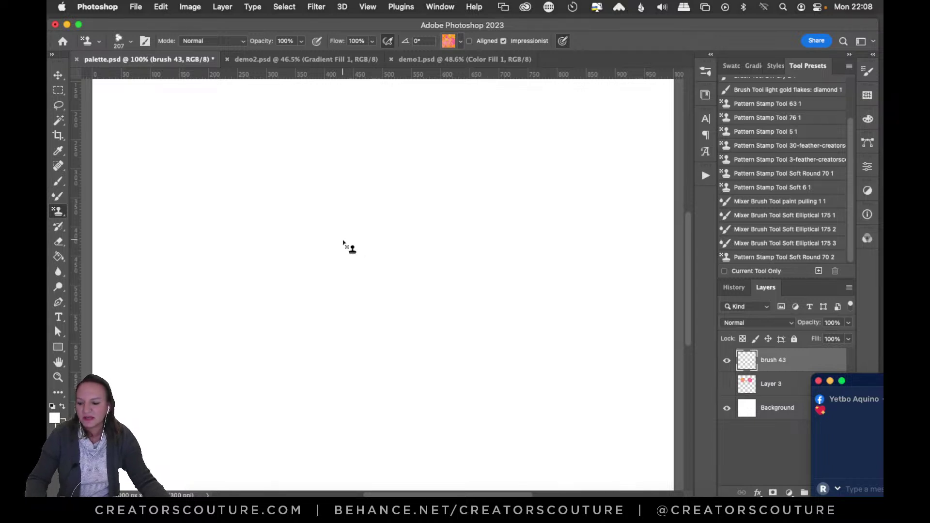
Compare the demo2.psd design with the demo1.psd design, ending on demo1.psd
{"action": "left_click", "coordinate": [335, 60]}
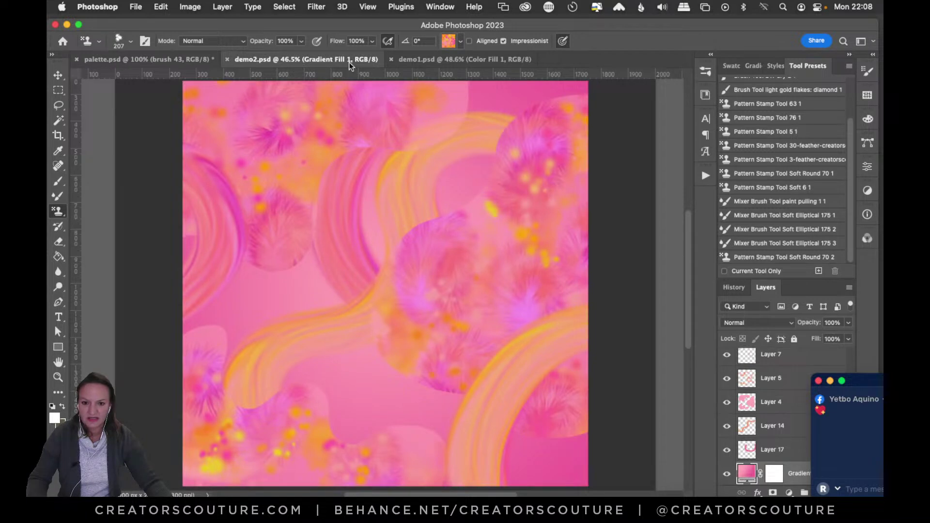
{"action": "left_click", "coordinate": [420, 59]}
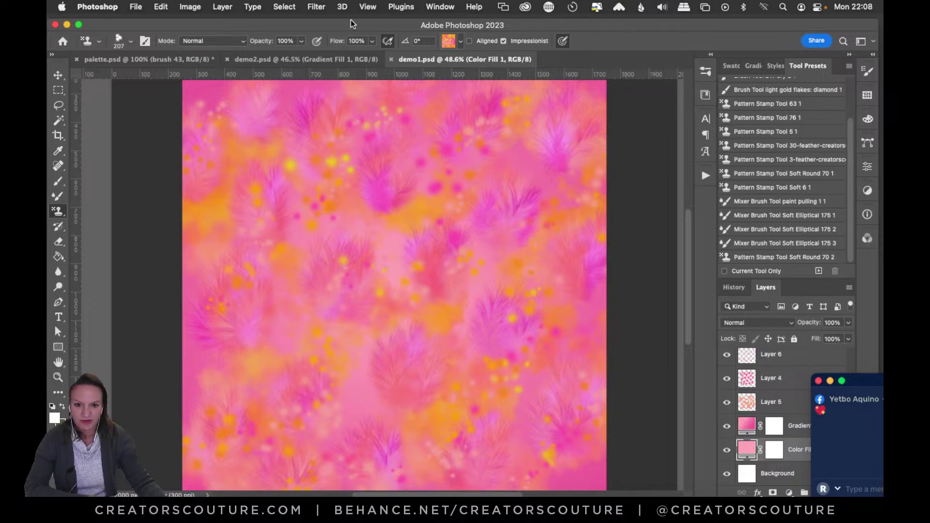
{"action": "left_click", "coordinate": [350, 59]}
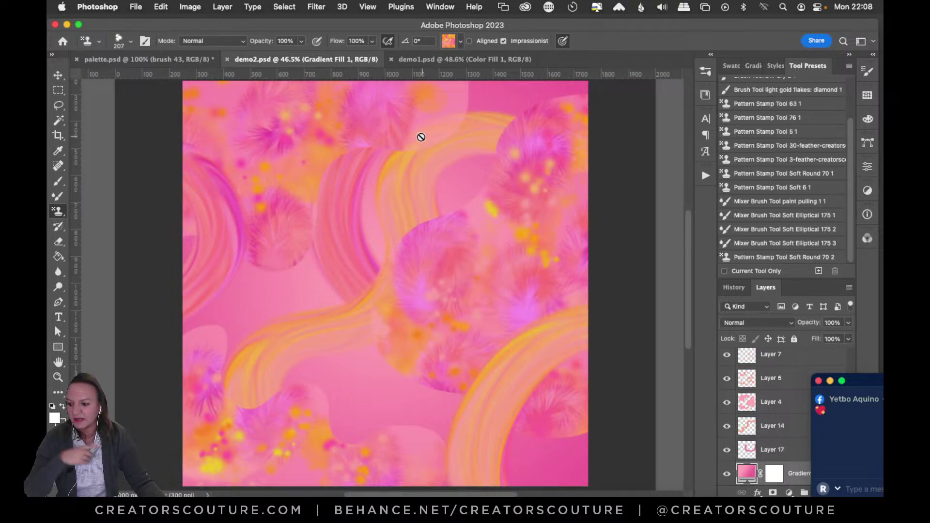
{"action": "left_click", "coordinate": [434, 60]}
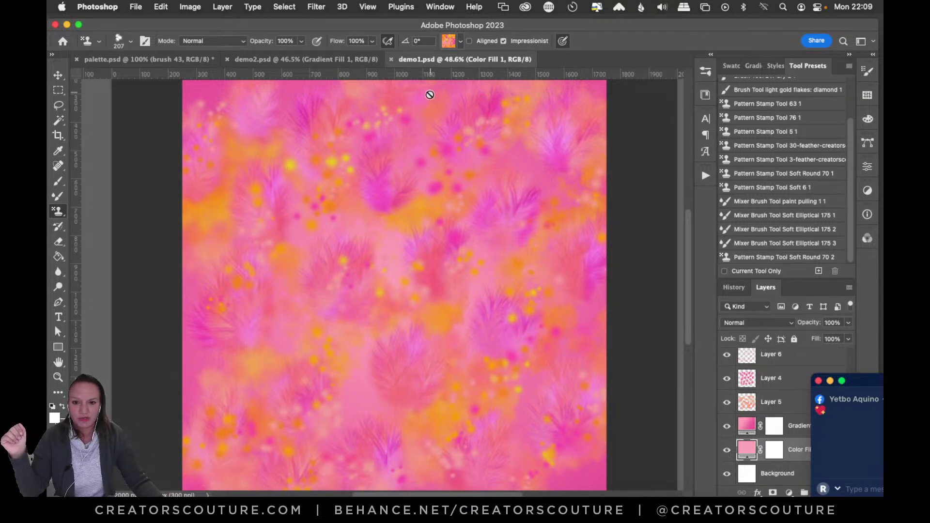
Open the brush library and select the 250 px Pattern Stamp Tool 3-feather brush in the loaded-brushes group
{"action": "left_click", "coordinate": [706, 72]}
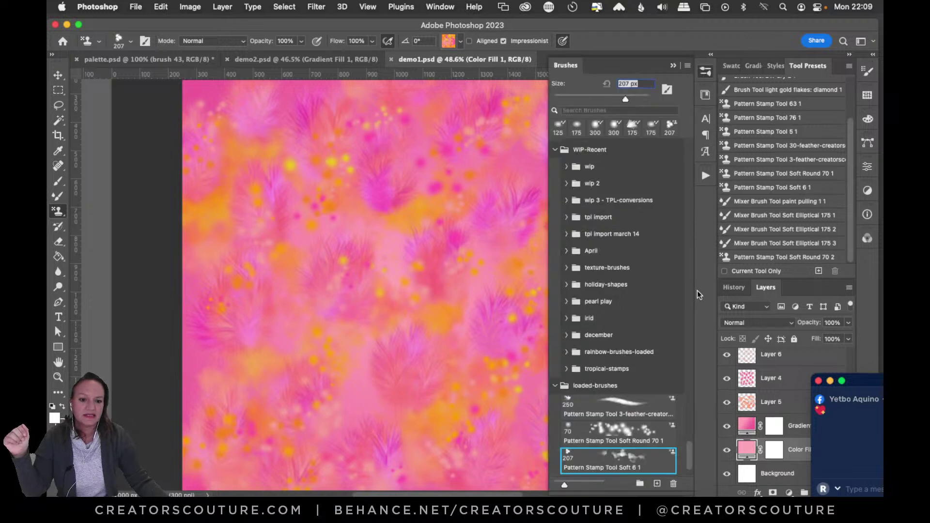
{"action": "left_click_drag", "start_coordinate": [689, 453], "coordinate": [686, 482]}
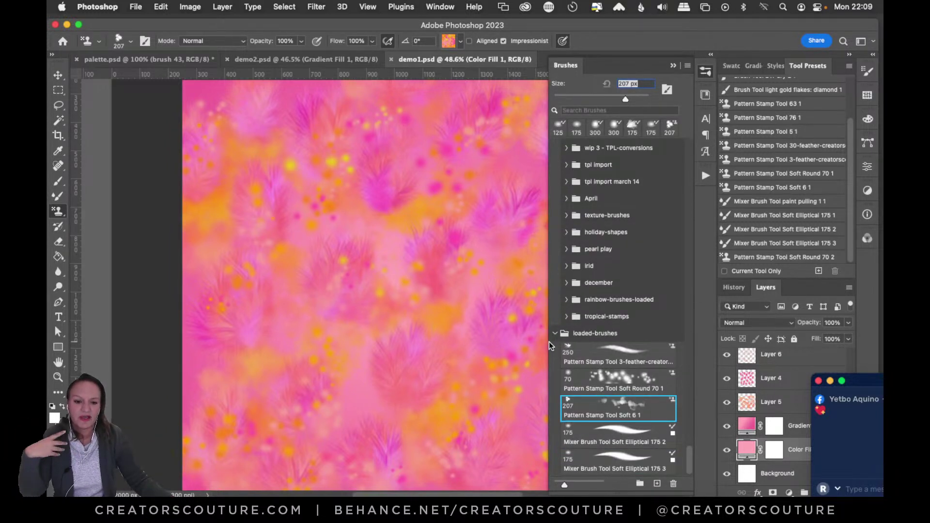
{"action": "left_click", "coordinate": [614, 359]}
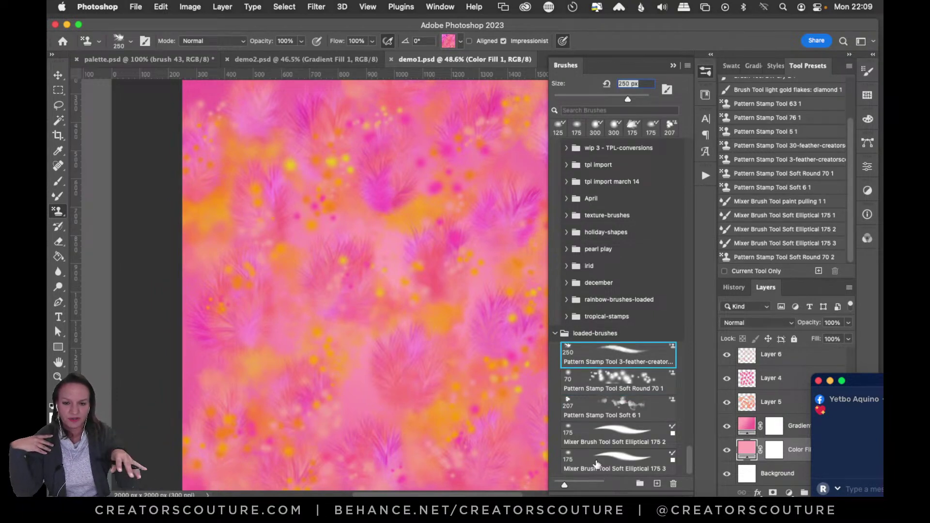
{"action": "left_click", "coordinate": [597, 464]}
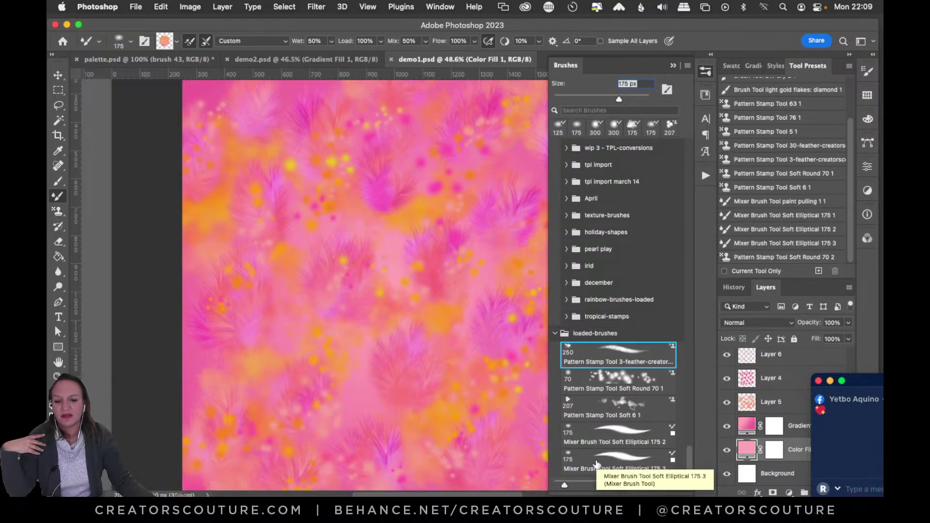
{"action": "left_click", "coordinate": [625, 361]}
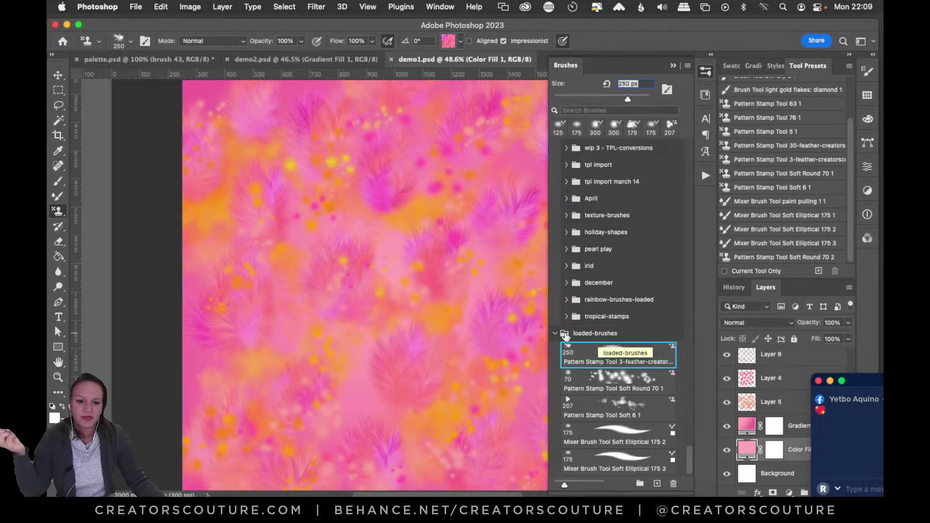
Bring up palette.psd and paint a cluster of pink and coral feather strokes on the brush 43 layer
{"action": "left_click", "coordinate": [145, 59]}
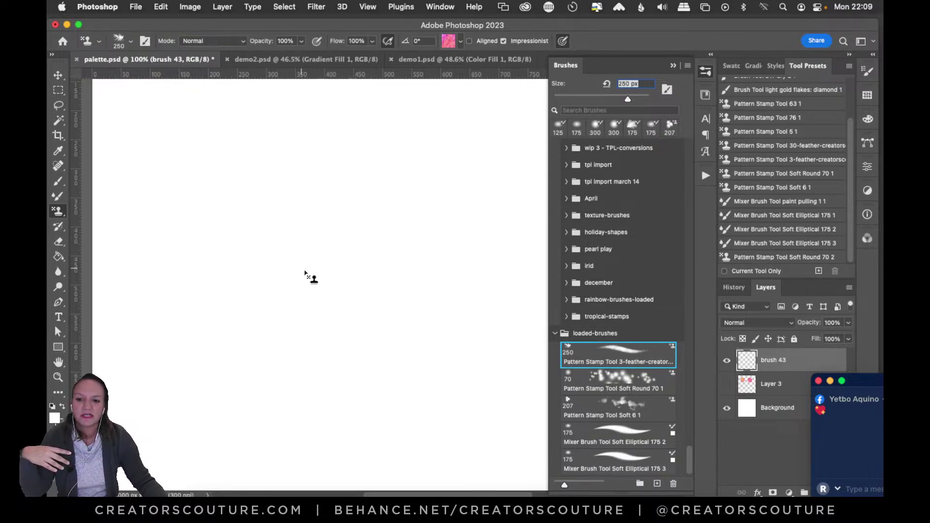
{"action": "left_click_drag", "start_coordinate": [299, 253], "coordinate": [300, 256]}
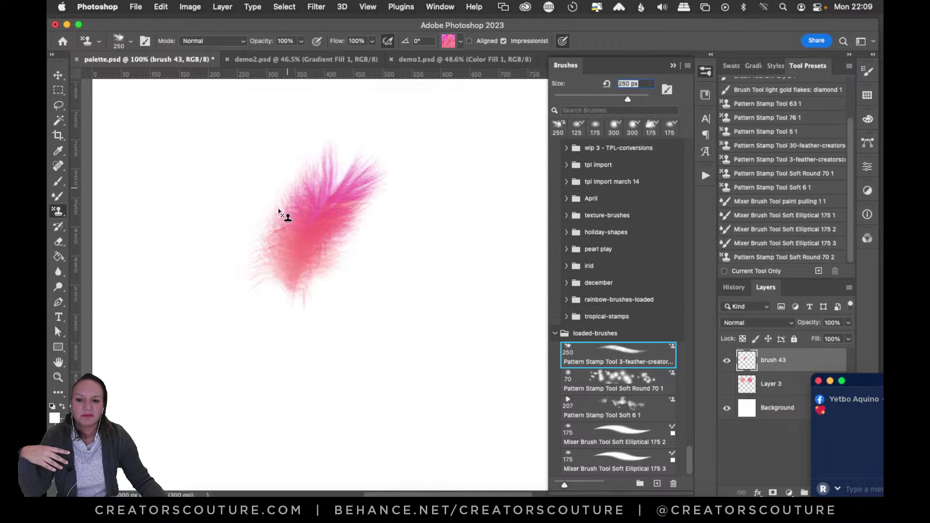
{"action": "left_click_drag", "start_coordinate": [276, 193], "coordinate": [285, 305]}
{"action": "left_click_drag", "start_coordinate": [356, 246], "coordinate": [312, 336]}
{"action": "left_click_drag", "start_coordinate": [262, 265], "coordinate": [280, 338]}
{"action": "left_click_drag", "start_coordinate": [390, 254], "coordinate": [330, 357]}
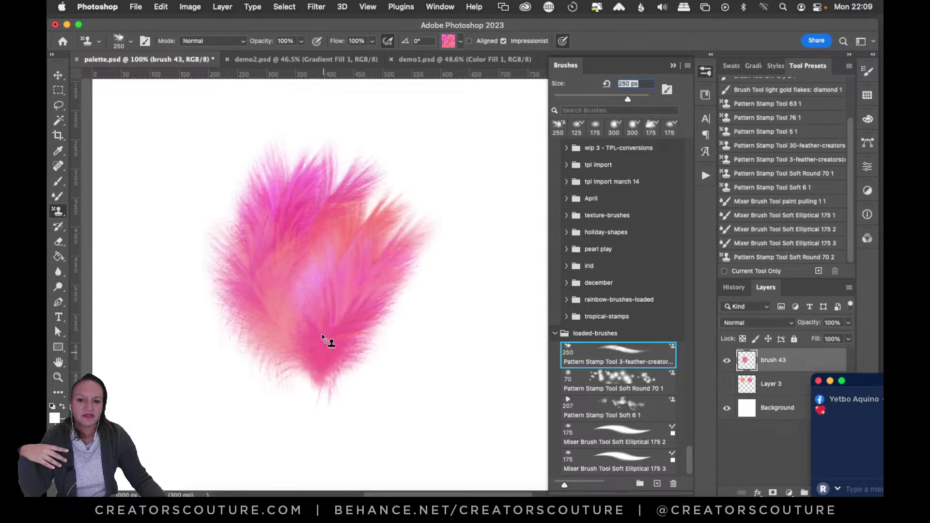
{"action": "left_click_drag", "start_coordinate": [242, 257], "coordinate": [283, 368]}
{"action": "left_click_drag", "start_coordinate": [323, 208], "coordinate": [303, 349]}
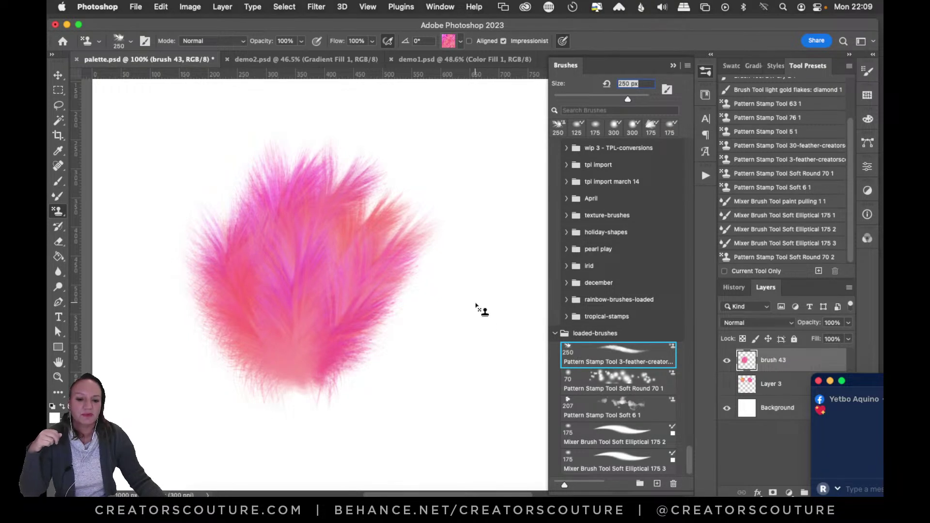
Clear the brush 43 layer and paint a fresh fan-shaped cluster of pink and coral feathers
{"action": "key", "text": "super+a"}
{"action": "key", "text": "BackSpace"}
{"action": "mouse_move", "coordinate": [339, 173]}
{"action": "left_mouse_down"}
{"action": "mouse_move", "coordinate": [338, 246]}
{"action": "mouse_move", "coordinate": [299, 226]}
{"action": "mouse_move", "coordinate": [340, 293]}
{"action": "left_mouse_up"}
{"action": "left_click_drag", "start_coordinate": [300, 213], "coordinate": [335, 329]}
{"action": "left_click_drag", "start_coordinate": [380, 209], "coordinate": [340, 332]}
{"action": "mouse_move", "coordinate": [276, 233]}
{"action": "left_mouse_down"}
{"action": "mouse_move", "coordinate": [289, 314]}
{"action": "mouse_move", "coordinate": [320, 345]}
{"action": "left_mouse_up"}
{"action": "left_click_drag", "start_coordinate": [391, 249], "coordinate": [346, 352]}
{"action": "left_click_drag", "start_coordinate": [316, 304], "coordinate": [333, 354]}
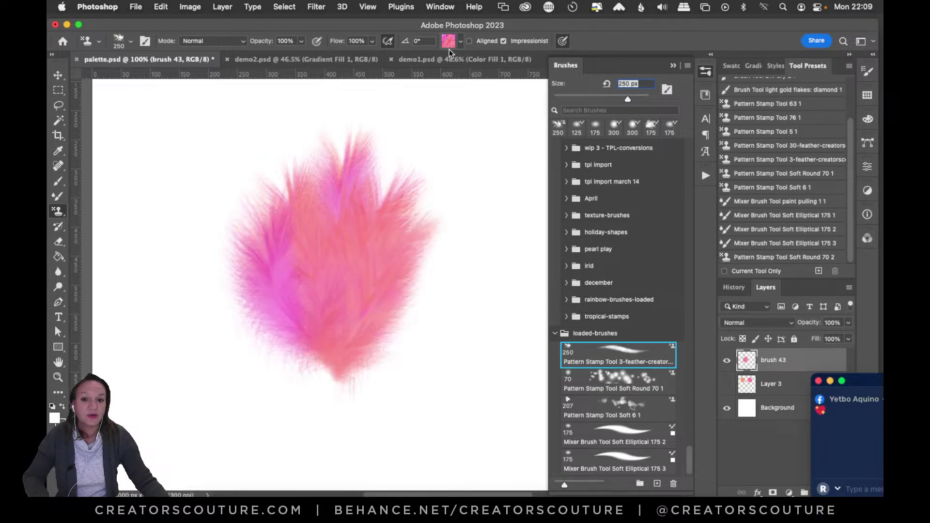
View the pattern loaded in the 3-feather brush and add more feather strokes across the cluster
{"action": "left_click", "coordinate": [450, 43]}
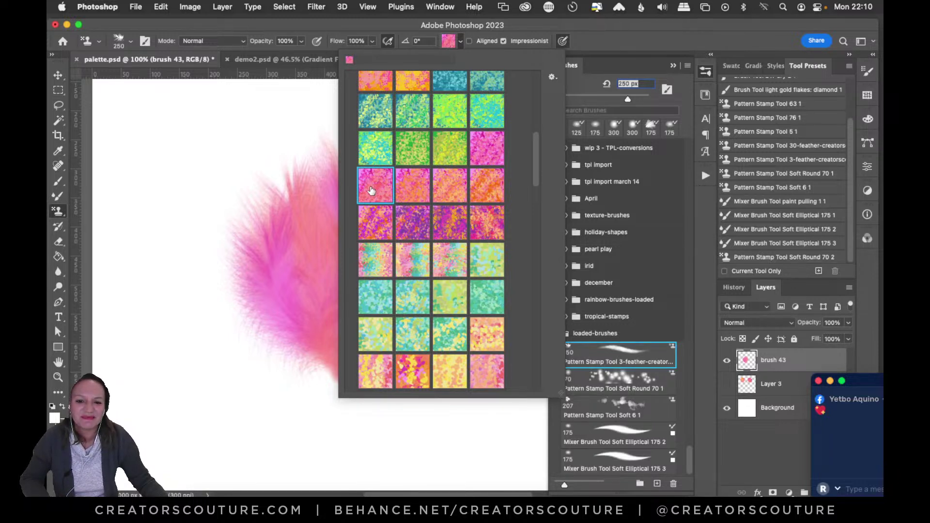
{"action": "left_click_drag", "start_coordinate": [253, 241], "coordinate": [328, 342]}
{"action": "left_click_drag", "start_coordinate": [318, 235], "coordinate": [311, 355]}
{"action": "left_click_drag", "start_coordinate": [358, 246], "coordinate": [362, 310]}
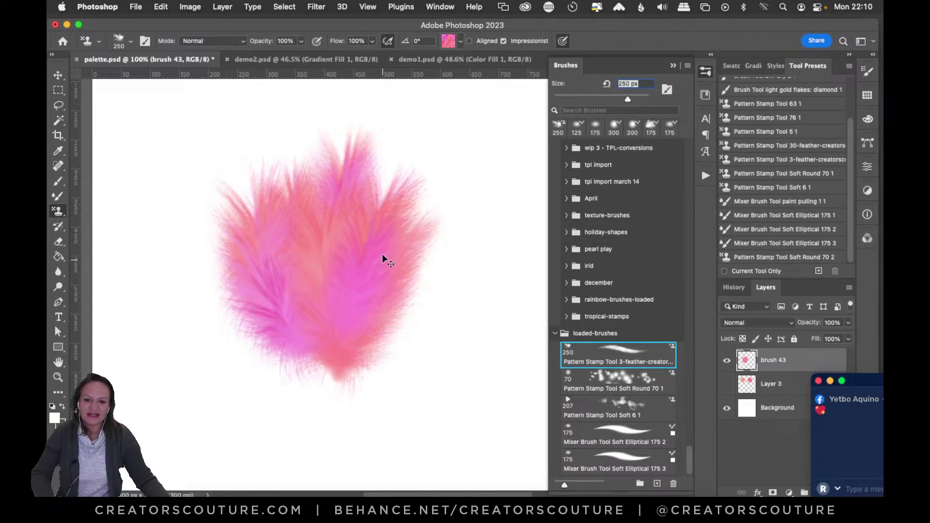
{"action": "mouse_move", "coordinate": [388, 189]}
{"action": "left_mouse_down"}
{"action": "mouse_move", "coordinate": [353, 242]}
{"action": "mouse_move", "coordinate": [377, 210]}
{"action": "left_mouse_up"}
Erase the feather cluster and stamp a new one in the middle of the canvas
{"action": "key", "text": "BackSpace"}
{"action": "key", "text": "super+d"}
{"action": "left_click_drag", "start_coordinate": [354, 170], "coordinate": [348, 300]}
{"action": "left_click_drag", "start_coordinate": [301, 198], "coordinate": [337, 310]}
{"action": "mouse_move", "coordinate": [392, 199]}
{"action": "left_mouse_down"}
{"action": "mouse_move", "coordinate": [348, 302]}
{"action": "mouse_move", "coordinate": [326, 307]}
{"action": "left_mouse_up"}
{"action": "mouse_move", "coordinate": [340, 242]}
{"action": "left_mouse_down"}
{"action": "mouse_move", "coordinate": [345, 367]}
{"action": "mouse_move", "coordinate": [275, 292]}
{"action": "mouse_move", "coordinate": [383, 275]}
{"action": "mouse_move", "coordinate": [349, 395]}
{"action": "left_mouse_up"}
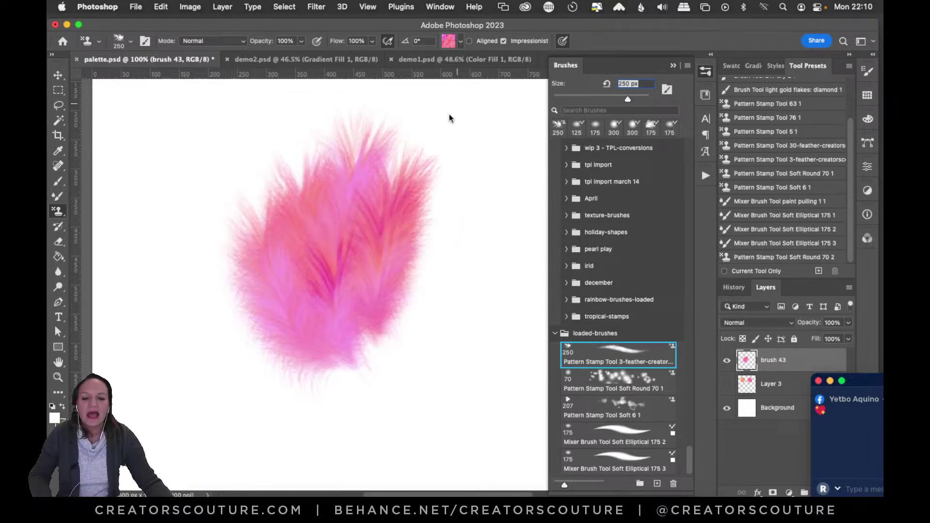
Switch to Chrome and browse the open brush product pages, ending on the Feather Couture Fantasies page
{"action": "left_click", "coordinate": [311, 493]}
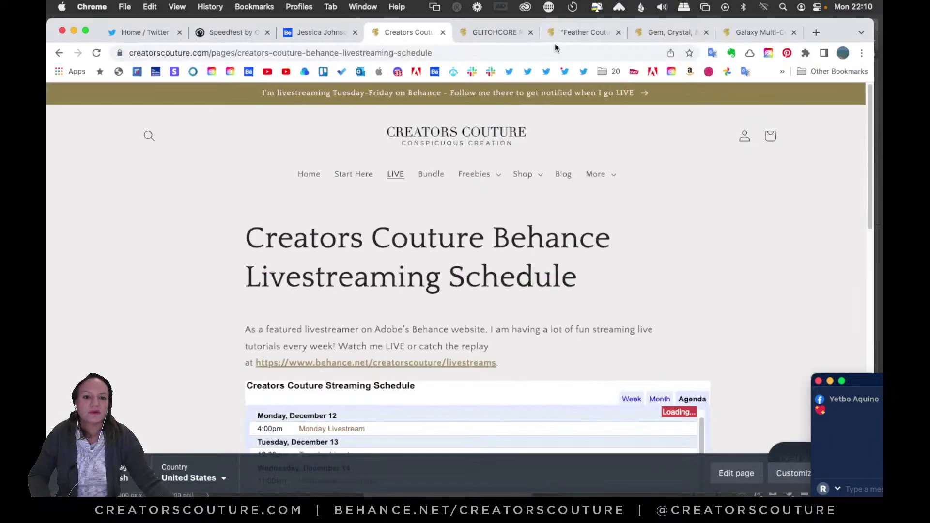
{"action": "left_click", "coordinate": [496, 29]}
{"action": "left_click", "coordinate": [671, 32]}
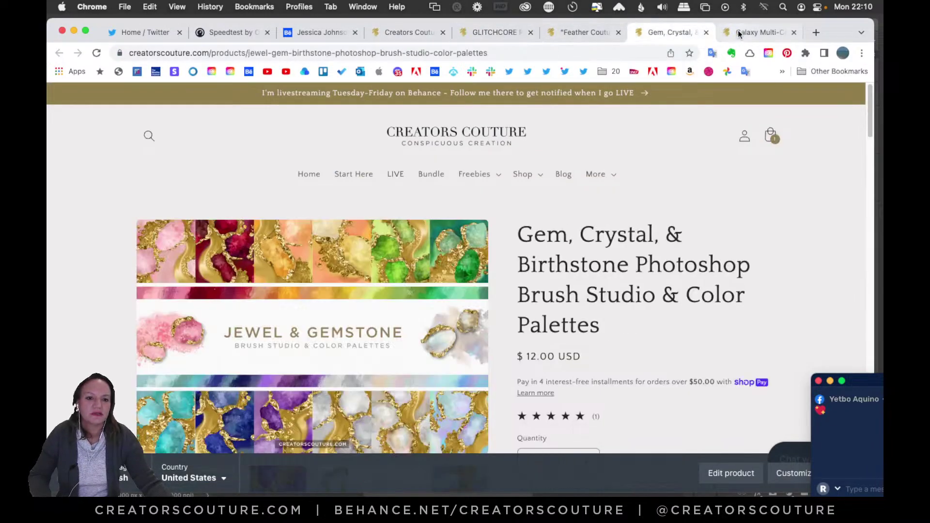
{"action": "left_click", "coordinate": [738, 35]}
{"action": "left_click", "coordinate": [571, 32]}
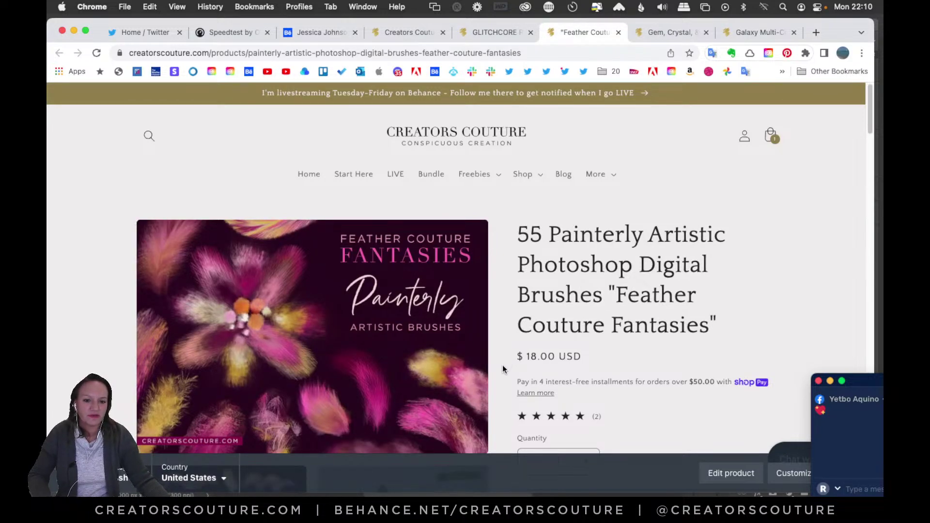
Look over the Gem & Crystal, Galaxy and GLITCHCORE product pages, and return to Photoshop
{"action": "left_click", "coordinate": [654, 33]}
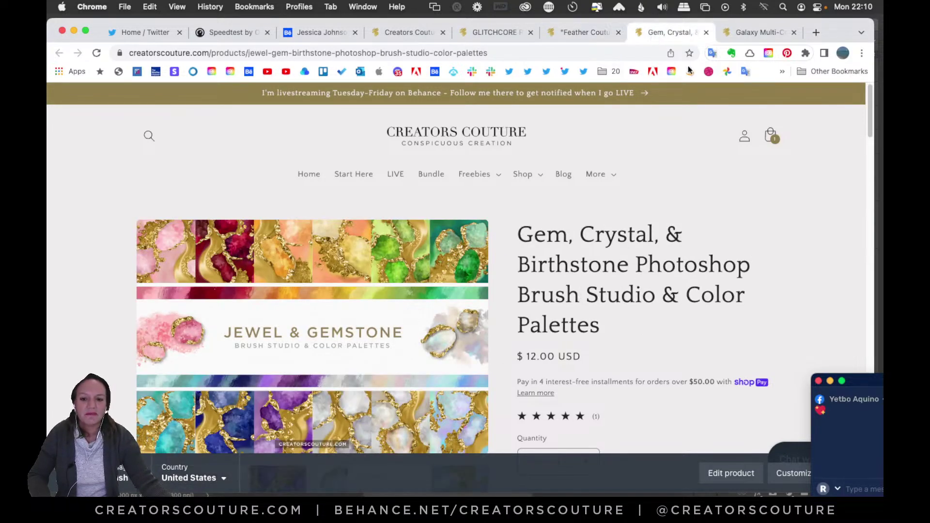
{"action": "scroll", "coordinate": [862, 124], "scroll_direction": "down", "scroll_amount": 3}
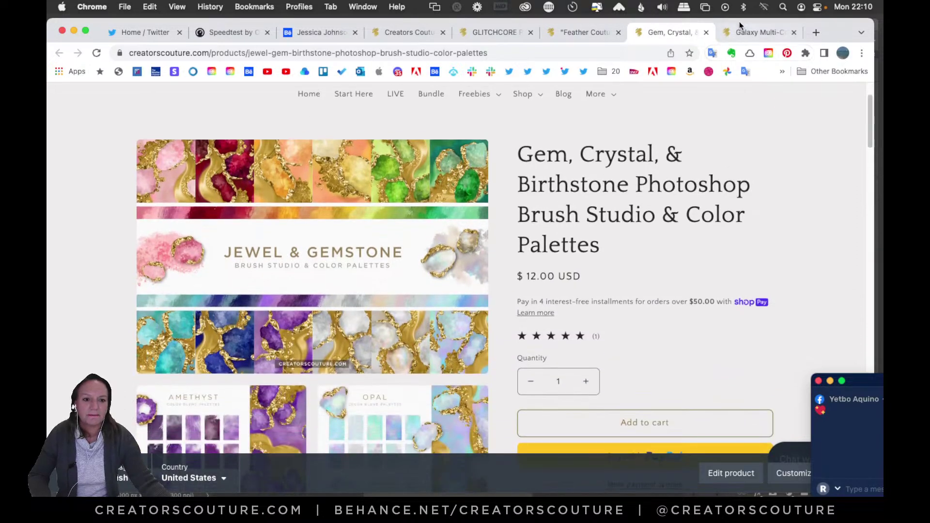
{"action": "left_click", "coordinate": [739, 32]}
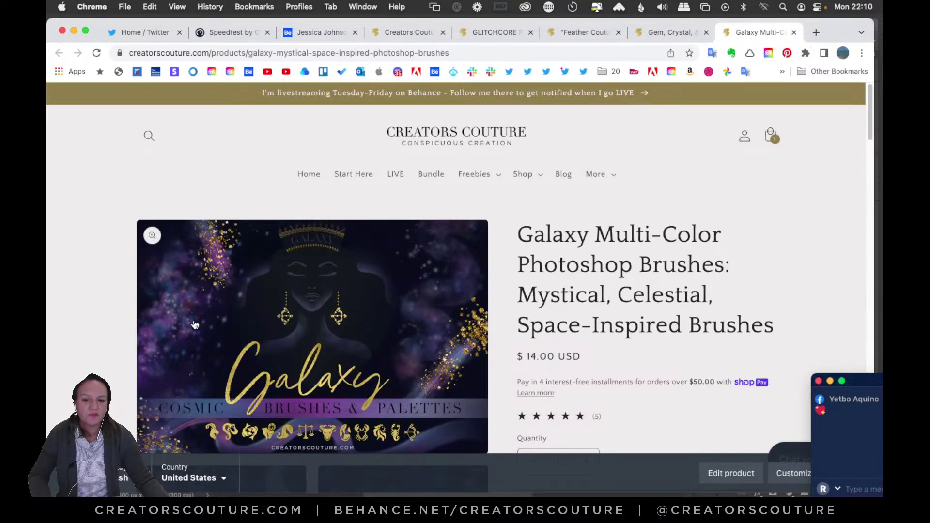
{"action": "left_click", "coordinate": [667, 33]}
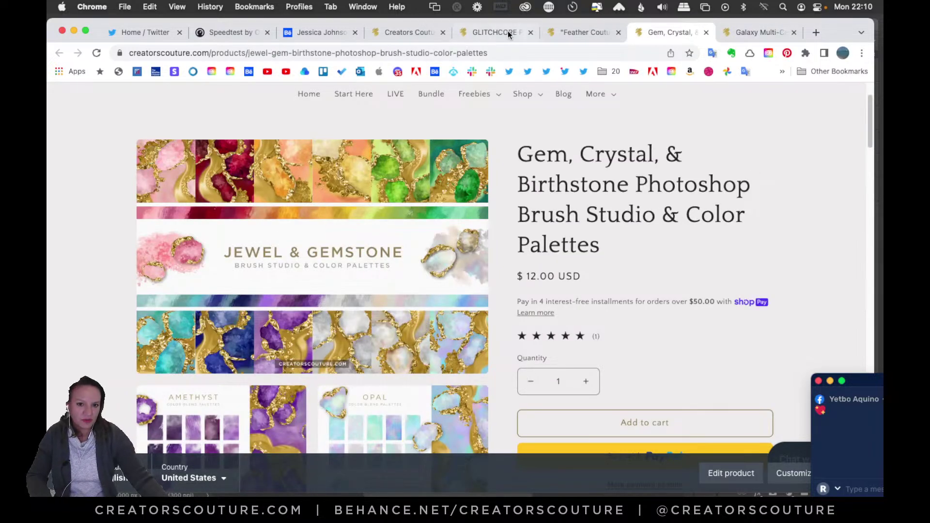
{"action": "left_click", "coordinate": [428, 33]}
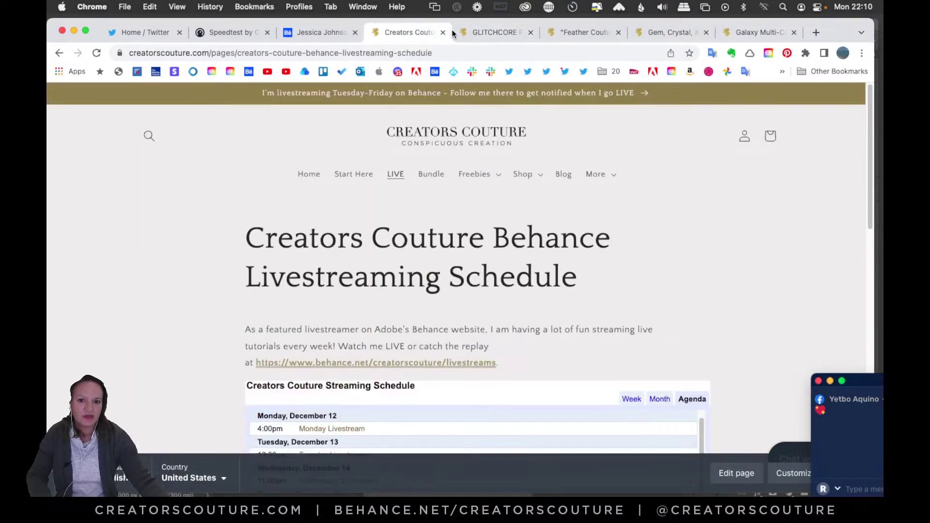
{"action": "left_click", "coordinate": [494, 33]}
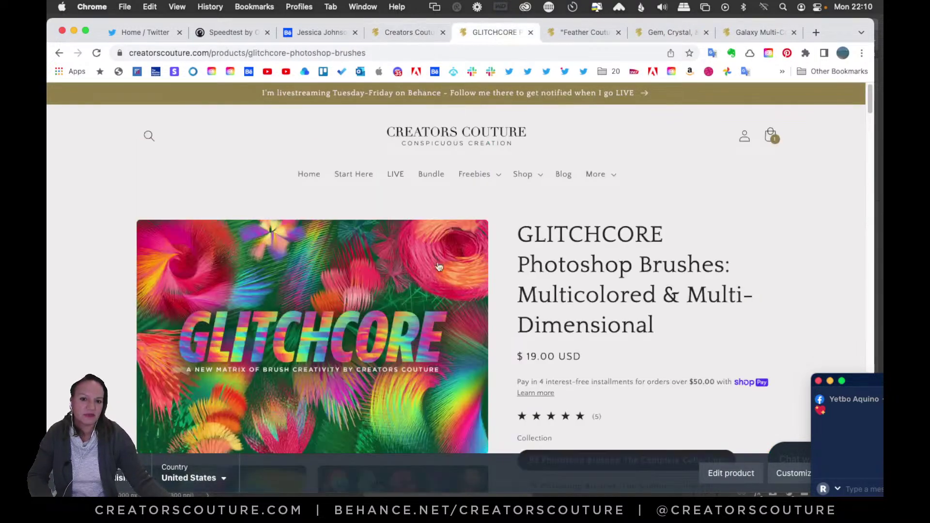
{"action": "left_click", "coordinate": [73, 31]}
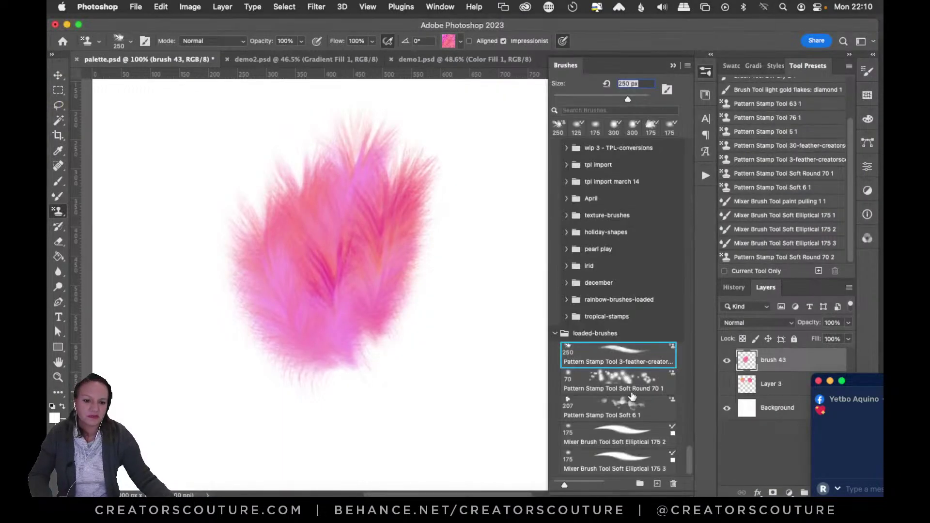
Select the 70 px Pattern Stamp Tool Soft Round 70 1 brush and scatter soft colored dots over the feathers
{"action": "left_click", "coordinate": [614, 382]}
{"action": "mouse_move", "coordinate": [301, 280]}
{"action": "left_mouse_down"}
{"action": "mouse_move", "coordinate": [278, 304]}
{"action": "mouse_move", "coordinate": [310, 387]}
{"action": "left_mouse_up"}
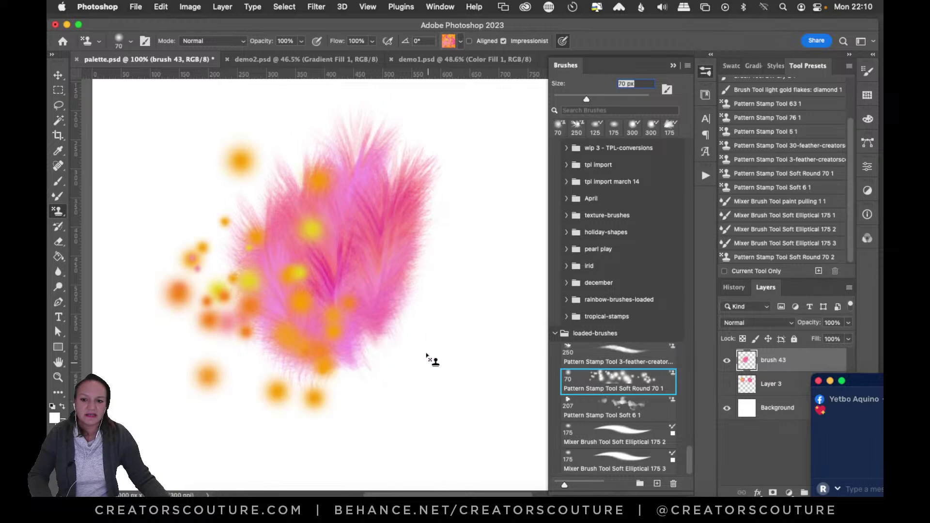
{"action": "key", "text": "super+z"}
{"action": "mouse_move", "coordinate": [473, 284]}
{"action": "left_mouse_down"}
{"action": "mouse_move", "coordinate": [241, 332]}
{"action": "mouse_move", "coordinate": [216, 436]}
{"action": "left_mouse_up"}
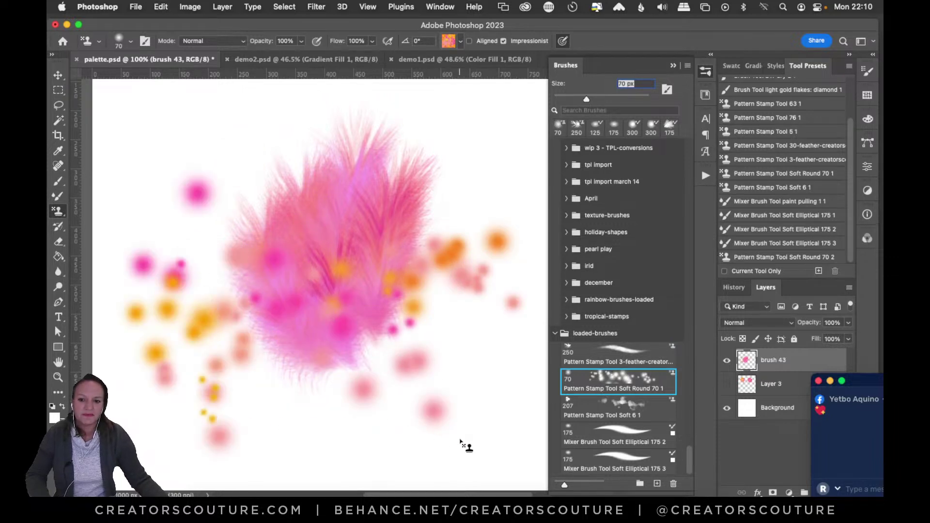
View the Soft Round brush's loaded pattern and scatter fresh pink and orange dots on the cleared brush 43 layer
{"action": "left_click", "coordinate": [448, 41]}
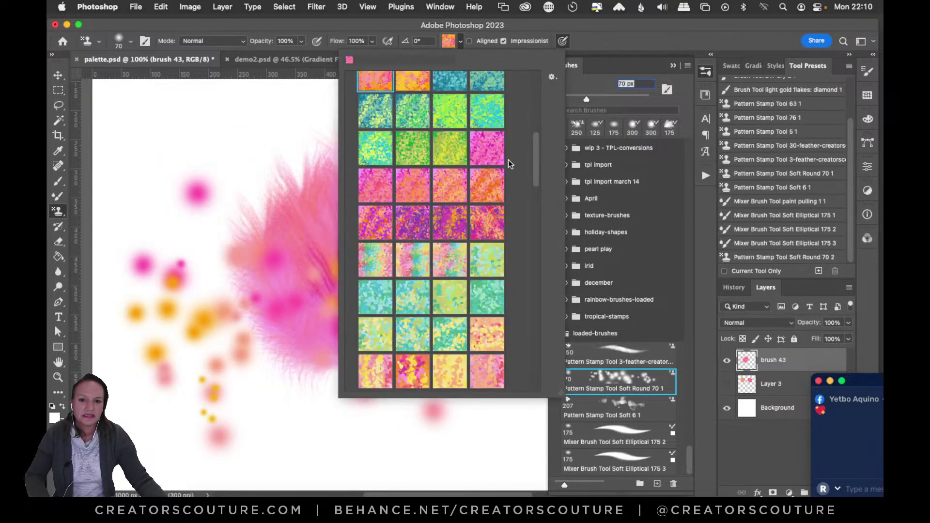
{"action": "mouse_move", "coordinate": [536, 168]}
{"action": "left_mouse_down"}
{"action": "mouse_move", "coordinate": [536, 149]}
{"action": "mouse_move", "coordinate": [535, 158]}
{"action": "left_mouse_up"}
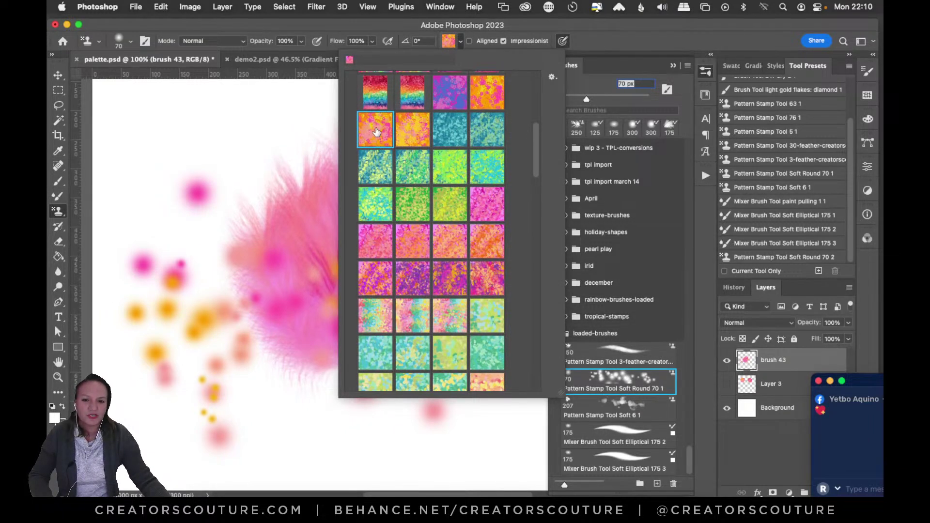
{"action": "left_click", "coordinate": [228, 227]}
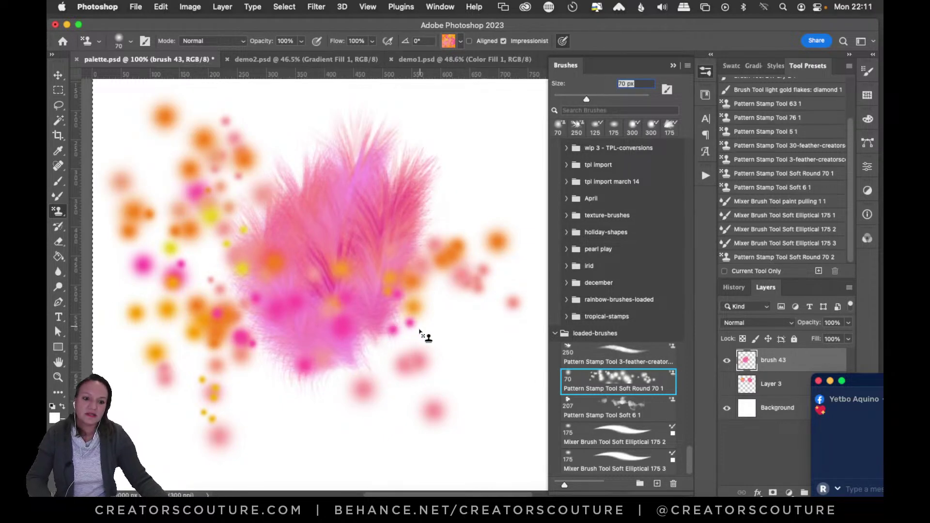
{"action": "key", "text": "super+z"}
{"action": "left_click_drag", "start_coordinate": [343, 309], "coordinate": [501, 413]}
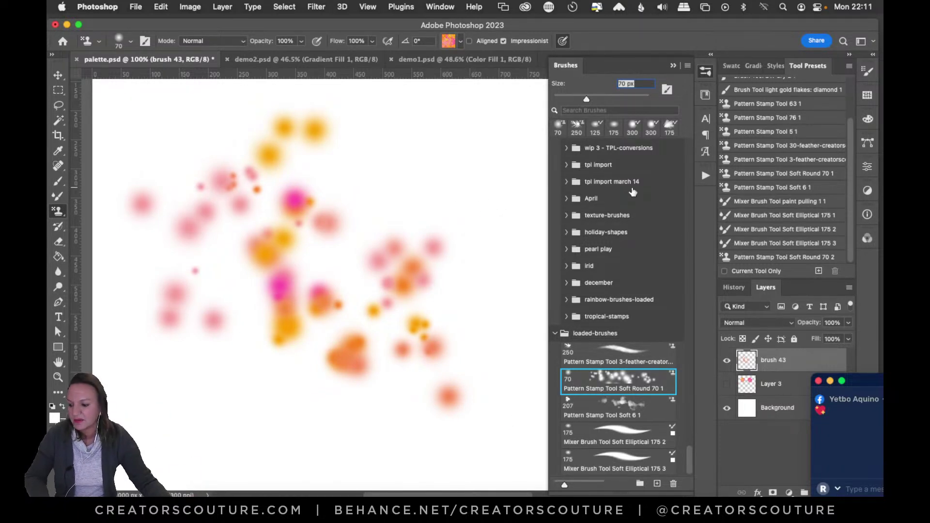
Clear the dots and paint cloudy orange and pink texture with the 207 px Pattern Stamp Tool Soft 6 1 brush
{"action": "key", "text": "Delete"}
{"action": "left_click", "coordinate": [610, 409]}
{"action": "mouse_move", "coordinate": [461, 189]}
{"action": "left_mouse_down"}
{"action": "mouse_move", "coordinate": [403, 241]}
{"action": "mouse_move", "coordinate": [220, 268]}
{"action": "mouse_move", "coordinate": [271, 342]}
{"action": "left_mouse_up"}
{"action": "key", "text": "Delete"}
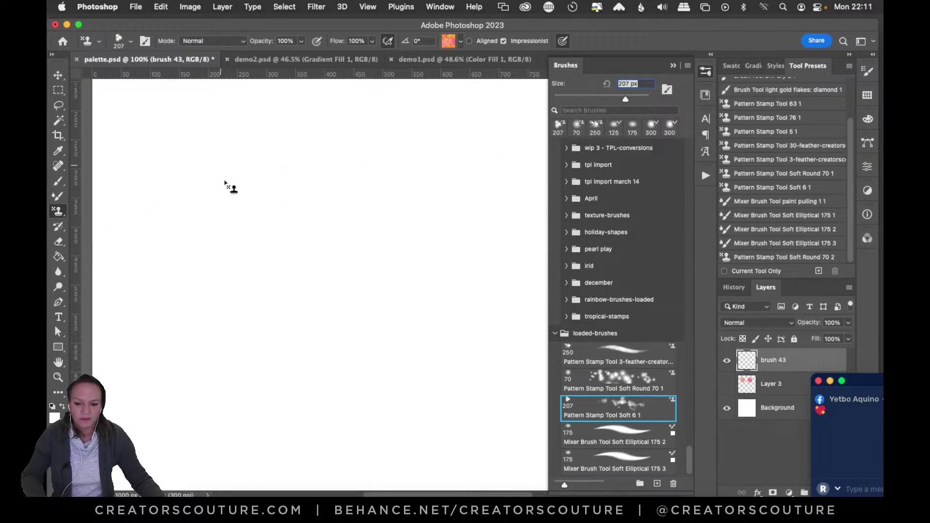
{"action": "left_click", "coordinate": [57, 377]}
{"action": "left_click", "coordinate": [364, 272], "text": "alt"}
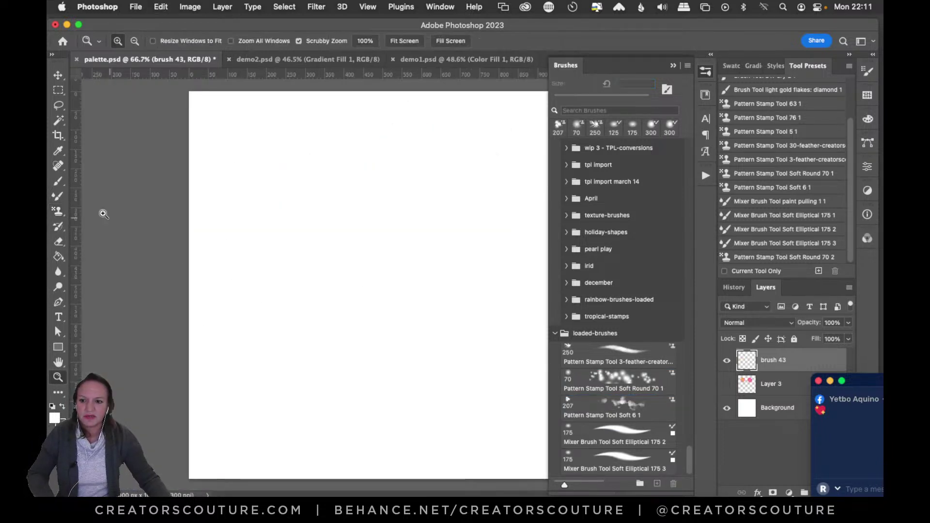
{"action": "left_click", "coordinate": [58, 212]}
{"action": "mouse_move", "coordinate": [310, 201]}
{"action": "left_mouse_down"}
{"action": "mouse_move", "coordinate": [304, 243]}
{"action": "mouse_move", "coordinate": [414, 368]}
{"action": "mouse_move", "coordinate": [489, 407]}
{"action": "left_mouse_up"}
{"action": "mouse_move", "coordinate": [415, 162]}
{"action": "left_mouse_down"}
{"action": "mouse_move", "coordinate": [304, 259]}
{"action": "mouse_move", "coordinate": [376, 303]}
{"action": "left_mouse_up"}
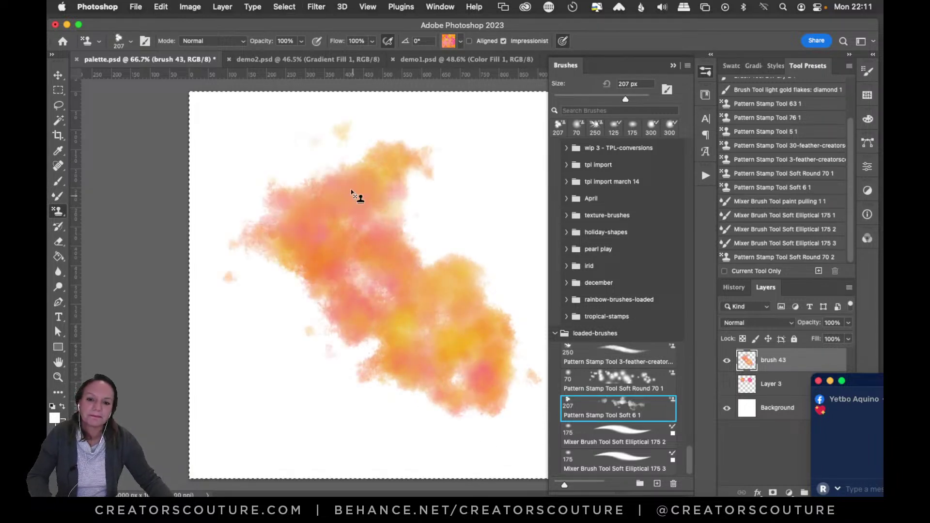
Clear the layer and paint a new cloudy texture in broad strokes with the Soft 6 1 brush
{"action": "key", "text": "Delete"}
{"action": "mouse_move", "coordinate": [366, 146]}
{"action": "left_mouse_down"}
{"action": "mouse_move", "coordinate": [362, 349]}
{"action": "mouse_move", "coordinate": [246, 348]}
{"action": "mouse_move", "coordinate": [302, 411]}
{"action": "left_mouse_up"}
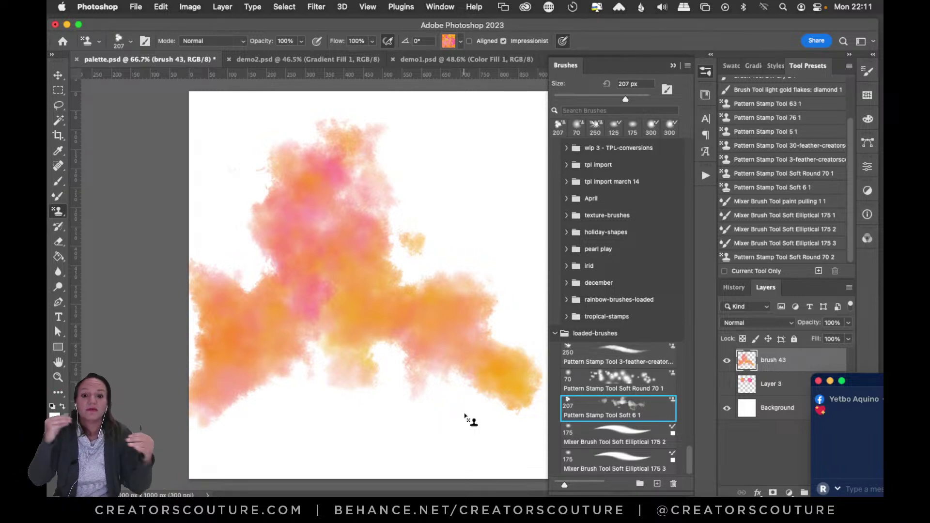
{"action": "left_click_drag", "start_coordinate": [499, 169], "coordinate": [434, 318]}
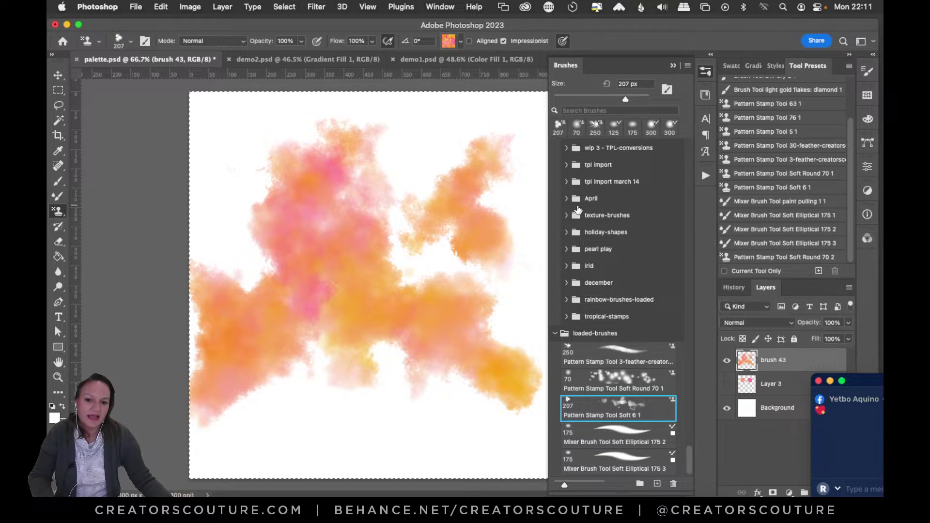
Clear the cloudy texture and paint a feather with the 250 px Pattern Stamp Tool 3-feather brush
{"action": "key", "text": "Delete"}
{"action": "left_click", "coordinate": [602, 361]}
{"action": "mouse_move", "coordinate": [362, 191]}
{"action": "left_mouse_down"}
{"action": "mouse_move", "coordinate": [357, 278]}
{"action": "mouse_move", "coordinate": [389, 272]}
{"action": "mouse_move", "coordinate": [368, 214]}
{"action": "mouse_move", "coordinate": [389, 285]}
{"action": "mouse_move", "coordinate": [378, 256]}
{"action": "mouse_move", "coordinate": [390, 286]}
{"action": "left_mouse_up"}
Bring up demo1.psd, view the pattern loaded in the feather brush, and hide the brush library
{"action": "left_click", "coordinate": [442, 59]}
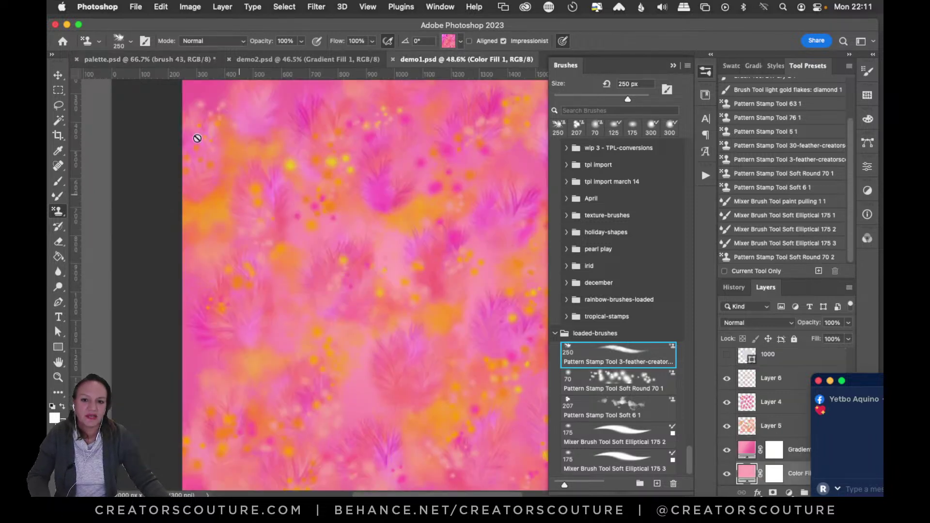
{"action": "left_click", "coordinate": [448, 42]}
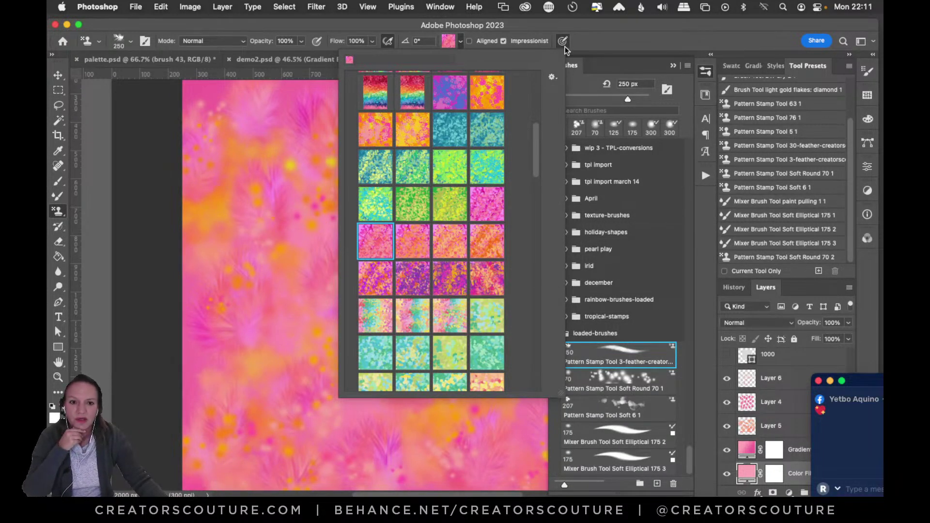
{"action": "left_click", "coordinate": [681, 80]}
{"action": "left_click", "coordinate": [705, 73]}
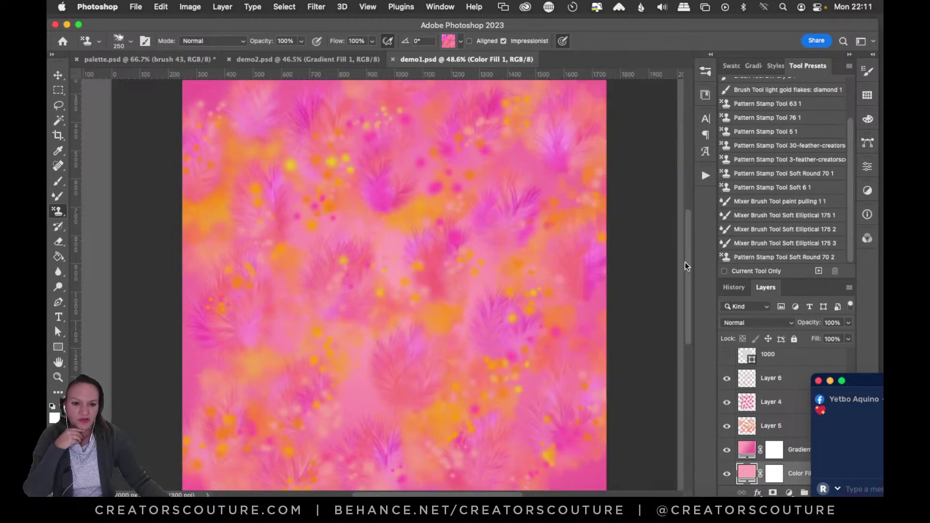
Look over the demo1.psd artwork and move the chat window out of the way to uncover its bottom layers
{"action": "scroll", "coordinate": [683, 271], "scroll_direction": "up", "scroll_amount": 3}
{"action": "scroll", "coordinate": [690, 247], "scroll_direction": "down", "scroll_amount": 3}
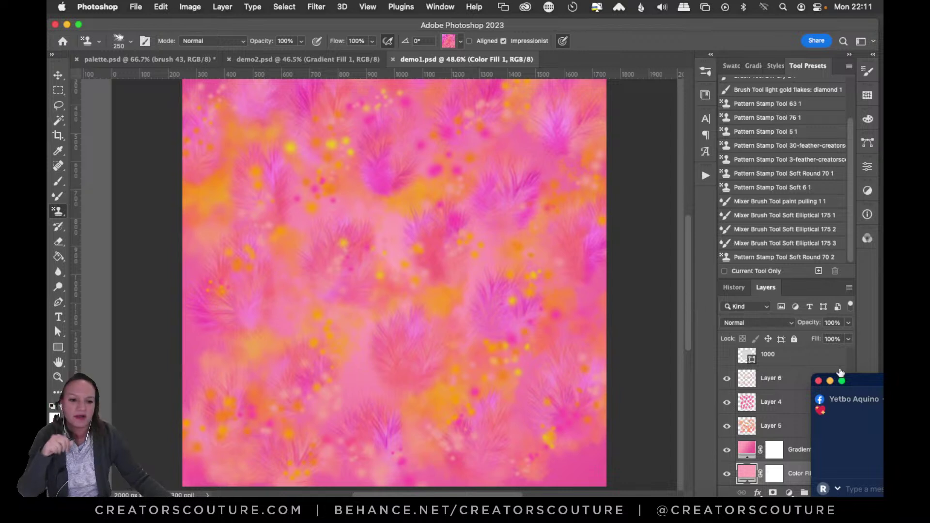
{"action": "left_click", "coordinate": [830, 381]}
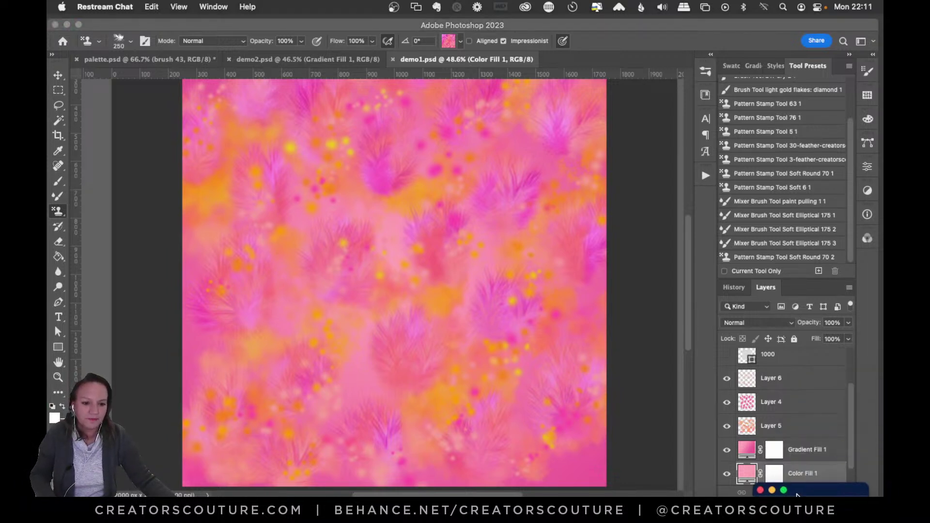
{"action": "left_click_drag", "start_coordinate": [852, 429], "coordinate": [850, 453]}
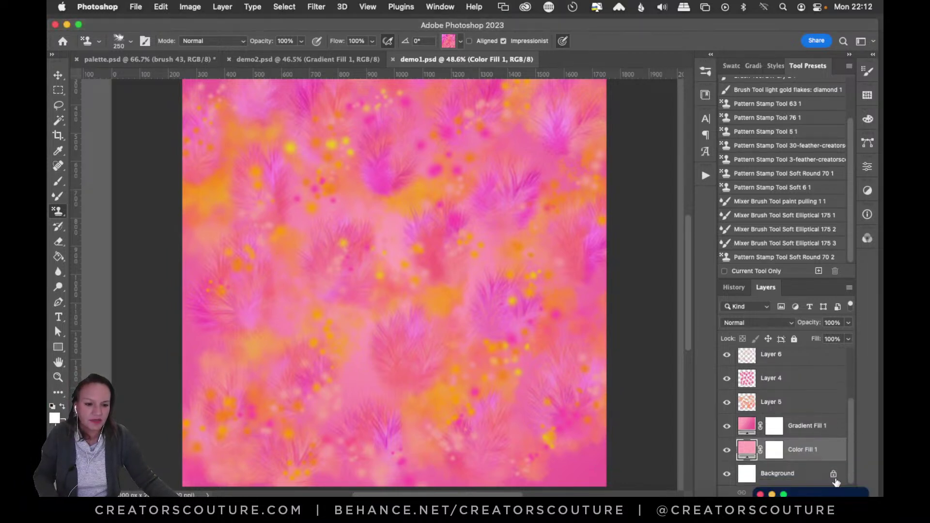
{"action": "left_click", "coordinate": [788, 473], "text": "shift"}
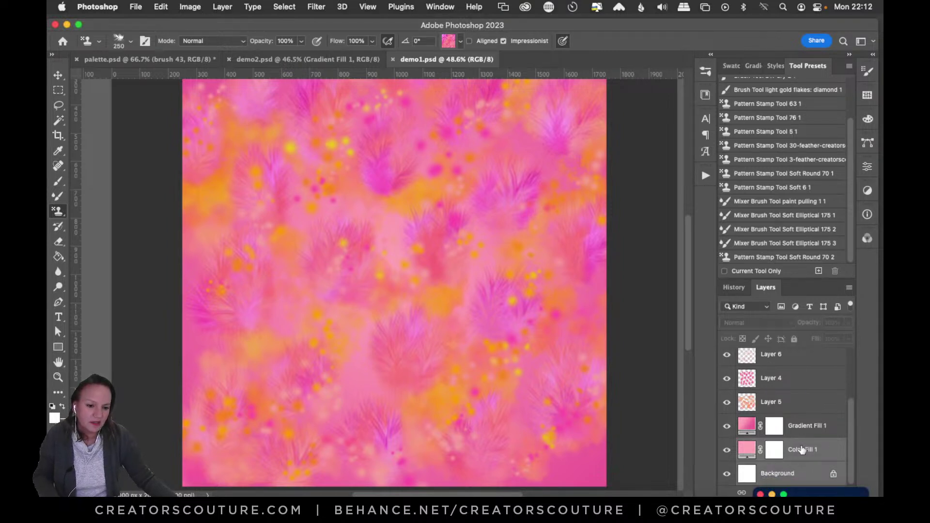
{"action": "right_click", "coordinate": [808, 451]}
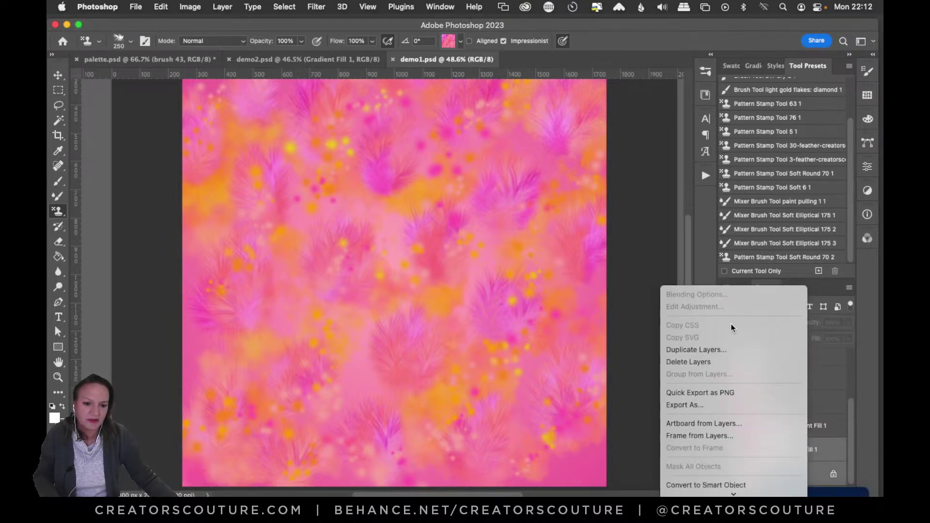
{"action": "left_click", "coordinate": [701, 353]}
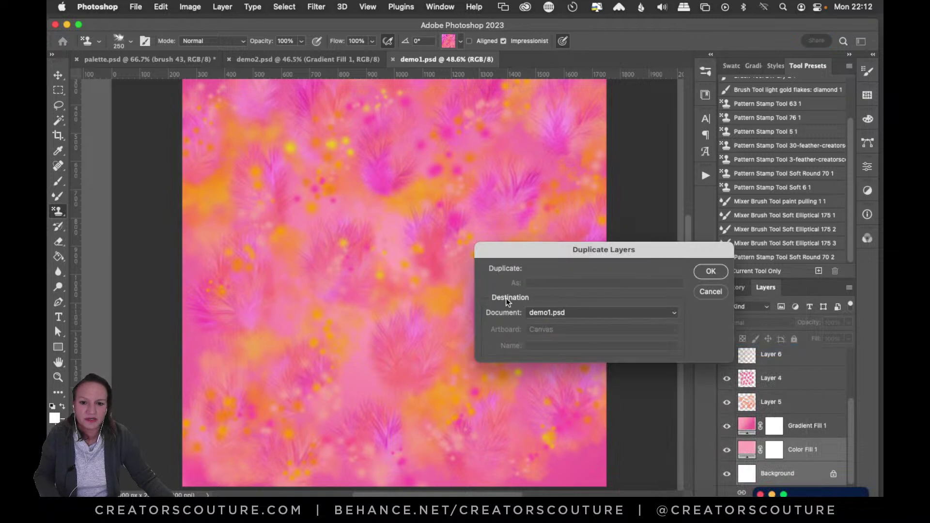
{"action": "left_click", "coordinate": [711, 292]}
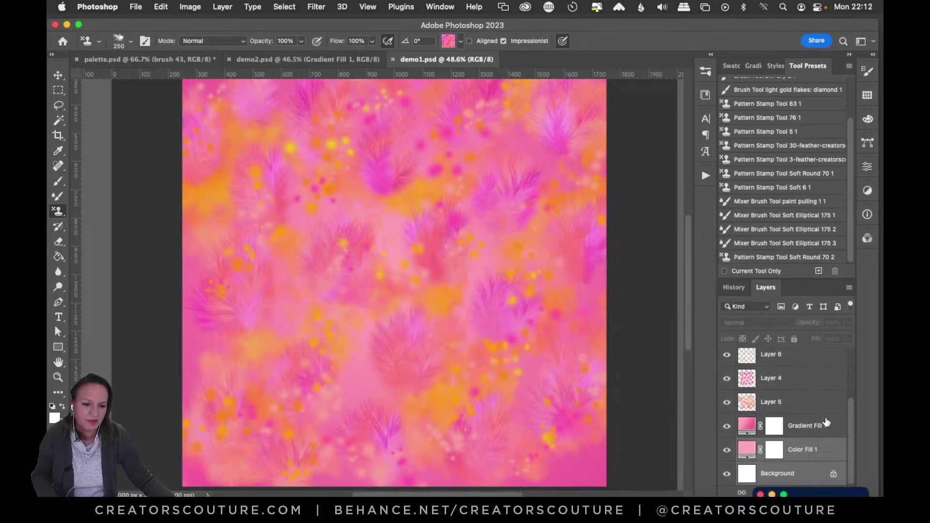
Hide Gradient Fill 1 and all artwork layers above it in demo1.psd, and glance at the demo2.psd and palette.psd documents
{"action": "mouse_move", "coordinate": [851, 419]}
{"action": "left_mouse_down"}
{"action": "mouse_move", "coordinate": [848, 362]}
{"action": "mouse_move", "coordinate": [850, 411]}
{"action": "left_mouse_up"}
{"action": "left_click_drag", "start_coordinate": [727, 387], "coordinate": [727, 456]}
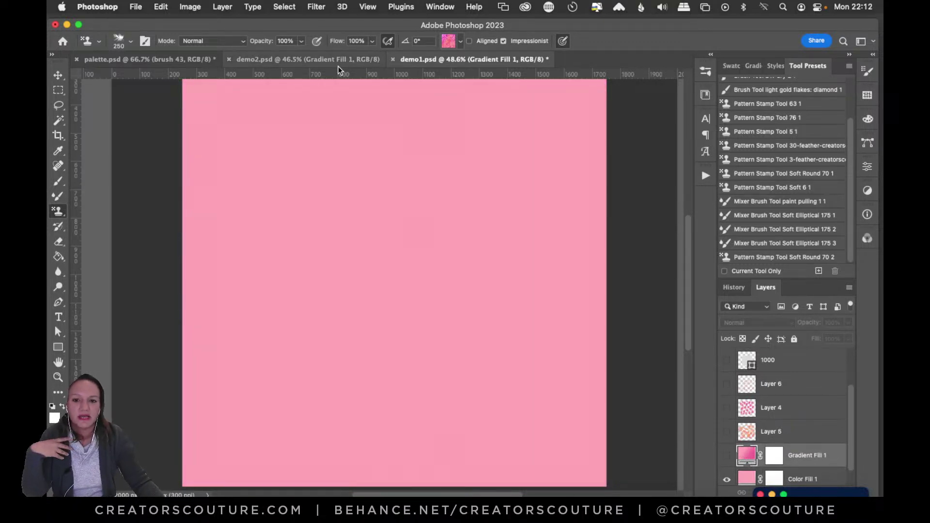
{"action": "left_click", "coordinate": [265, 59]}
{"action": "left_click", "coordinate": [185, 58]}
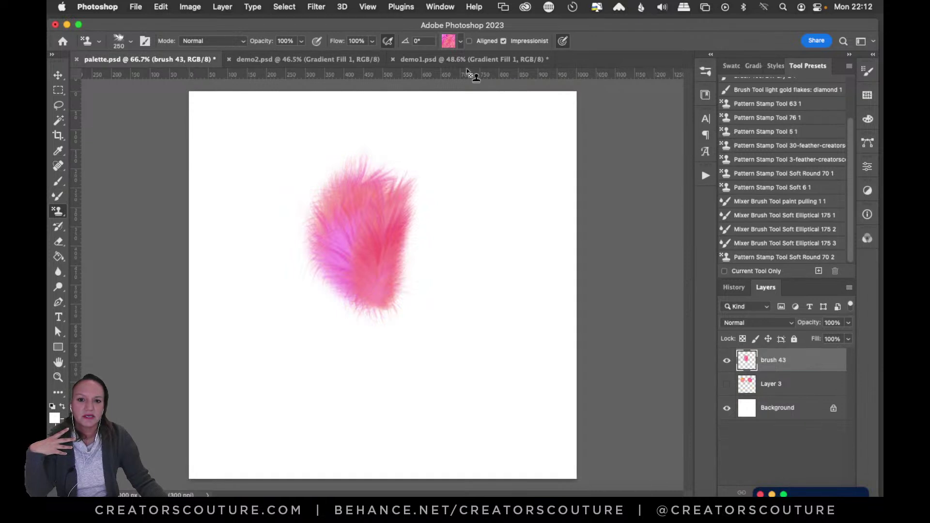
{"action": "left_click", "coordinate": [436, 59]}
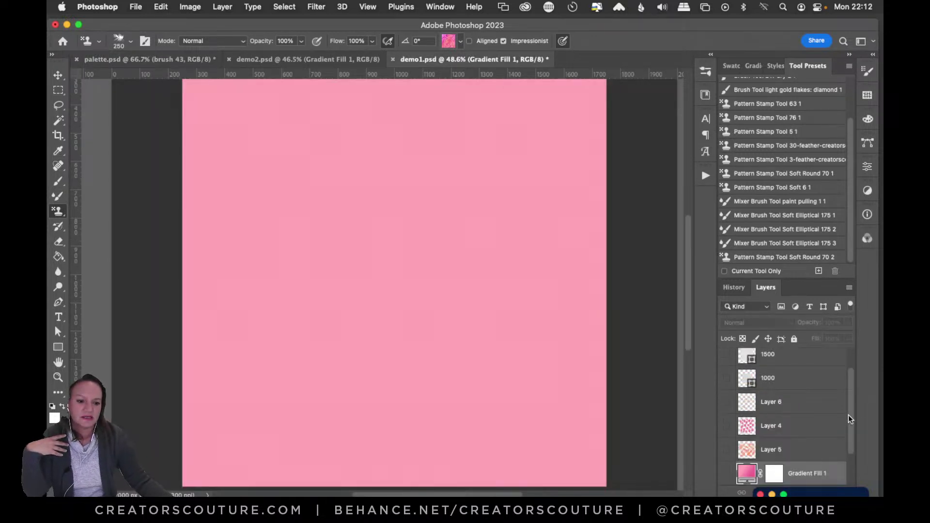
Move the chat window off the layer controls and add a new empty layer directly above Gradient Fill 1
{"action": "left_click_drag", "start_coordinate": [848, 414], "coordinate": [850, 440]}
{"action": "left_click_drag", "start_coordinate": [799, 495], "coordinate": [118, 481]}
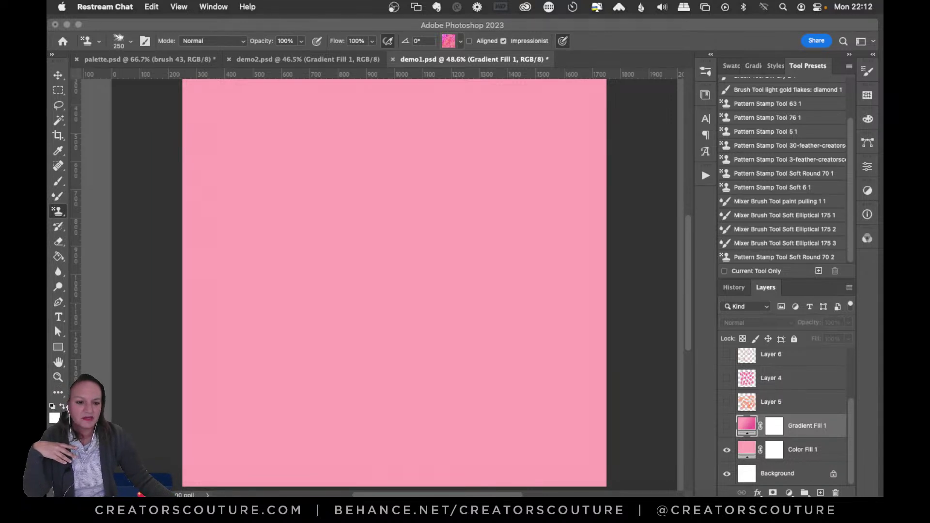
{"action": "left_click", "coordinate": [820, 493]}
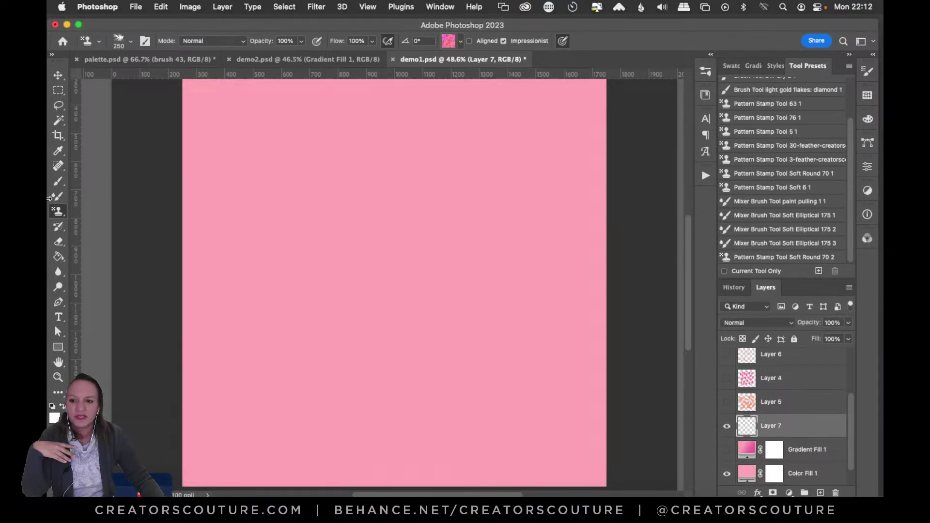
Paint a trial cluster of feather strokes near the canvas centre with the loaded 250 px feather brush
{"action": "left_click", "coordinate": [705, 71]}
{"action": "mouse_move", "coordinate": [376, 203]}
{"action": "left_mouse_down"}
{"action": "mouse_move", "coordinate": [384, 307]}
{"action": "mouse_move", "coordinate": [407, 222]}
{"action": "mouse_move", "coordinate": [402, 313]}
{"action": "mouse_move", "coordinate": [422, 233]}
{"action": "left_mouse_up"}
{"action": "left_click", "coordinate": [706, 71]}
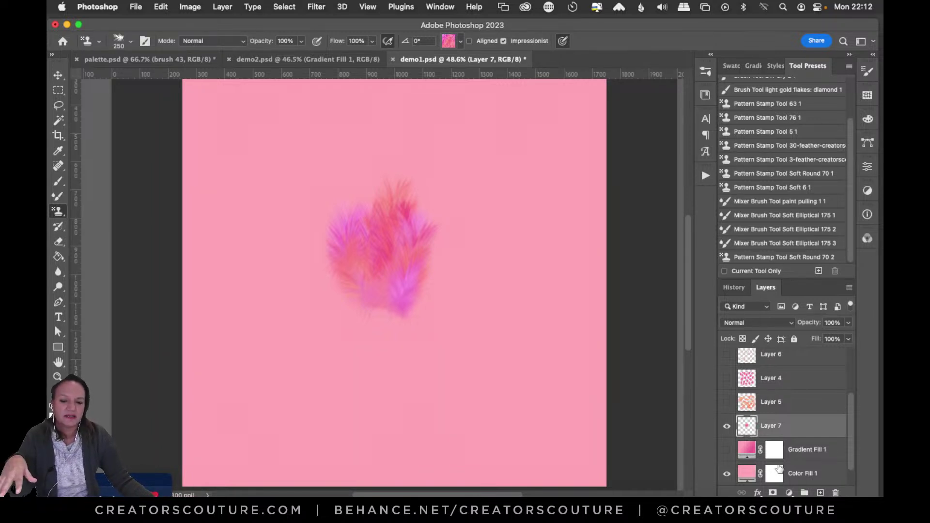
{"action": "scroll", "coordinate": [843, 461], "scroll_direction": "down", "scroll_amount": 2}
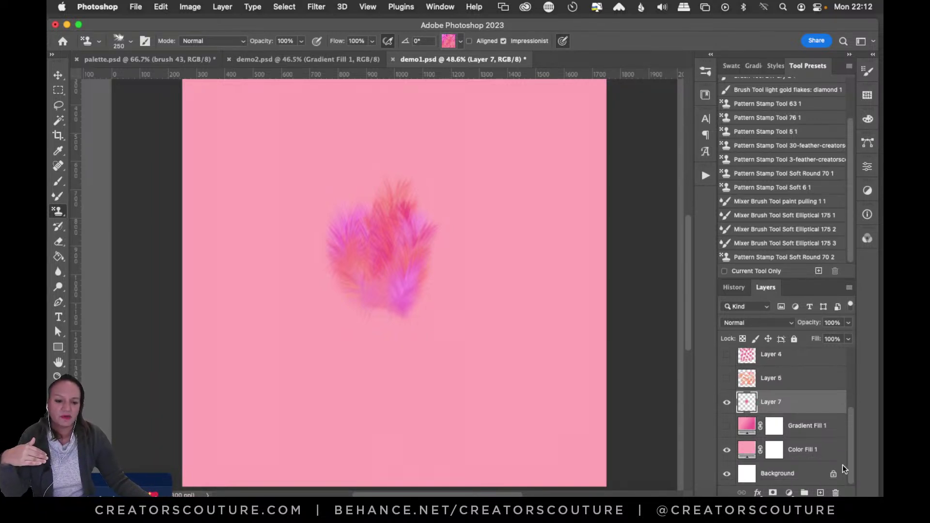
{"action": "scroll", "coordinate": [844, 438], "scroll_direction": "up", "scroll_amount": 1}
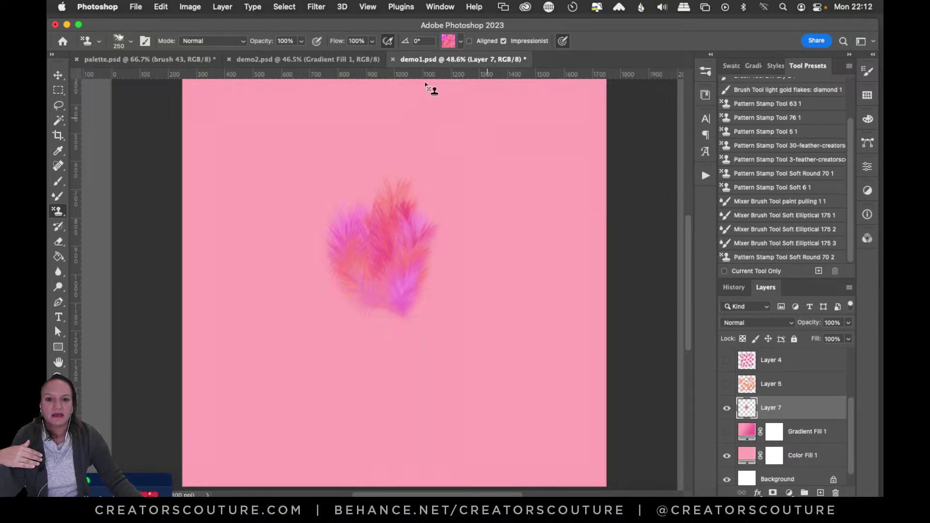
Hide the trial feather layer, adjust the zoom to 58.3%, and show the layer again with the Pattern Stamp Tool active
{"action": "left_click", "coordinate": [727, 408]}
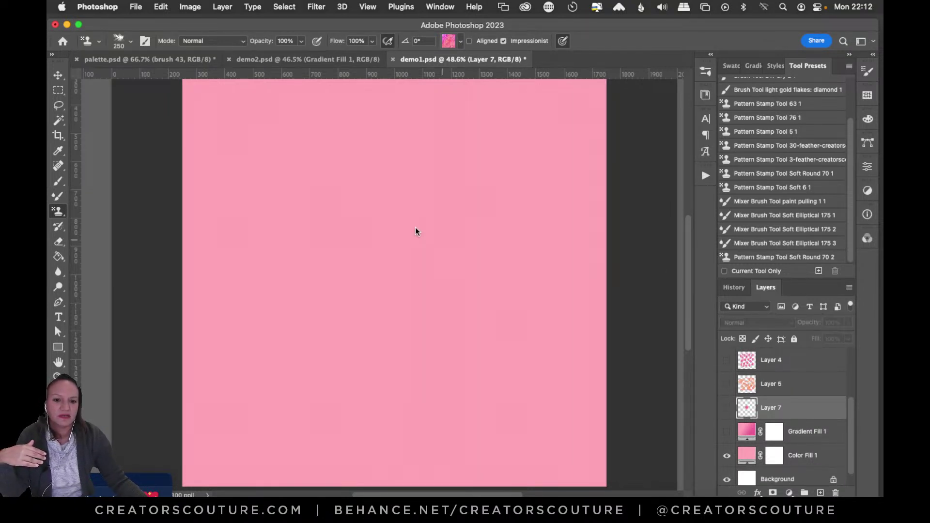
{"action": "key", "text": "super+1"}
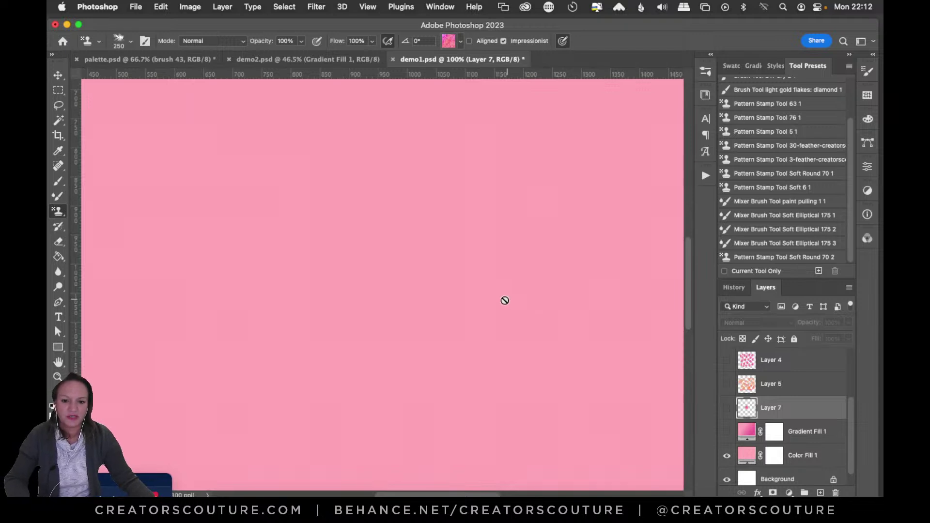
{"action": "left_click", "coordinate": [58, 362]}
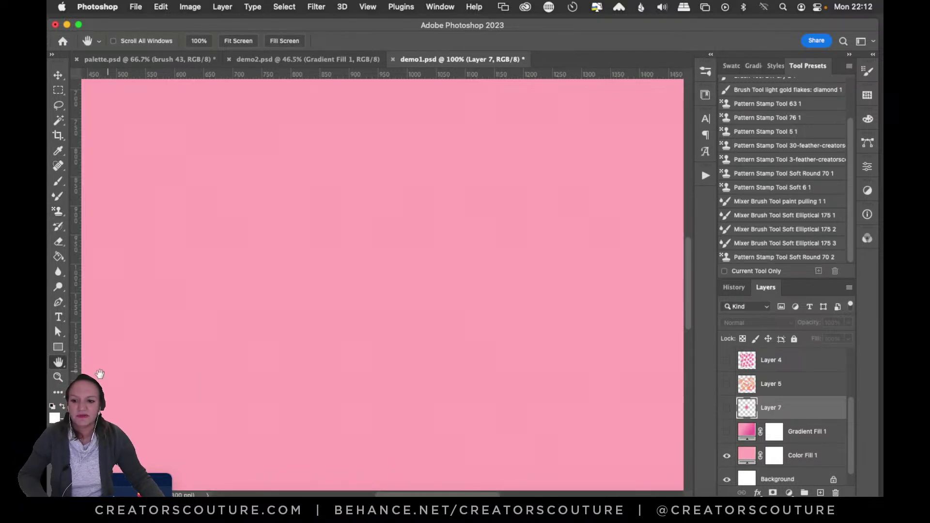
{"action": "left_click", "coordinate": [58, 377]}
{"action": "left_click", "coordinate": [427, 305], "text": "alt"}
{"action": "left_click", "coordinate": [455, 298], "text": "alt"}
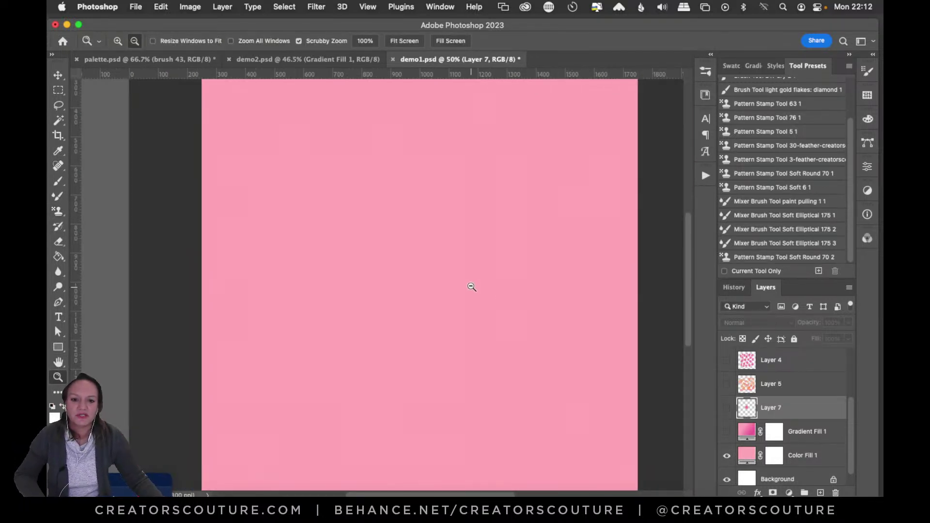
{"action": "left_click", "coordinate": [58, 213]}
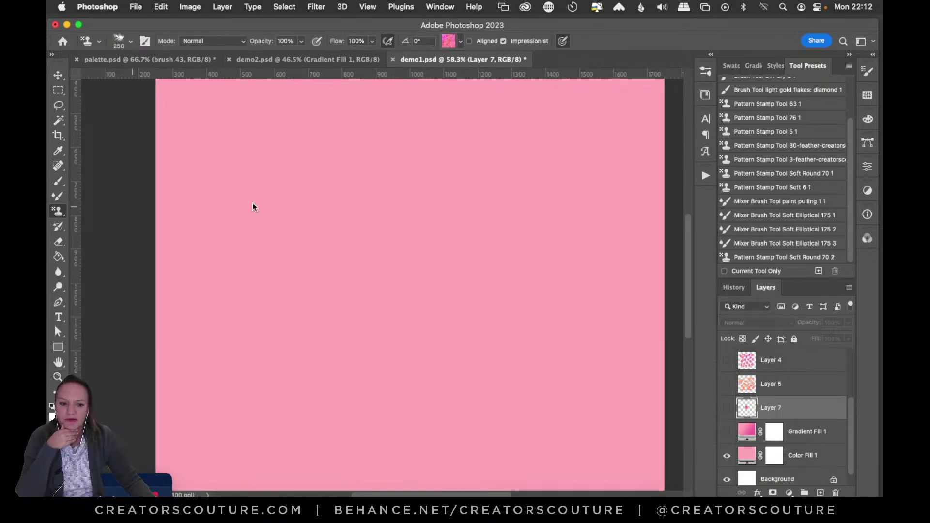
{"action": "left_click", "coordinate": [727, 409]}
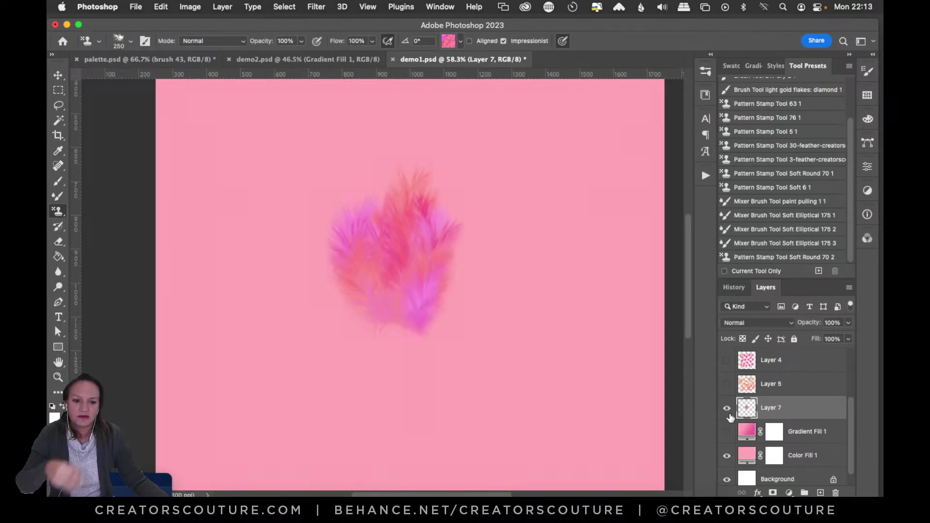
Undo the trial feather and paint six separate feather tufts across the canvas on Layer 7 with the 250 px feather brush
{"action": "key", "text": "super+z"}
{"action": "mouse_move", "coordinate": [399, 210]}
{"action": "left_mouse_down"}
{"action": "mouse_move", "coordinate": [417, 262]}
{"action": "mouse_move", "coordinate": [390, 217]}
{"action": "mouse_move", "coordinate": [416, 254]}
{"action": "mouse_move", "coordinate": [424, 219]}
{"action": "mouse_move", "coordinate": [389, 236]}
{"action": "mouse_move", "coordinate": [397, 266]}
{"action": "mouse_move", "coordinate": [431, 227]}
{"action": "left_mouse_up"}
{"action": "mouse_move", "coordinate": [402, 237]}
{"action": "left_mouse_down"}
{"action": "mouse_move", "coordinate": [374, 243]}
{"action": "mouse_move", "coordinate": [444, 241]}
{"action": "mouse_move", "coordinate": [431, 303]}
{"action": "left_mouse_up"}
{"action": "mouse_move", "coordinate": [543, 209]}
{"action": "left_mouse_down"}
{"action": "mouse_move", "coordinate": [549, 249]}
{"action": "mouse_move", "coordinate": [548, 192]}
{"action": "mouse_move", "coordinate": [564, 201]}
{"action": "mouse_move", "coordinate": [554, 261]}
{"action": "mouse_move", "coordinate": [529, 244]}
{"action": "mouse_move", "coordinate": [561, 195]}
{"action": "mouse_move", "coordinate": [559, 265]}
{"action": "mouse_move", "coordinate": [569, 194]}
{"action": "mouse_move", "coordinate": [539, 229]}
{"action": "mouse_move", "coordinate": [556, 267]}
{"action": "left_mouse_up"}
{"action": "mouse_move", "coordinate": [494, 321]}
{"action": "left_mouse_down"}
{"action": "mouse_move", "coordinate": [495, 355]}
{"action": "mouse_move", "coordinate": [509, 310]}
{"action": "mouse_move", "coordinate": [480, 332]}
{"action": "mouse_move", "coordinate": [496, 377]}
{"action": "mouse_move", "coordinate": [484, 378]}
{"action": "mouse_move", "coordinate": [524, 334]}
{"action": "mouse_move", "coordinate": [498, 374]}
{"action": "mouse_move", "coordinate": [510, 346]}
{"action": "mouse_move", "coordinate": [487, 315]}
{"action": "mouse_move", "coordinate": [479, 379]}
{"action": "mouse_move", "coordinate": [469, 388]}
{"action": "mouse_move", "coordinate": [531, 352]}
{"action": "mouse_move", "coordinate": [473, 333]}
{"action": "left_mouse_up"}
{"action": "mouse_move", "coordinate": [270, 140]}
{"action": "left_mouse_down"}
{"action": "mouse_move", "coordinate": [294, 169]}
{"action": "mouse_move", "coordinate": [291, 191]}
{"action": "mouse_move", "coordinate": [312, 133]}
{"action": "mouse_move", "coordinate": [283, 172]}
{"action": "mouse_move", "coordinate": [277, 204]}
{"action": "mouse_move", "coordinate": [255, 144]}
{"action": "mouse_move", "coordinate": [293, 174]}
{"action": "mouse_move", "coordinate": [272, 199]}
{"action": "mouse_move", "coordinate": [294, 148]}
{"action": "mouse_move", "coordinate": [289, 226]}
{"action": "left_mouse_up"}
{"action": "mouse_move", "coordinate": [295, 263]}
{"action": "left_mouse_down"}
{"action": "mouse_move", "coordinate": [302, 331]}
{"action": "mouse_move", "coordinate": [308, 308]}
{"action": "mouse_move", "coordinate": [275, 311]}
{"action": "mouse_move", "coordinate": [276, 303]}
{"action": "mouse_move", "coordinate": [313, 298]}
{"action": "mouse_move", "coordinate": [309, 281]}
{"action": "mouse_move", "coordinate": [268, 282]}
{"action": "mouse_move", "coordinate": [313, 286]}
{"action": "mouse_move", "coordinate": [294, 339]}
{"action": "left_mouse_up"}
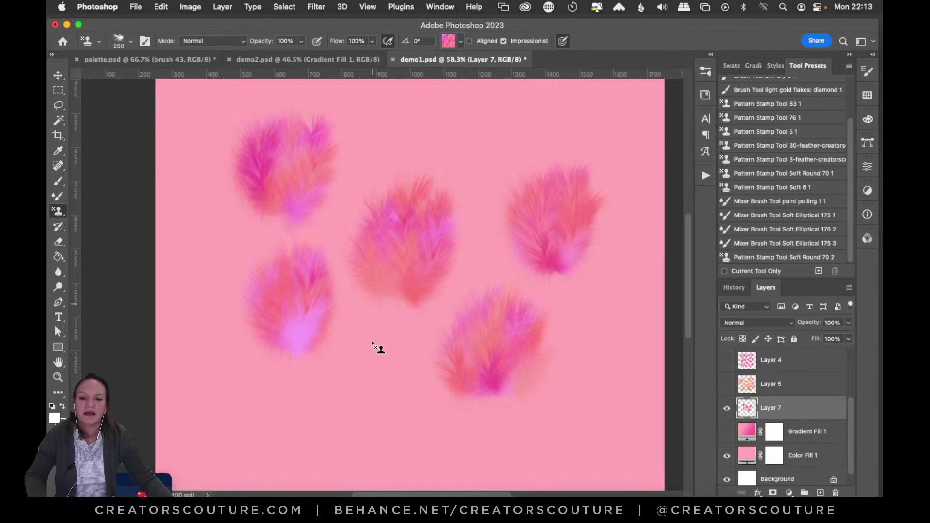
{"action": "mouse_move", "coordinate": [359, 384]}
{"action": "left_mouse_down"}
{"action": "mouse_move", "coordinate": [374, 405]}
{"action": "mouse_move", "coordinate": [363, 405]}
{"action": "mouse_move", "coordinate": [372, 430]}
{"action": "mouse_move", "coordinate": [387, 434]}
{"action": "left_mouse_up"}
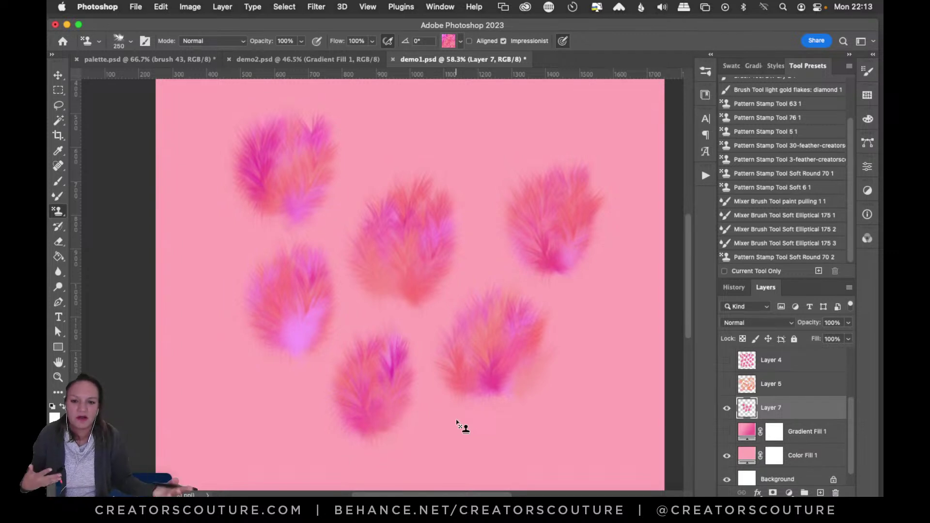
Add two empty layers between Gradient Fill 1 and the feather layer
{"action": "left_click", "coordinate": [814, 433]}
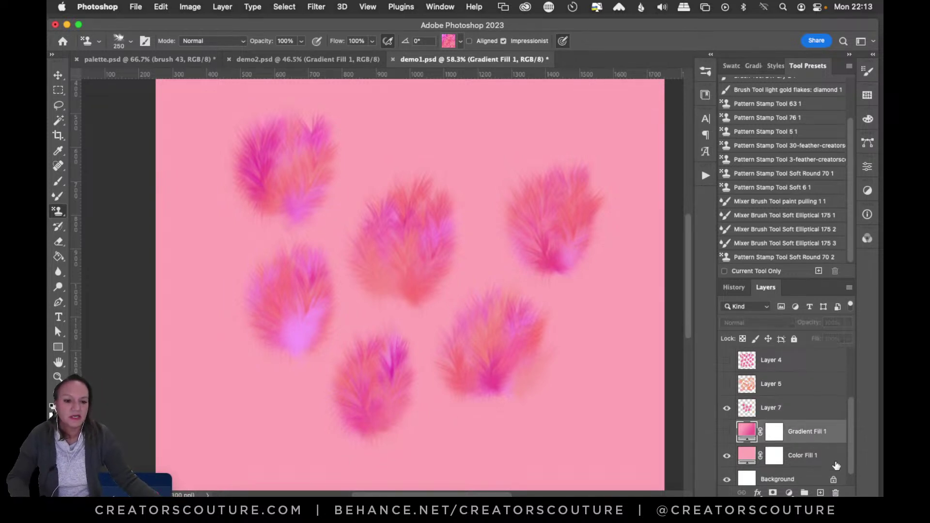
{"action": "left_click", "coordinate": [820, 493]}
{"action": "left_click", "coordinate": [820, 493]}
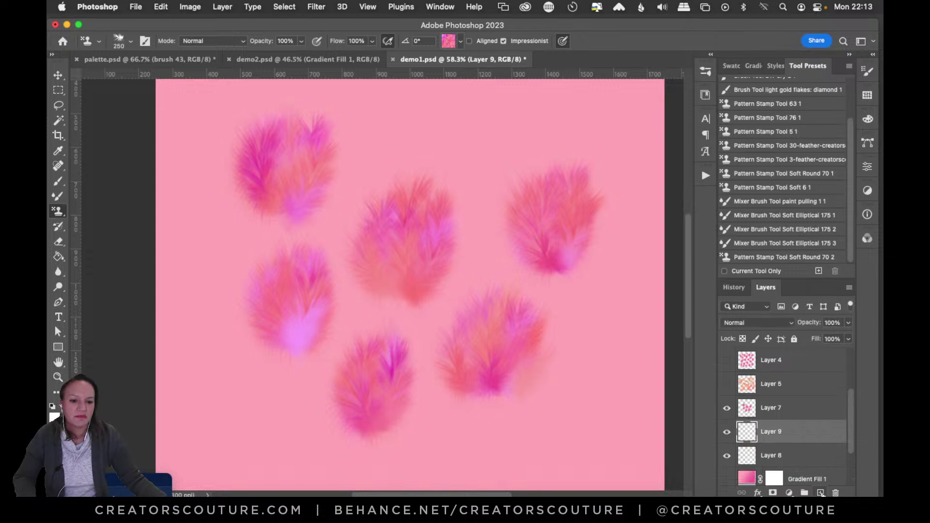
Load the orange and pink blotched pattern and switch to the 207 px Pattern Stamp Tool Soft 6 1 brush
{"action": "left_click", "coordinate": [448, 41]}
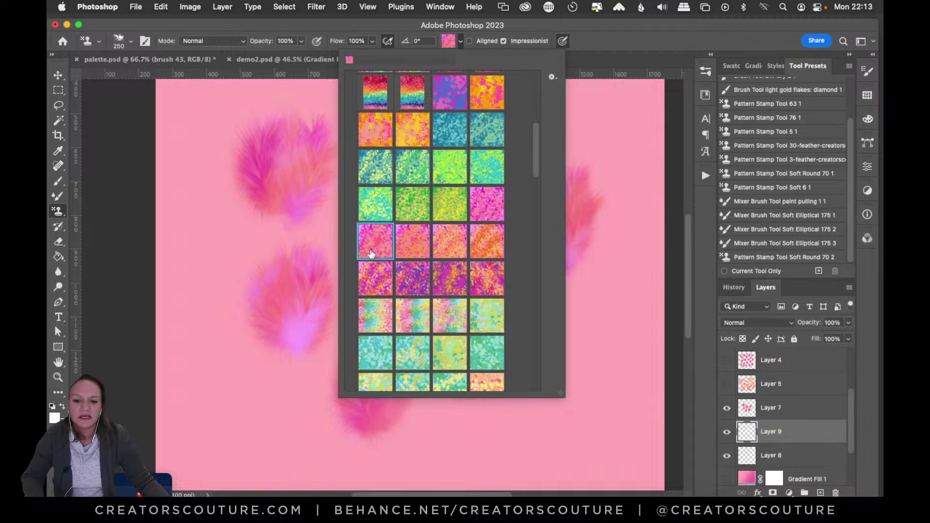
{"action": "left_click", "coordinate": [373, 139]}
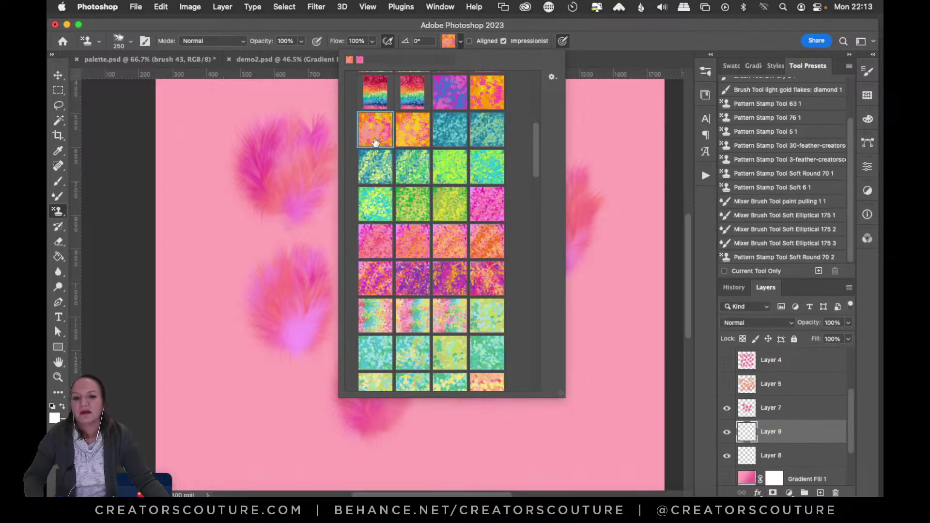
{"action": "left_click", "coordinate": [454, 45]}
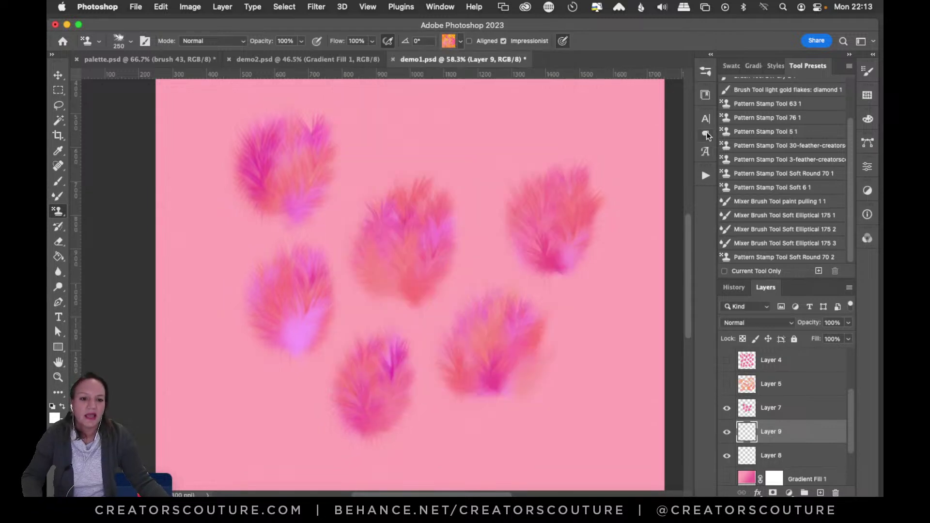
{"action": "left_click", "coordinate": [707, 73]}
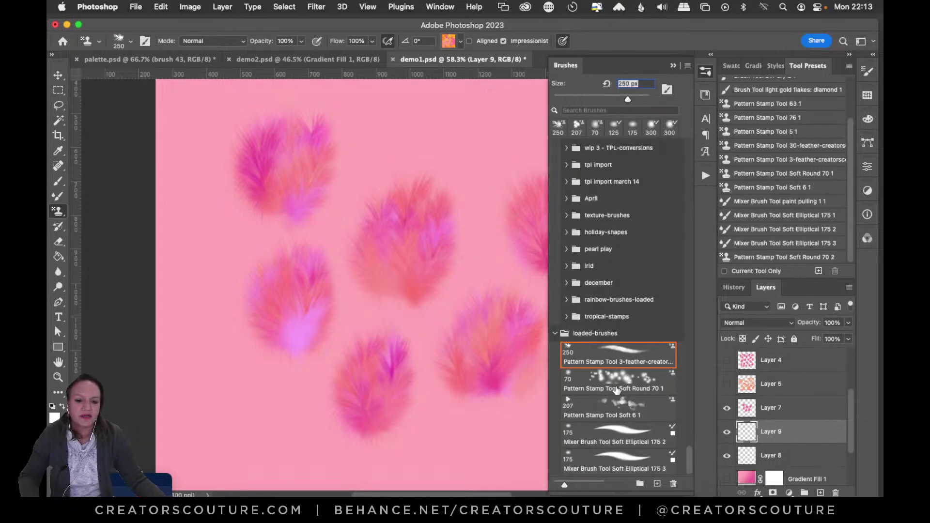
{"action": "left_click", "coordinate": [626, 402]}
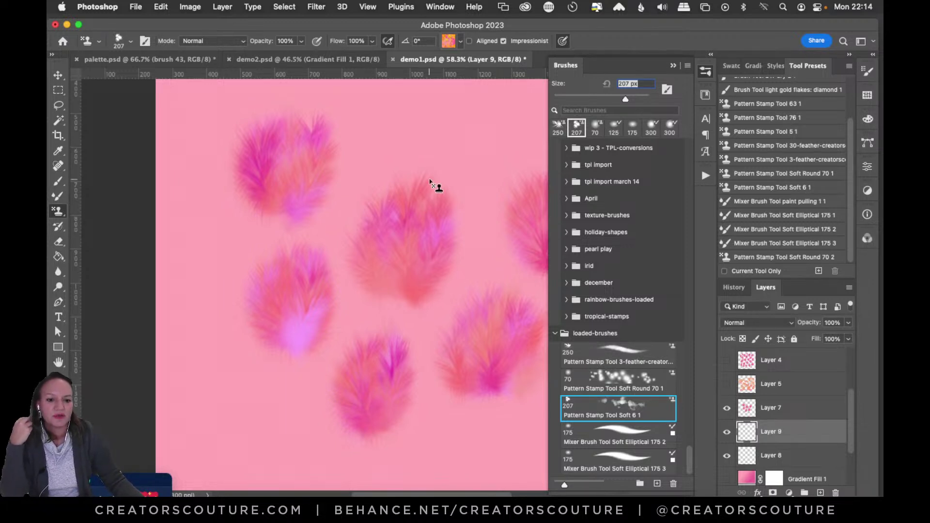
Paint cloudy orange patches around and behind the feather tufts on Layer 9, redoing the stroke beside the rightmost tufts
{"action": "mouse_move", "coordinate": [415, 140]}
{"action": "left_mouse_down"}
{"action": "mouse_move", "coordinate": [373, 252]}
{"action": "mouse_move", "coordinate": [297, 267]}
{"action": "mouse_move", "coordinate": [237, 308]}
{"action": "mouse_move", "coordinate": [353, 327]}
{"action": "mouse_move", "coordinate": [484, 410]}
{"action": "left_mouse_up"}
{"action": "left_click", "coordinate": [706, 71]}
{"action": "mouse_move", "coordinate": [516, 191]}
{"action": "left_mouse_down"}
{"action": "mouse_move", "coordinate": [482, 214]}
{"action": "mouse_move", "coordinate": [526, 362]}
{"action": "left_mouse_up"}
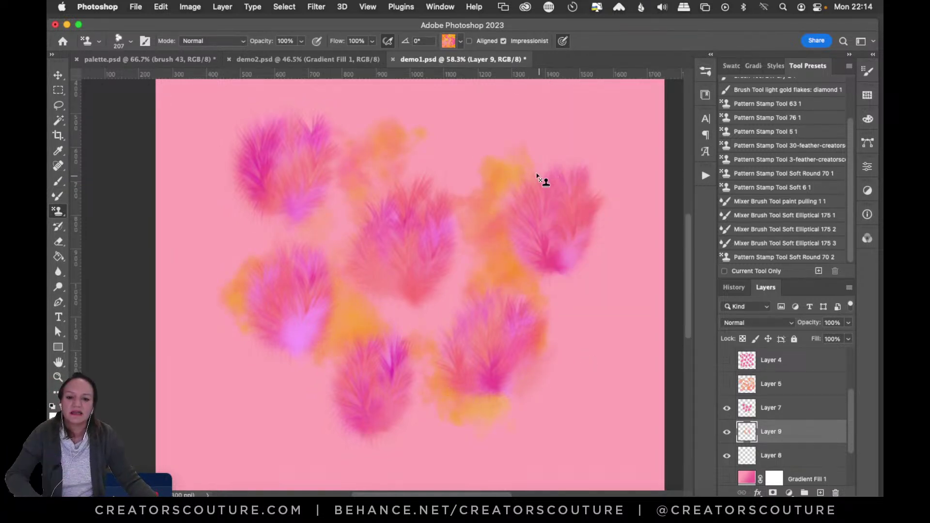
{"action": "key", "text": "super+z"}
{"action": "mouse_move", "coordinate": [555, 166]}
{"action": "left_mouse_down"}
{"action": "mouse_move", "coordinate": [527, 290]}
{"action": "mouse_move", "coordinate": [561, 370]}
{"action": "mouse_move", "coordinate": [593, 379]}
{"action": "left_mouse_up"}
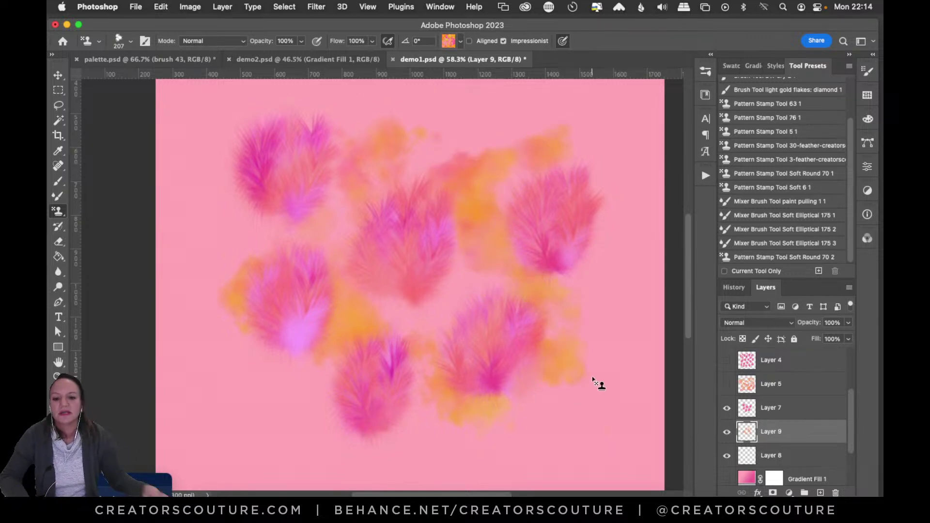
{"action": "mouse_move", "coordinate": [264, 208]}
{"action": "left_mouse_down"}
{"action": "mouse_move", "coordinate": [238, 209]}
{"action": "mouse_move", "coordinate": [239, 242]}
{"action": "left_mouse_up"}
{"action": "left_click_drag", "start_coordinate": [290, 372], "coordinate": [313, 395]}
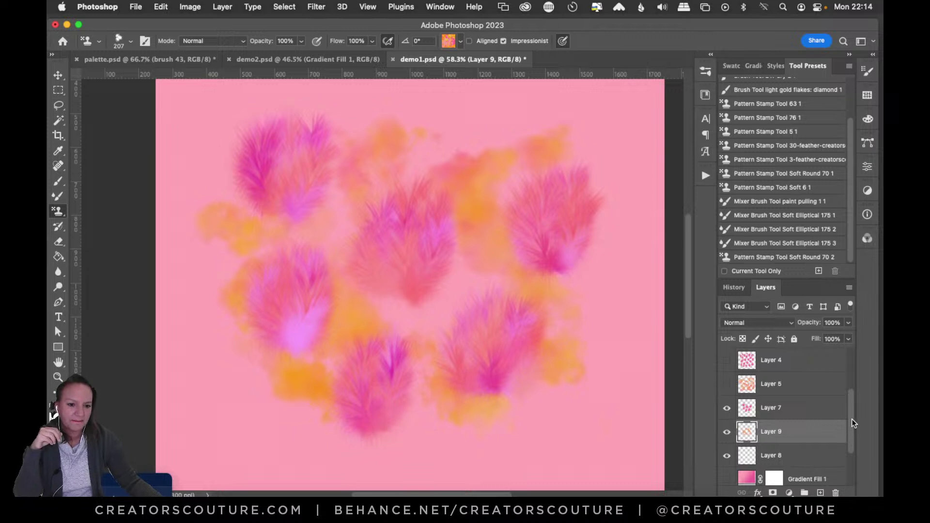
Briefly preview the hidden Layer 6 and move the empty Layer 8 above the feather layer, Layer 7
{"action": "scroll", "coordinate": [854, 420], "scroll_direction": "up", "scroll_amount": 3}
{"action": "scroll", "coordinate": [853, 379], "scroll_direction": "down", "scroll_amount": 1}
{"action": "left_click", "coordinate": [726, 409]}
{"action": "left_click", "coordinate": [727, 409]}
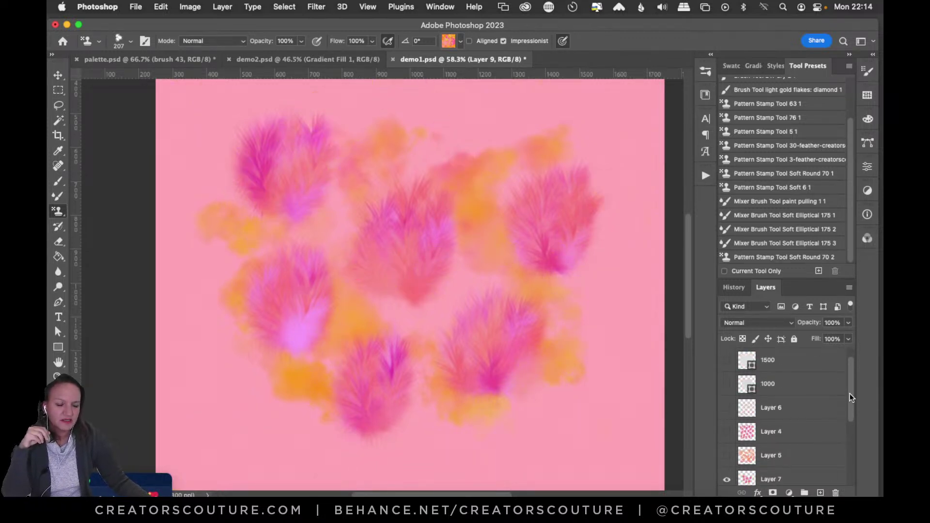
{"action": "scroll", "coordinate": [850, 395], "scroll_direction": "down", "scroll_amount": 4}
{"action": "left_click", "coordinate": [792, 384]}
{"action": "left_click_drag", "start_coordinate": [771, 435], "coordinate": [783, 384]}
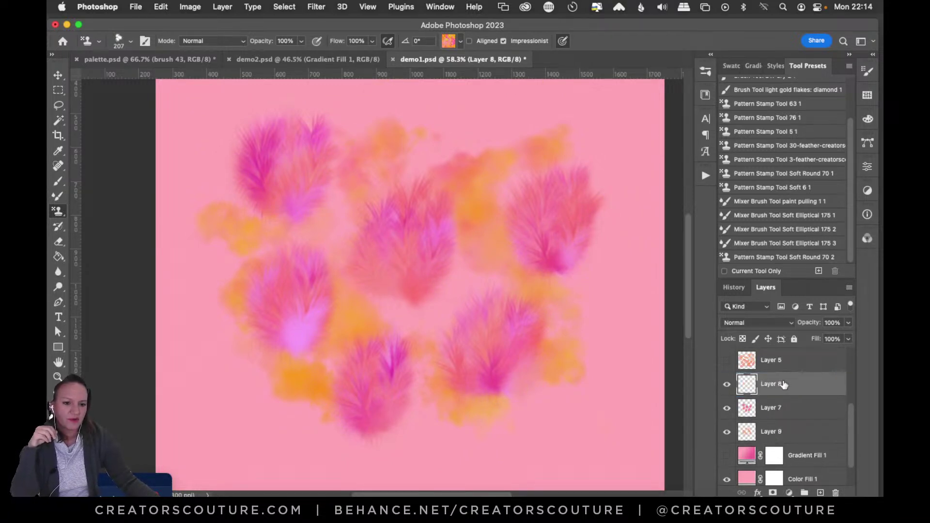
Load the pink leafy pattern into the stamp and pick the 70 px Pattern Stamp Tool Soft Round 70 1 brush
{"action": "left_click", "coordinate": [703, 89]}
{"action": "left_click", "coordinate": [455, 43]}
{"action": "left_click", "coordinate": [384, 247]}
{"action": "left_click", "coordinate": [615, 42]}
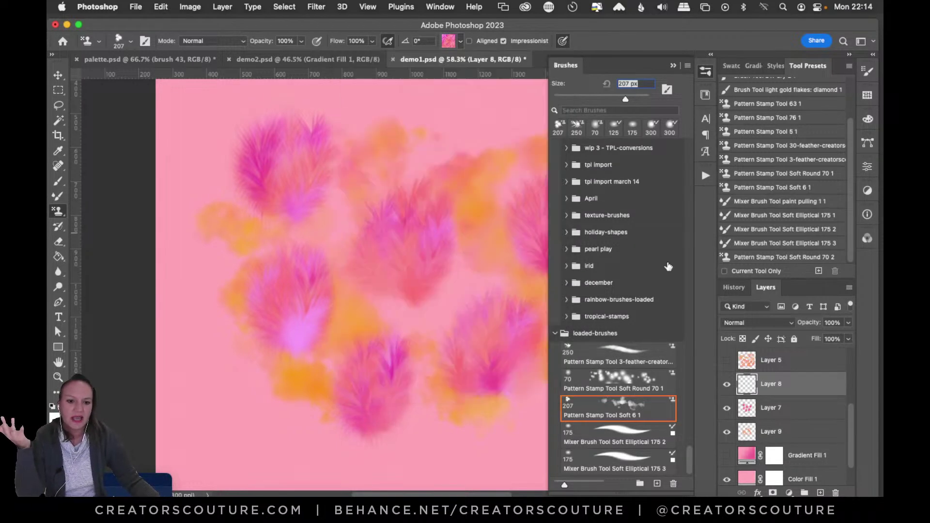
{"action": "left_click", "coordinate": [618, 387]}
Scatter soft yellow, orange and magenta dots over the leftmost feathers on Layer 8, undoing the first stroke and repainting it
{"action": "mouse_move", "coordinate": [399, 188]}
{"action": "left_mouse_down"}
{"action": "mouse_move", "coordinate": [318, 201]}
{"action": "mouse_move", "coordinate": [284, 256]}
{"action": "mouse_move", "coordinate": [332, 384]}
{"action": "left_mouse_up"}
{"action": "left_click", "coordinate": [706, 72]}
{"action": "left_click", "coordinate": [706, 72]}
{"action": "left_click", "coordinate": [706, 71]}
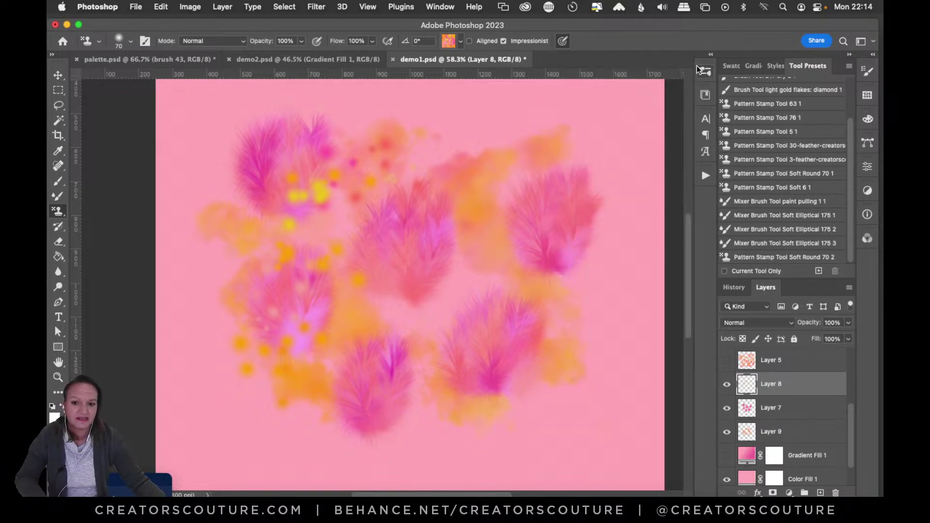
{"action": "key", "text": "super+z"}
{"action": "left_click_drag", "start_coordinate": [351, 137], "coordinate": [289, 357]}
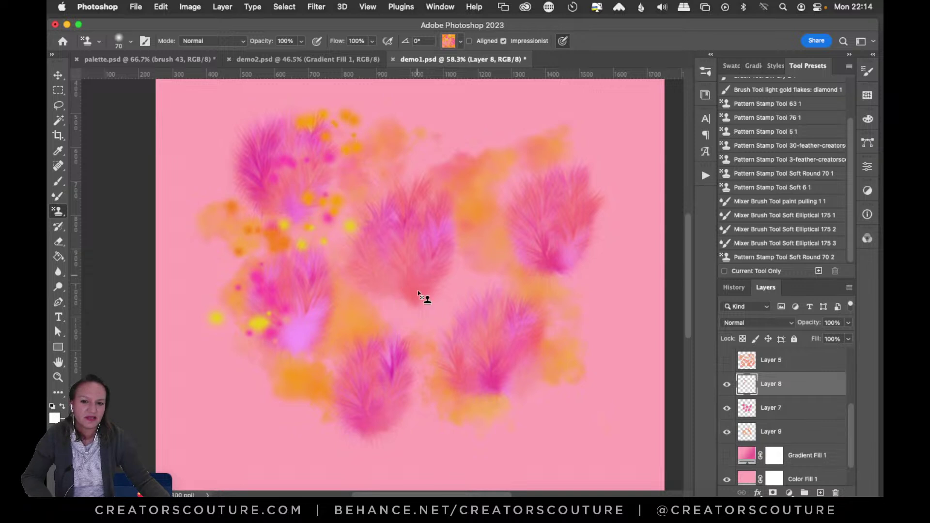
Scatter soft orange, magenta and yellow dots over the remaining feather tufts and the cloudy patches between them on Layer 8
{"action": "mouse_move", "coordinate": [551, 222]}
{"action": "left_mouse_down"}
{"action": "mouse_move", "coordinate": [510, 269]}
{"action": "mouse_move", "coordinate": [562, 240]}
{"action": "mouse_move", "coordinate": [554, 199]}
{"action": "left_mouse_up"}
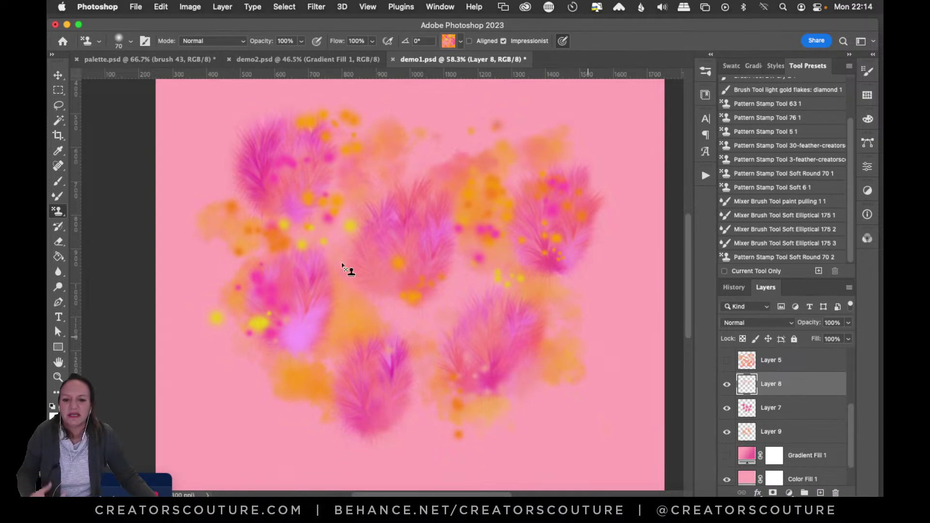
{"action": "left_click", "coordinate": [336, 349]}
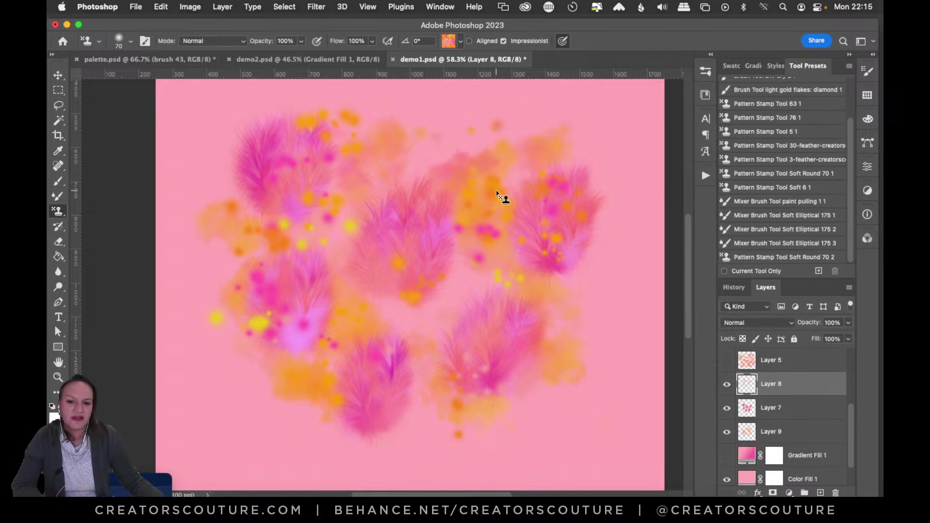
Look over the finished artwork in demo2.psd and the patterns available for the stamp in demo1.psd
{"action": "left_click", "coordinate": [342, 58]}
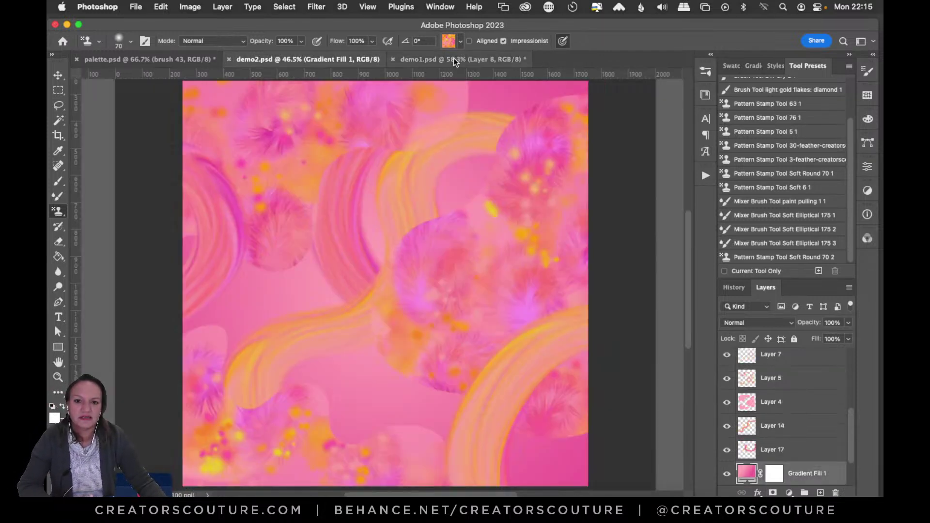
{"action": "left_click", "coordinate": [471, 59]}
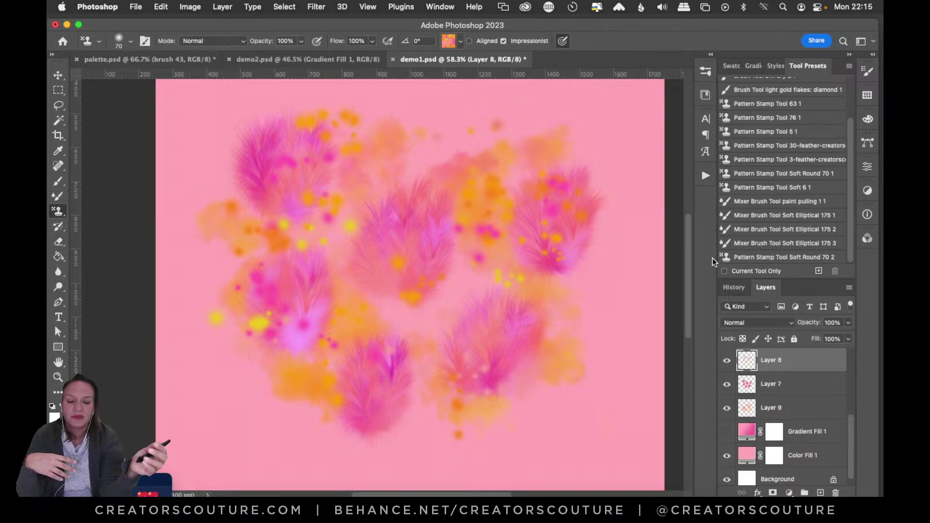
{"action": "left_click", "coordinate": [461, 40]}
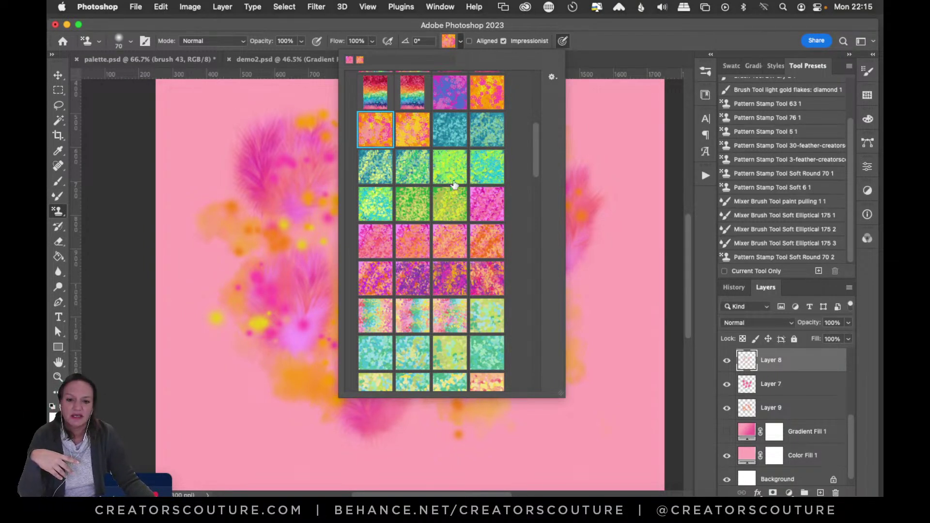
{"action": "left_click", "coordinate": [594, 30]}
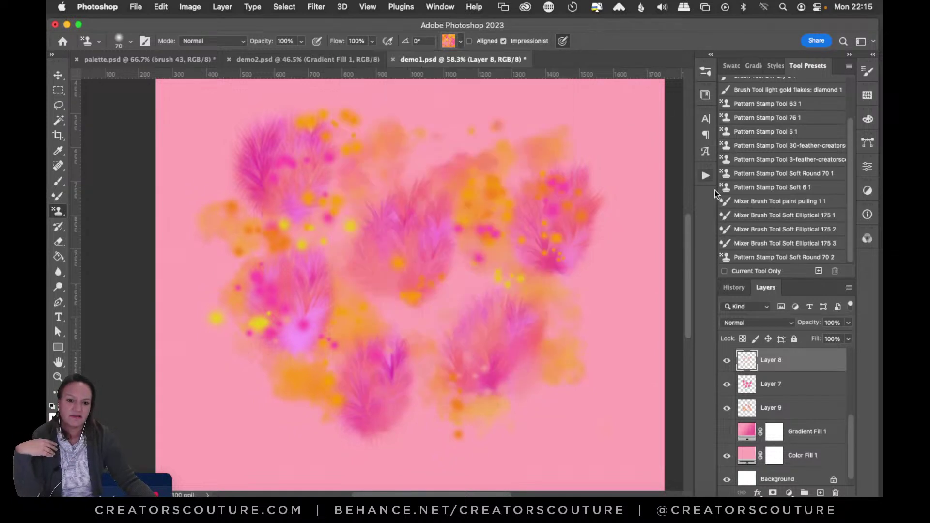
Toggle Layer 8 to compare, hide Layers 8, 7 and 9, and show the feathers on Layer 4
{"action": "left_click", "coordinate": [727, 360]}
{"action": "left_click", "coordinate": [727, 360]}
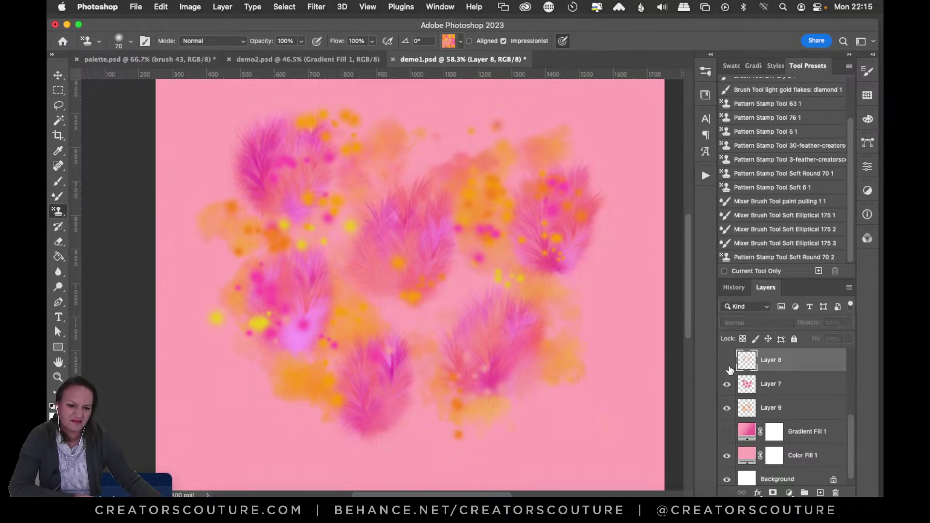
{"action": "left_click_drag", "start_coordinate": [726, 360], "coordinate": [727, 409]}
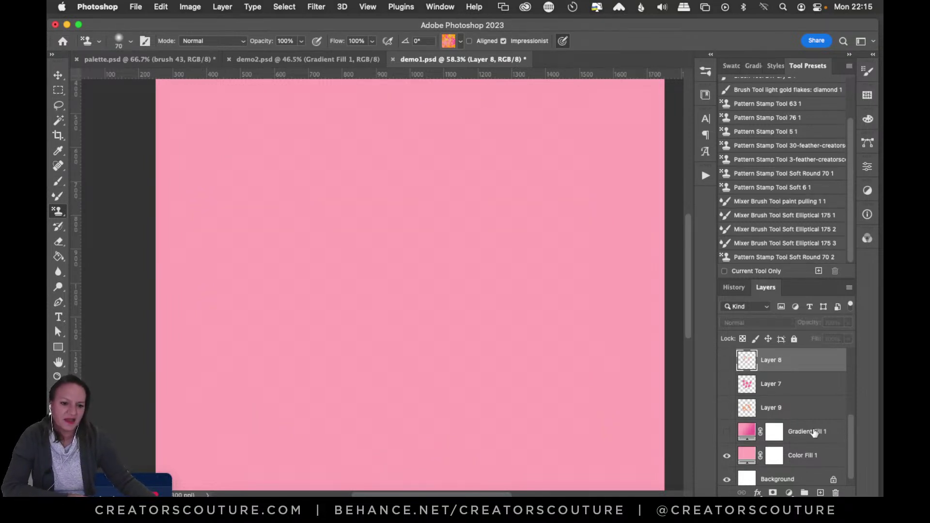
{"action": "left_click_drag", "start_coordinate": [853, 419], "coordinate": [852, 387]}
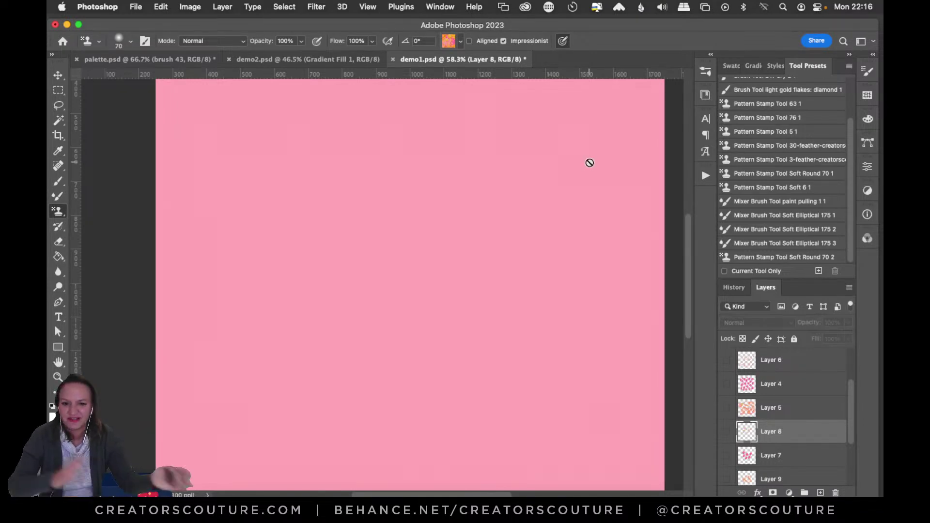
{"action": "left_click", "coordinate": [726, 385]}
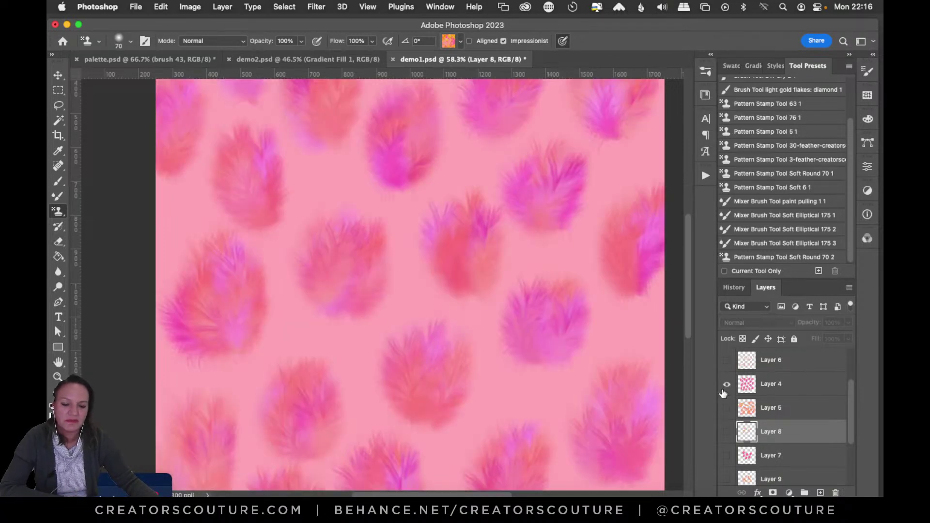
Pick the 207 px Pattern Stamp Tool Soft 6 1 brush from the loaded-brushes group
{"action": "left_click_drag", "start_coordinate": [687, 303], "coordinate": [518, 315]}
{"action": "left_click", "coordinate": [58, 378]}
{"action": "left_click_drag", "start_coordinate": [521, 318], "coordinate": [556, 315]}
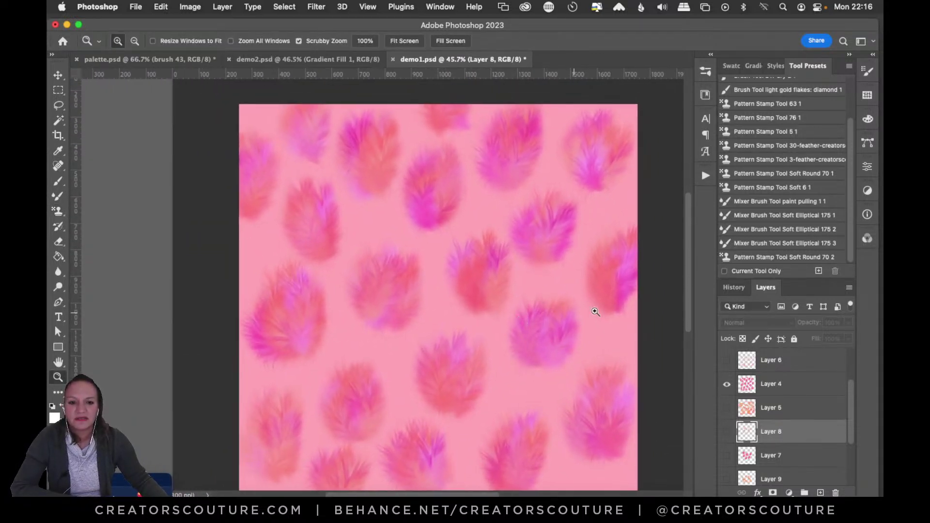
{"action": "scroll", "coordinate": [686, 300], "scroll_direction": "down", "scroll_amount": 3}
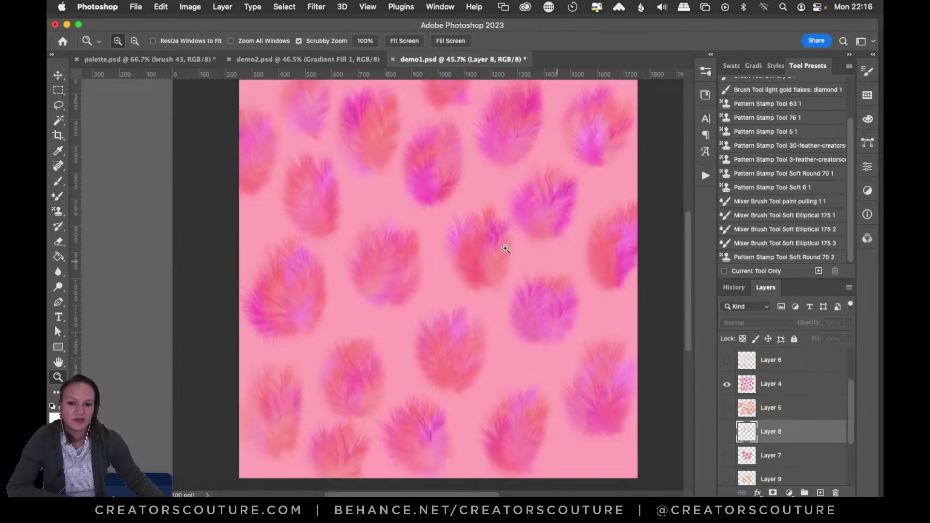
{"action": "left_click", "coordinate": [58, 212]}
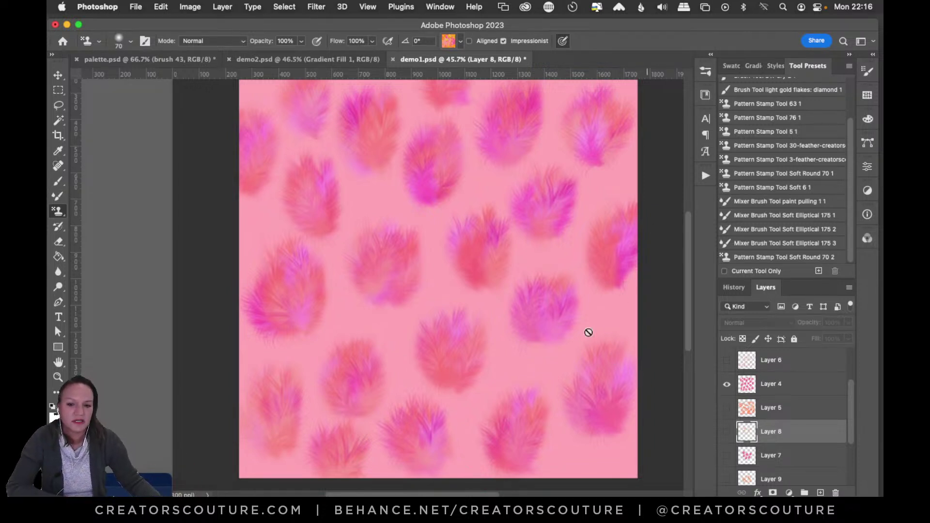
{"action": "left_click", "coordinate": [706, 70]}
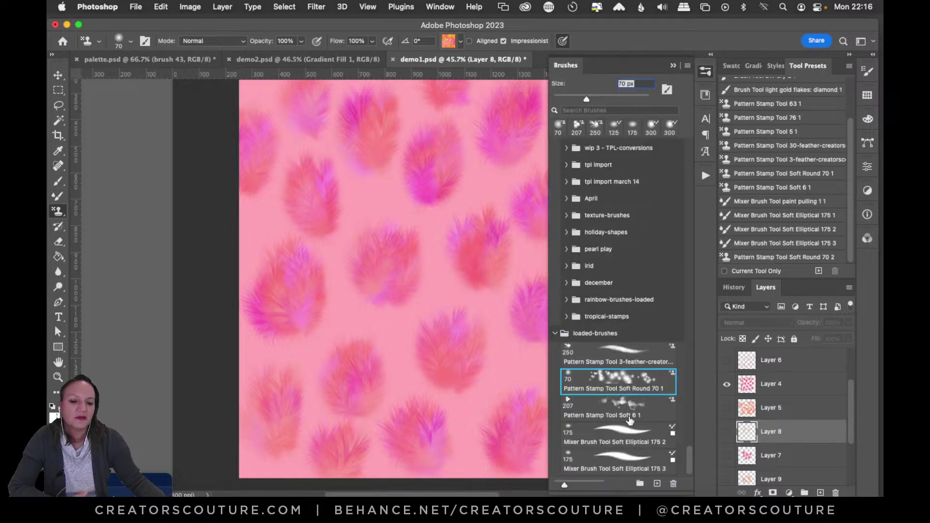
{"action": "double_click", "coordinate": [632, 403]}
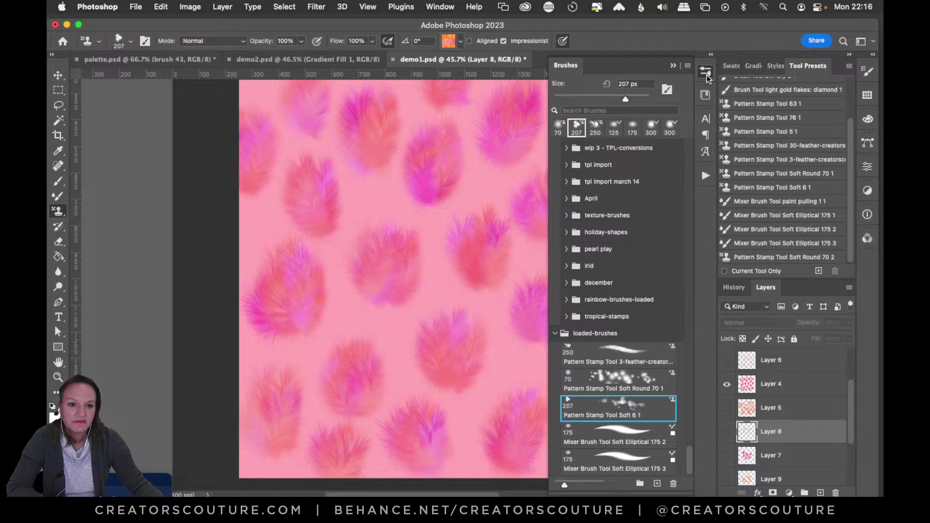
{"action": "left_click", "coordinate": [705, 72]}
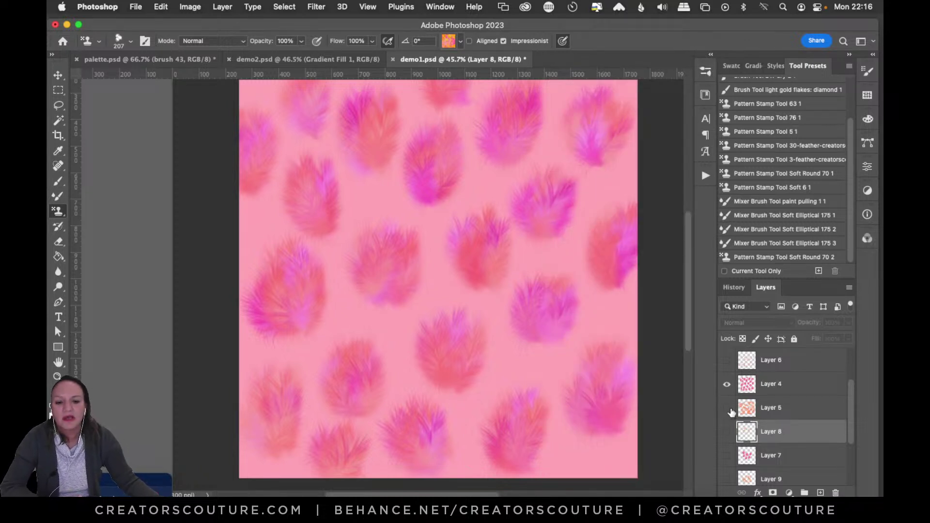
Briefly preview the cloudy texture on Layer 5 and add a new layer directly above it, beneath Layer 4
{"action": "left_click", "coordinate": [727, 409]}
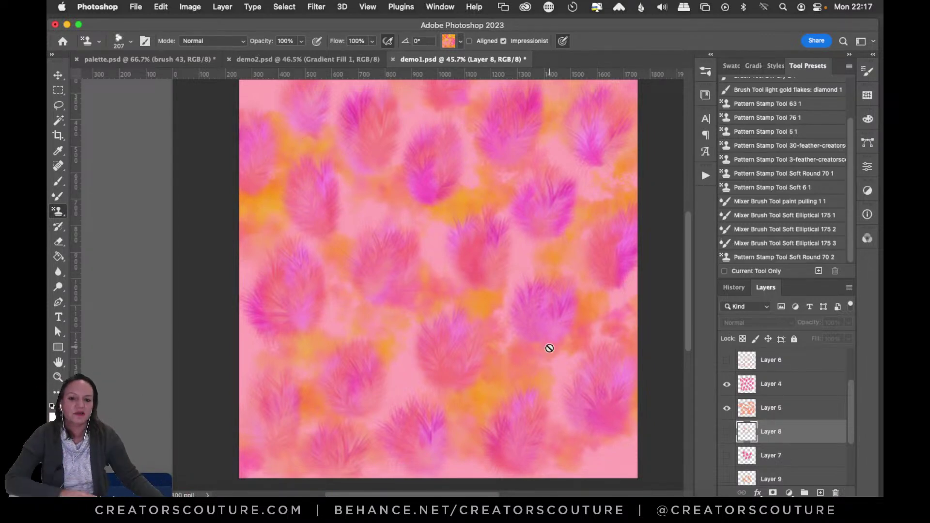
{"action": "left_click", "coordinate": [726, 411]}
{"action": "left_click", "coordinate": [796, 415]}
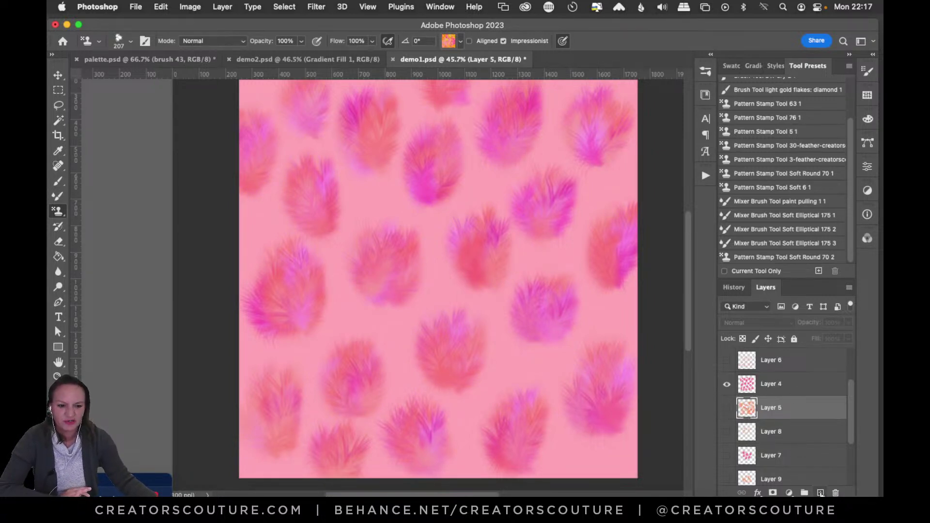
{"action": "left_click", "coordinate": [820, 492]}
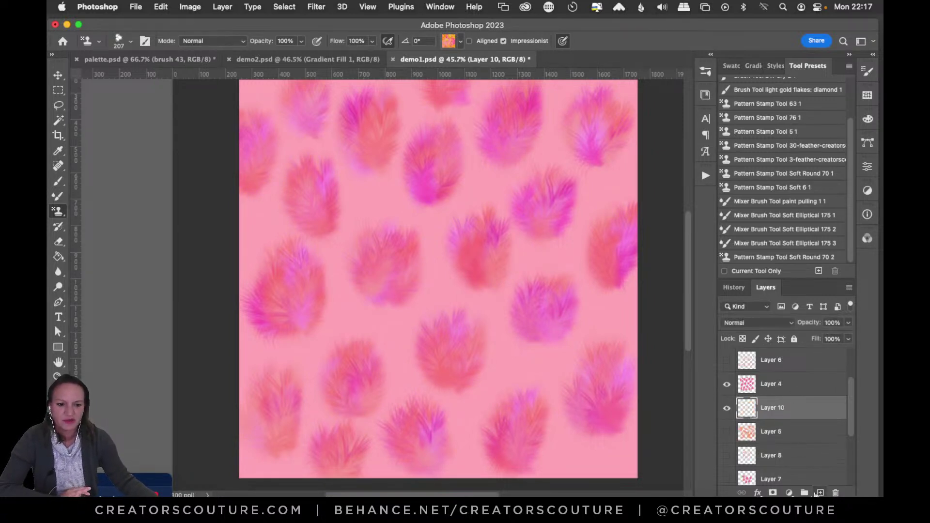
Paint cloudy orange and yellow patches behind the feathers on Layer 10 with the Soft 6 1 brush, undoing and repainting unwanted strokes
{"action": "left_click", "coordinate": [706, 71]}
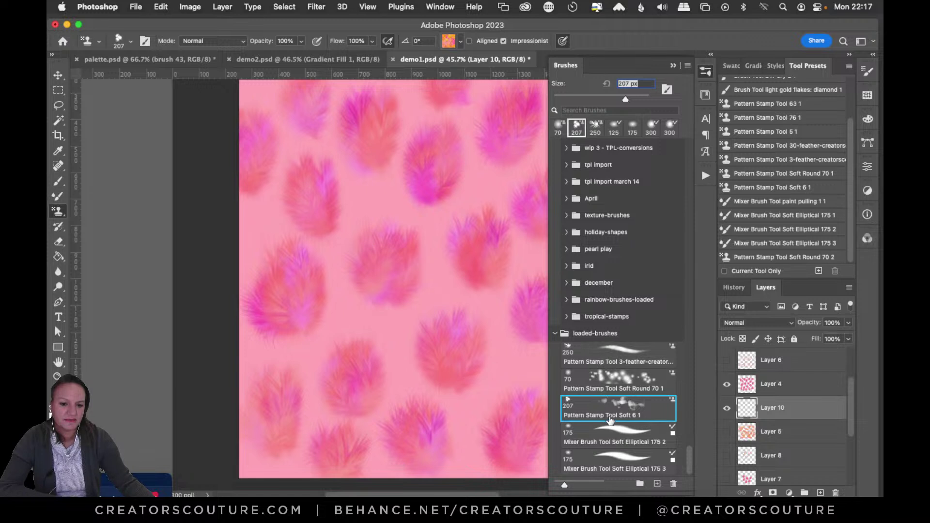
{"action": "left_click", "coordinate": [706, 71]}
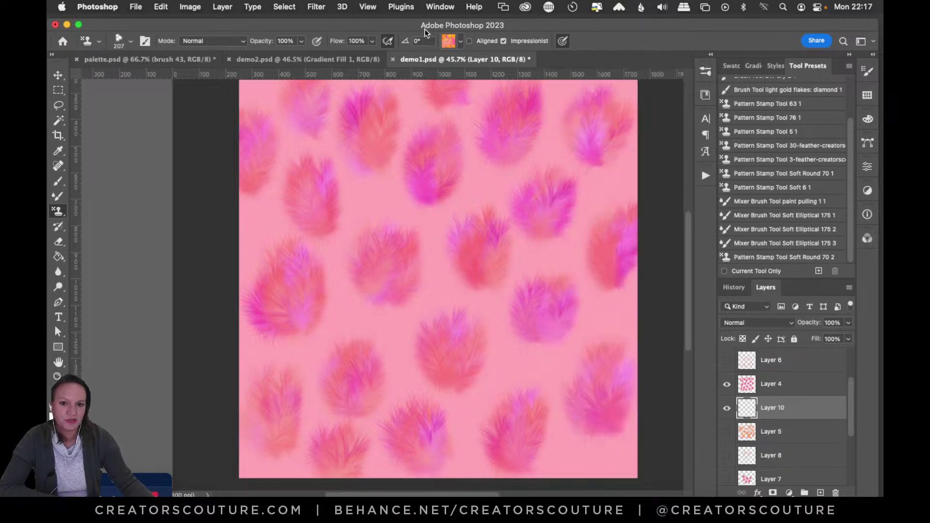
{"action": "mouse_move", "coordinate": [557, 102]}
{"action": "left_mouse_down"}
{"action": "mouse_move", "coordinate": [540, 180]}
{"action": "mouse_move", "coordinate": [622, 221]}
{"action": "mouse_move", "coordinate": [638, 305]}
{"action": "left_mouse_up"}
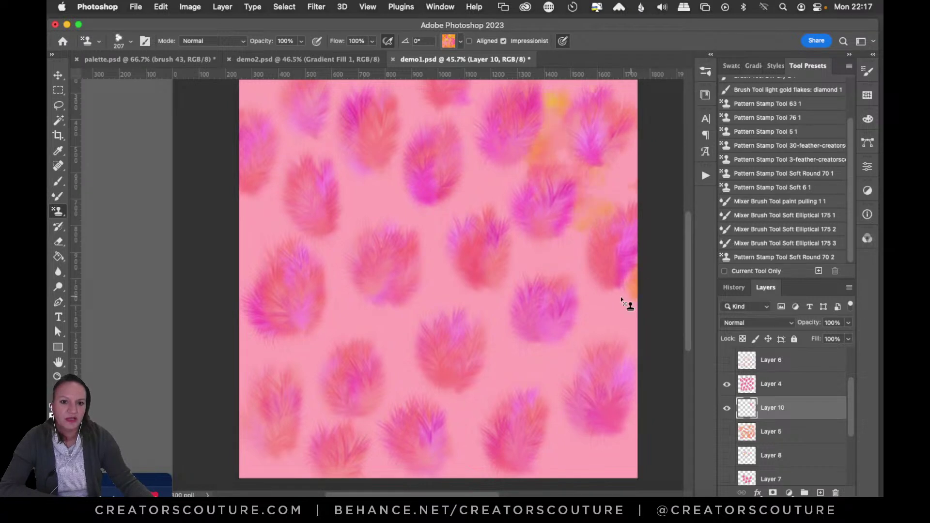
{"action": "mouse_move", "coordinate": [451, 181]}
{"action": "left_mouse_down"}
{"action": "mouse_move", "coordinate": [313, 130]}
{"action": "mouse_move", "coordinate": [302, 196]}
{"action": "mouse_move", "coordinate": [237, 256]}
{"action": "mouse_move", "coordinate": [299, 205]}
{"action": "mouse_move", "coordinate": [492, 256]}
{"action": "left_mouse_up"}
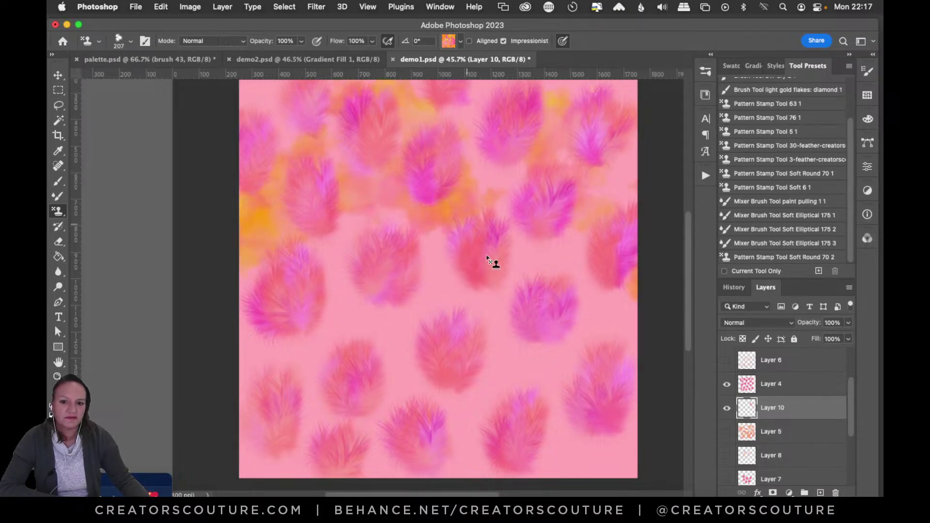
{"action": "key", "text": "super+z"}
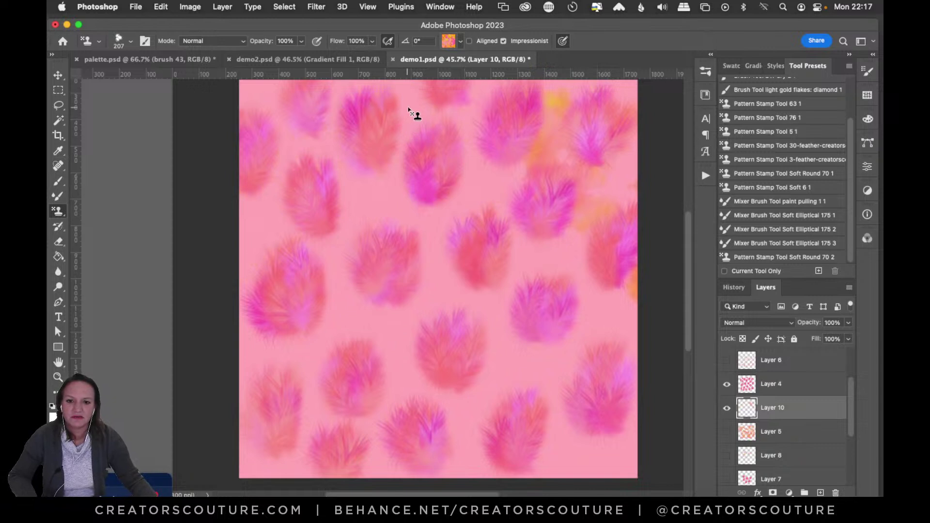
{"action": "mouse_move", "coordinate": [244, 181]}
{"action": "left_mouse_down"}
{"action": "mouse_move", "coordinate": [219, 274]}
{"action": "mouse_move", "coordinate": [310, 257]}
{"action": "mouse_move", "coordinate": [416, 194]}
{"action": "mouse_move", "coordinate": [518, 305]}
{"action": "mouse_move", "coordinate": [597, 324]}
{"action": "mouse_move", "coordinate": [389, 280]}
{"action": "mouse_move", "coordinate": [234, 395]}
{"action": "mouse_move", "coordinate": [336, 464]}
{"action": "mouse_move", "coordinate": [384, 412]}
{"action": "mouse_move", "coordinate": [377, 436]}
{"action": "mouse_move", "coordinate": [536, 454]}
{"action": "mouse_move", "coordinate": [605, 386]}
{"action": "mouse_move", "coordinate": [524, 415]}
{"action": "left_mouse_up"}
{"action": "key", "text": "super+z"}
{"action": "left_click_drag", "start_coordinate": [581, 339], "coordinate": [635, 461]}
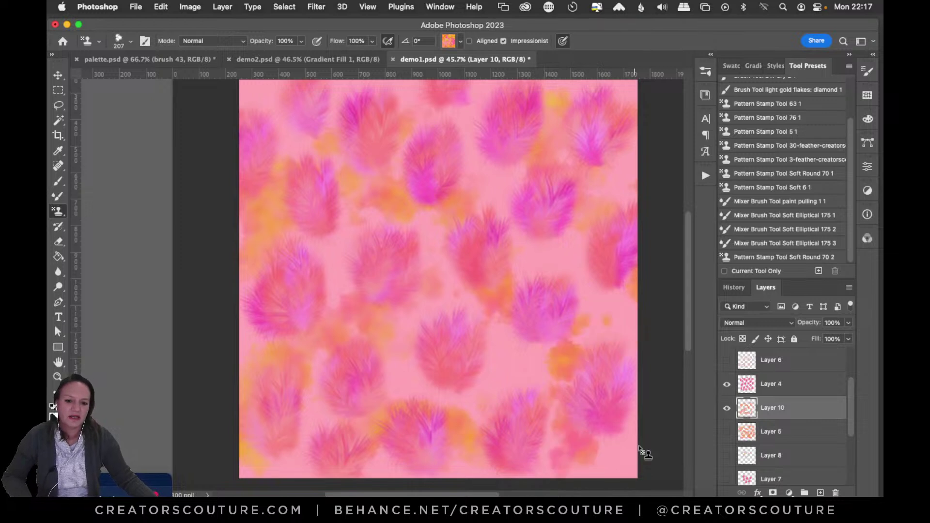
{"action": "key", "text": "super+z"}
{"action": "mouse_move", "coordinate": [623, 363]}
{"action": "left_mouse_down"}
{"action": "mouse_move", "coordinate": [569, 426]}
{"action": "mouse_move", "coordinate": [543, 382]}
{"action": "left_mouse_up"}
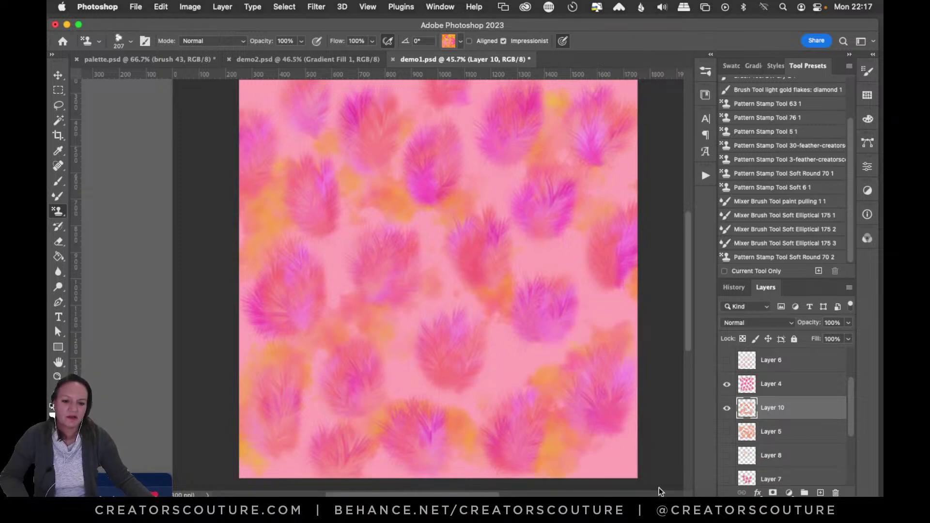
Fill the gaps between the central, upper and right-edge feathers and the lower right corner with more cloudy orange patches on Layer 10
{"action": "mouse_move", "coordinate": [463, 331]}
{"action": "left_mouse_down"}
{"action": "mouse_move", "coordinate": [525, 401]}
{"action": "mouse_move", "coordinate": [548, 305]}
{"action": "mouse_move", "coordinate": [592, 266]}
{"action": "left_mouse_up"}
{"action": "left_click_drag", "start_coordinate": [483, 147], "coordinate": [499, 190]}
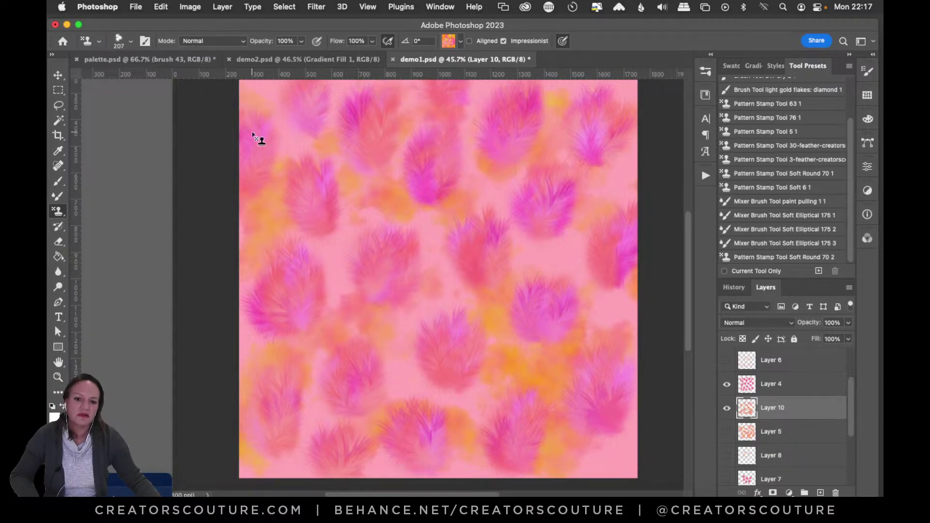
{"action": "left_click_drag", "start_coordinate": [691, 257], "coordinate": [688, 256]}
{"action": "left_click_drag", "start_coordinate": [633, 139], "coordinate": [640, 161]}
{"action": "mouse_move", "coordinate": [613, 436]}
{"action": "left_mouse_down"}
{"action": "mouse_move", "coordinate": [637, 456]}
{"action": "mouse_move", "coordinate": [634, 482]}
{"action": "left_mouse_up"}
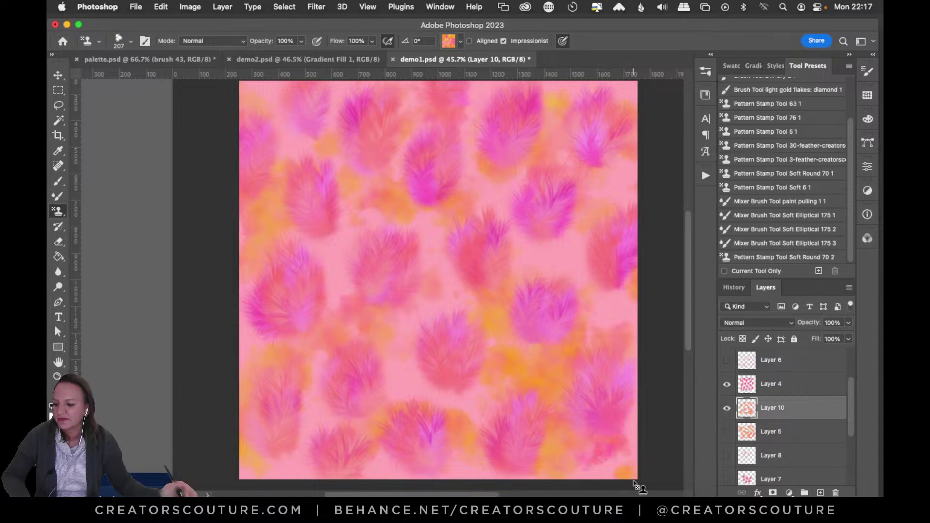
Hide Layer 10, show the cloudy texture on Layer 5 instead, and briefly preview the dots on Layer 6
{"action": "left_click", "coordinate": [726, 408]}
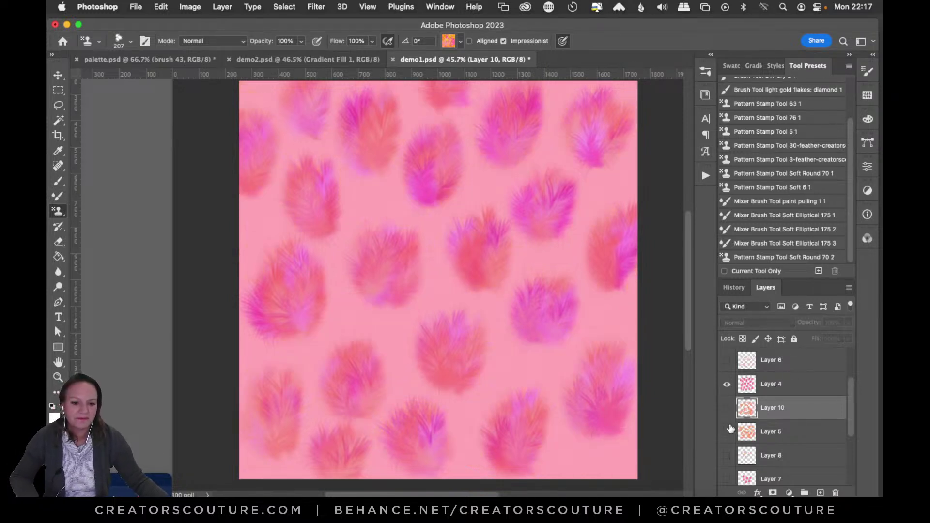
{"action": "left_click", "coordinate": [728, 433]}
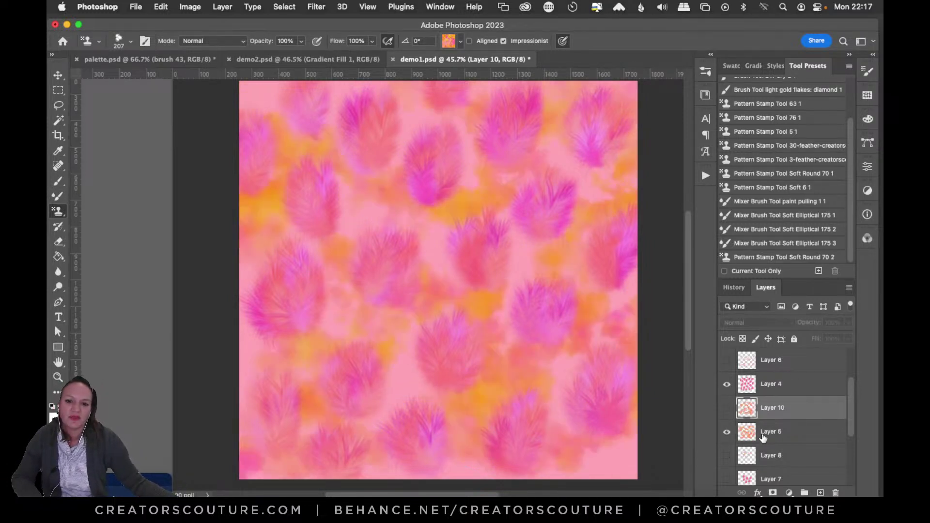
{"action": "scroll", "coordinate": [852, 399], "scroll_direction": "up", "scroll_amount": 1}
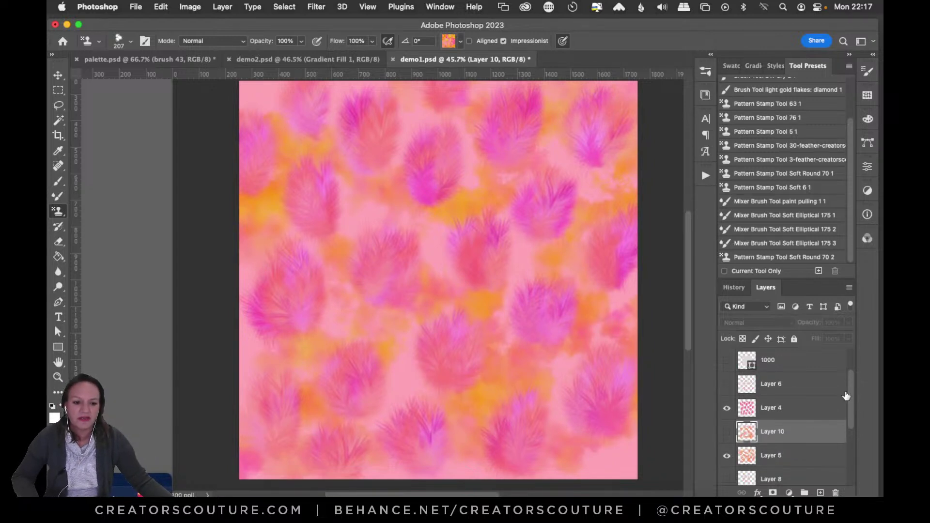
{"action": "left_click", "coordinate": [727, 384]}
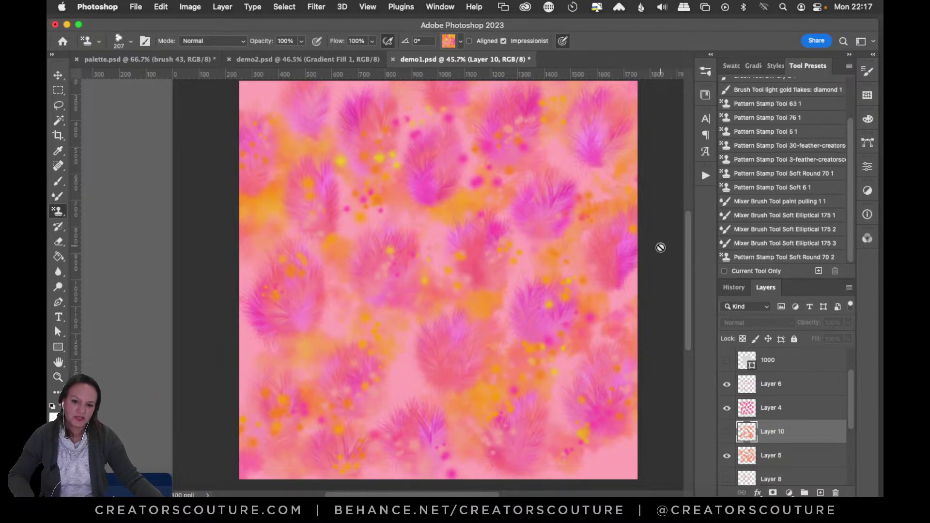
{"action": "left_click", "coordinate": [727, 384]}
Add a new layer above Layer 6 and pick the 70 px Pattern Stamp Tool Soft Round 70 1 brush
{"action": "left_click", "coordinate": [781, 389]}
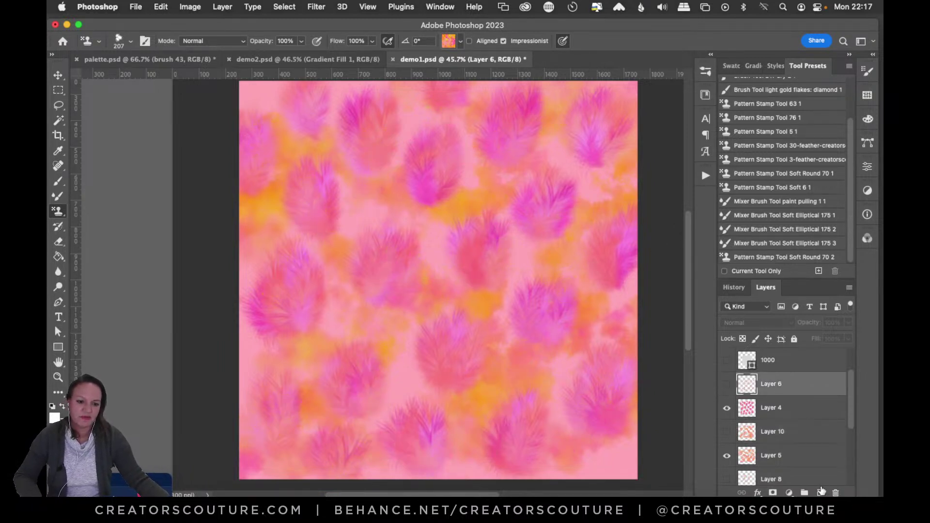
{"action": "left_click", "coordinate": [820, 491]}
{"action": "left_click", "coordinate": [705, 95]}
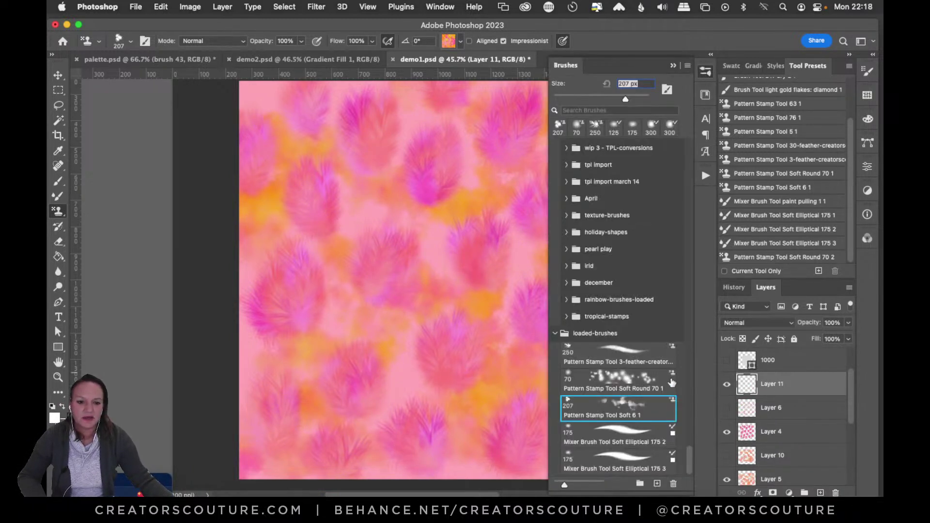
{"action": "left_click", "coordinate": [614, 387]}
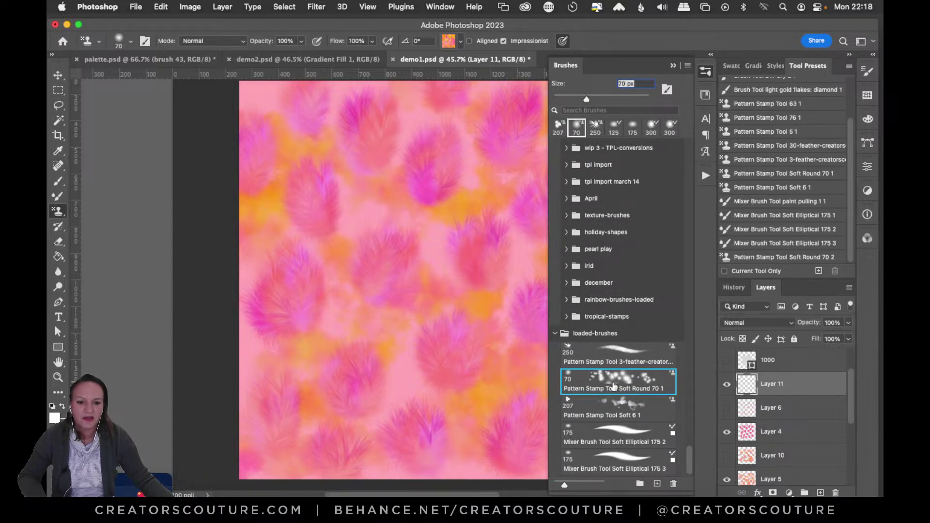
Paint scattered orange, yellow and pink dots over the feathers across the canvas on Layer 11 with the Soft Round 70 1 brush
{"action": "left_click", "coordinate": [706, 71]}
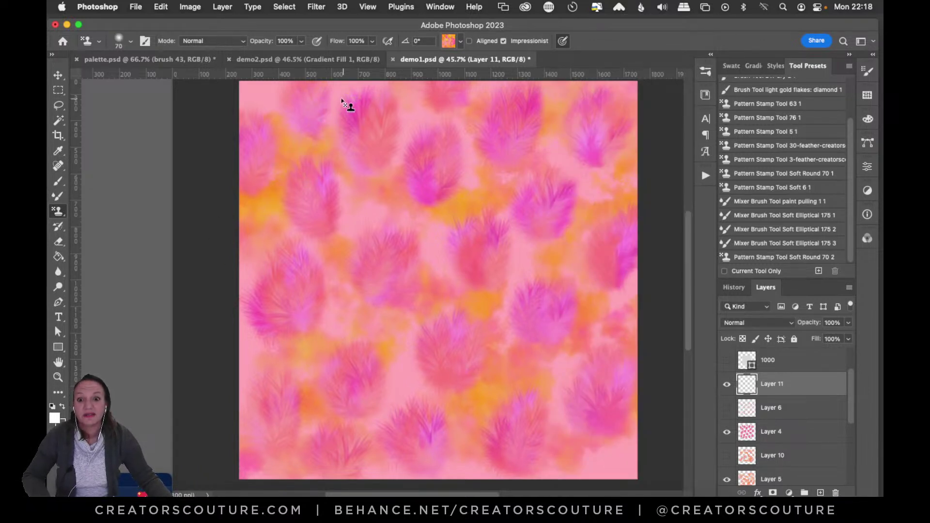
{"action": "left_click_drag", "start_coordinate": [344, 100], "coordinate": [379, 253]}
{"action": "mouse_move", "coordinate": [322, 252]}
{"action": "left_mouse_down"}
{"action": "mouse_move", "coordinate": [279, 370]}
{"action": "mouse_move", "coordinate": [252, 381]}
{"action": "left_mouse_up"}
{"action": "mouse_move", "coordinate": [526, 136]}
{"action": "left_mouse_down"}
{"action": "mouse_move", "coordinate": [453, 156]}
{"action": "mouse_move", "coordinate": [560, 141]}
{"action": "mouse_move", "coordinate": [633, 322]}
{"action": "mouse_move", "coordinate": [540, 318]}
{"action": "mouse_move", "coordinate": [638, 328]}
{"action": "mouse_move", "coordinate": [452, 307]}
{"action": "mouse_move", "coordinate": [405, 403]}
{"action": "mouse_move", "coordinate": [436, 470]}
{"action": "mouse_move", "coordinate": [615, 470]}
{"action": "mouse_move", "coordinate": [625, 430]}
{"action": "mouse_move", "coordinate": [426, 158]}
{"action": "mouse_move", "coordinate": [397, 253]}
{"action": "mouse_move", "coordinate": [436, 228]}
{"action": "left_mouse_up"}
{"action": "left_click_drag", "start_coordinate": [333, 101], "coordinate": [256, 103]}
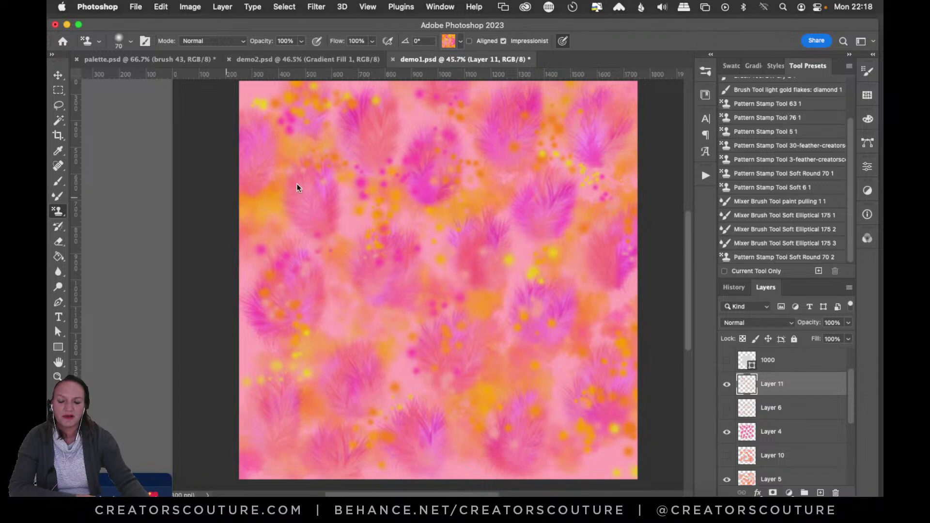
{"action": "left_click", "coordinate": [705, 93]}
{"action": "left_click", "coordinate": [710, 73]}
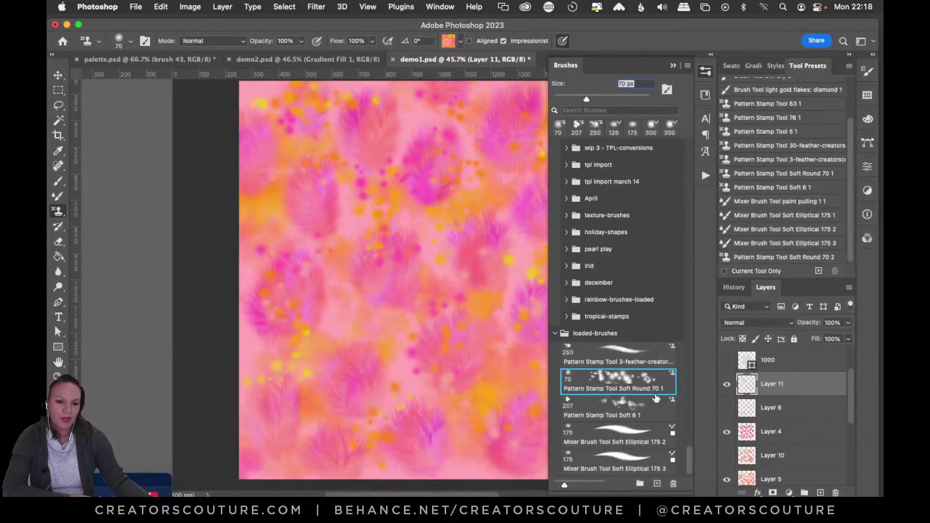
{"action": "left_click", "coordinate": [710, 78]}
Switch to demo2.psd and hide Layer 9 and Layer 8, toggling each to show what it contributes
{"action": "left_click", "coordinate": [354, 61]}
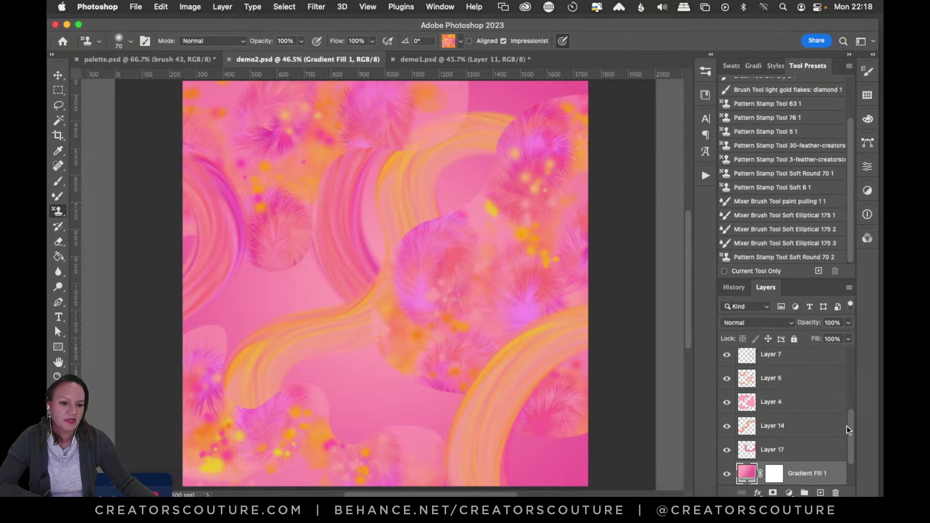
{"action": "left_click_drag", "start_coordinate": [847, 426], "coordinate": [848, 382]}
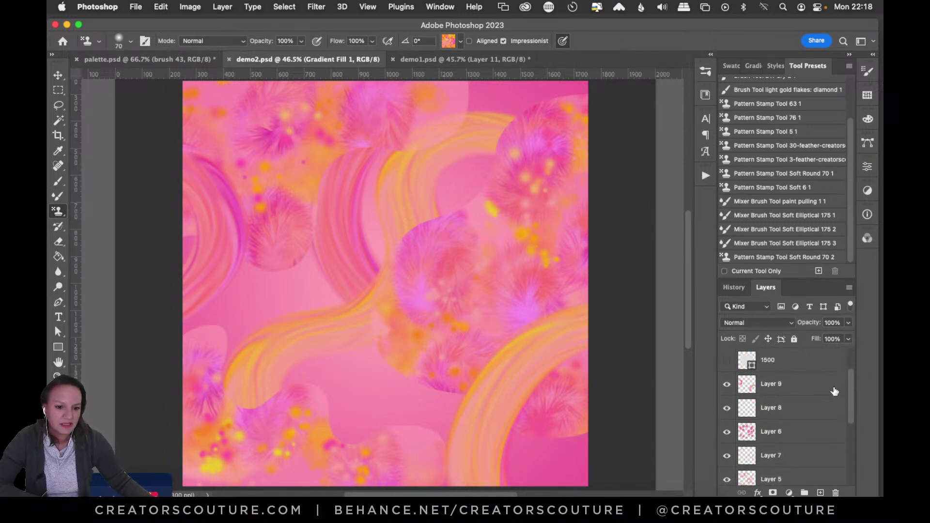
{"action": "left_click", "coordinate": [726, 386]}
{"action": "left_click", "coordinate": [727, 386]}
{"action": "left_click", "coordinate": [727, 388]}
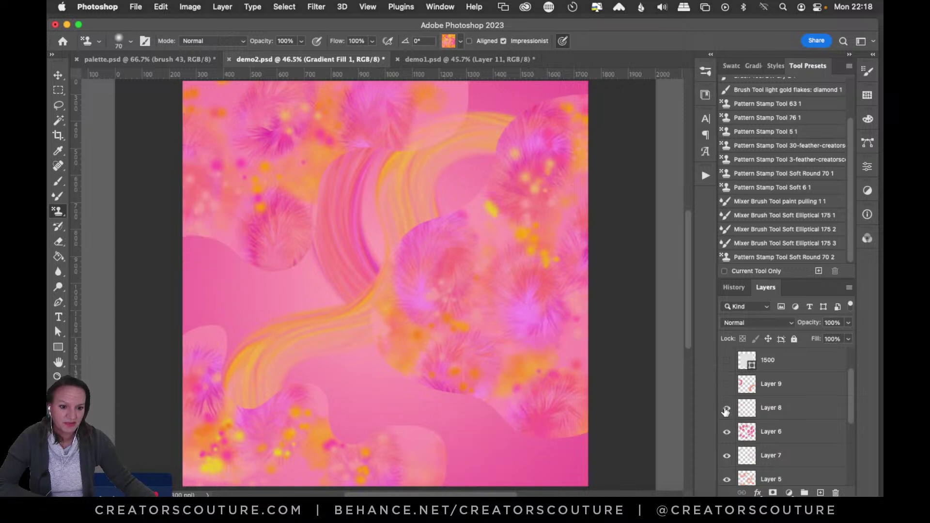
{"action": "left_click", "coordinate": [726, 411]}
{"action": "left_click", "coordinate": [726, 409]}
{"action": "left_click", "coordinate": [727, 410]}
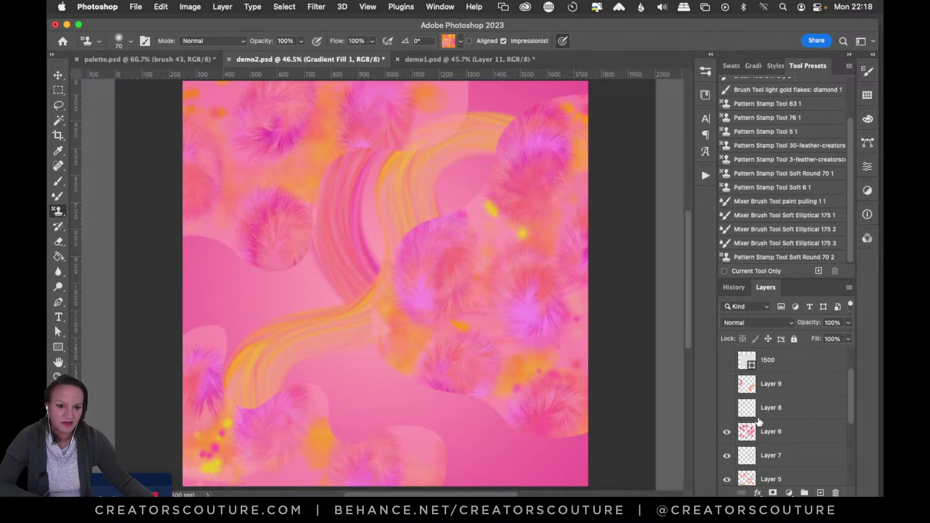
{"action": "left_click", "coordinate": [726, 411]}
{"action": "left_click", "coordinate": [727, 411]}
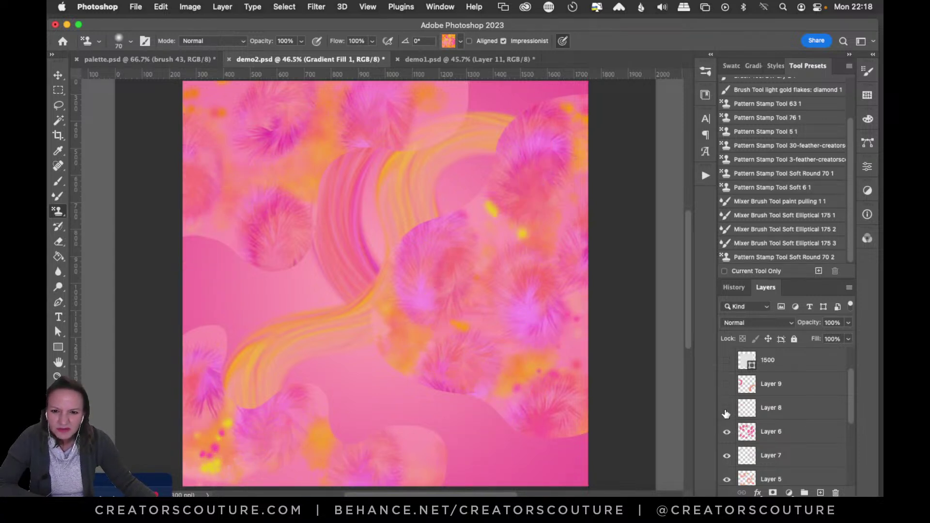
Hide Layers 6, 7, 5, 14 and 17 in demo2.psd, leaving only the Layer 4 shapes over the gradient background
{"action": "scroll", "coordinate": [822, 414], "scroll_direction": "down", "scroll_amount": 3}
{"action": "left_click", "coordinate": [726, 361]}
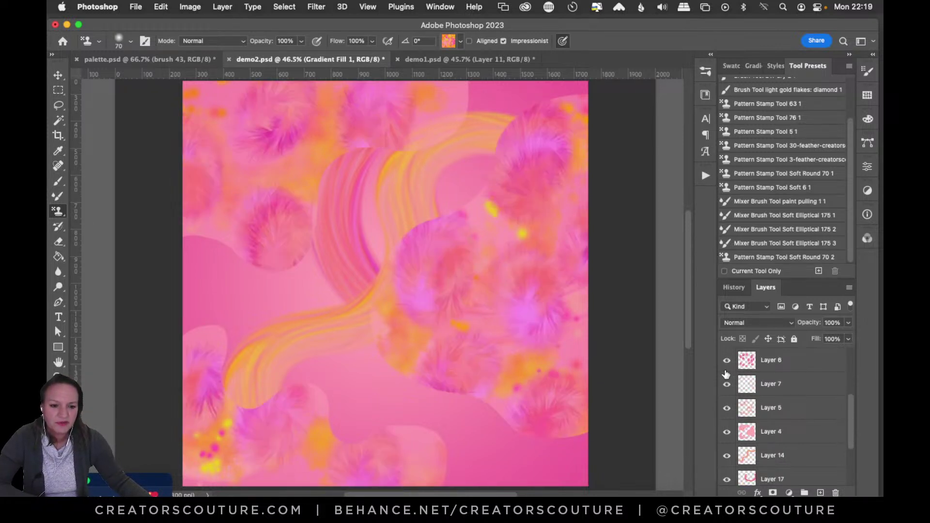
{"action": "left_click", "coordinate": [727, 386]}
{"action": "left_click", "coordinate": [727, 386]}
{"action": "left_click", "coordinate": [726, 386]}
{"action": "left_click", "coordinate": [726, 408]}
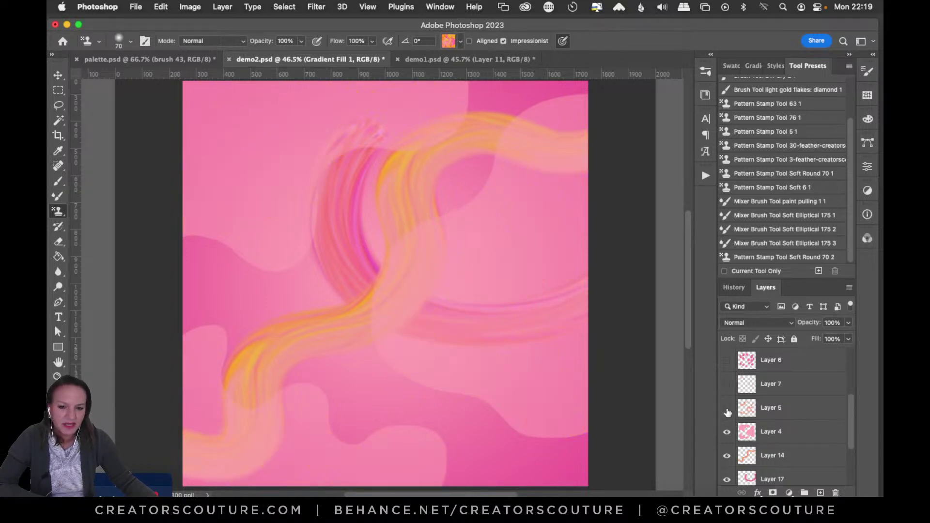
{"action": "left_click", "coordinate": [726, 455]}
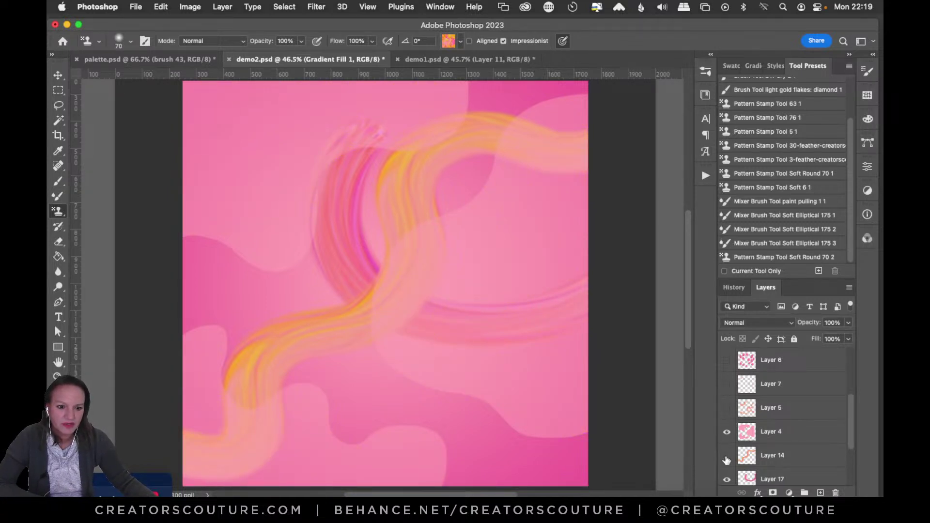
{"action": "left_click", "coordinate": [726, 480]}
{"action": "left_click_drag", "start_coordinate": [851, 415], "coordinate": [843, 457]}
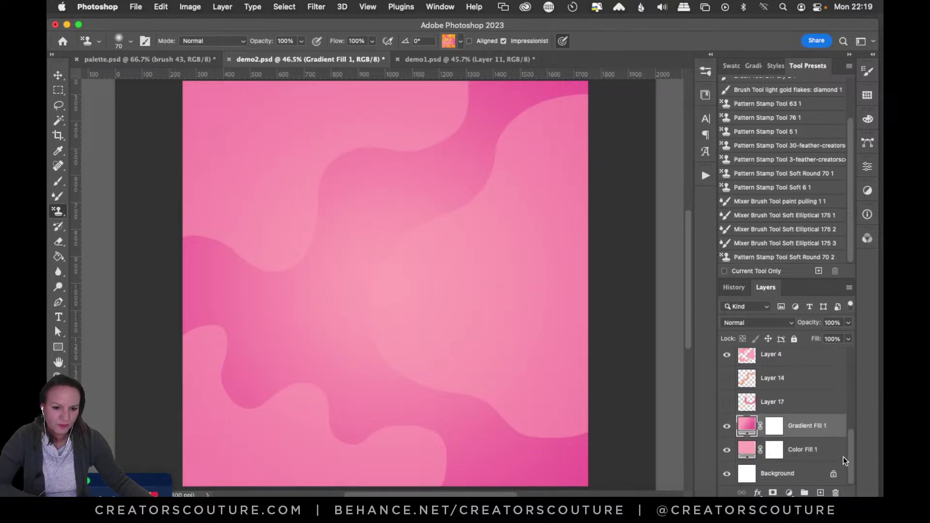
Return to demo1.psd and turn on the Gradient Fill 1 background, comparing the artwork with and without it
{"action": "left_click", "coordinate": [472, 59]}
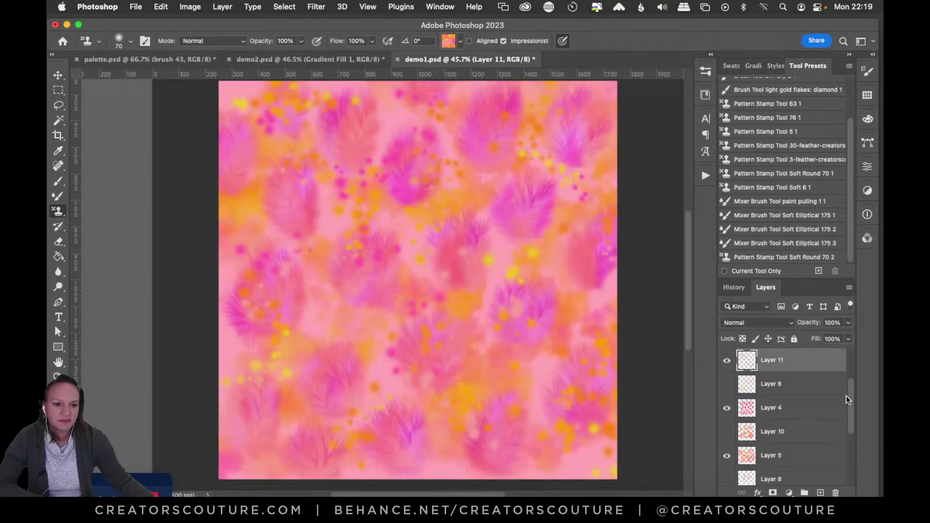
{"action": "left_click_drag", "start_coordinate": [846, 396], "coordinate": [845, 463]}
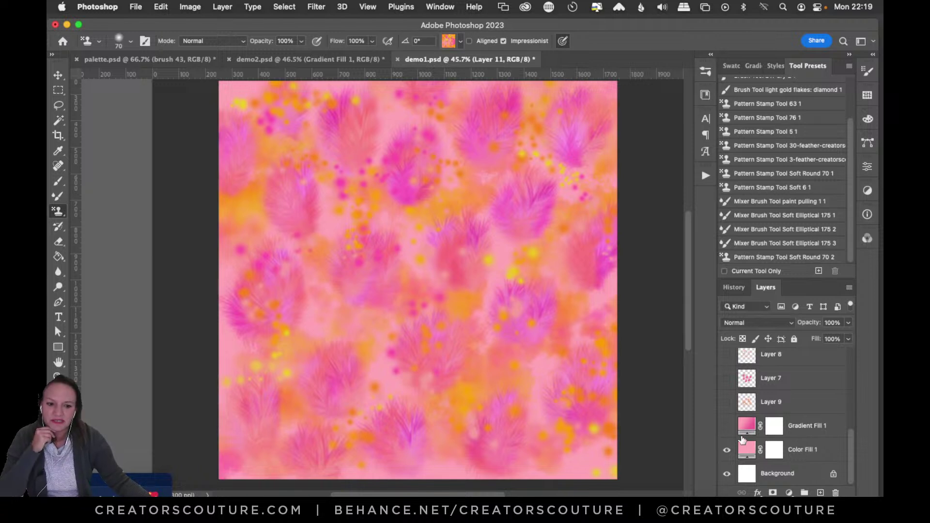
{"action": "left_click", "coordinate": [727, 426]}
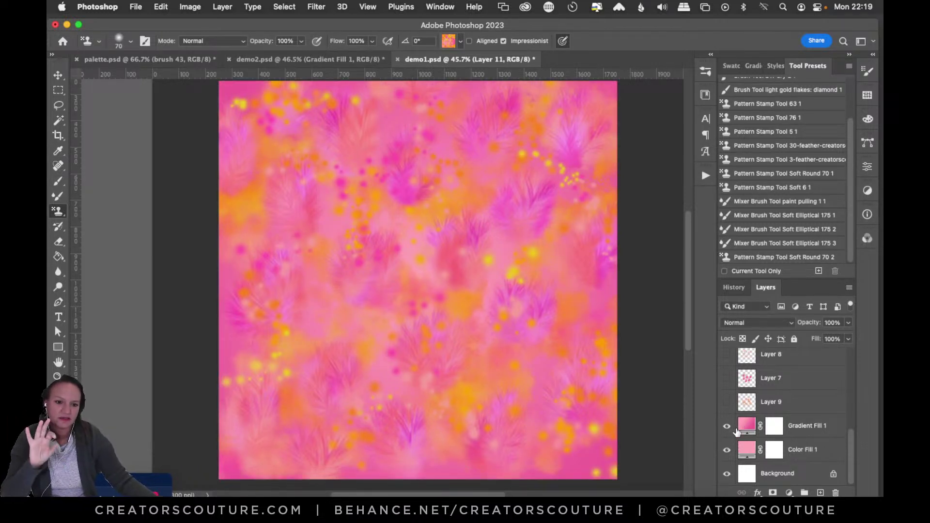
{"action": "left_click", "coordinate": [727, 427]}
{"action": "left_click", "coordinate": [729, 427]}
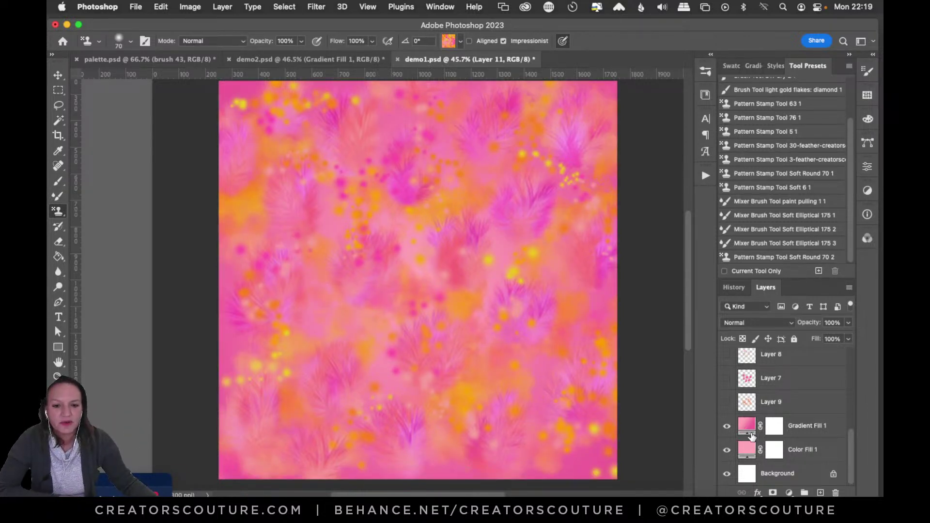
{"action": "left_click", "coordinate": [728, 429]}
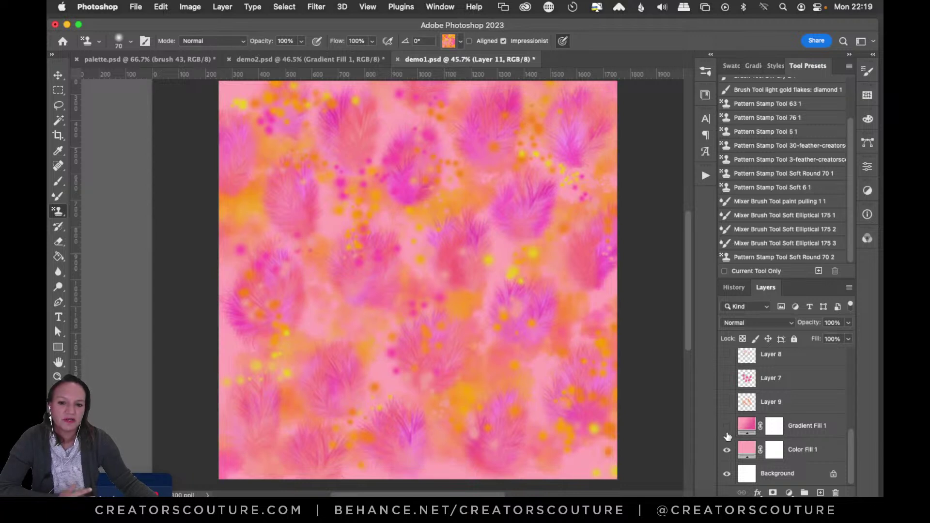
{"action": "left_click", "coordinate": [727, 428]}
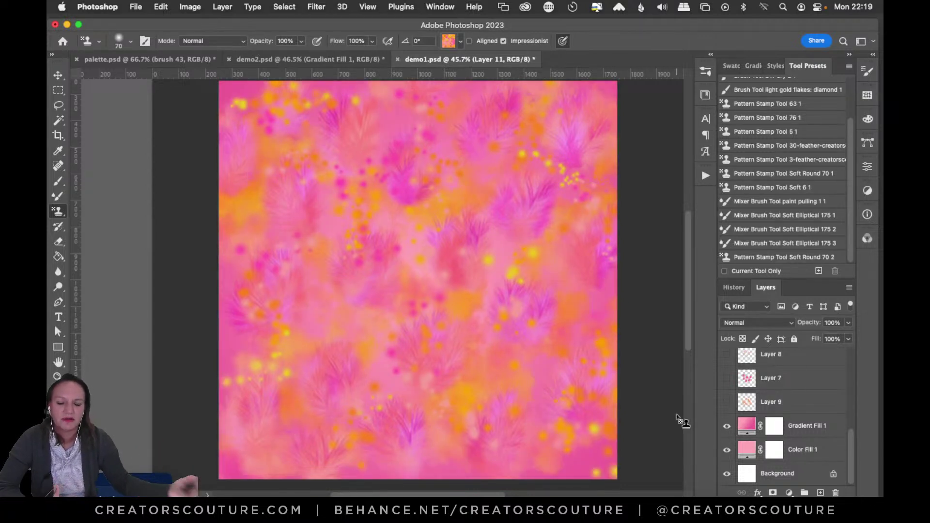
Try an orange sampled from the artwork as the first colour stop of Gradient Fill 1, and cancel the gradient changes
{"action": "double_click", "coordinate": [746, 428]}
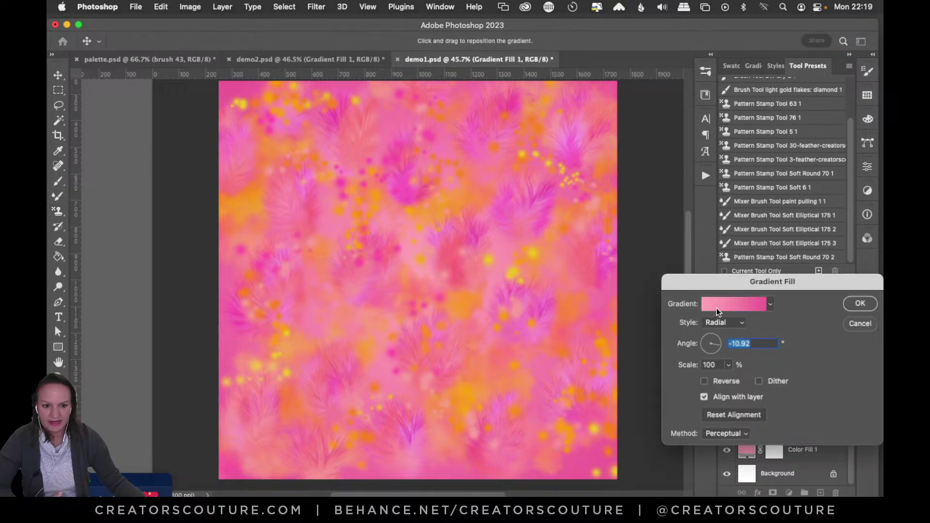
{"action": "left_click", "coordinate": [731, 307]}
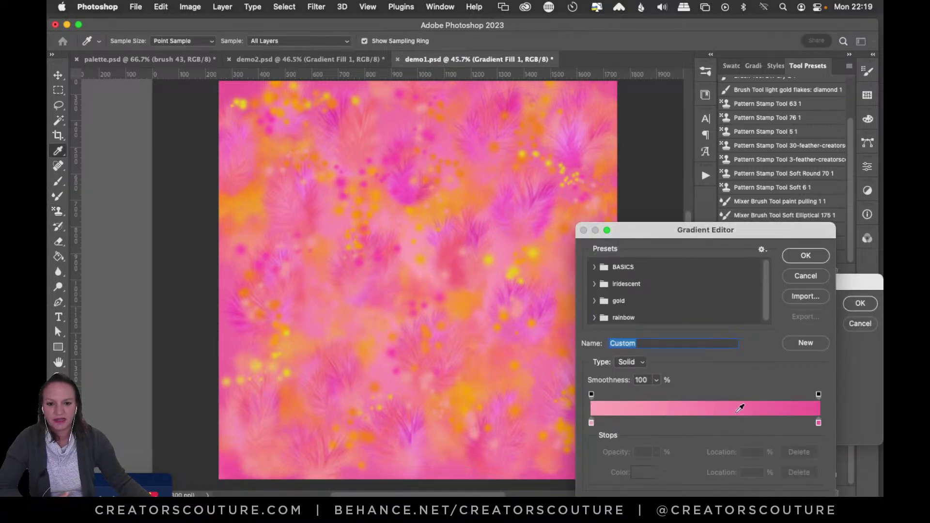
{"action": "left_click", "coordinate": [591, 423]}
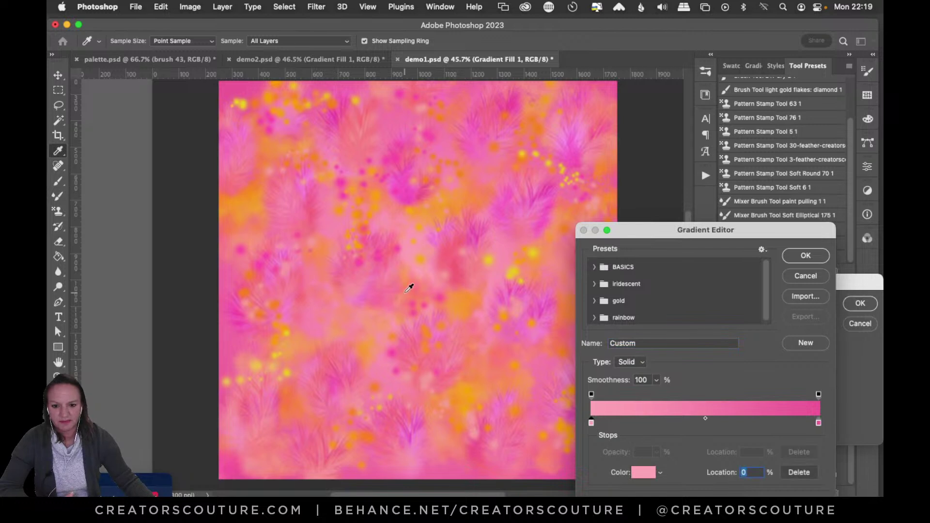
{"action": "left_click", "coordinate": [405, 275]}
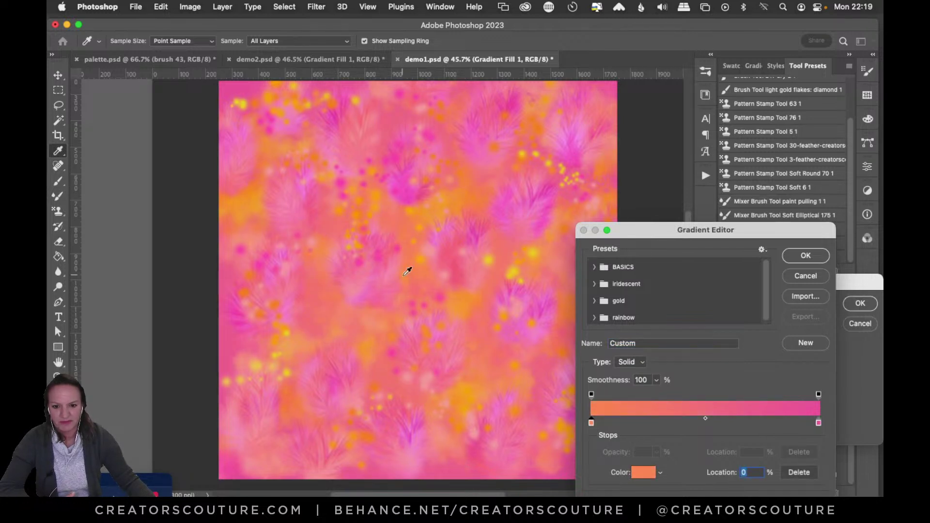
{"action": "left_click", "coordinate": [797, 276]}
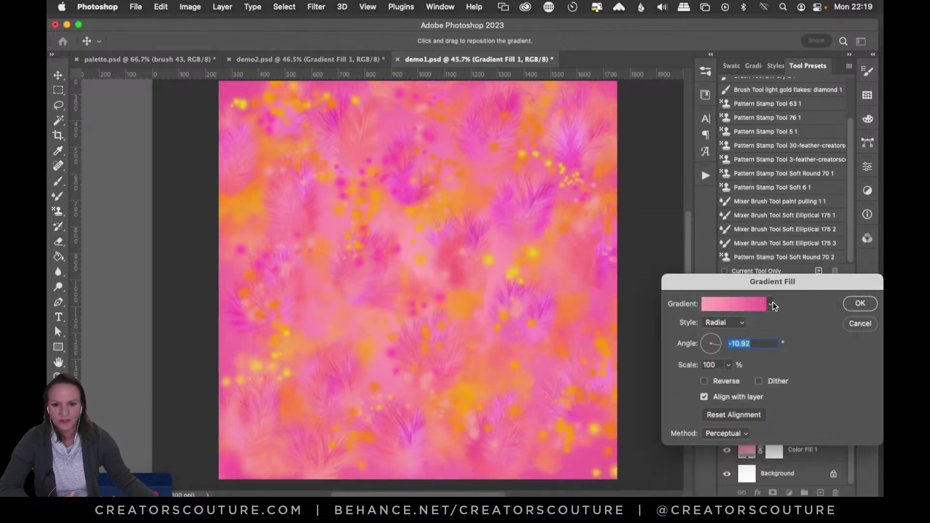
{"action": "left_click", "coordinate": [856, 323]}
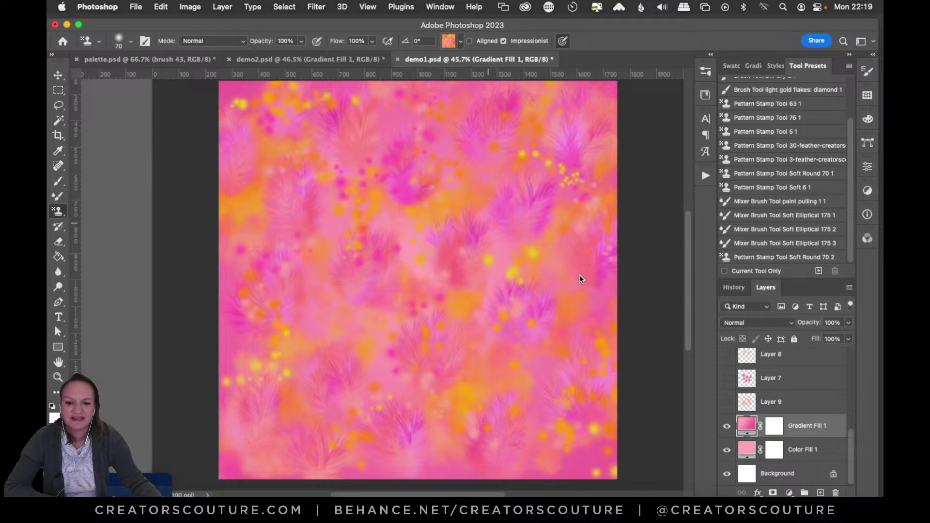
Review the Gradient Fill 1 settings in demo1.psd and compare its background with the one in demo2.psd
{"action": "double_click", "coordinate": [745, 428]}
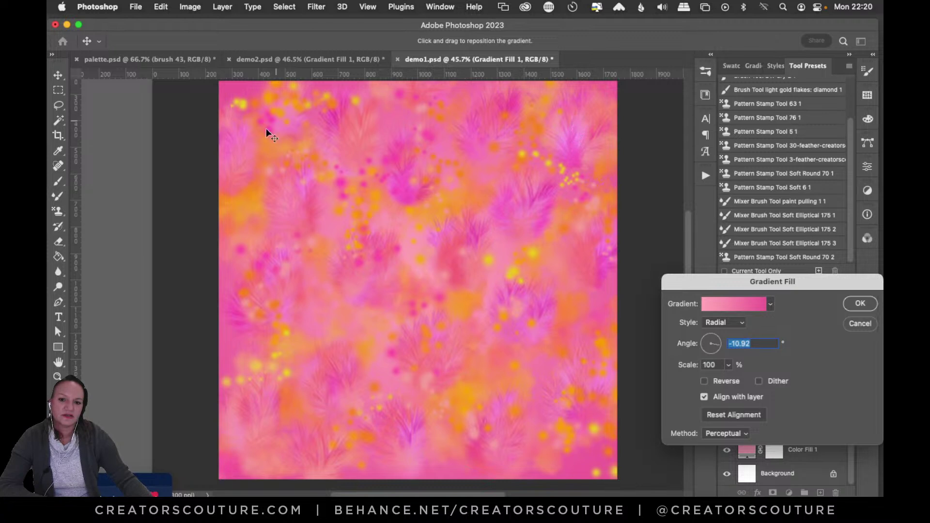
{"action": "left_click", "coordinate": [861, 303]}
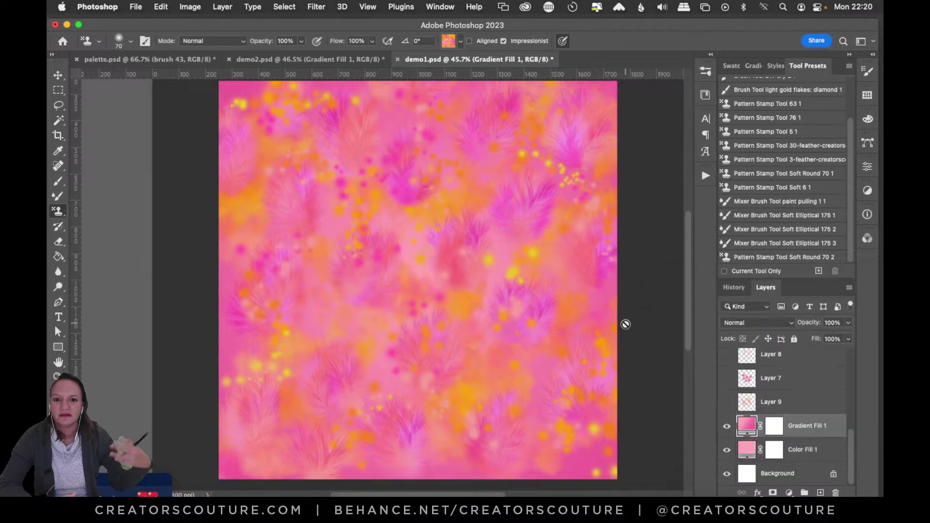
{"action": "left_click", "coordinate": [351, 63]}
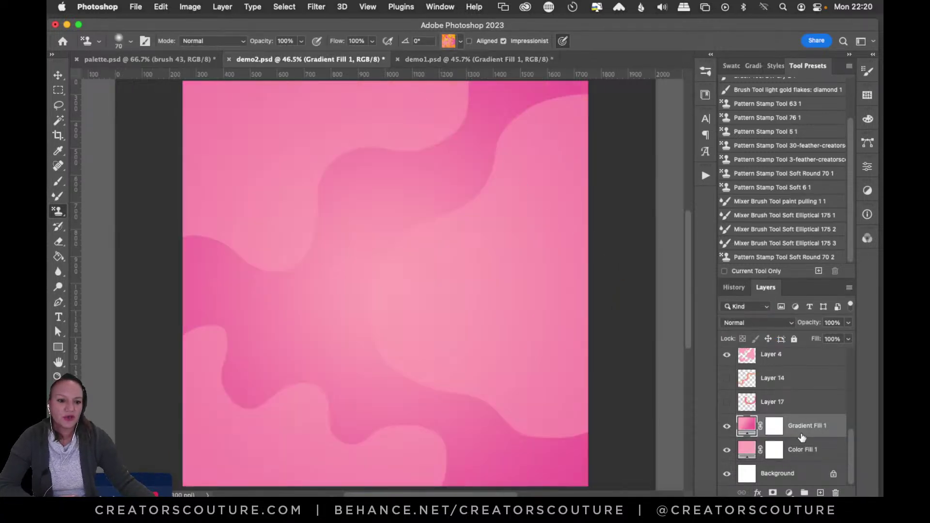
{"action": "left_click", "coordinate": [493, 59]}
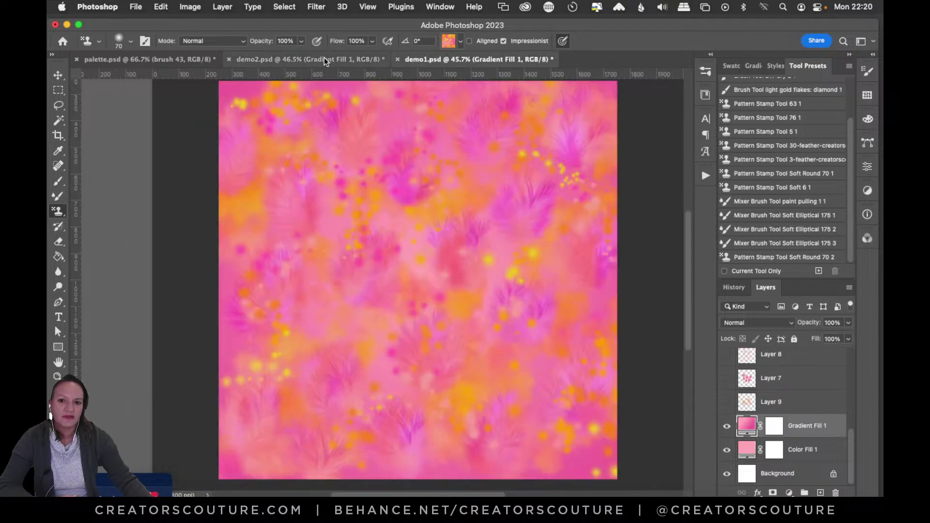
Switch to demo2.psd and raise the opacity of the wavy shapes on Layer 4 to 100%
{"action": "left_click", "coordinate": [321, 60]}
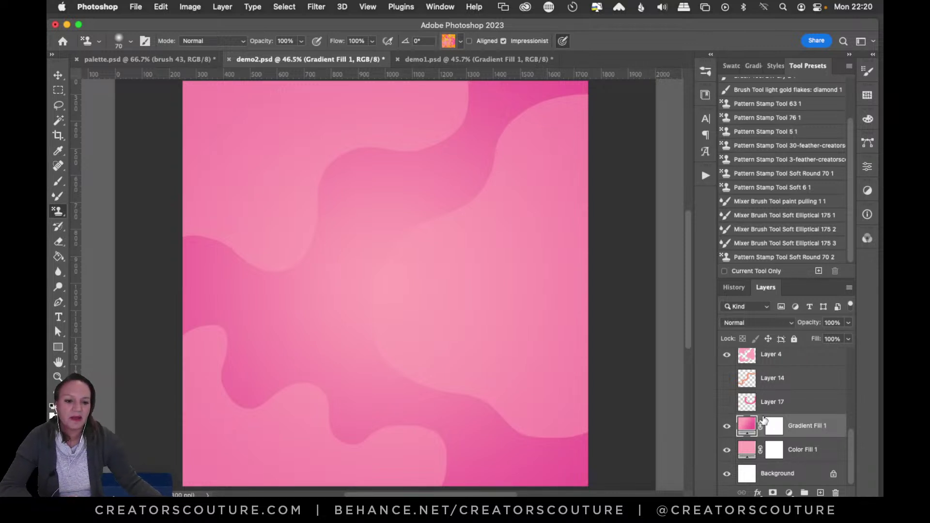
{"action": "scroll", "coordinate": [851, 446], "scroll_direction": "up", "scroll_amount": 2}
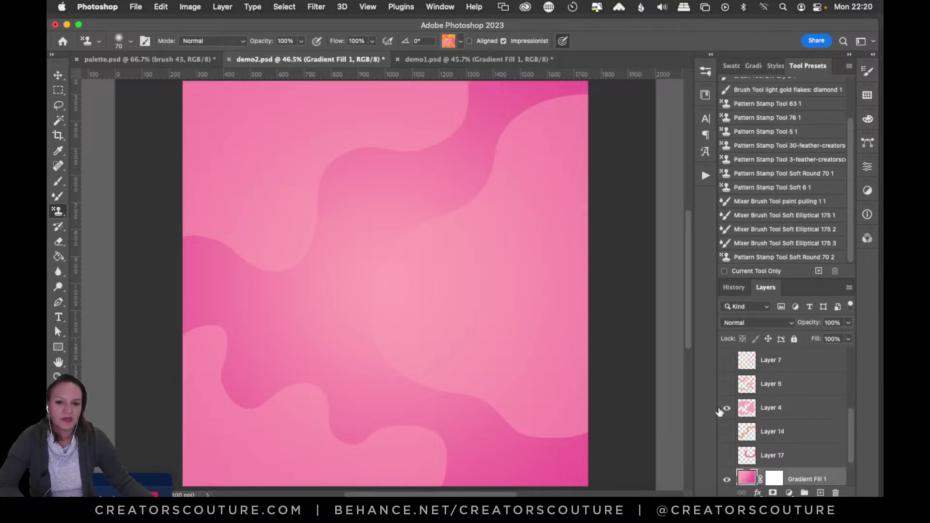
{"action": "left_click", "coordinate": [771, 417]}
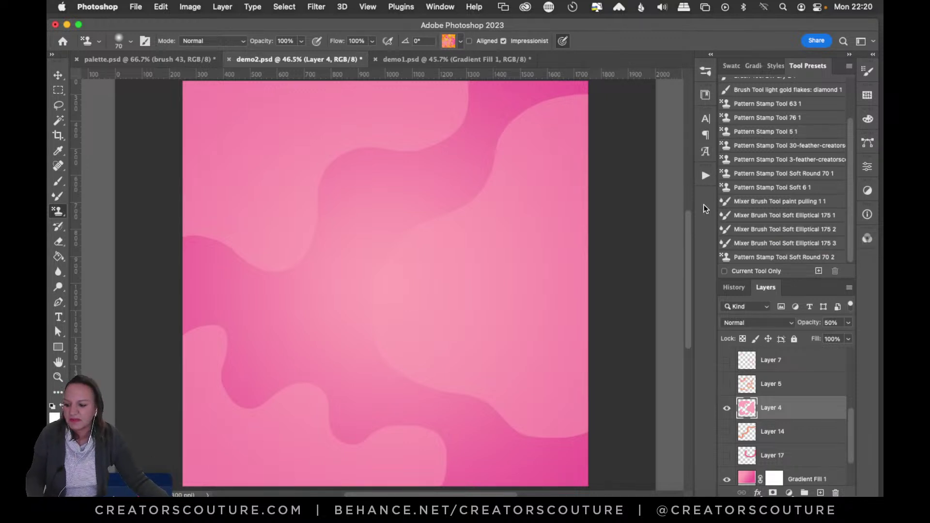
{"action": "left_click", "coordinate": [849, 324]}
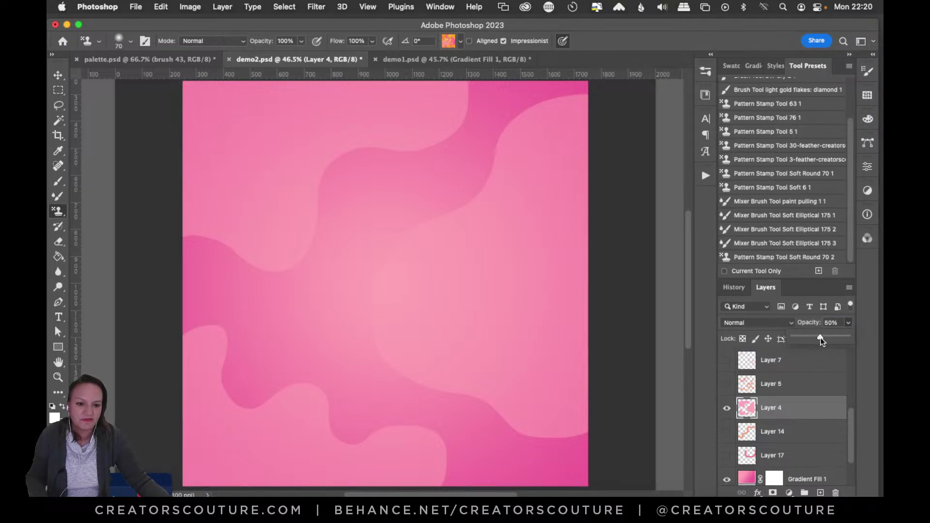
{"action": "left_click_drag", "start_coordinate": [821, 339], "coordinate": [882, 347]}
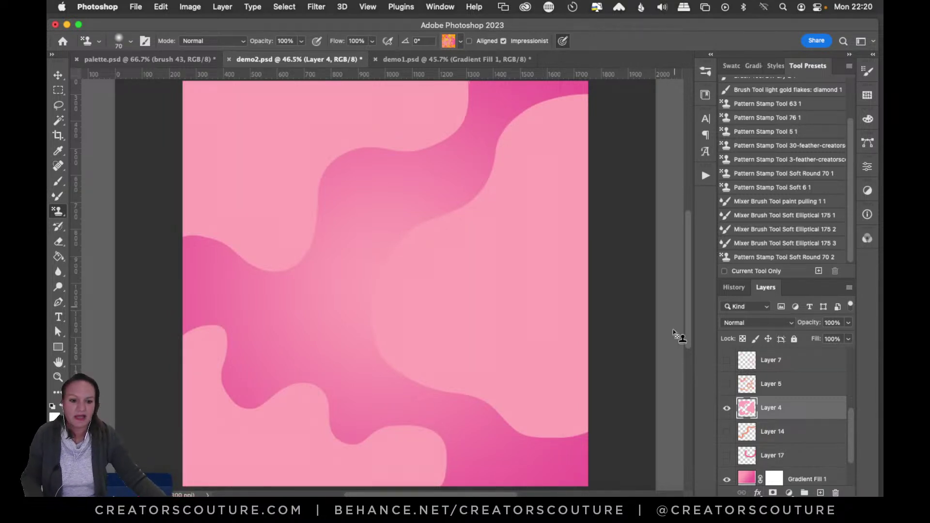
Hide Layer 4 and draw a freehand Lasso selection with a wavy edge over the right half of the canvas
{"action": "left_click_drag", "start_coordinate": [848, 438], "coordinate": [827, 440]}
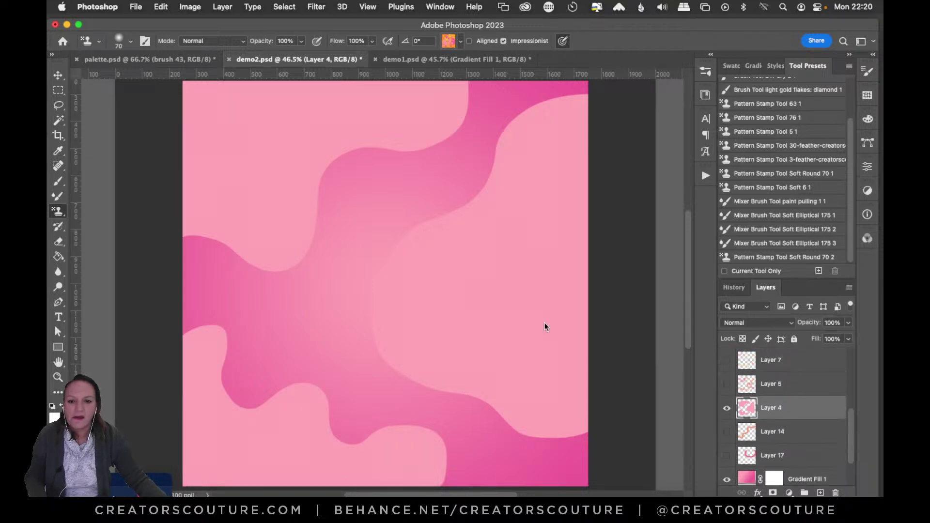
{"action": "left_click_drag", "start_coordinate": [62, 104], "coordinate": [106, 104]}
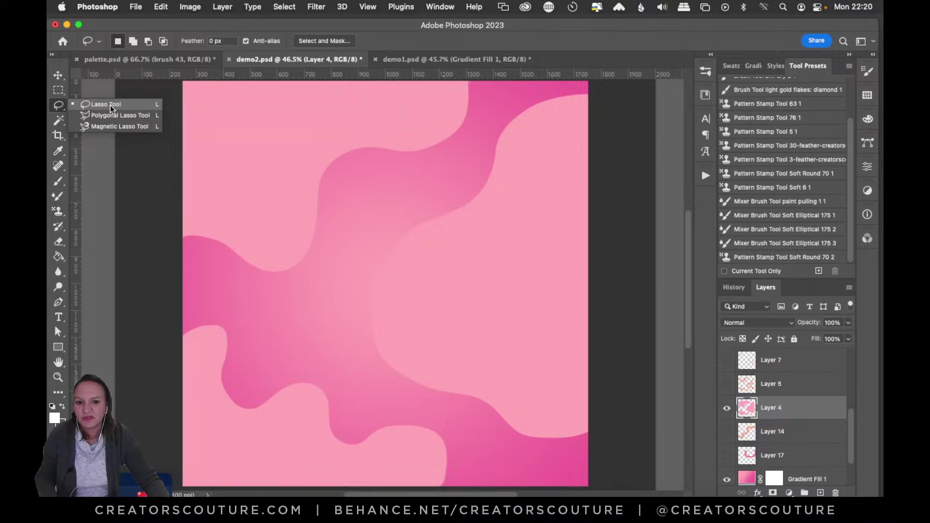
{"action": "left_click", "coordinate": [110, 106]}
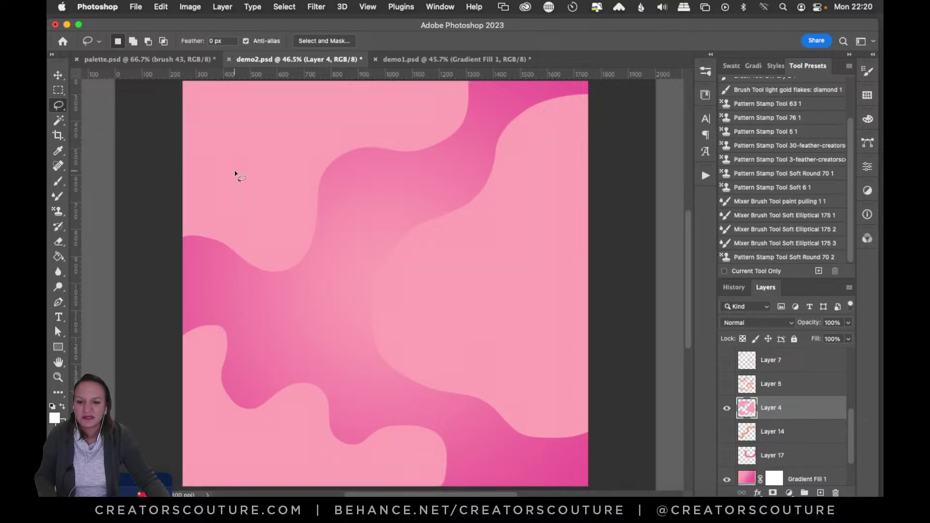
{"action": "left_click", "coordinate": [727, 410]}
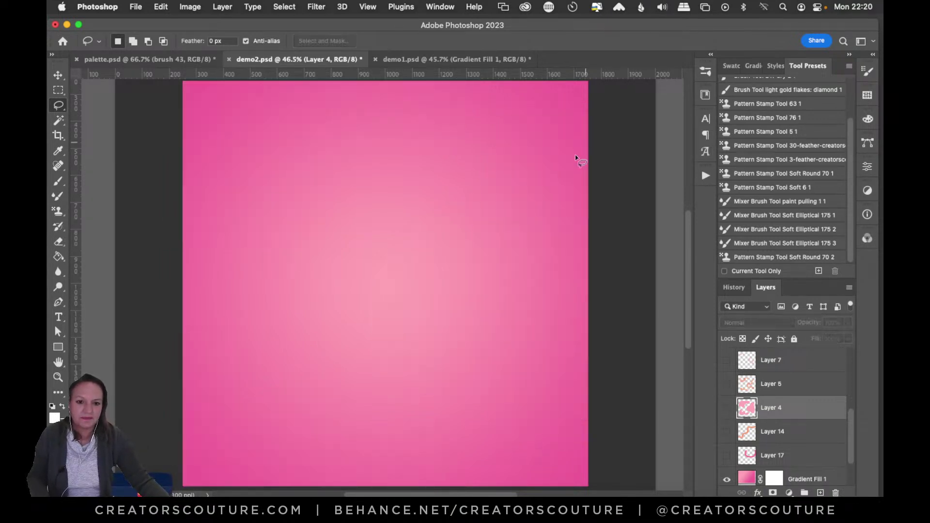
{"action": "left_click_drag", "start_coordinate": [600, 94], "coordinate": [522, 105]}
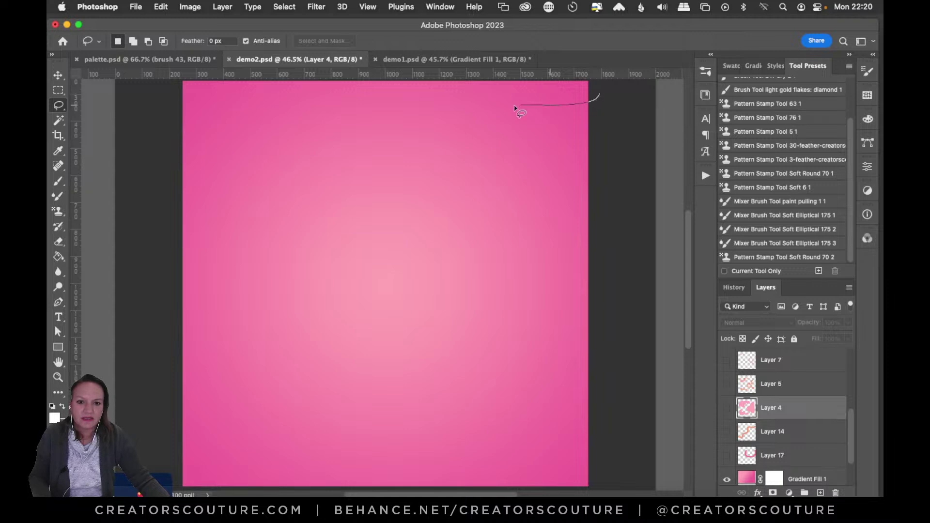
{"action": "mouse_move", "coordinate": [474, 174]}
{"action": "left_mouse_down"}
{"action": "mouse_move", "coordinate": [408, 223]}
{"action": "mouse_move", "coordinate": [374, 265]}
{"action": "mouse_move", "coordinate": [398, 323]}
{"action": "mouse_move", "coordinate": [386, 379]}
{"action": "mouse_move", "coordinate": [445, 392]}
{"action": "mouse_move", "coordinate": [519, 383]}
{"action": "mouse_move", "coordinate": [573, 435]}
{"action": "mouse_move", "coordinate": [626, 401]}
{"action": "mouse_move", "coordinate": [597, 96]}
{"action": "left_mouse_up"}
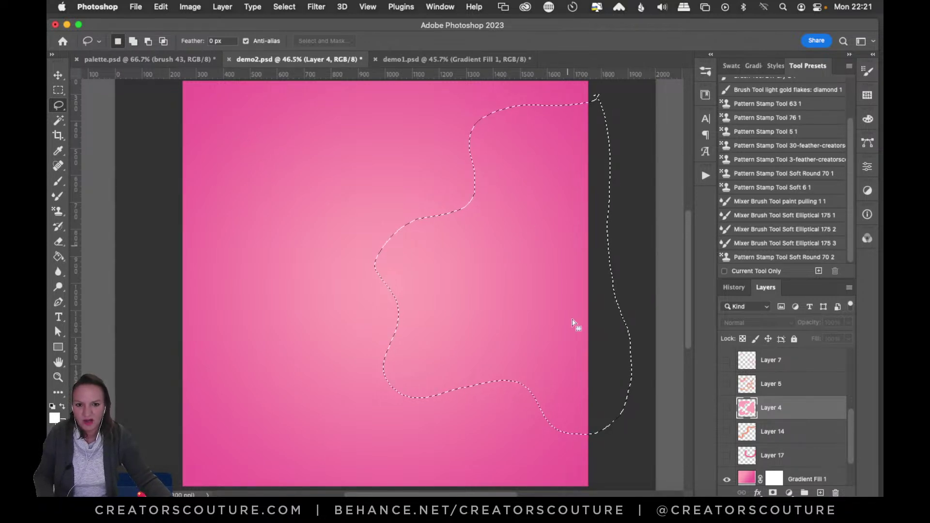
Add a wavy upper-left area to the Lasso selection, try another in the lower-left corner, and undo that last area
{"action": "key", "text": "shift"}
{"action": "mouse_move", "coordinate": [172, 80]}
{"action": "left_mouse_down"}
{"action": "mouse_move", "coordinate": [345, 72]}
{"action": "mouse_move", "coordinate": [369, 86]}
{"action": "mouse_move", "coordinate": [364, 146]}
{"action": "mouse_move", "coordinate": [298, 190]}
{"action": "mouse_move", "coordinate": [277, 278]}
{"action": "mouse_move", "coordinate": [188, 298]}
{"action": "mouse_move", "coordinate": [152, 219]}
{"action": "mouse_move", "coordinate": [170, 78]}
{"action": "left_mouse_up"}
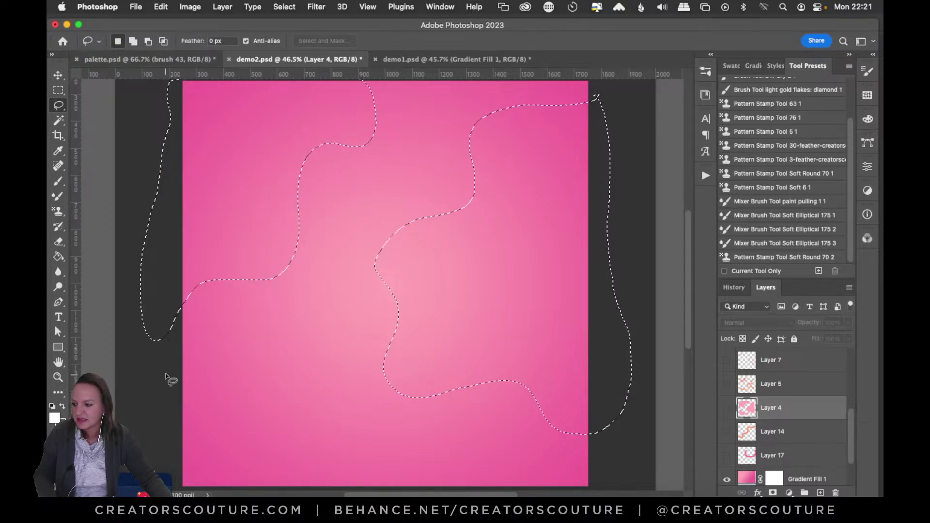
{"action": "mouse_move", "coordinate": [150, 376]}
{"action": "left_mouse_down"}
{"action": "mouse_move", "coordinate": [322, 364]}
{"action": "mouse_move", "coordinate": [374, 438]}
{"action": "left_mouse_up"}
{"action": "mouse_move", "coordinate": [374, 489]}
{"action": "left_mouse_down"}
{"action": "mouse_move", "coordinate": [199, 492]}
{"action": "mouse_move", "coordinate": [162, 467]}
{"action": "mouse_move", "coordinate": [148, 371]}
{"action": "left_mouse_up"}
{"action": "key", "text": "super+z"}
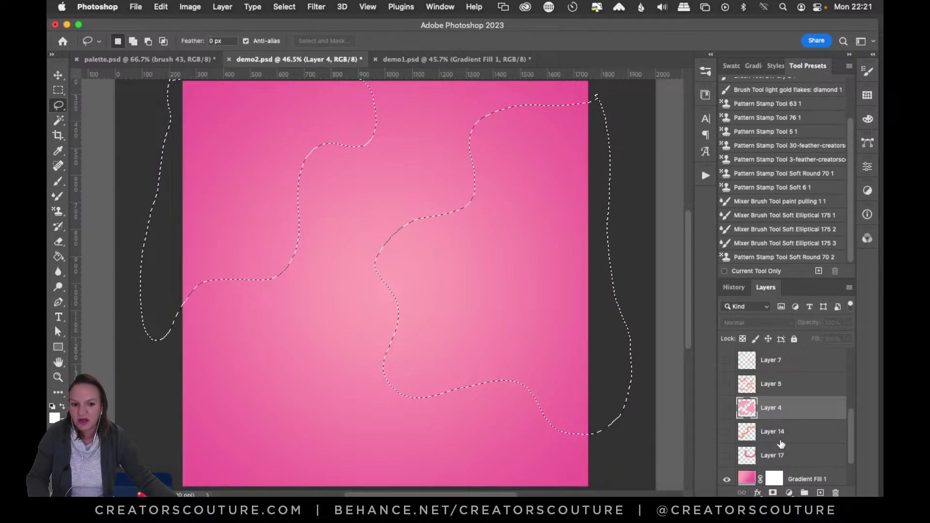
Compare the lassoed outlines with the wavy shapes on Layer 4, and clear the selection
{"action": "left_click", "coordinate": [725, 411]}
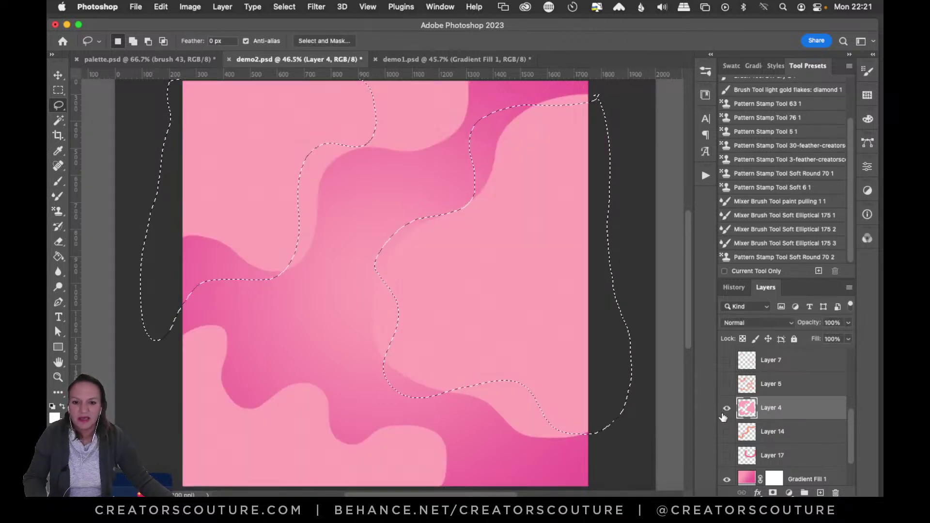
{"action": "left_click", "coordinate": [726, 409]}
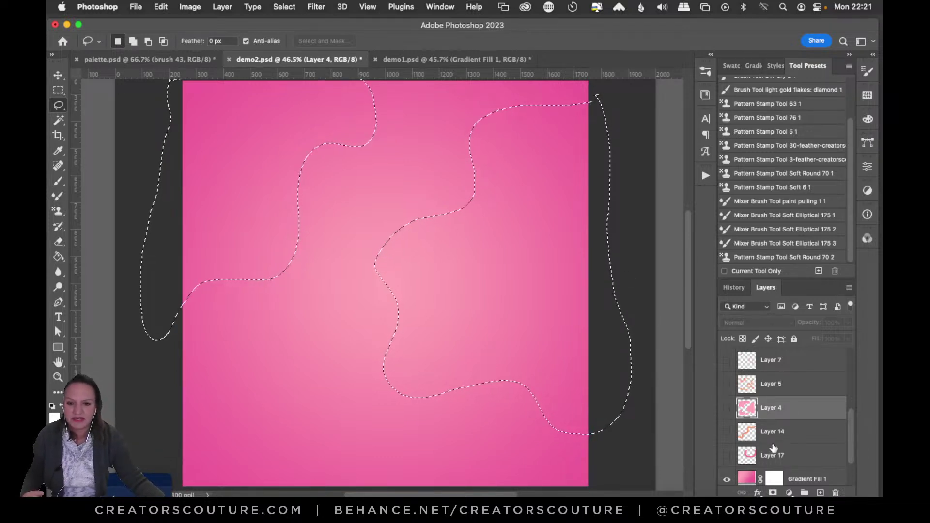
{"action": "key", "text": "super+d"}
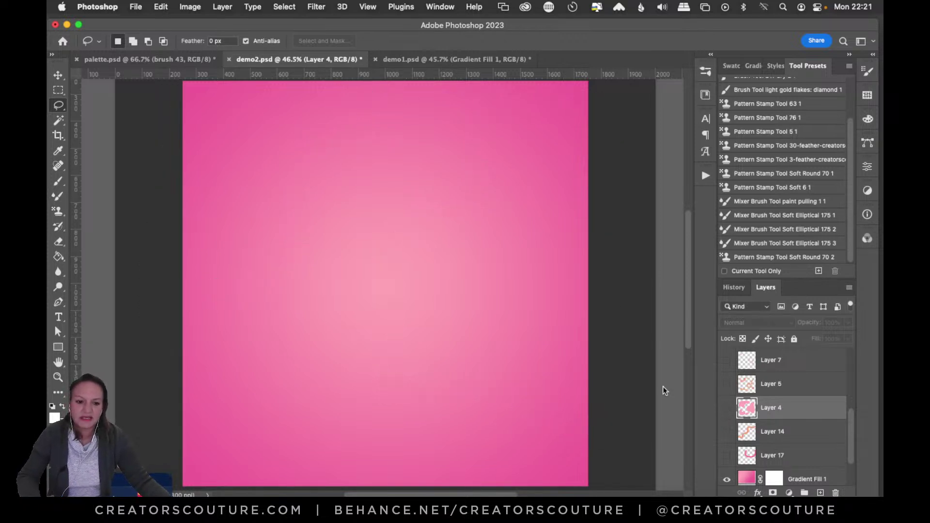
Lasso another wavy freehand shape extending past the canvas's right edge, and deselect it
{"action": "mouse_move", "coordinate": [556, 172]}
{"action": "left_mouse_down"}
{"action": "mouse_move", "coordinate": [456, 218]}
{"action": "mouse_move", "coordinate": [434, 308]}
{"action": "left_mouse_up"}
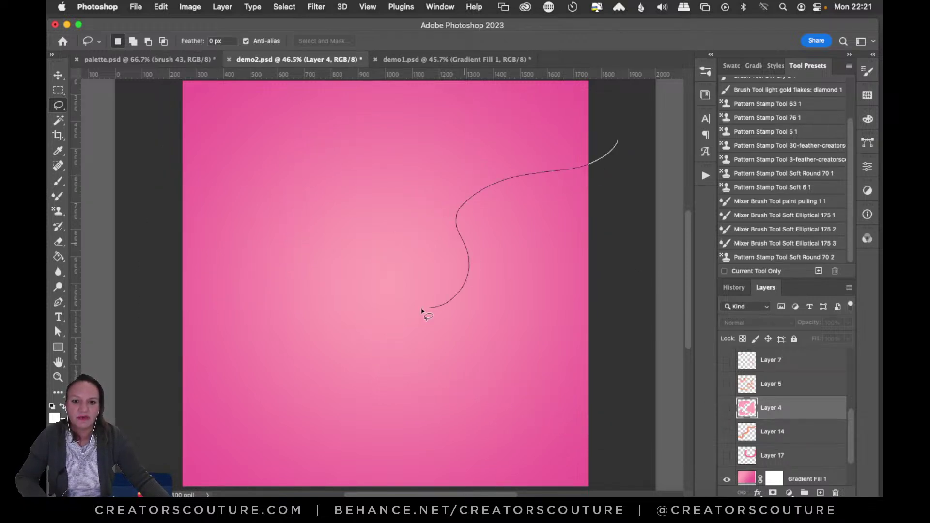
{"action": "mouse_move", "coordinate": [465, 388]}
{"action": "left_mouse_down"}
{"action": "mouse_move", "coordinate": [598, 397]}
{"action": "mouse_move", "coordinate": [635, 151]}
{"action": "left_mouse_up"}
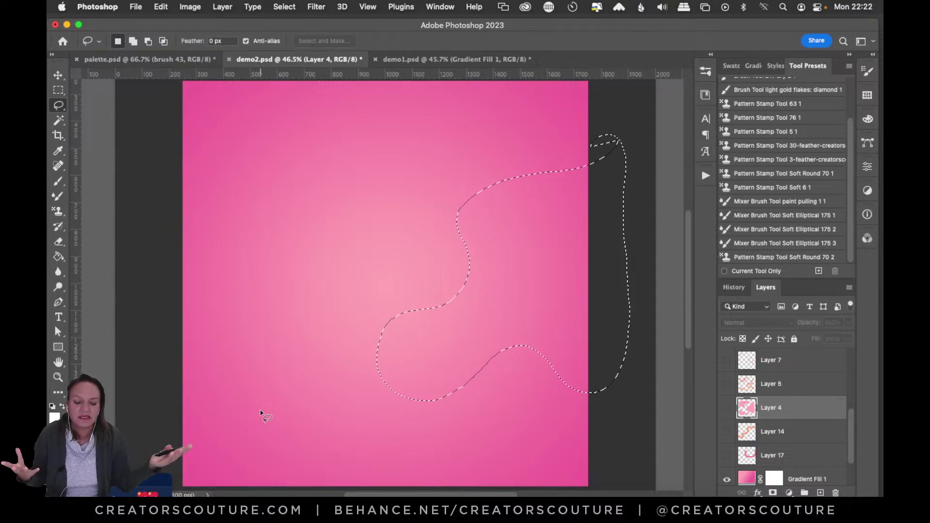
{"action": "key", "text": "super+d"}
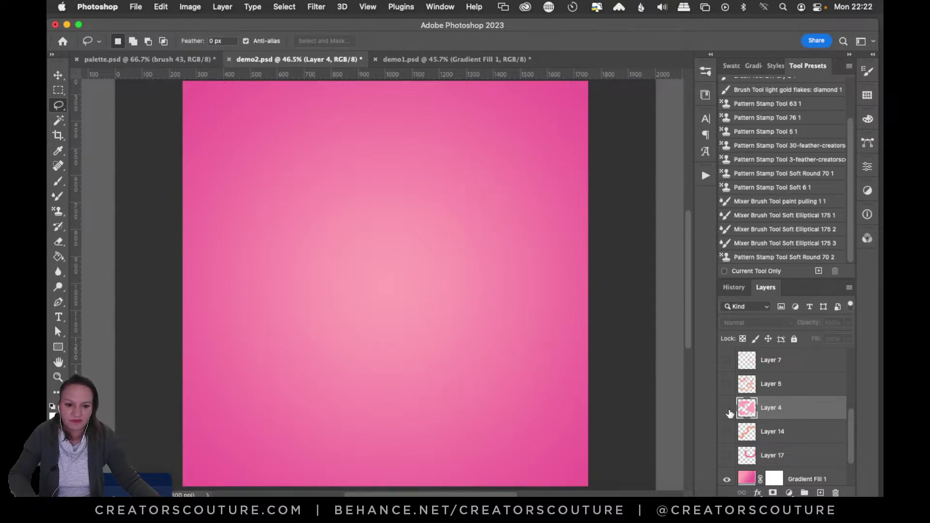
Show Layer 4 again and compare the artwork with and without its wavy shapes
{"action": "left_click", "coordinate": [727, 408]}
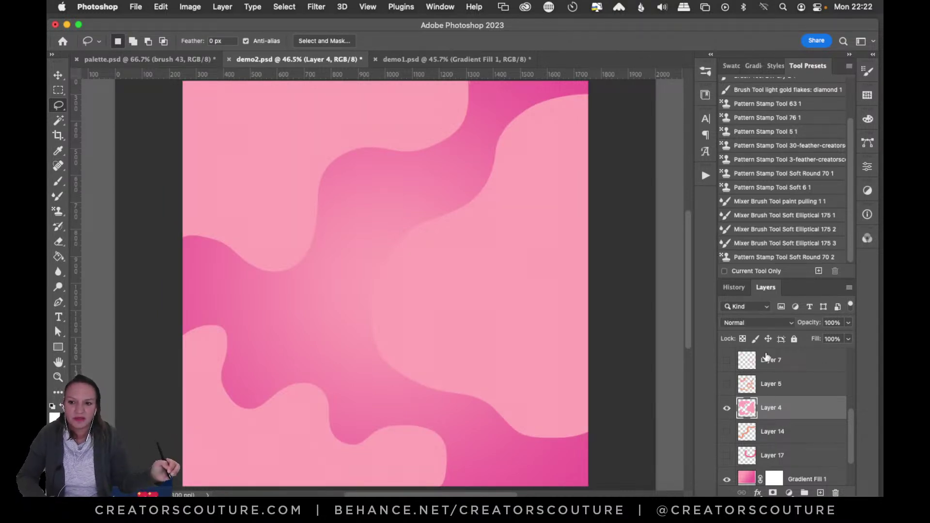
{"action": "left_click_drag", "start_coordinate": [59, 105], "coordinate": [104, 103]}
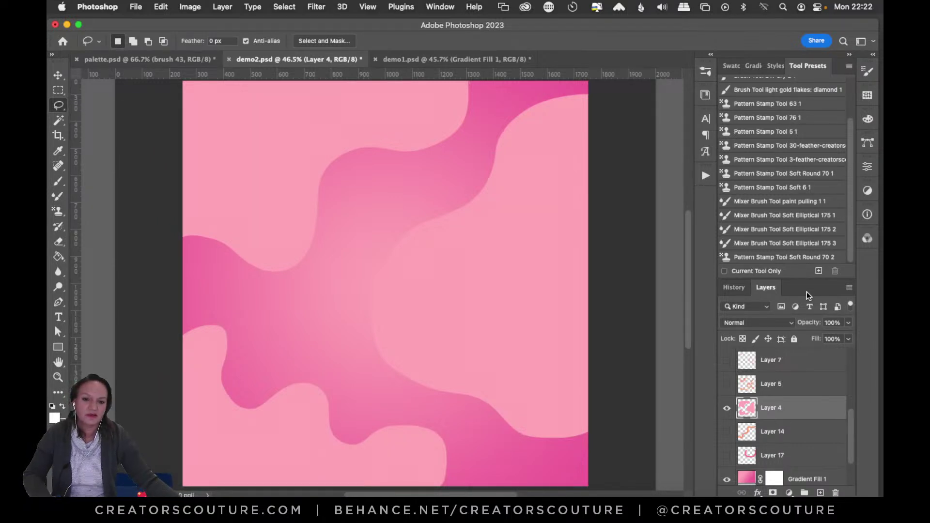
{"action": "left_click", "coordinate": [834, 323]}
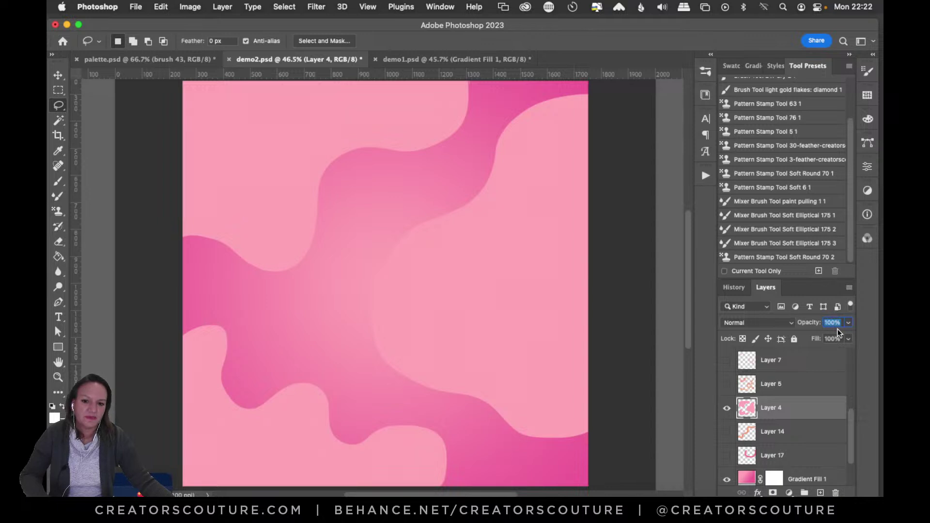
{"action": "left_click", "coordinate": [808, 394]}
{"action": "left_click", "coordinate": [727, 409]}
{"action": "left_click", "coordinate": [726, 409]}
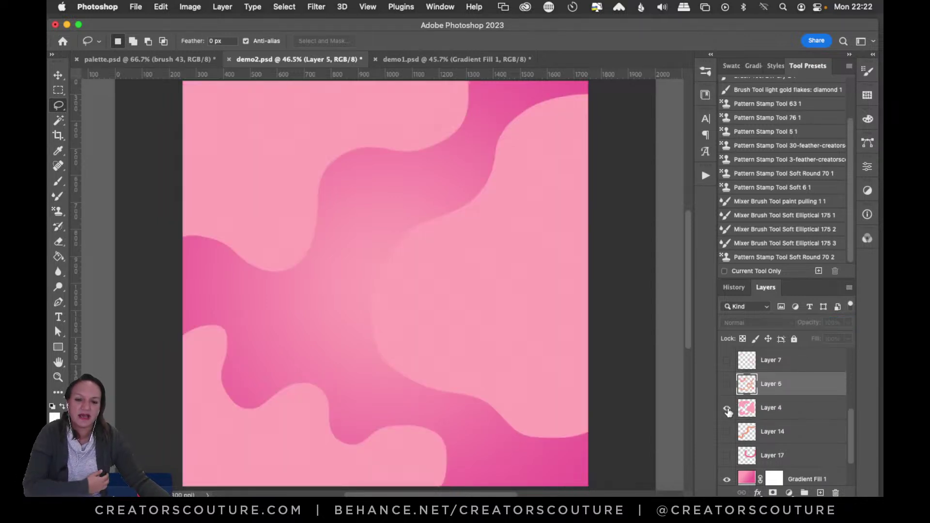
{"action": "left_click_drag", "start_coordinate": [851, 428], "coordinate": [849, 407]}
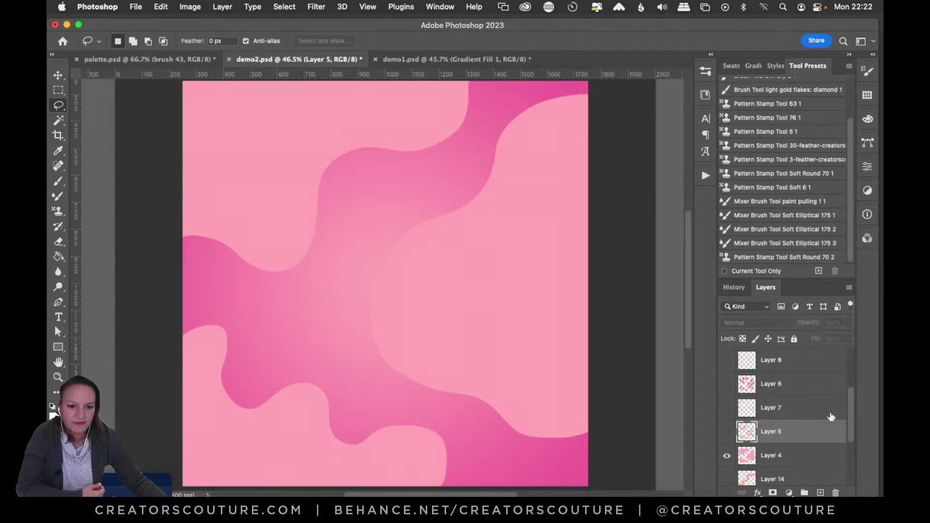
{"action": "left_click", "coordinate": [727, 457]}
{"action": "left_click", "coordinate": [727, 457]}
Load the outlines of Layer 4's wavy shapes as a selection and hide Layer 4
{"action": "left_click", "coordinate": [774, 466]}
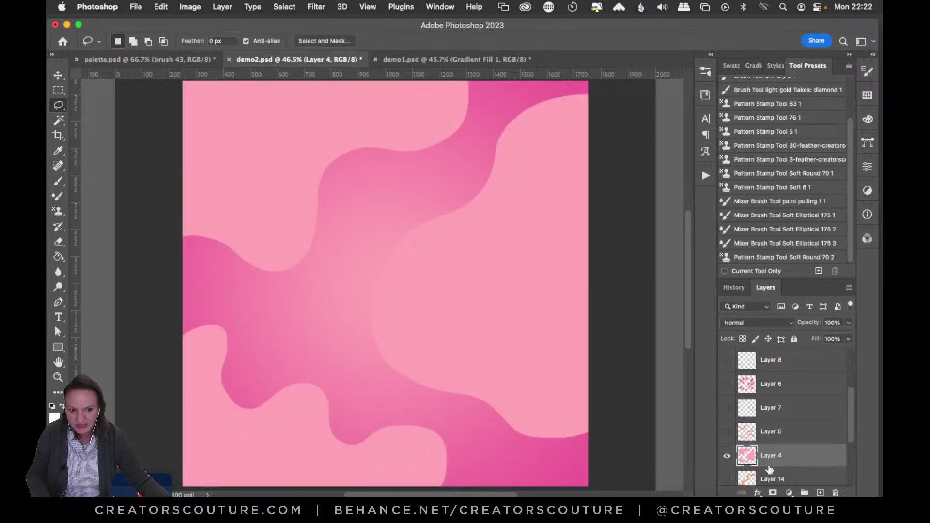
{"action": "left_click", "coordinate": [746, 458], "text": "super"}
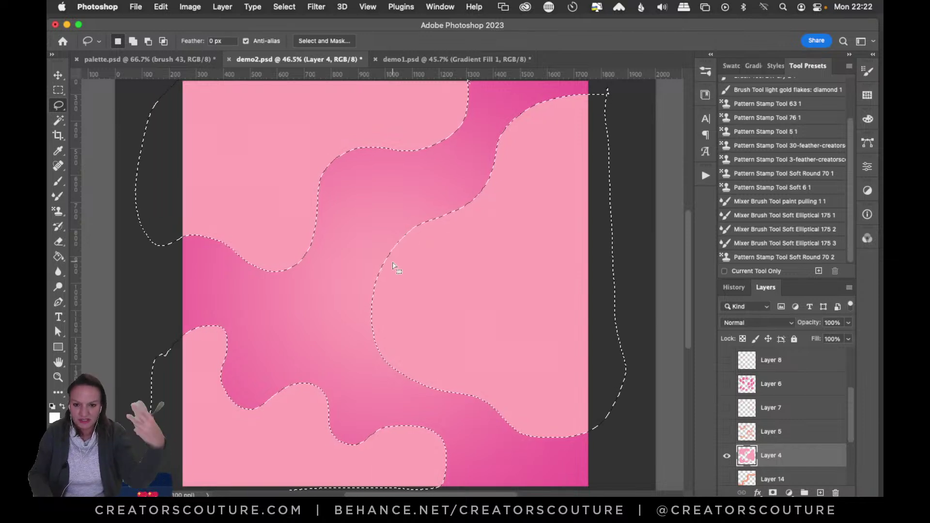
{"action": "left_click", "coordinate": [727, 456]}
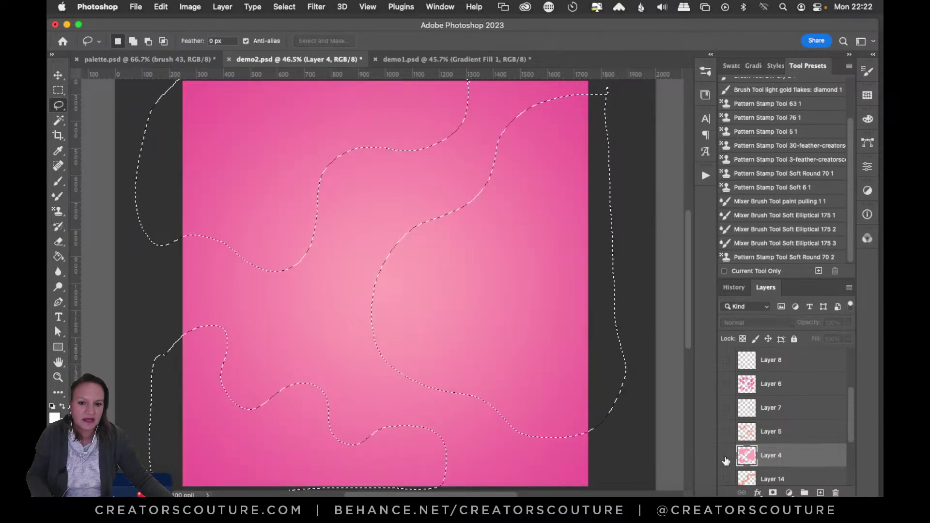
Show Layer 6 and choose the 250 px 3-feather Pattern Stamp brush from the loaded-brushes group
{"action": "left_click", "coordinate": [727, 384]}
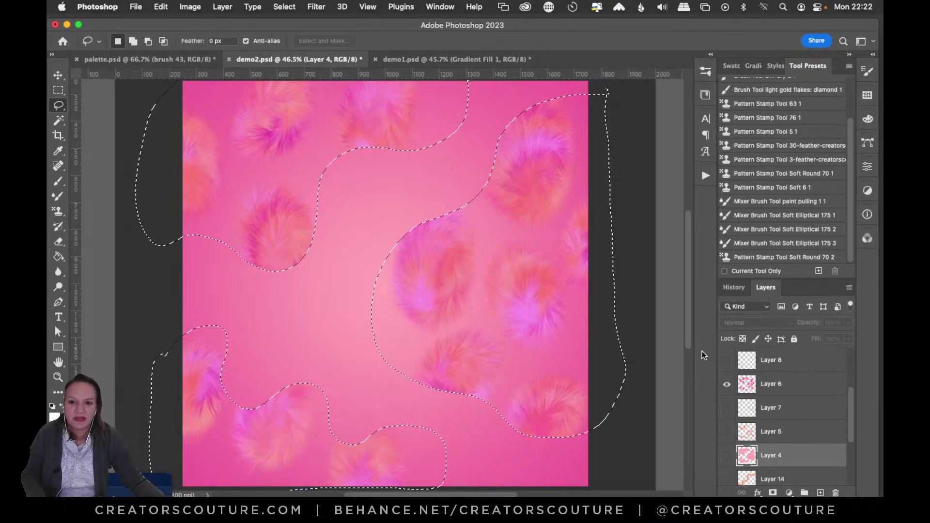
{"action": "left_click", "coordinate": [771, 380]}
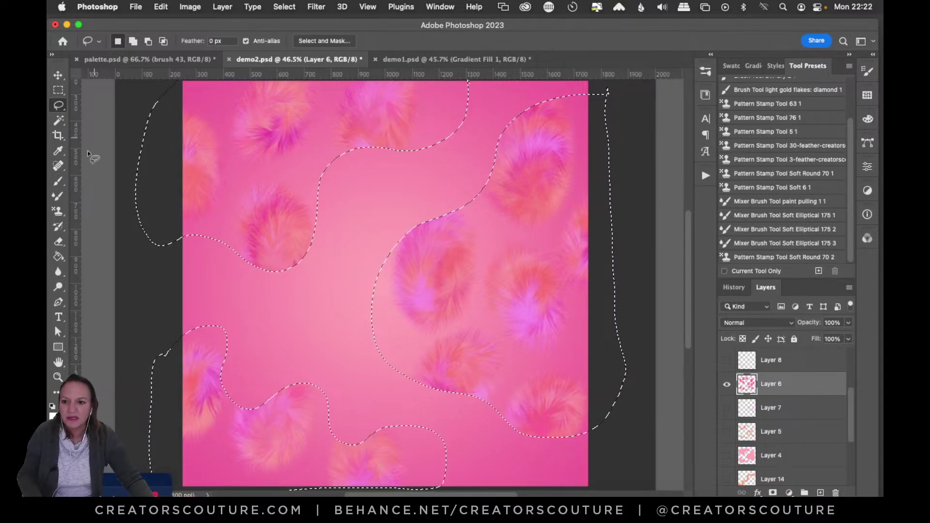
{"action": "left_click", "coordinate": [56, 213]}
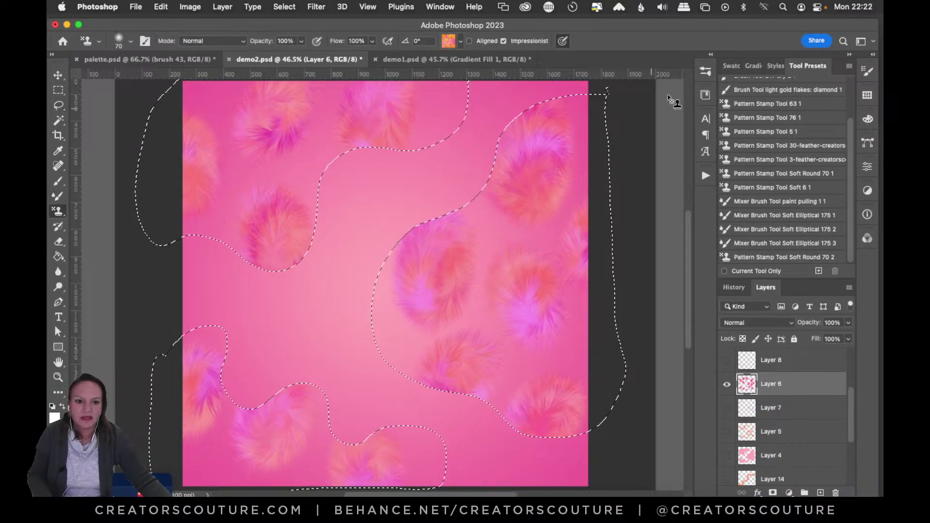
{"action": "left_click", "coordinate": [705, 69]}
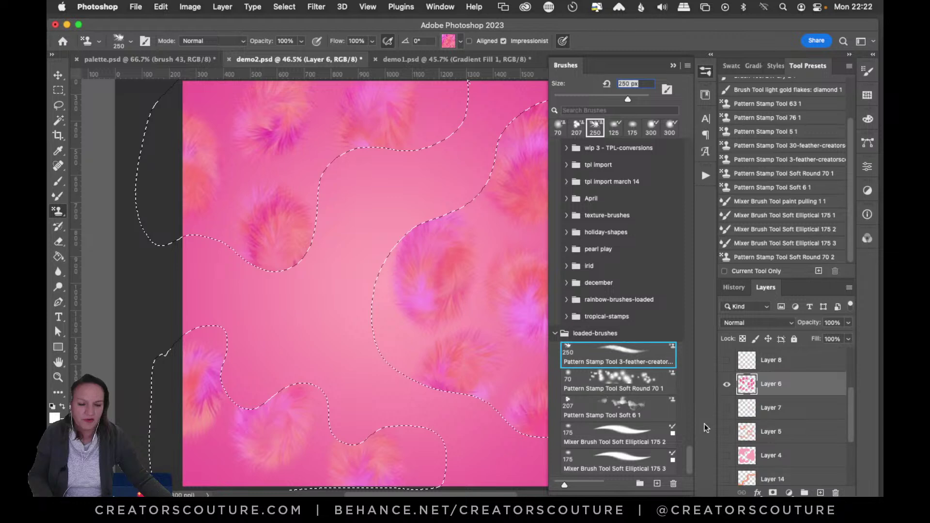
{"action": "left_click", "coordinate": [705, 427]}
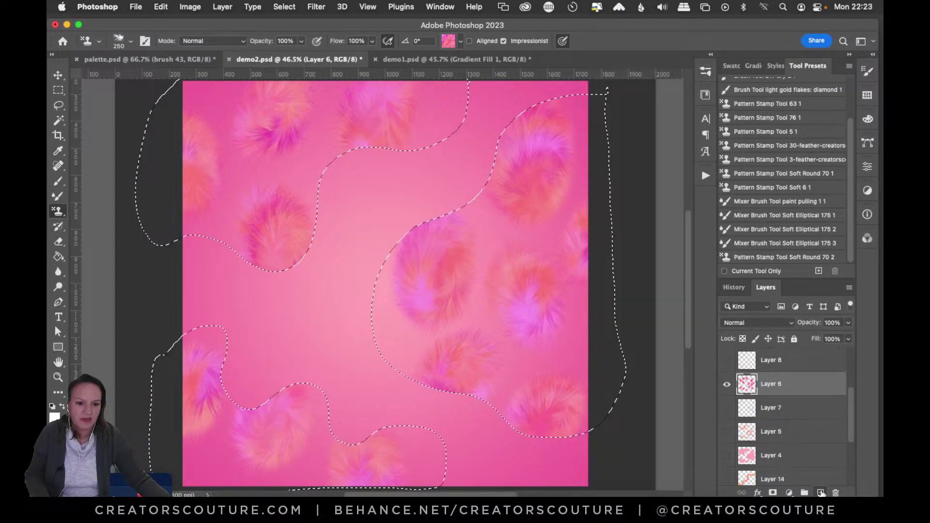
Add a new layer above Layer 6, hide Layer 6, and stamp clusters of feather strokes inside the right-hand selected shape
{"action": "left_click", "coordinate": [821, 492]}
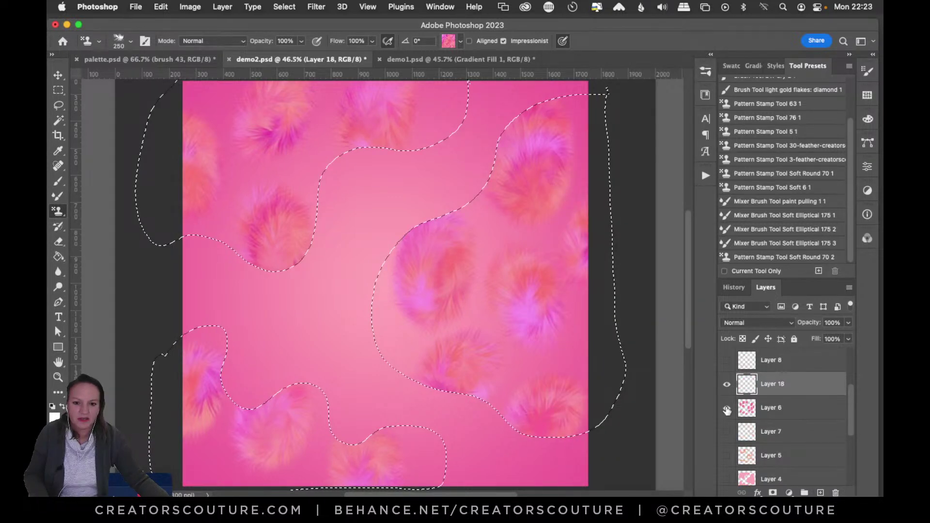
{"action": "left_click", "coordinate": [726, 409]}
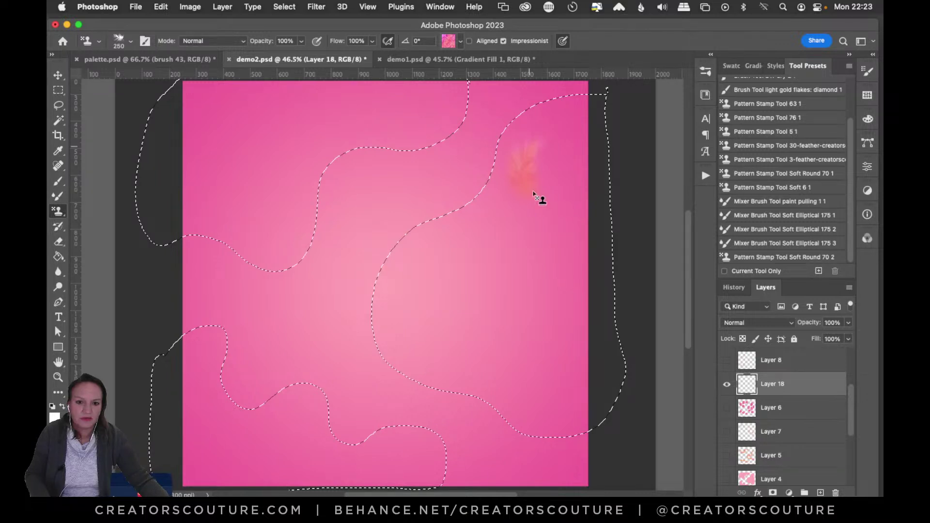
{"action": "left_click_drag", "start_coordinate": [540, 197], "coordinate": [522, 188]}
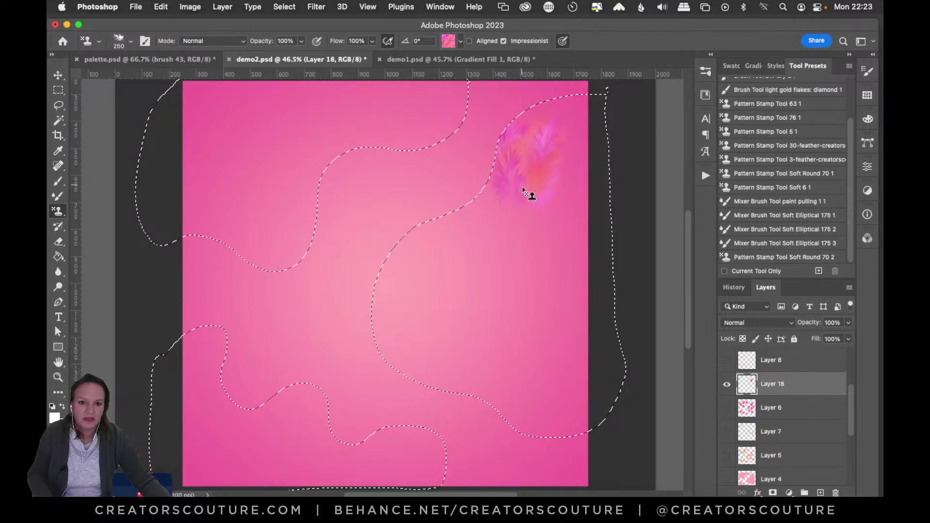
{"action": "left_click_drag", "start_coordinate": [458, 233], "coordinate": [450, 286]}
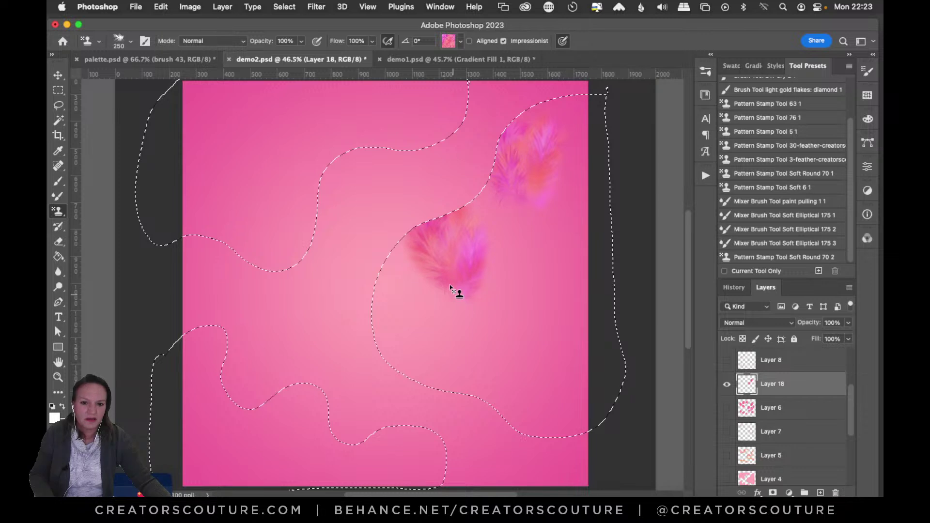
{"action": "left_click_drag", "start_coordinate": [547, 264], "coordinate": [540, 315]}
{"action": "mouse_move", "coordinate": [498, 354]}
{"action": "left_mouse_down"}
{"action": "mouse_move", "coordinate": [409, 342]}
{"action": "mouse_move", "coordinate": [573, 418]}
{"action": "left_mouse_up"}
Stamp more feather strokes on the new layer inside the upper-left and lower-left selected shapes
{"action": "mouse_move", "coordinate": [298, 167]}
{"action": "left_mouse_down"}
{"action": "mouse_move", "coordinate": [311, 253]}
{"action": "mouse_move", "coordinate": [359, 103]}
{"action": "mouse_move", "coordinate": [451, 101]}
{"action": "left_mouse_up"}
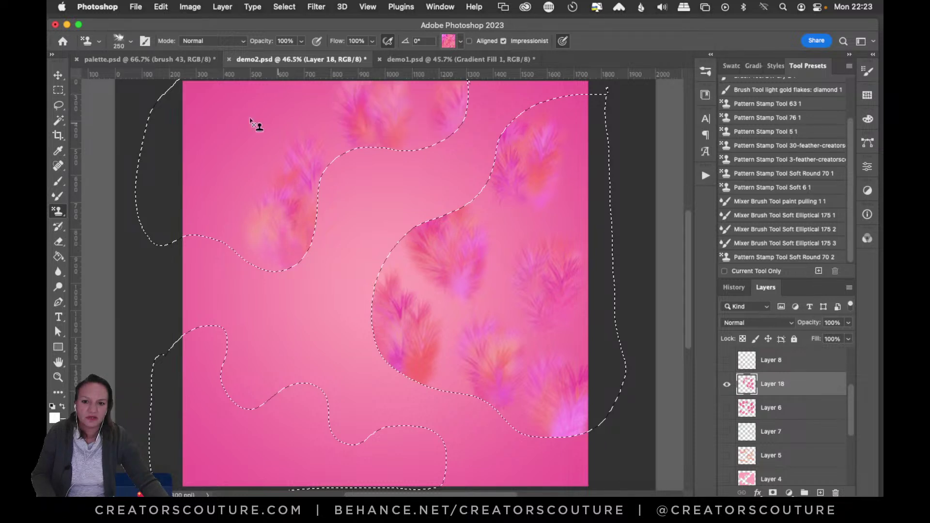
{"action": "left_click_drag", "start_coordinate": [252, 125], "coordinate": [220, 139]}
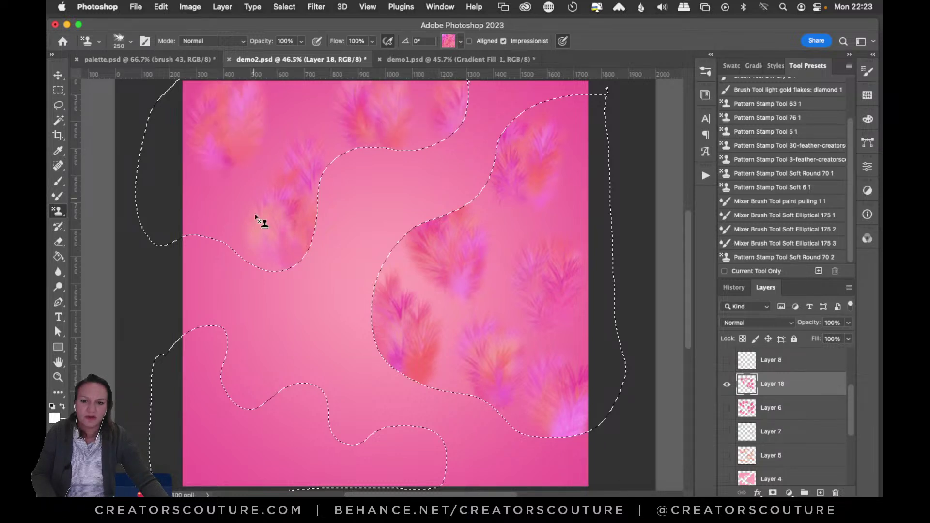
{"action": "left_click_drag", "start_coordinate": [258, 221], "coordinate": [250, 279]}
{"action": "mouse_move", "coordinate": [209, 339]}
{"action": "left_mouse_down"}
{"action": "mouse_move", "coordinate": [223, 426]}
{"action": "mouse_move", "coordinate": [264, 447]}
{"action": "mouse_move", "coordinate": [256, 465]}
{"action": "mouse_move", "coordinate": [266, 481]}
{"action": "mouse_move", "coordinate": [318, 434]}
{"action": "mouse_move", "coordinate": [327, 443]}
{"action": "left_mouse_up"}
{"action": "mouse_move", "coordinate": [404, 473]}
{"action": "left_mouse_down"}
{"action": "mouse_move", "coordinate": [408, 467]}
{"action": "mouse_move", "coordinate": [398, 481]}
{"action": "mouse_move", "coordinate": [412, 482]}
{"action": "left_mouse_up"}
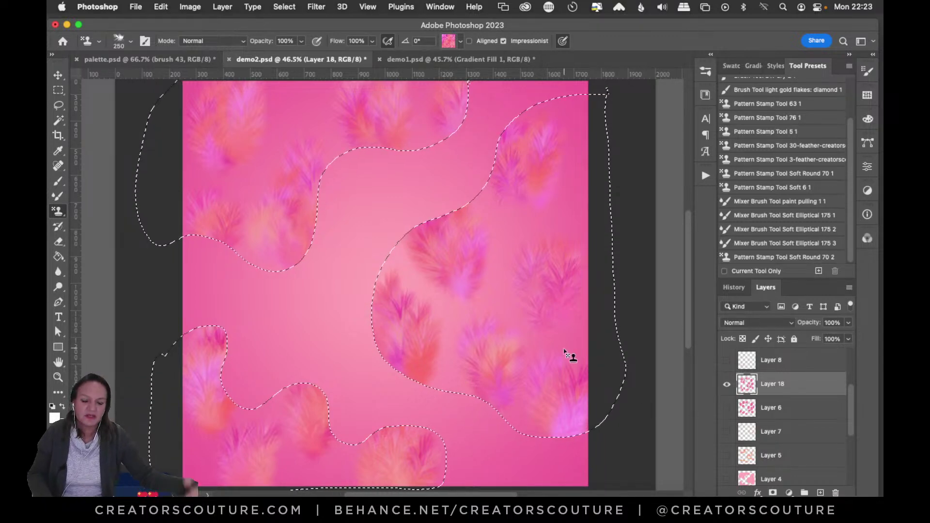
Hide the newly painted feather layer and show Layer 6 in its place
{"action": "left_click", "coordinate": [728, 386]}
{"action": "left_click", "coordinate": [729, 407]}
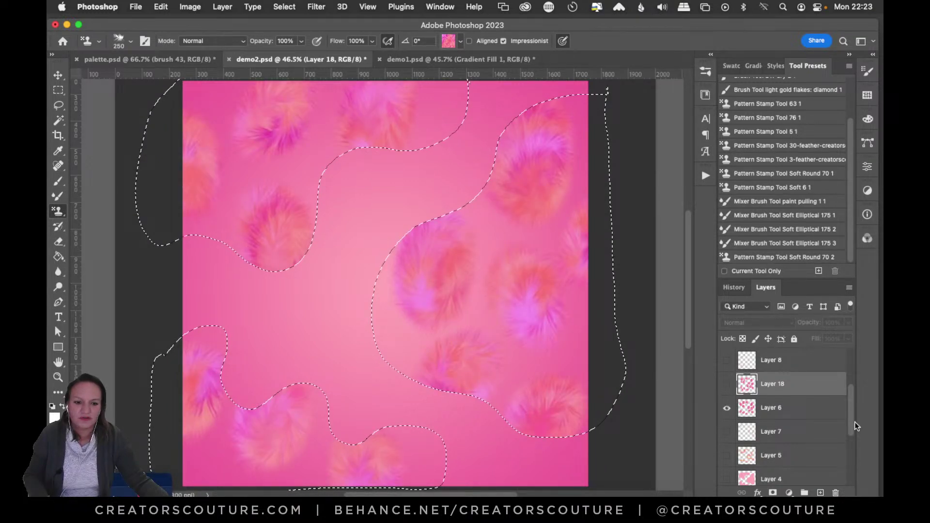
Preview Layer 7, Layer 8 and Layer 5 by toggling their visibility, and leave all three hidden
{"action": "left_click", "coordinate": [727, 432]}
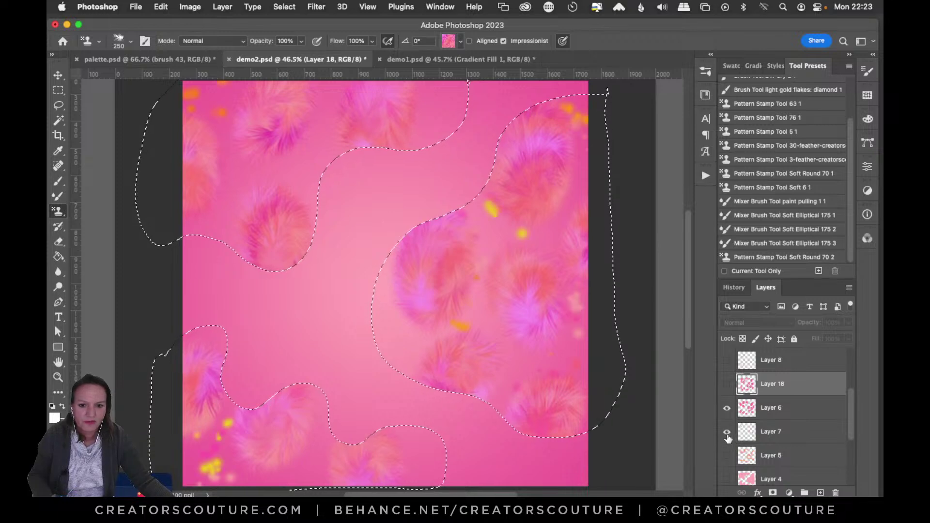
{"action": "left_click", "coordinate": [727, 434]}
{"action": "left_click_drag", "start_coordinate": [855, 417], "coordinate": [853, 387]}
{"action": "scroll", "coordinate": [853, 387], "scroll_direction": "down", "scroll_amount": 2}
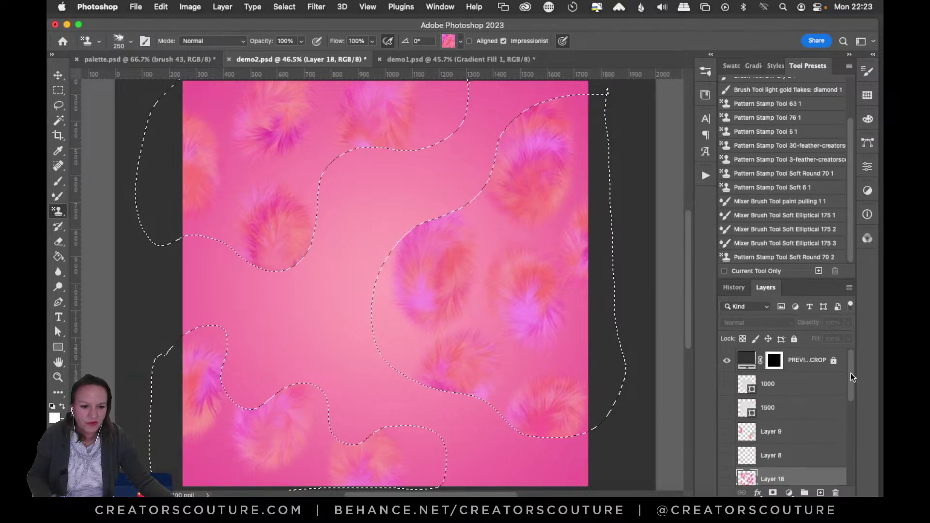
{"action": "left_click", "coordinate": [728, 408]}
{"action": "left_click", "coordinate": [727, 409]}
{"action": "left_click", "coordinate": [727, 408]}
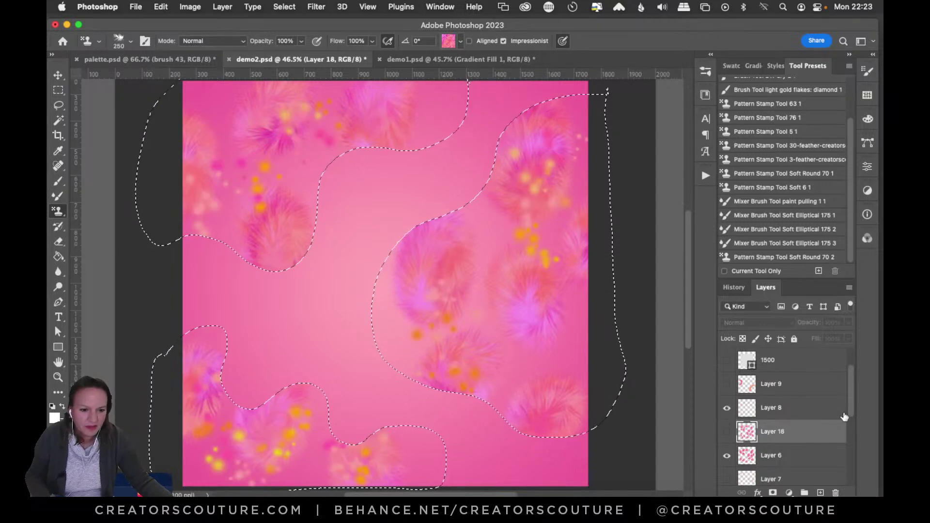
{"action": "left_click_drag", "start_coordinate": [851, 397], "coordinate": [850, 414]}
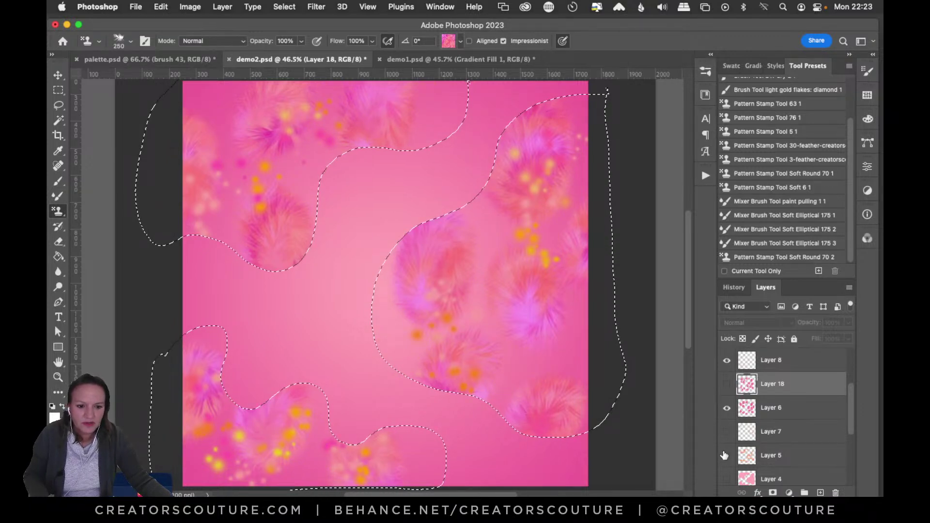
{"action": "left_click", "coordinate": [726, 455]}
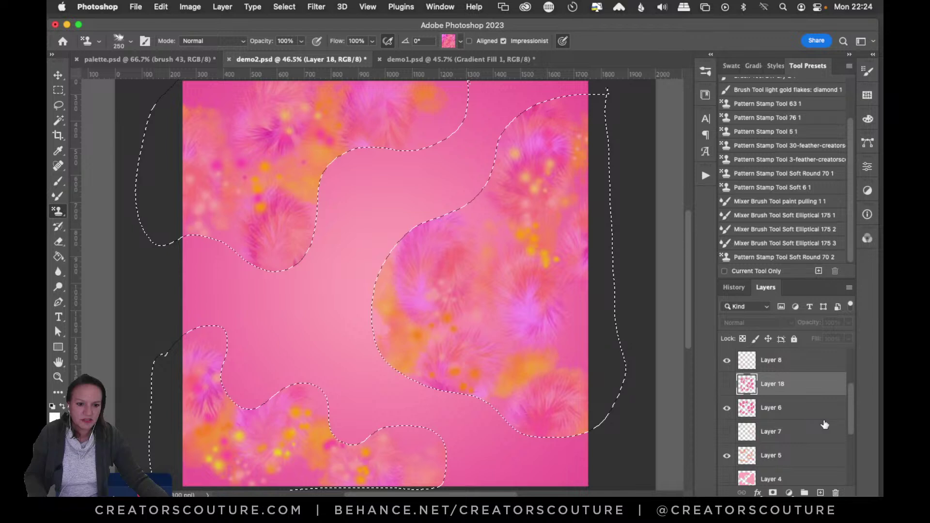
{"action": "left_click", "coordinate": [727, 360]}
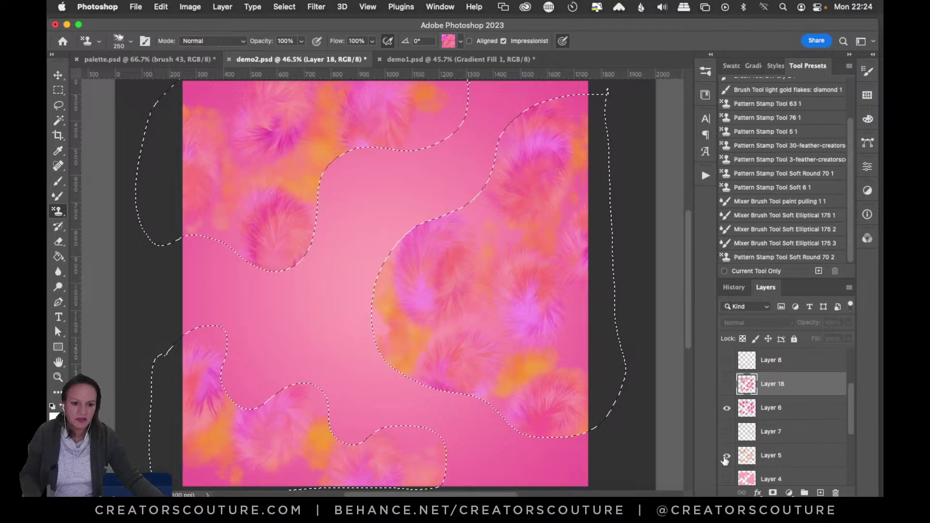
{"action": "left_click", "coordinate": [727, 455]}
Add a new layer directly above Layer 7 and choose the 207 px Pattern Stamp Tool Soft 6 1 brush from the loaded-brushes group
{"action": "left_click", "coordinate": [800, 431]}
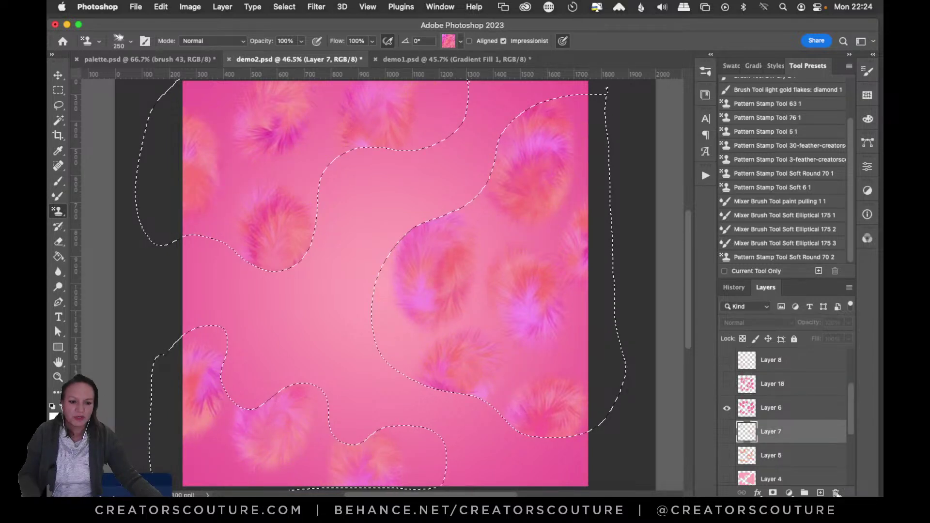
{"action": "left_click", "coordinate": [820, 493]}
{"action": "left_click", "coordinate": [706, 71]}
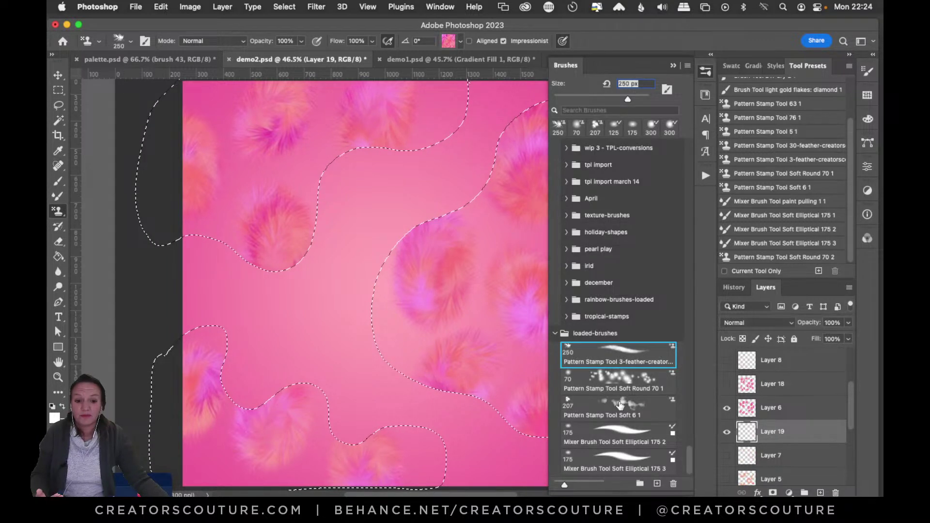
{"action": "left_click", "coordinate": [620, 405]}
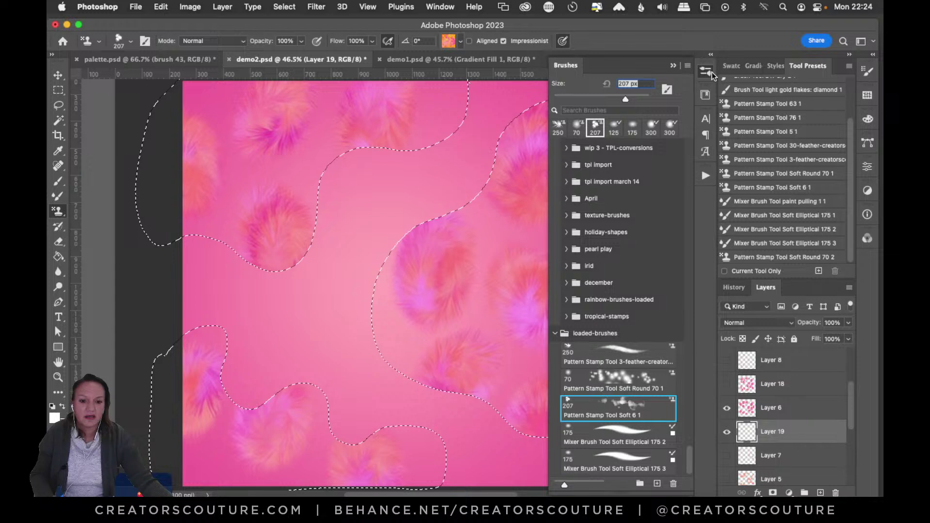
{"action": "left_click", "coordinate": [709, 72]}
Stamp soft orange and pink texture on the new layer around the feather clusters inside all three selected shapes
{"action": "mouse_move", "coordinate": [442, 124]}
{"action": "left_mouse_down"}
{"action": "mouse_move", "coordinate": [429, 127]}
{"action": "mouse_move", "coordinate": [572, 374]}
{"action": "mouse_move", "coordinate": [566, 281]}
{"action": "left_mouse_up"}
{"action": "mouse_move", "coordinate": [612, 90]}
{"action": "left_mouse_down"}
{"action": "mouse_move", "coordinate": [579, 129]}
{"action": "mouse_move", "coordinate": [560, 313]}
{"action": "left_mouse_up"}
{"action": "left_click_drag", "start_coordinate": [208, 426], "coordinate": [374, 405]}
{"action": "mouse_move", "coordinate": [409, 149]}
{"action": "left_mouse_down"}
{"action": "mouse_move", "coordinate": [474, 112]}
{"action": "mouse_move", "coordinate": [348, 129]}
{"action": "left_mouse_up"}
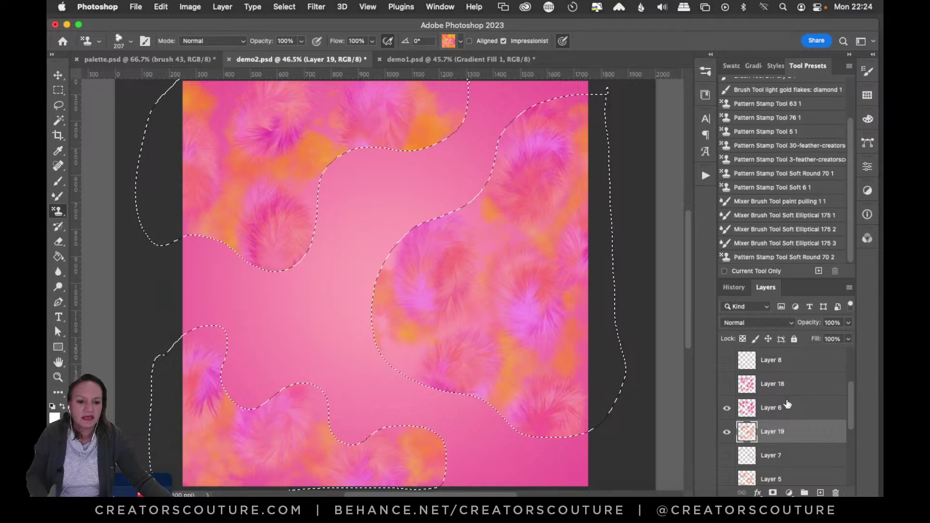
Preview the dots on Layer 8, add a new layer above Layer 6, and choose the 70 px Pattern Stamp Tool Soft Round 70 1 brush
{"action": "left_click", "coordinate": [727, 361]}
{"action": "left_click", "coordinate": [726, 360]}
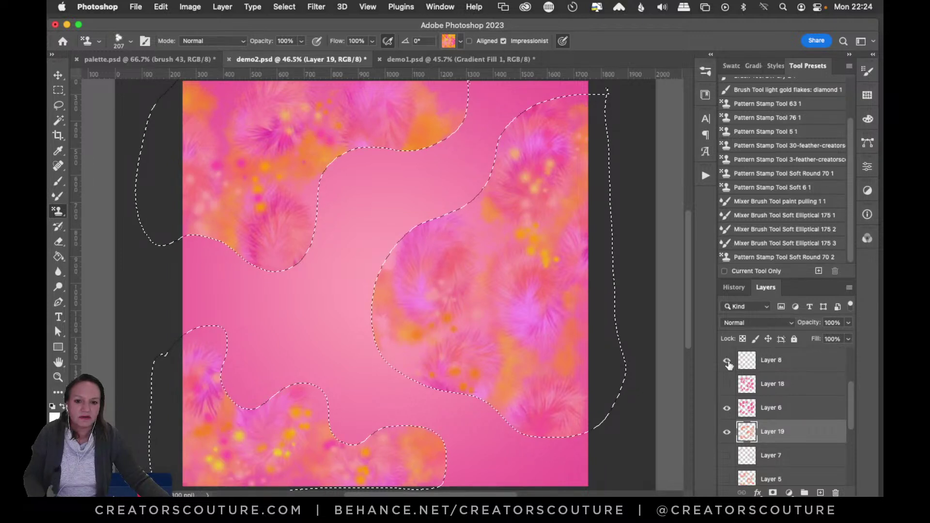
{"action": "left_click", "coordinate": [821, 493]}
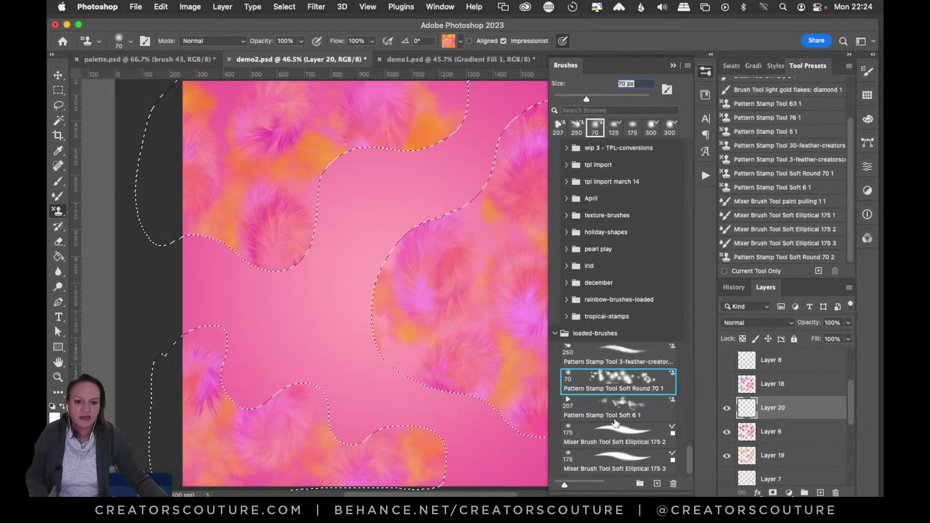
{"action": "left_click", "coordinate": [708, 74]}
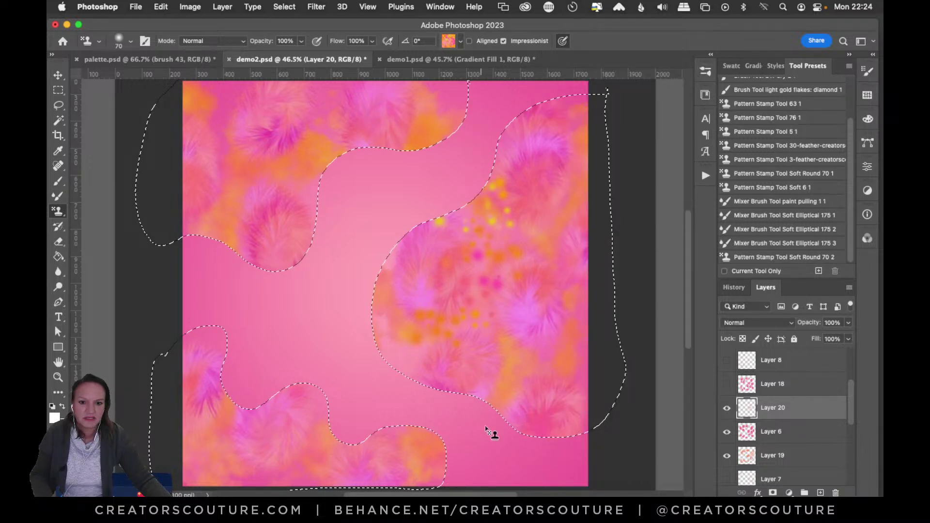
Stamp scattered yellow, orange and pink dots over the feather textures inside the selected shapes on the new layer
{"action": "left_click", "coordinate": [448, 42]}
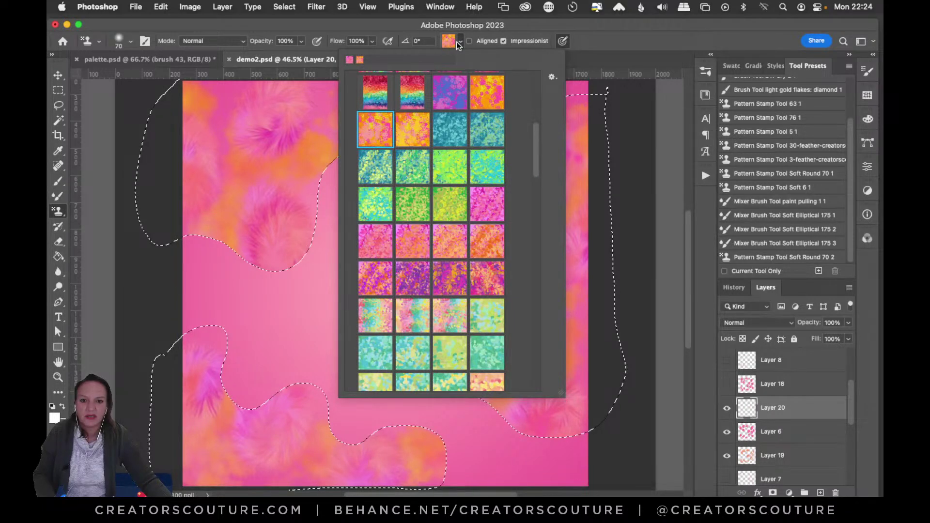
{"action": "left_click", "coordinate": [221, 189]}
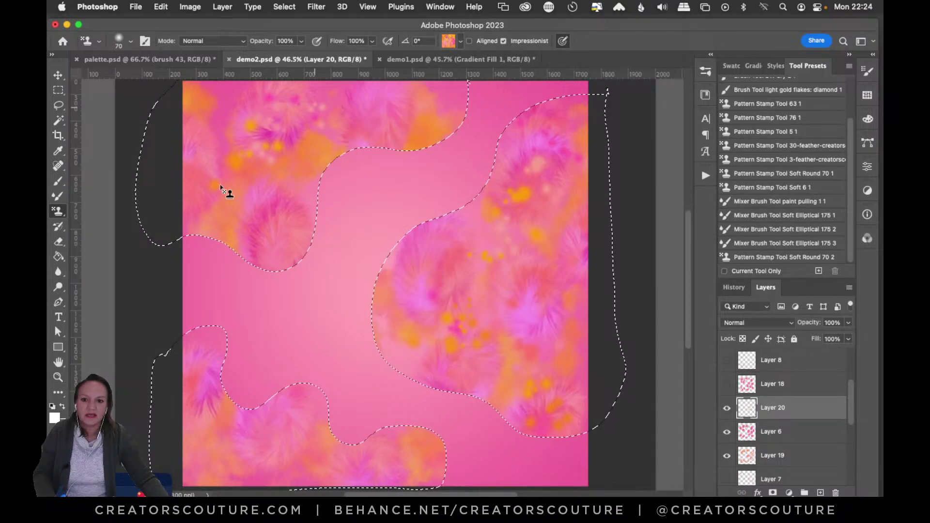
{"action": "left_click_drag", "start_coordinate": [224, 191], "coordinate": [300, 218]}
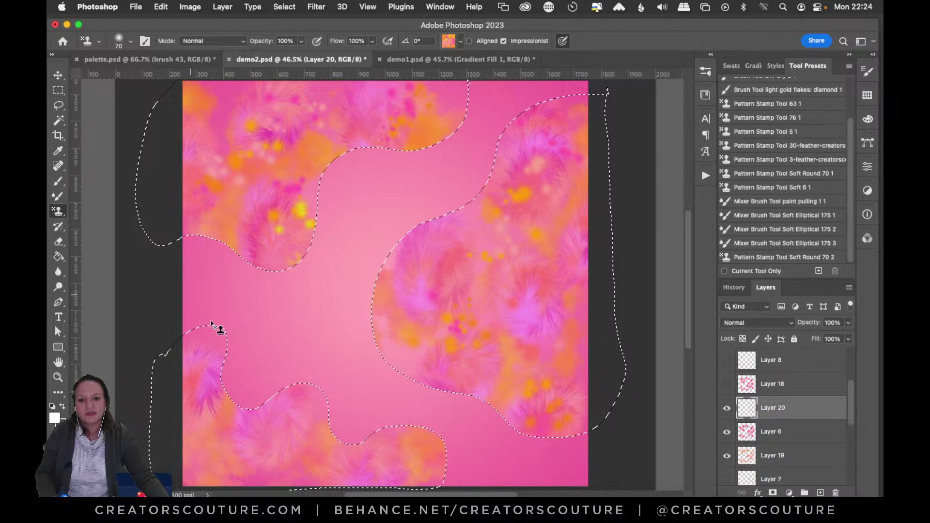
{"action": "left_click_drag", "start_coordinate": [216, 325], "coordinate": [406, 485]}
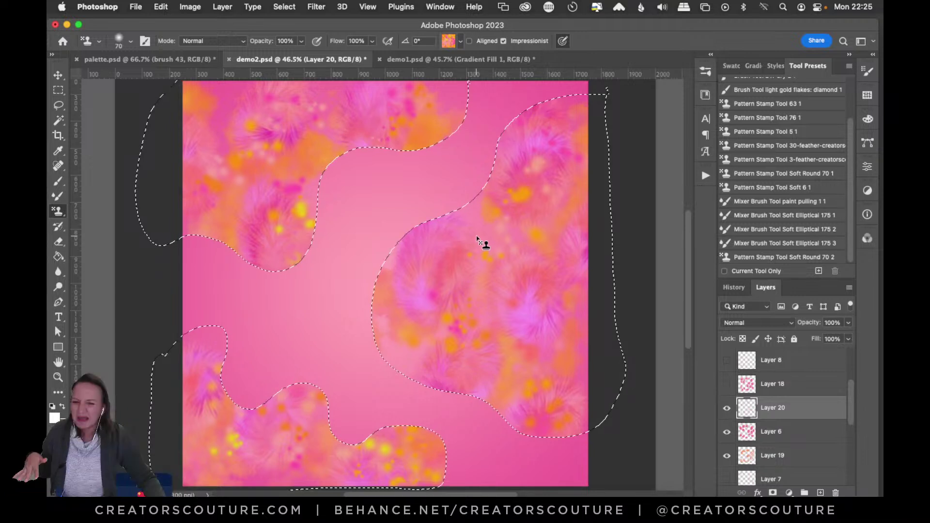
Switch to Google Chrome and reload the Behance livestreams page to check the live video
{"action": "scroll", "coordinate": [396, 284], "scroll_direction": "left", "scroll_amount": 2}
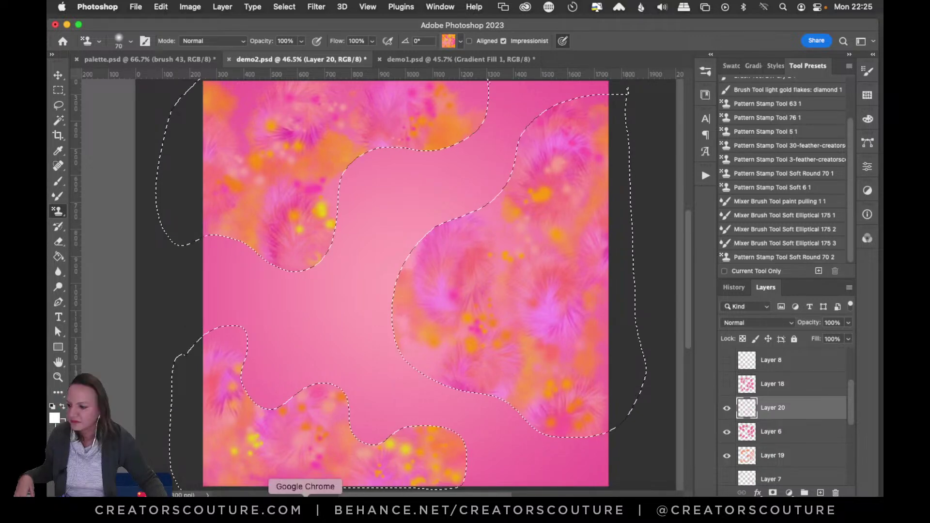
{"action": "left_click", "coordinate": [305, 495]}
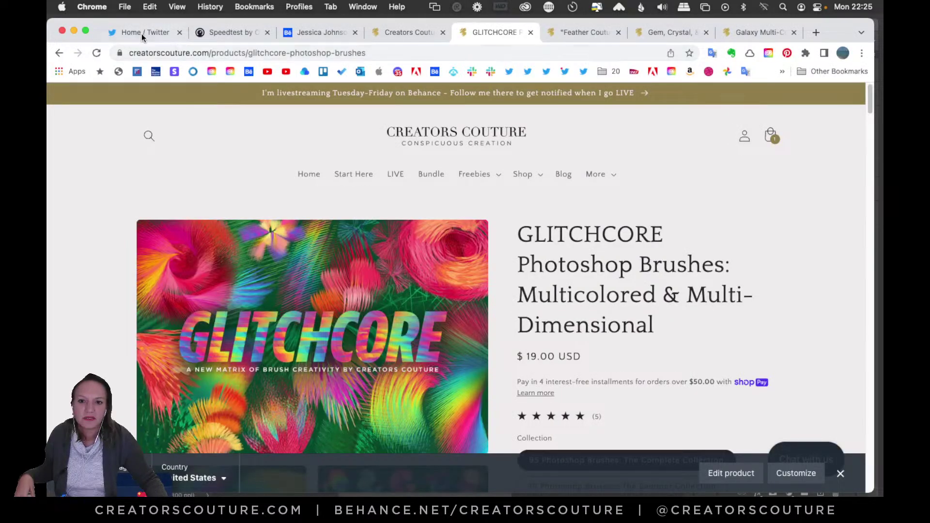
{"action": "key", "text": "super+Tab"}
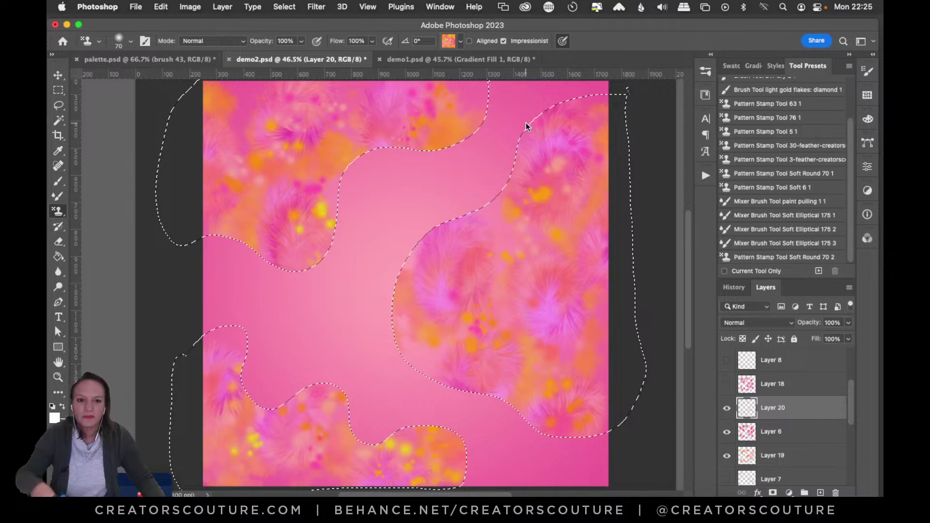
{"action": "key", "text": "super+Tab"}
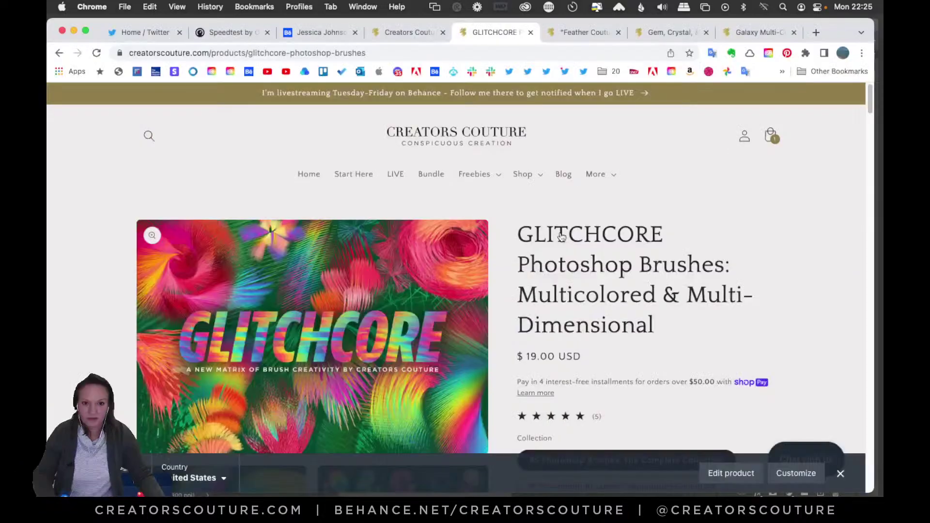
{"action": "key", "text": "super+t"}
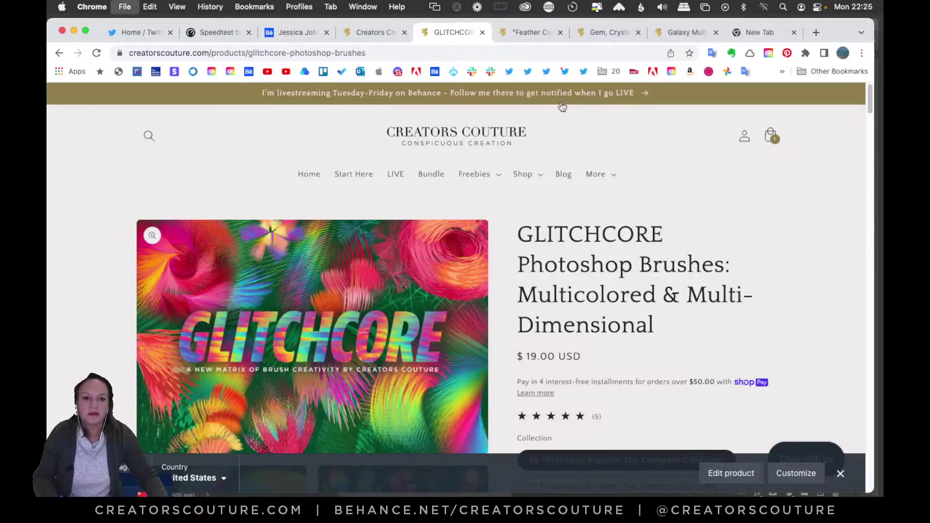
{"action": "left_click", "coordinate": [562, 106]}
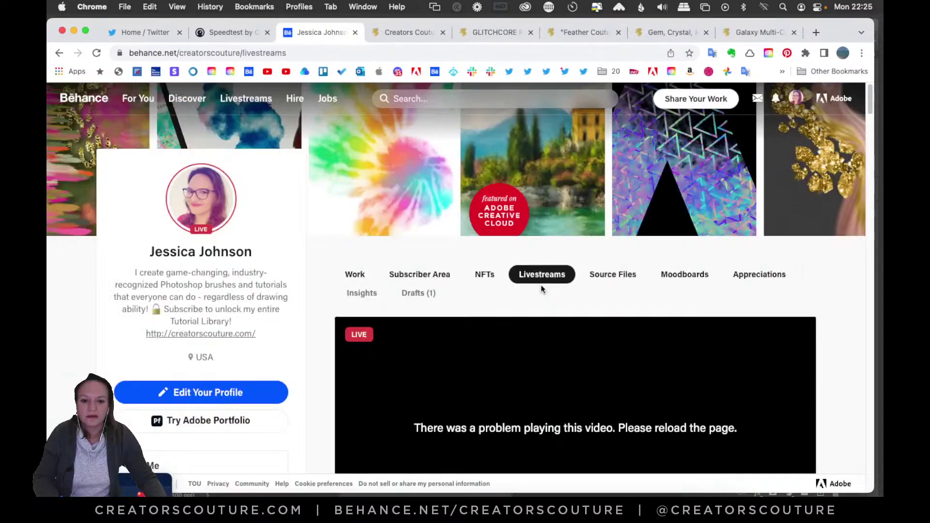
{"action": "key", "text": "super+r"}
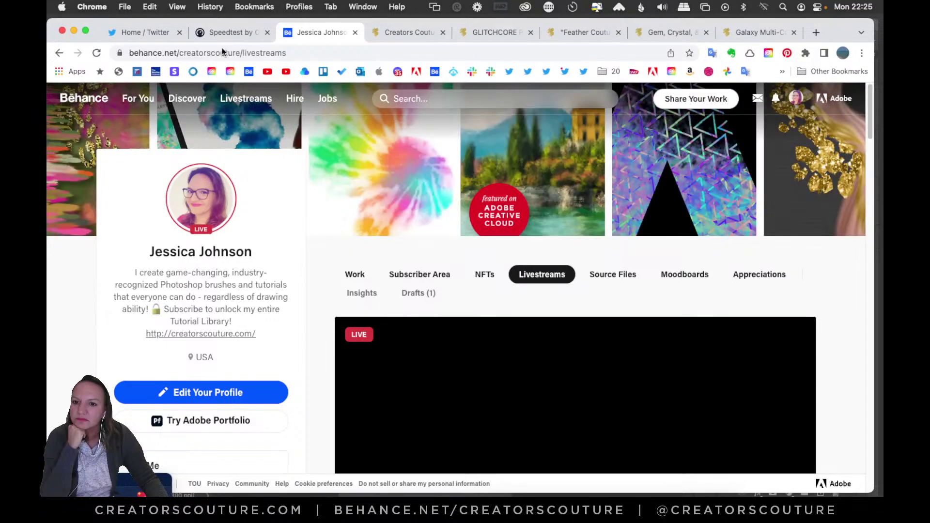
{"action": "key", "text": "super+r"}
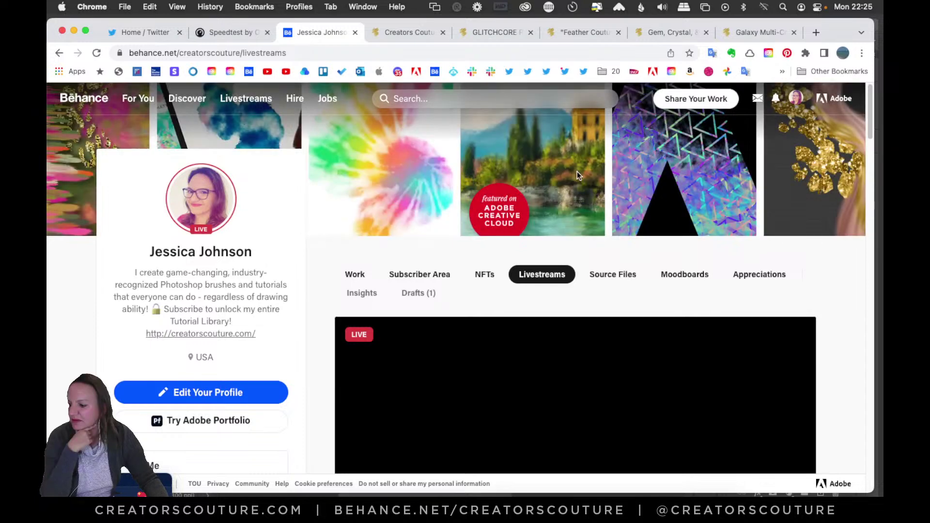
Reload the Speedtest page, return to the Behance livestreams page, and check the livestream's playback
{"action": "left_click", "coordinate": [228, 32]}
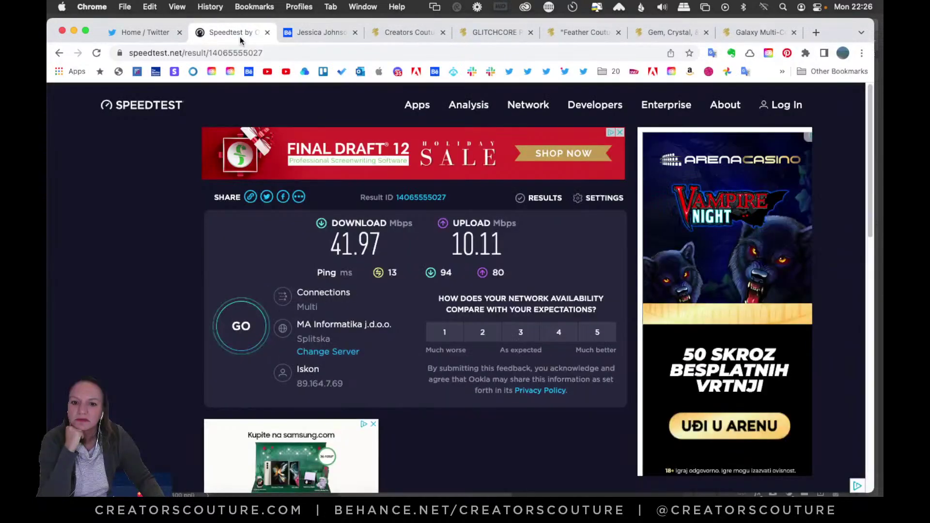
{"action": "left_click", "coordinate": [95, 53]}
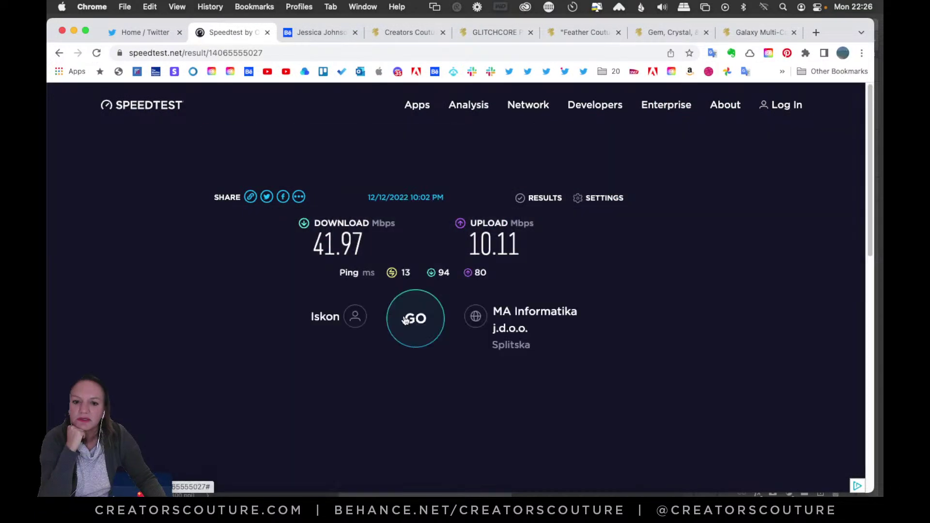
{"action": "key", "text": "ctrl+Tab"}
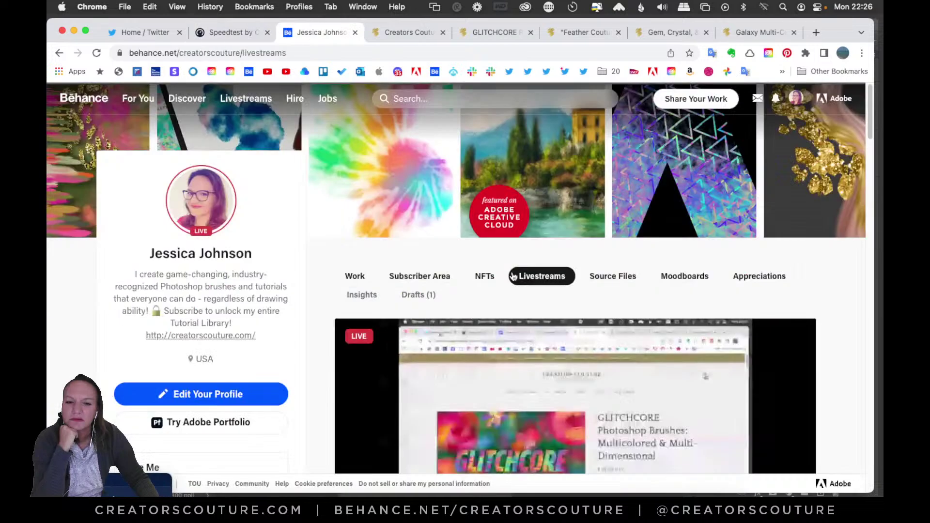
{"action": "scroll", "coordinate": [514, 291], "scroll_direction": "down", "scroll_amount": 3}
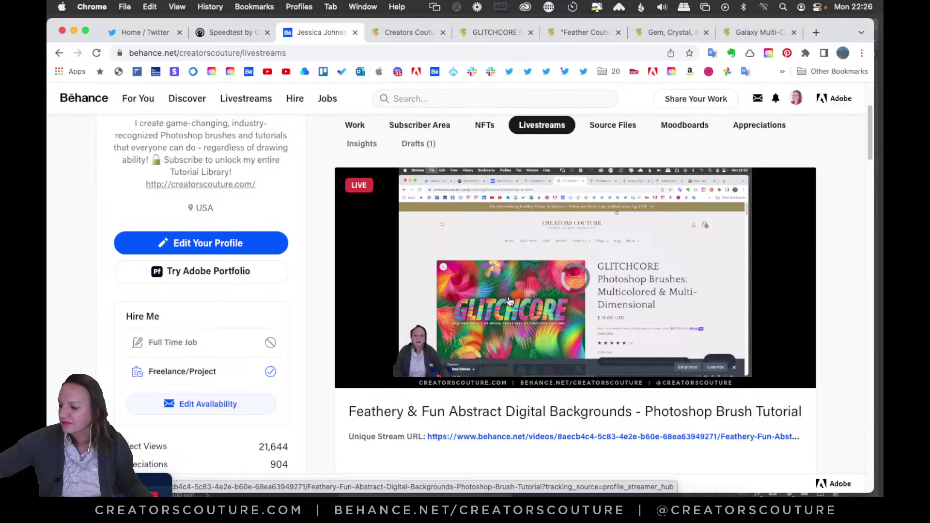
{"action": "scroll", "coordinate": [510, 302], "scroll_direction": "up", "scroll_amount": 3}
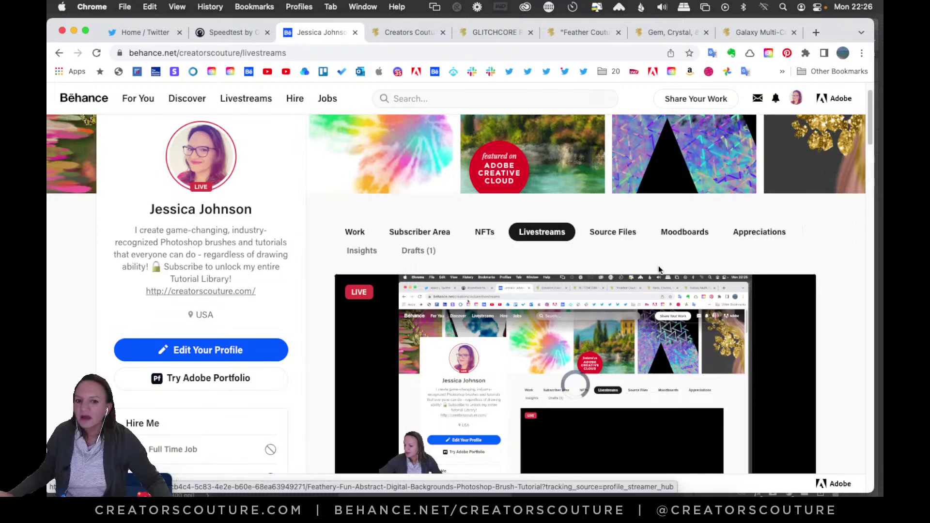
{"action": "scroll", "coordinate": [659, 266], "scroll_direction": "up", "scroll_amount": 2}
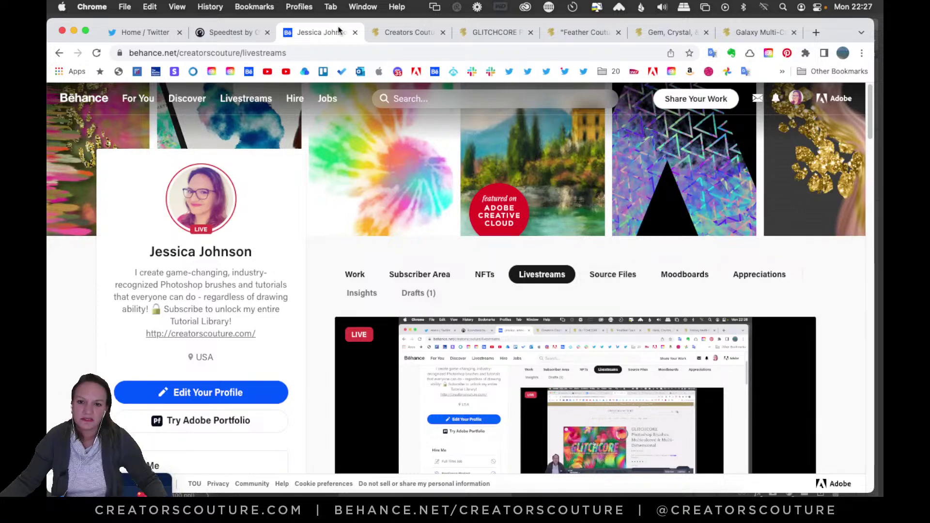
Start an internet speed test on the Speedtest page and switch back to Photoshop
{"action": "left_click", "coordinate": [235, 33]}
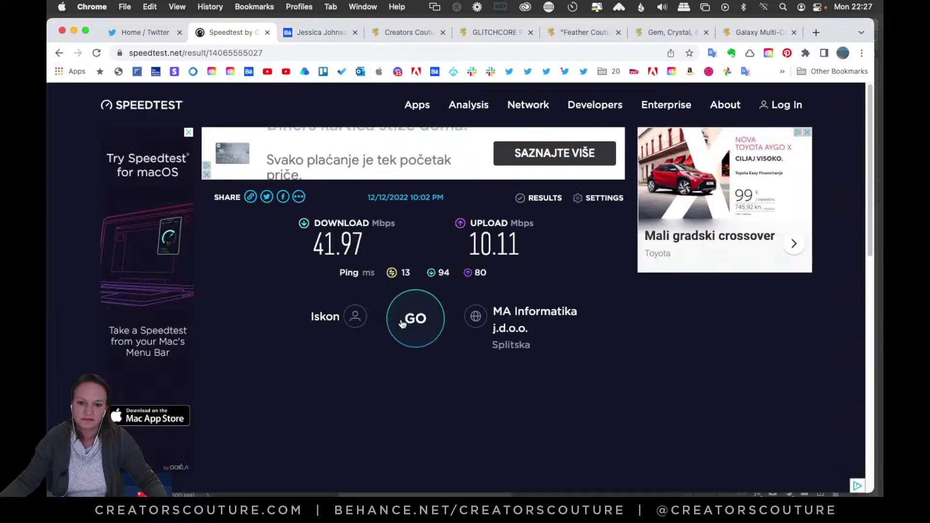
{"action": "left_click", "coordinate": [402, 324]}
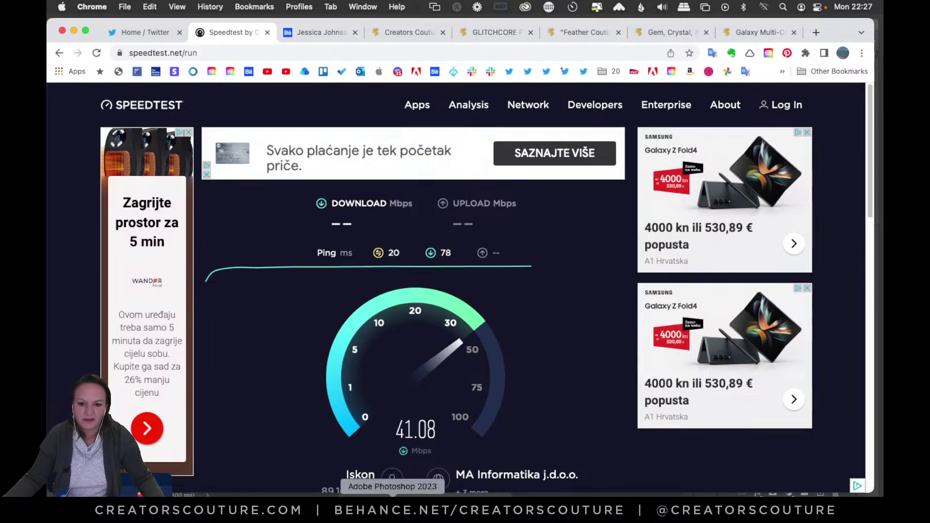
{"action": "left_click", "coordinate": [392, 495]}
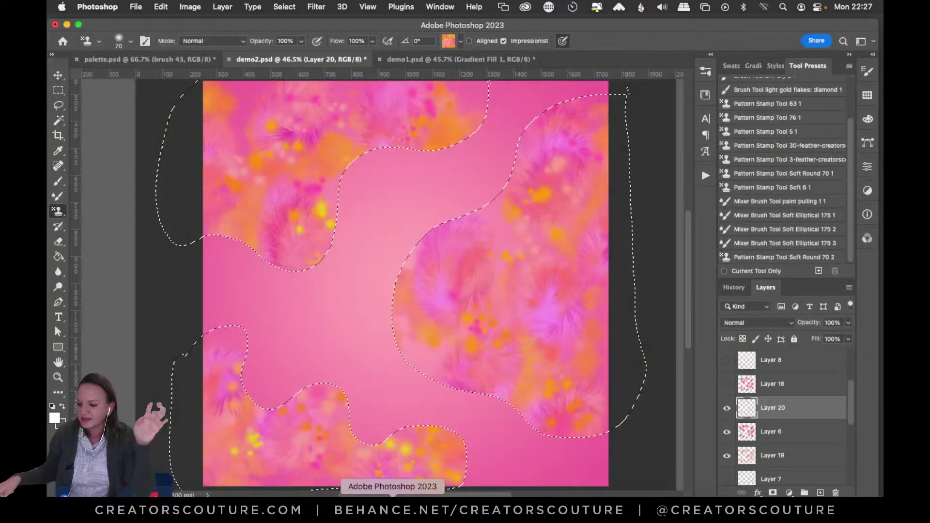
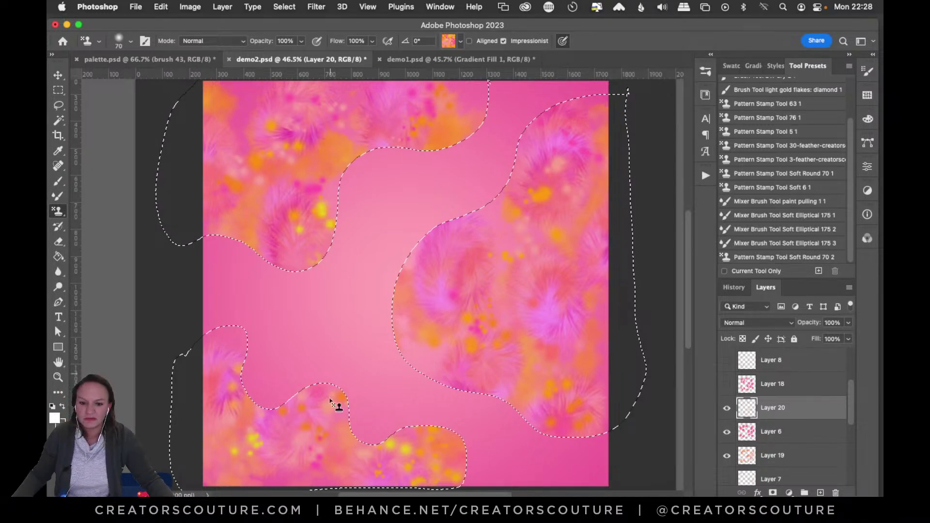
Toggle Layer 20's visibility several times to compare the artwork with and without its dots
{"action": "left_click", "coordinate": [727, 409]}
{"action": "left_click", "coordinate": [727, 409]}
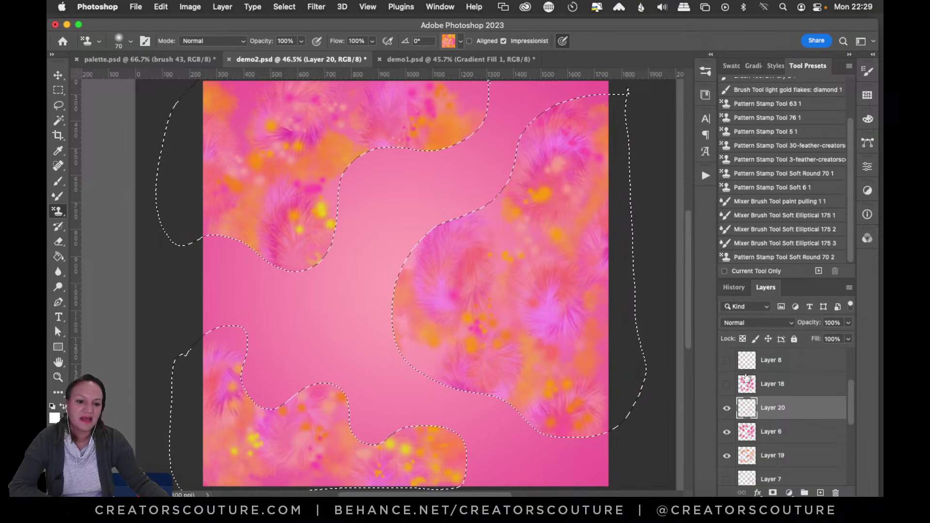
{"action": "left_click", "coordinate": [727, 411]}
{"action": "left_click", "coordinate": [727, 412]}
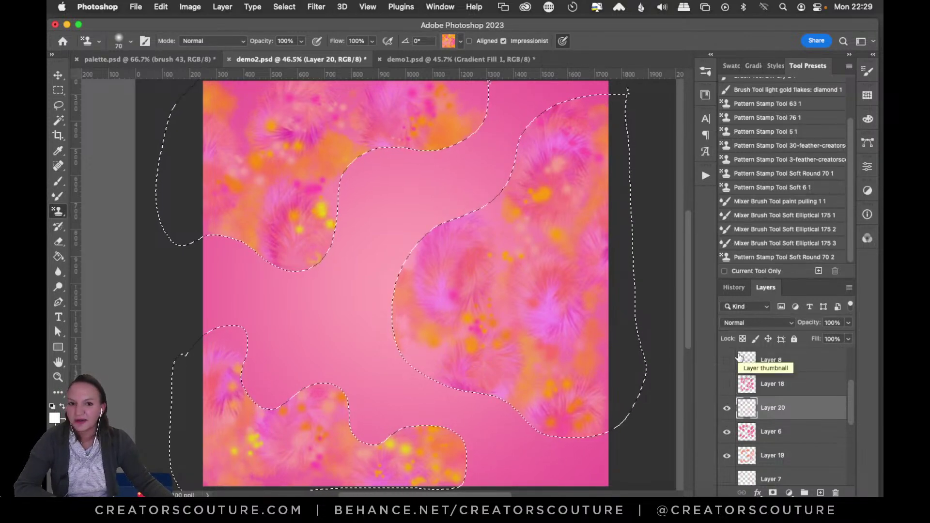
{"action": "left_click", "coordinate": [727, 408]}
{"action": "left_click", "coordinate": [726, 409]}
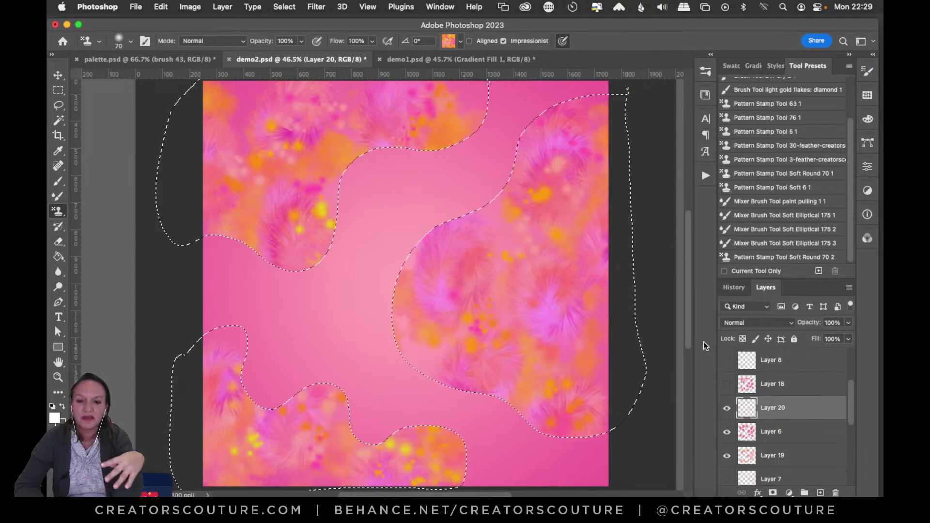
Compare the finished demo1.psd artwork with demo2.psd and activate the Lasso tool in demo2.psd
{"action": "left_click", "coordinate": [411, 59]}
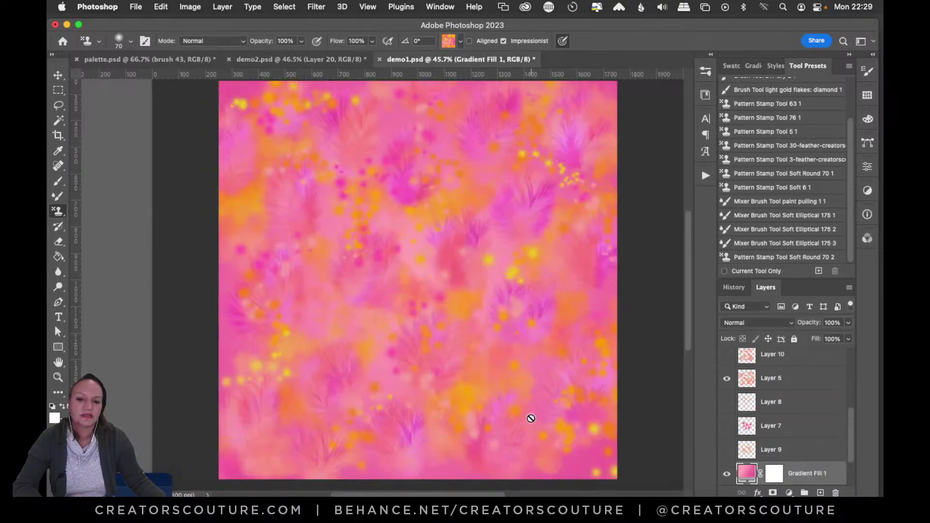
{"action": "left_click", "coordinate": [342, 60]}
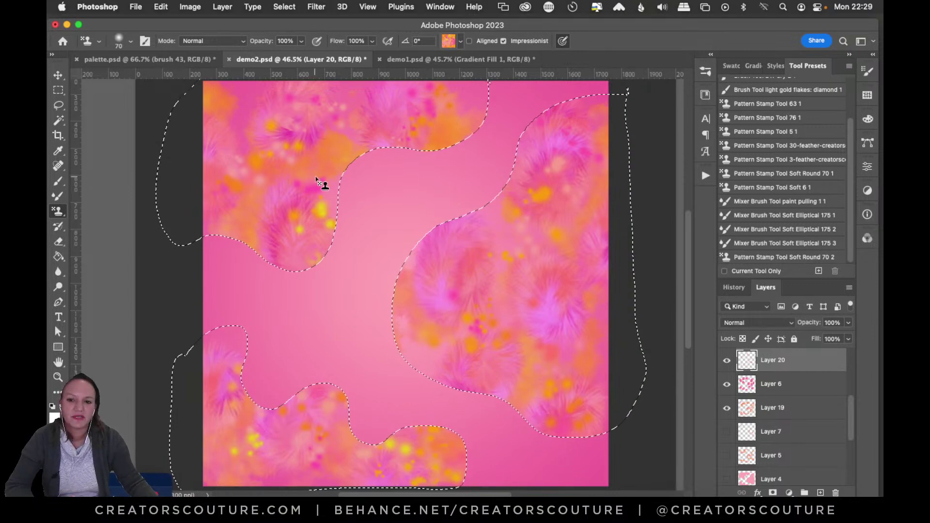
{"action": "left_click", "coordinate": [60, 104]}
{"action": "left_click", "coordinate": [106, 106]}
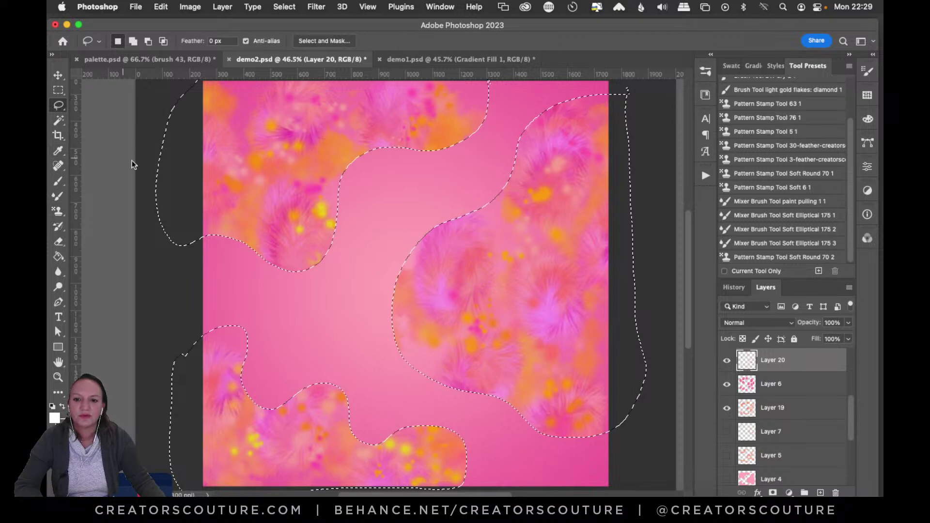
Show Layer 4 briefly to examine the light pink fill behind the textures, and hide it again
{"action": "scroll", "coordinate": [848, 442], "scroll_direction": "down", "scroll_amount": 2}
{"action": "mouse_move", "coordinate": [848, 438]}
{"action": "left_mouse_down"}
{"action": "mouse_move", "coordinate": [845, 469]}
{"action": "mouse_move", "coordinate": [848, 400]}
{"action": "mouse_move", "coordinate": [839, 437]}
{"action": "left_mouse_up"}
{"action": "left_click", "coordinate": [727, 433]}
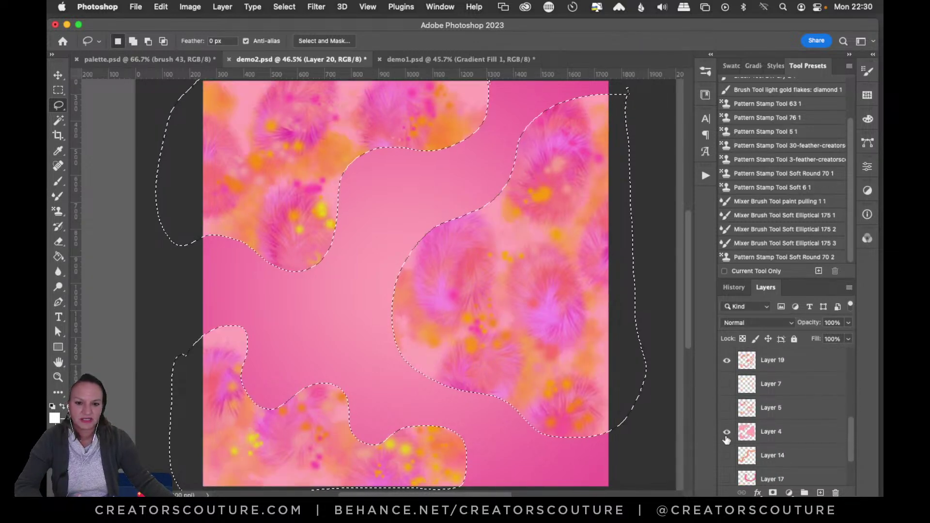
{"action": "left_click", "coordinate": [728, 433]}
{"action": "left_click_drag", "start_coordinate": [848, 429], "coordinate": [854, 396]}
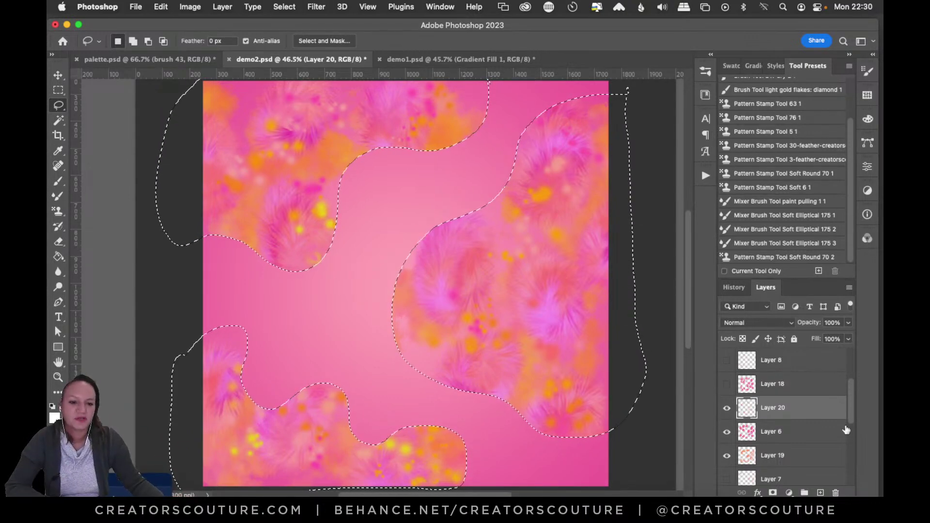
Show and select Layer 7, and use the Pattern Stamp tool to add orange and pink dots inside the large wavy selection
{"action": "left_click_drag", "start_coordinate": [849, 396], "coordinate": [840, 432]}
{"action": "left_click", "coordinate": [726, 386]}
{"action": "left_click", "coordinate": [725, 386]}
{"action": "left_click", "coordinate": [726, 386]}
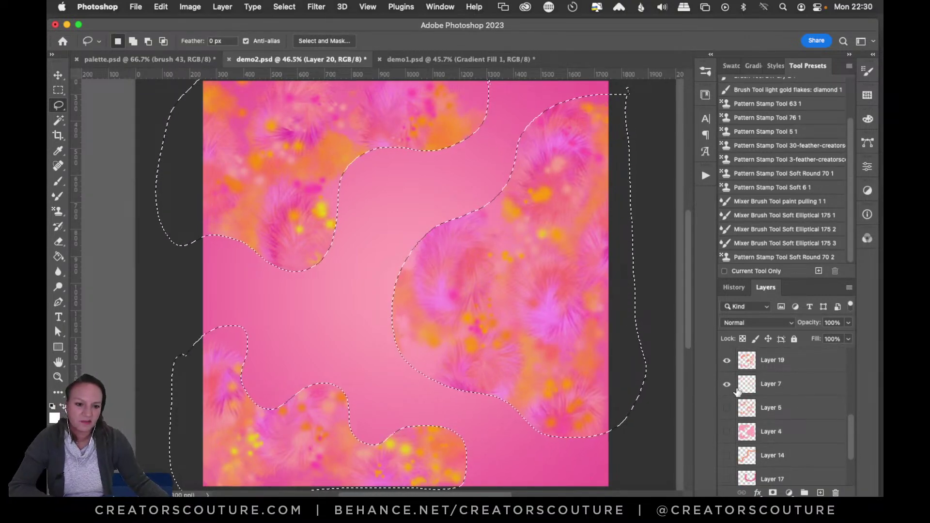
{"action": "left_click", "coordinate": [759, 386]}
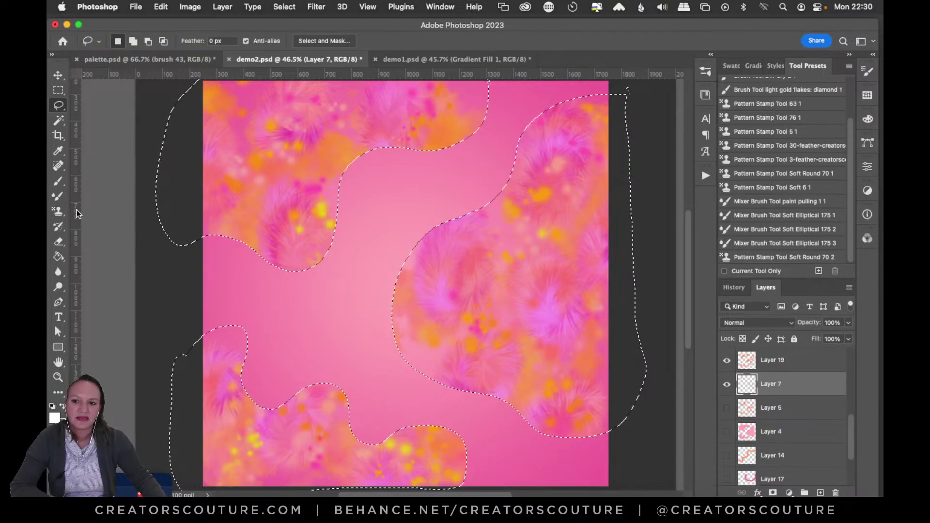
{"action": "left_click", "coordinate": [58, 211]}
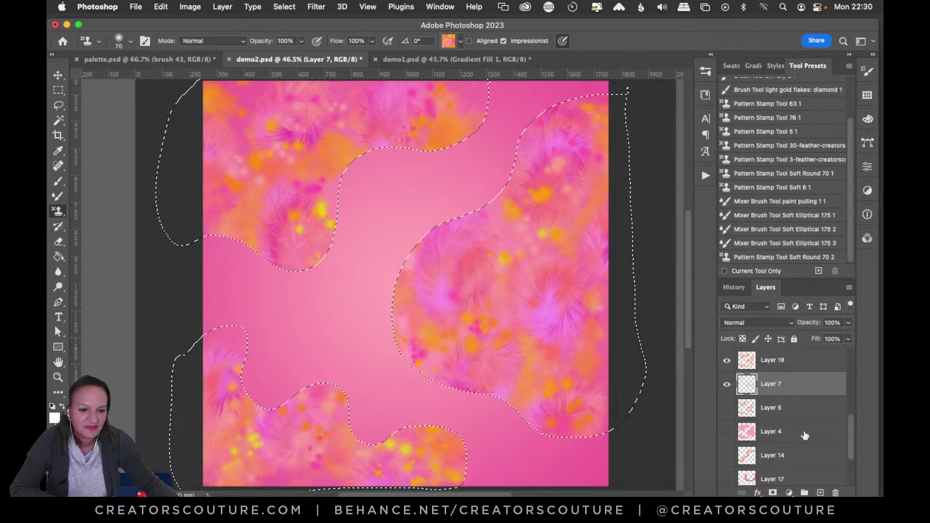
Toggle Layer 5's visibility to examine its contribution to the artwork, leaving the layer hidden
{"action": "left_click", "coordinate": [726, 410]}
{"action": "left_click", "coordinate": [726, 410]}
{"action": "left_click", "coordinate": [726, 408]}
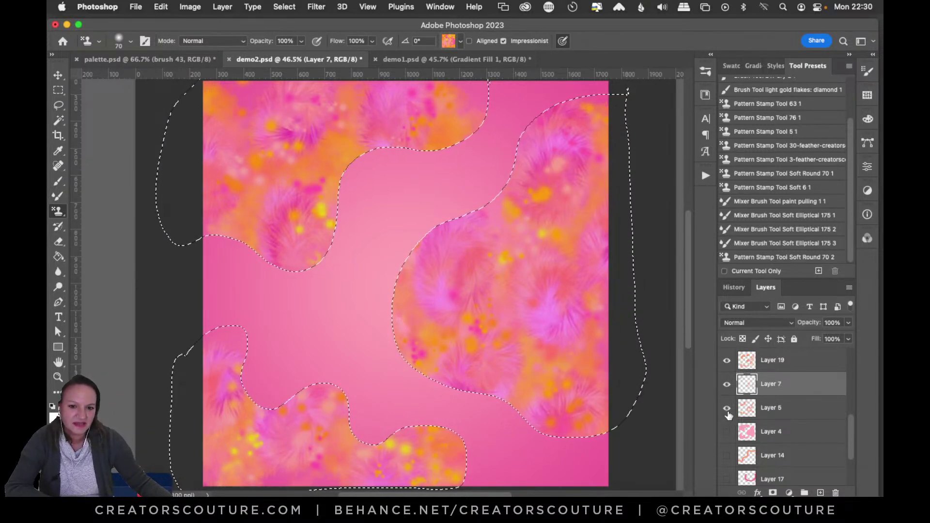
{"action": "left_click", "coordinate": [726, 408]}
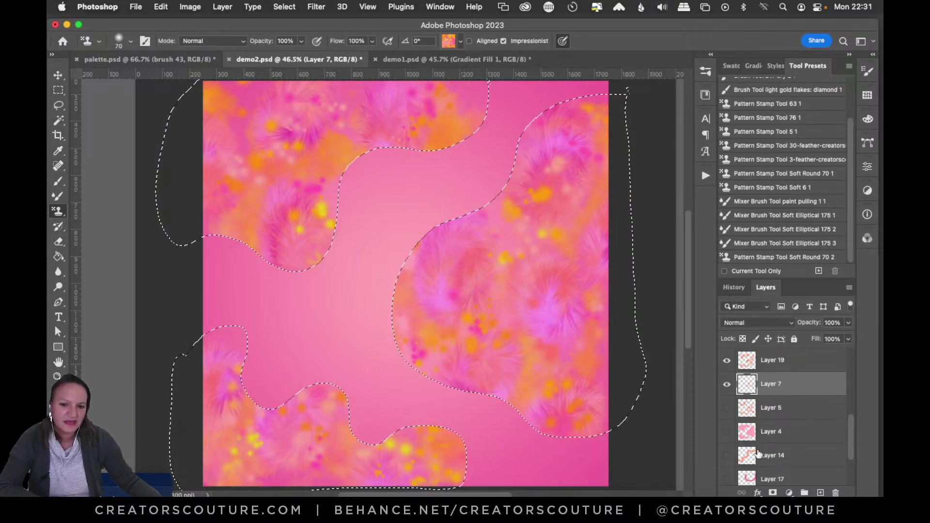
Show Layer 4, set its opacity to 50%, and deselect the wavy shapes
{"action": "double_click", "coordinate": [773, 432]}
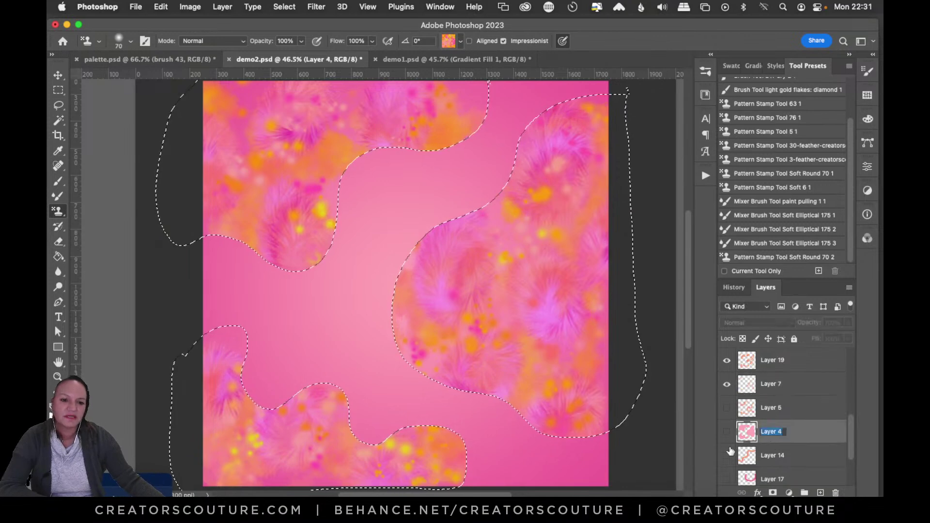
{"action": "left_click", "coordinate": [727, 433]}
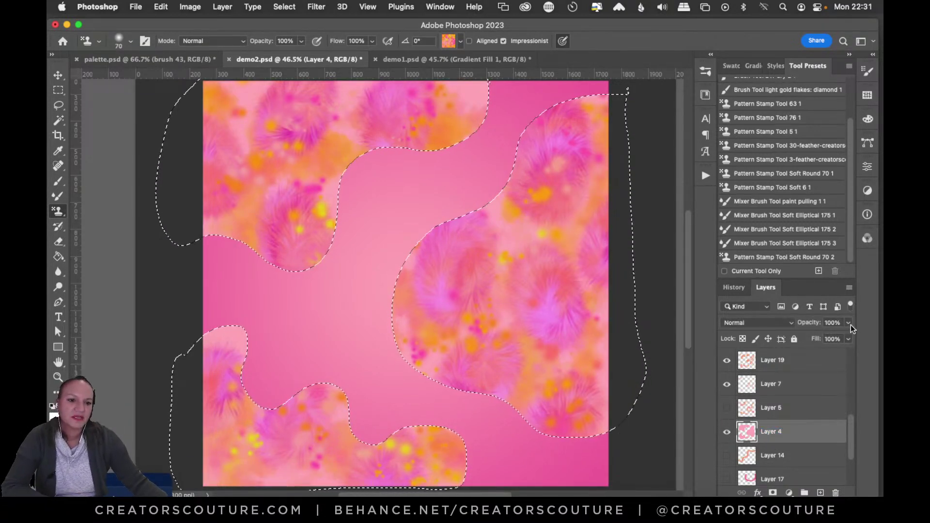
{"action": "left_click", "coordinate": [822, 338]}
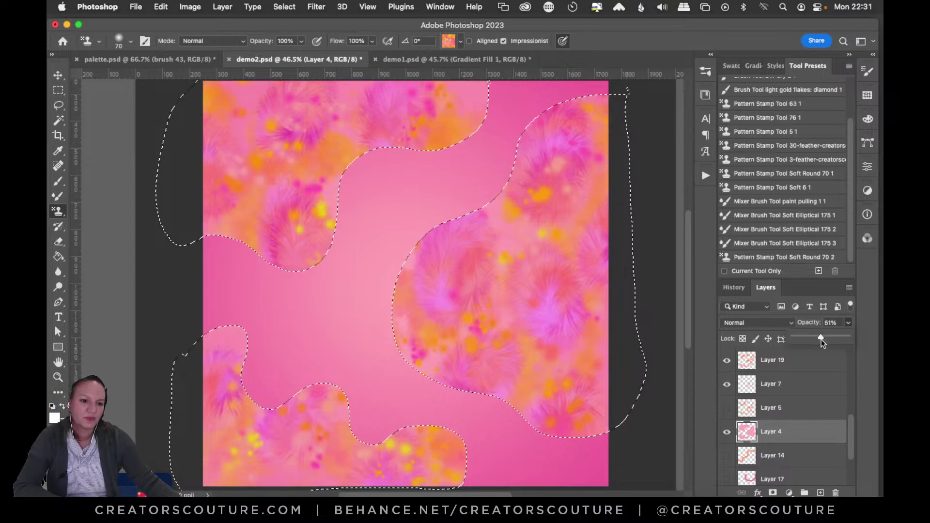
{"action": "left_click_drag", "start_coordinate": [823, 336], "coordinate": [823, 337]}
{"action": "type", "text": "50"}
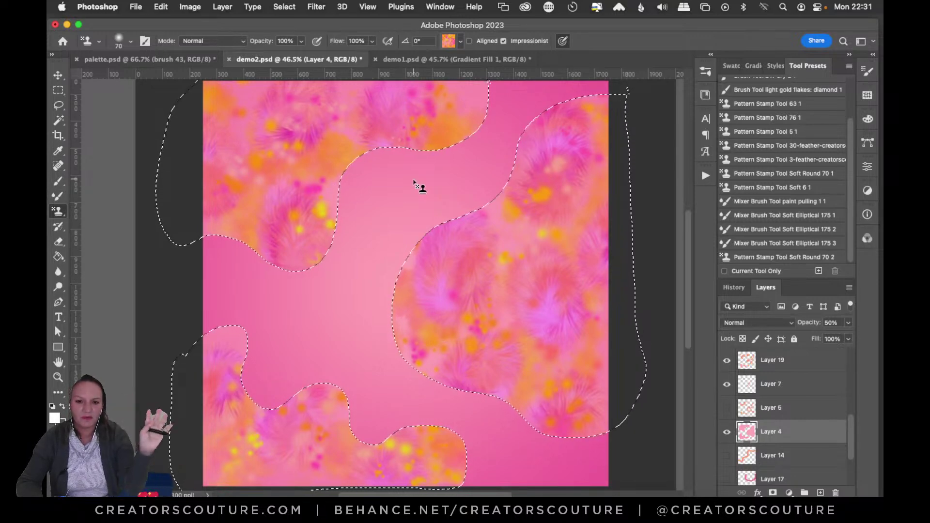
{"action": "key", "text": "super+d"}
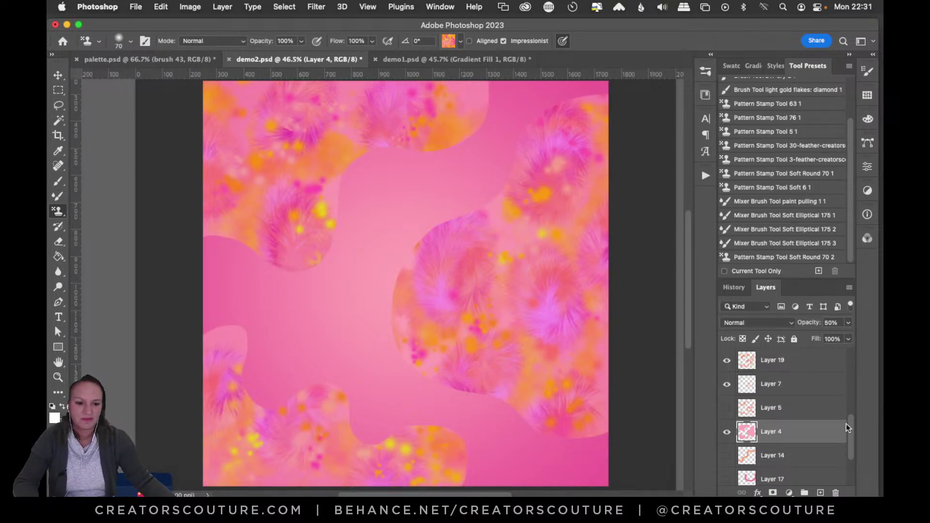
Compare demo2.psd with the finished demo1.psd artwork and look through demo2.psd's lower layers
{"action": "left_click", "coordinate": [446, 60]}
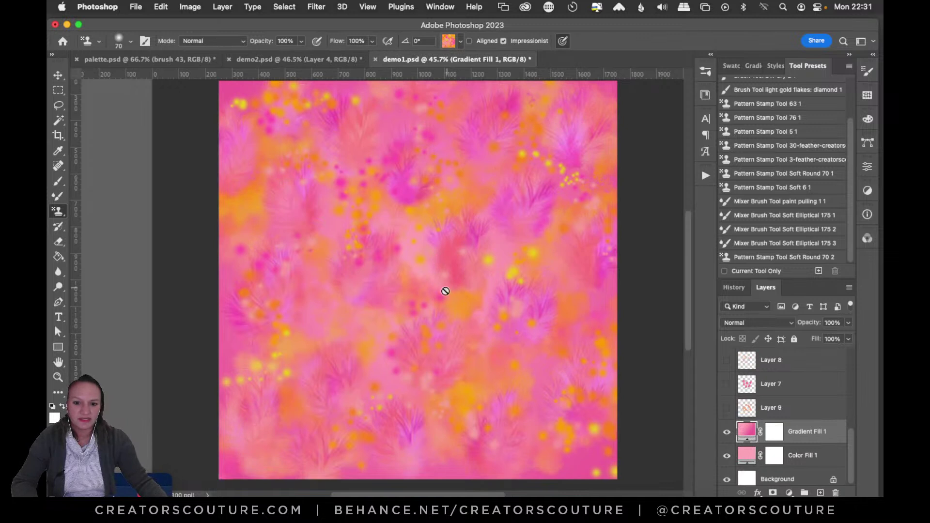
{"action": "left_click", "coordinate": [300, 59]}
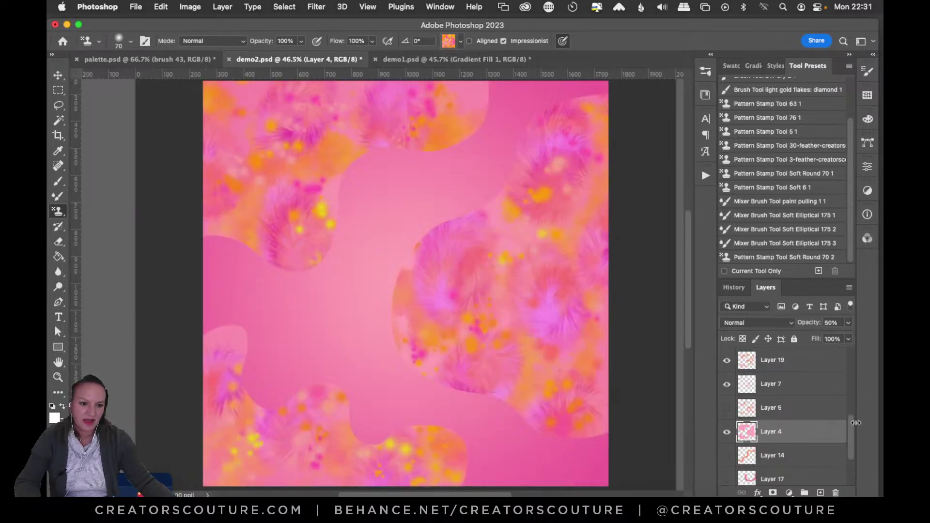
{"action": "scroll", "coordinate": [849, 473], "scroll_direction": "down", "scroll_amount": 3}
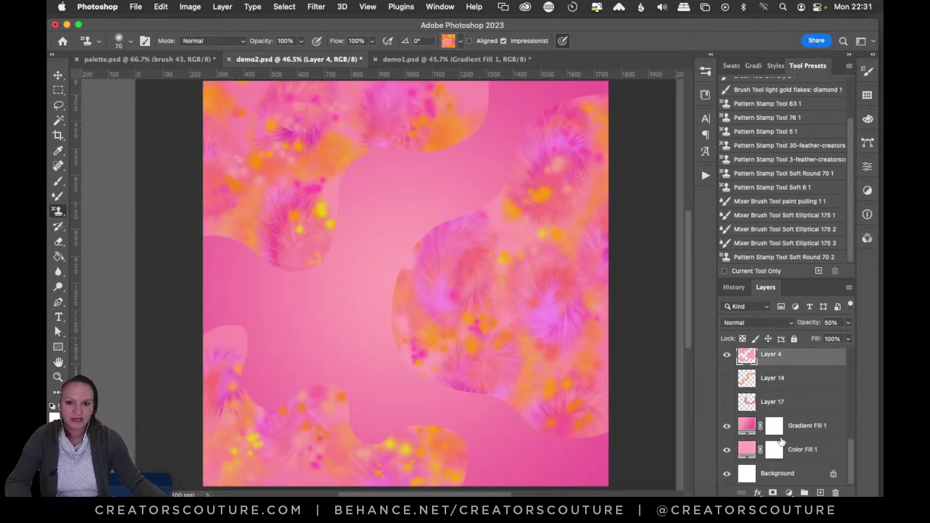
Switch to Finder, locate the project archives on the Desktop, and extract 12-12-22-pink-feathery (1).zip
{"action": "left_click", "coordinate": [202, 506]}
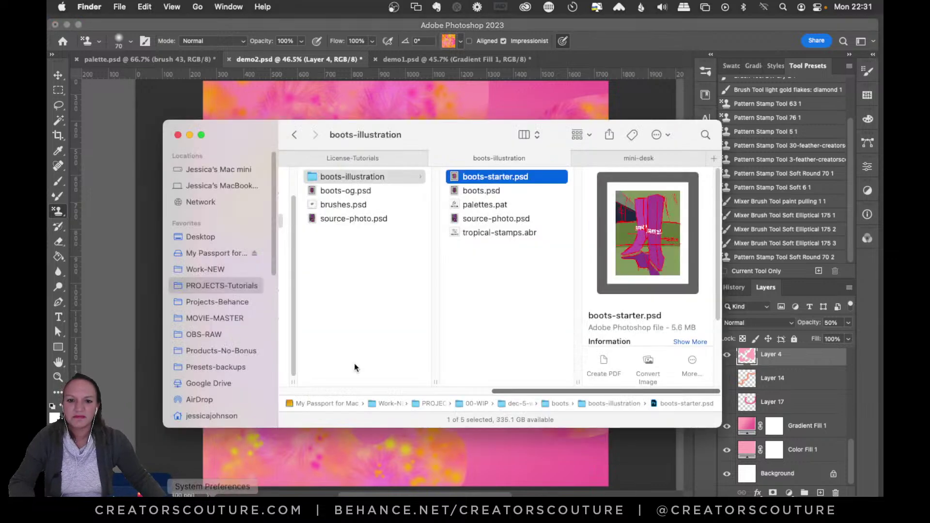
{"action": "left_click_drag", "start_coordinate": [531, 391], "coordinate": [429, 391]}
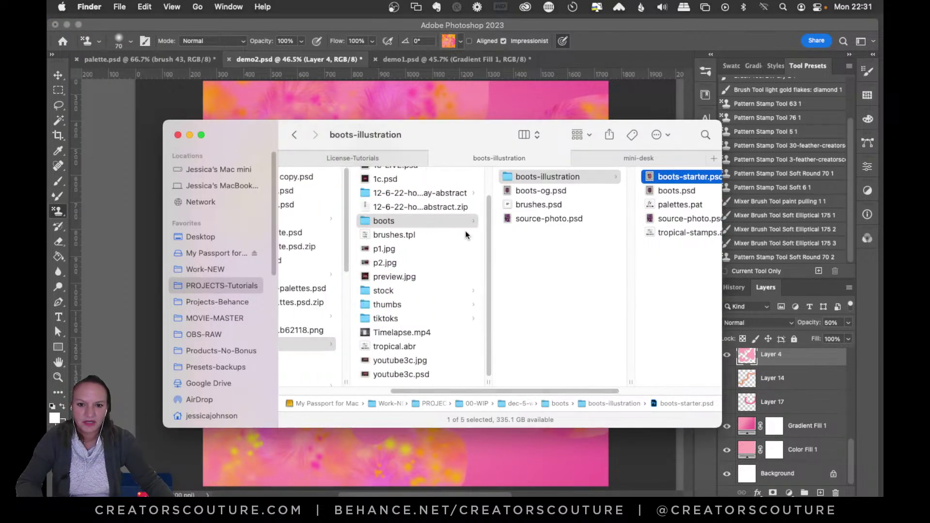
{"action": "scroll", "coordinate": [492, 266], "scroll_direction": "up", "scroll_amount": 2}
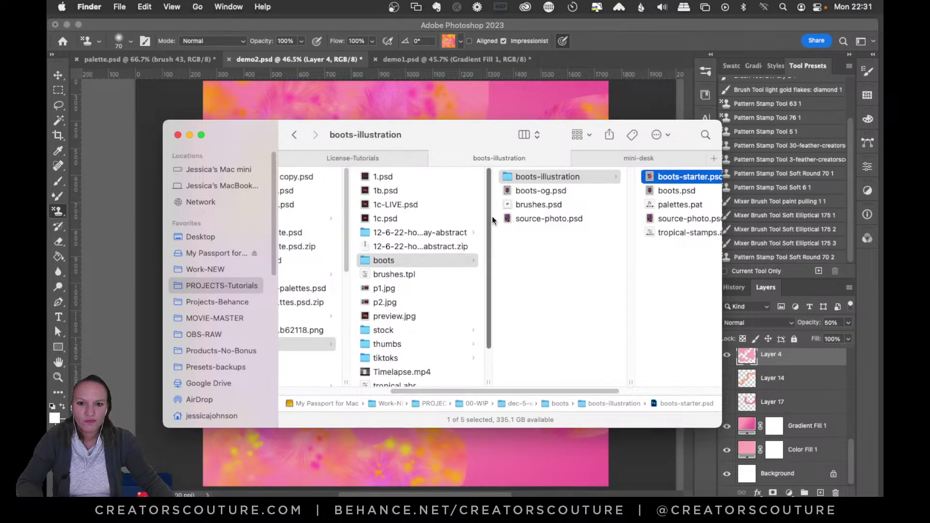
{"action": "left_click", "coordinate": [589, 163]}
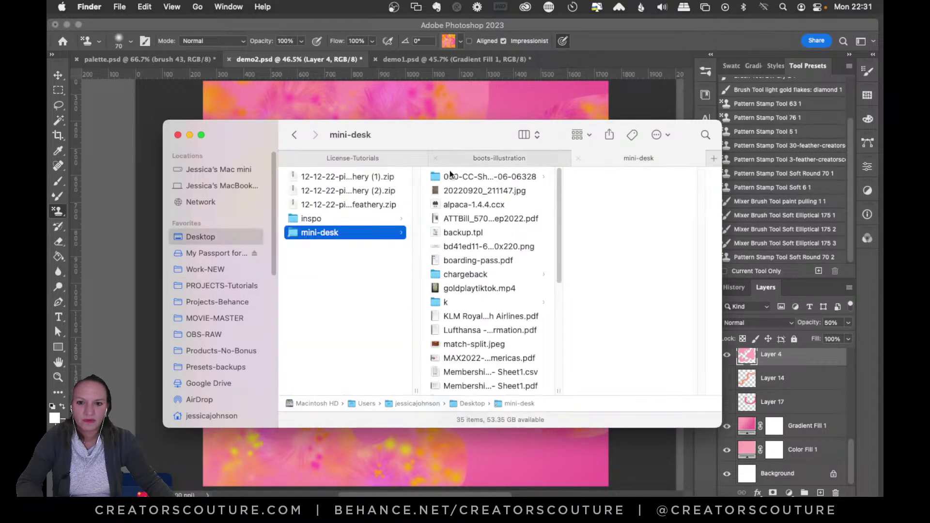
{"action": "left_click", "coordinate": [356, 175]}
{"action": "double_click", "coordinate": [358, 178]}
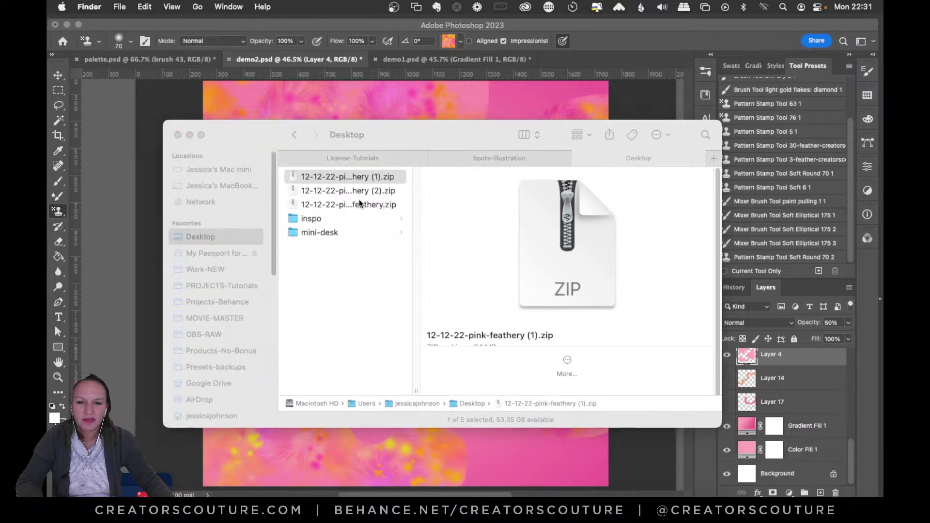
Preview the extracted demo2.psd, open it in Photoshop, and examine the original finished artwork up close
{"action": "left_click", "coordinate": [467, 190]}
{"action": "key", "text": "space"}
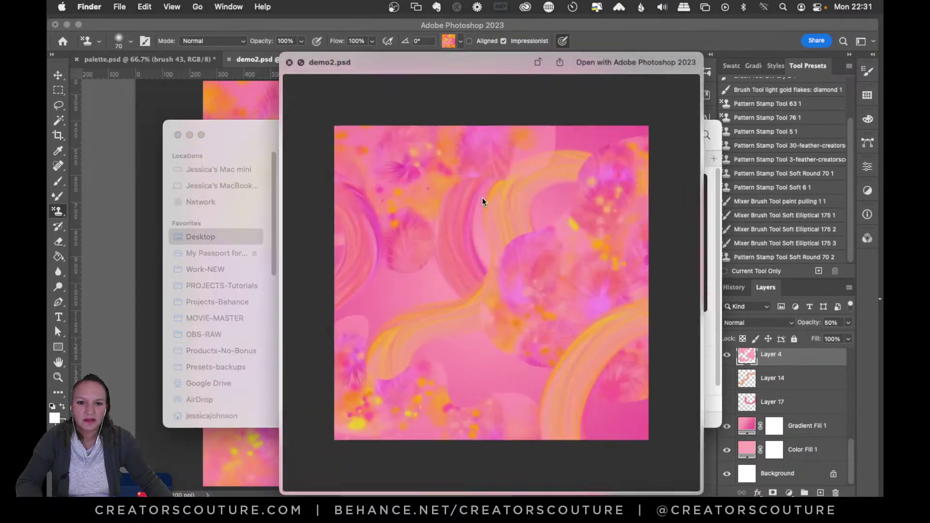
{"action": "key", "text": "space"}
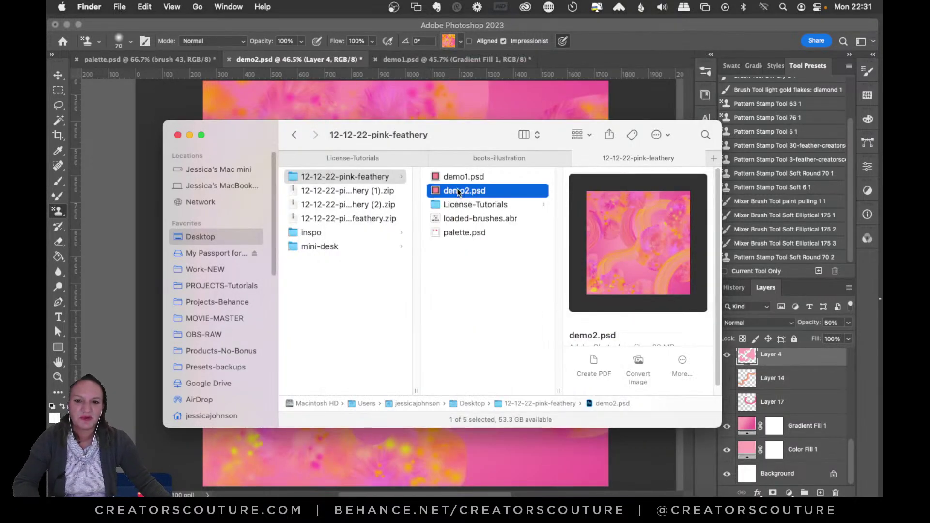
{"action": "double_click", "coordinate": [458, 192]}
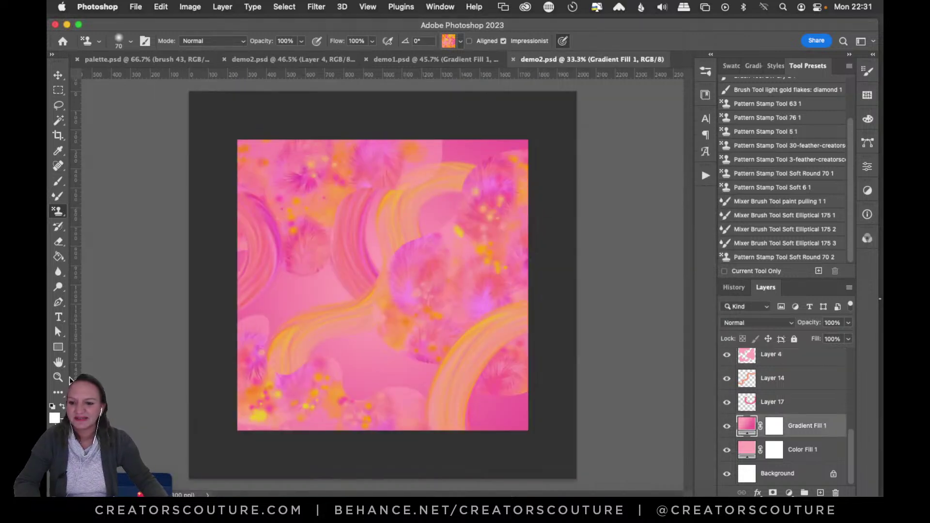
{"action": "left_click", "coordinate": [59, 378]}
{"action": "mouse_move", "coordinate": [397, 269]}
{"action": "left_mouse_down"}
{"action": "mouse_move", "coordinate": [417, 269]}
{"action": "mouse_move", "coordinate": [408, 274]}
{"action": "left_mouse_up"}
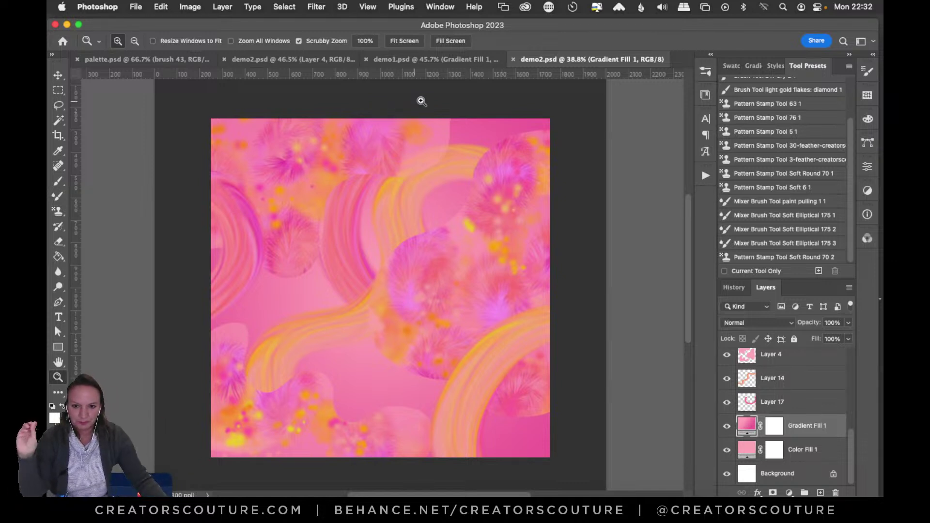
Return to the working demo2.psd, add a new layer above layer 1000, and activate the Mixer Brush tool
{"action": "left_click", "coordinate": [344, 59]}
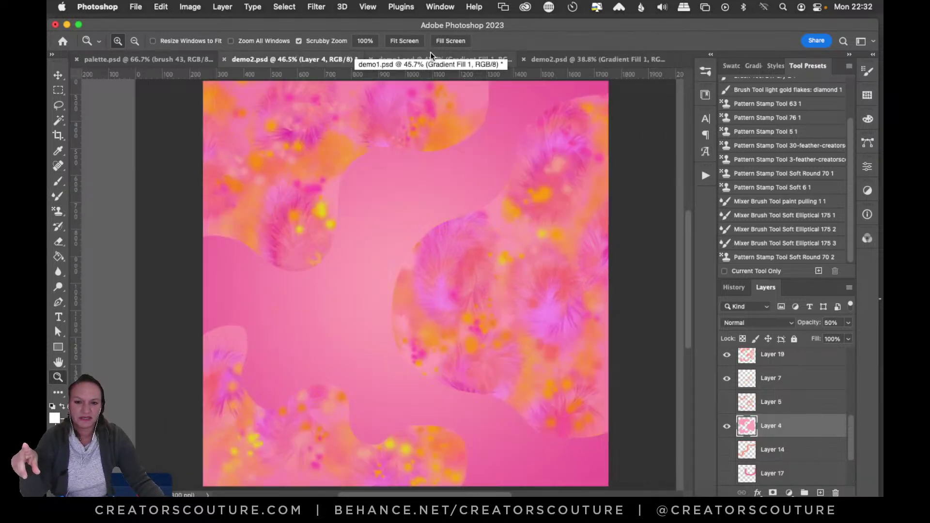
{"action": "scroll", "coordinate": [848, 409], "scroll_direction": "up", "scroll_amount": 10}
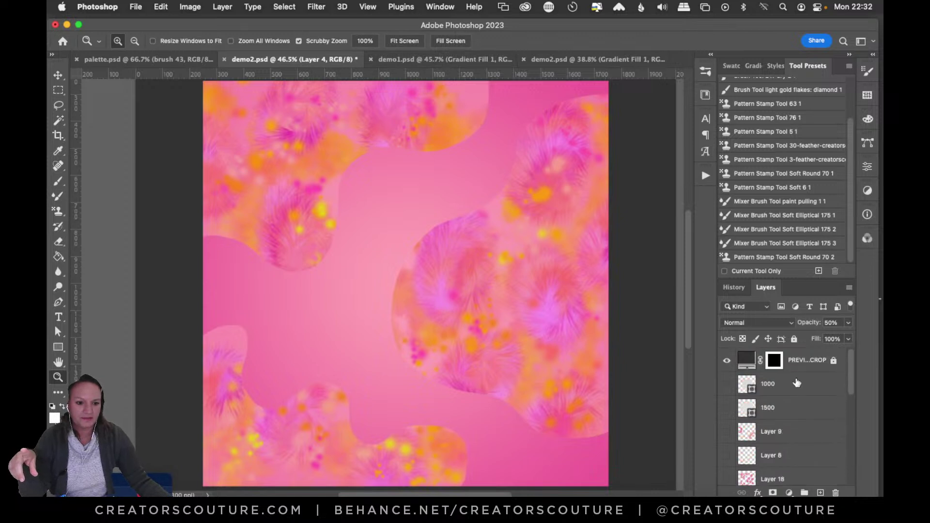
{"action": "left_click", "coordinate": [790, 387]}
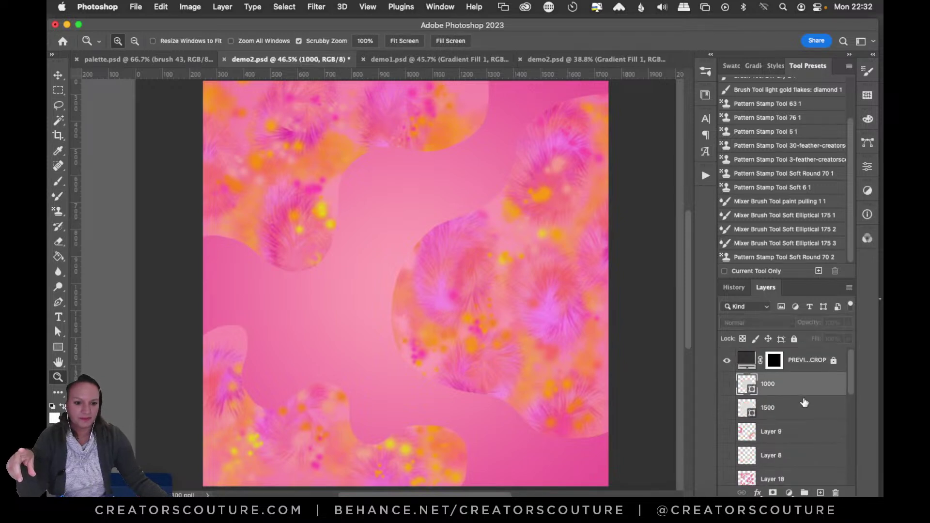
{"action": "left_click", "coordinate": [821, 493]}
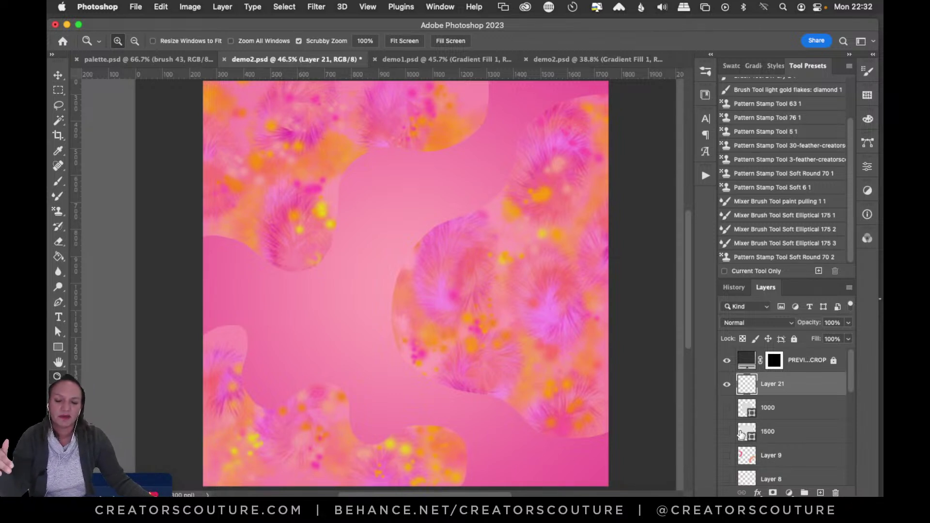
{"action": "left_click", "coordinate": [65, 198]}
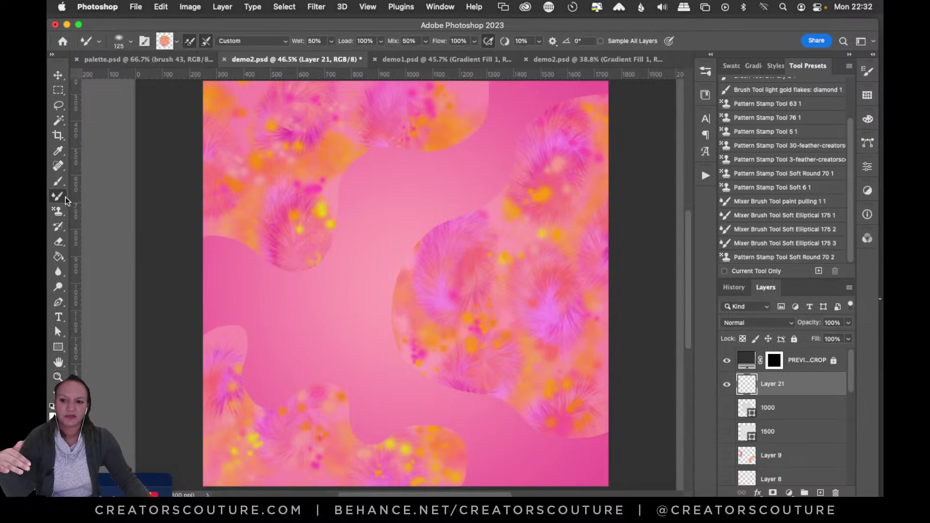
Set up the Pattern Stamp tool with the pink and magenta dotted pattern and the Palette Maker Color Jitter 0 brush
{"action": "left_click", "coordinate": [58, 211]}
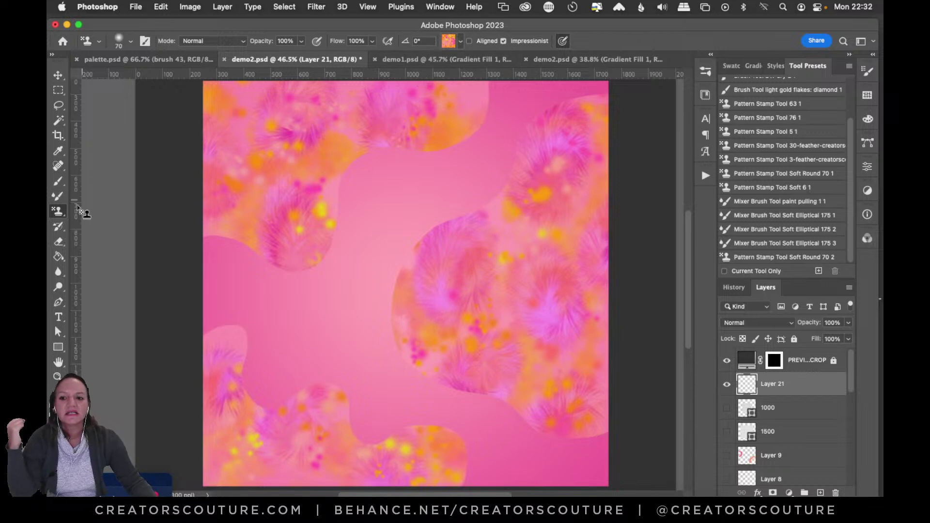
{"action": "left_click", "coordinate": [455, 41]}
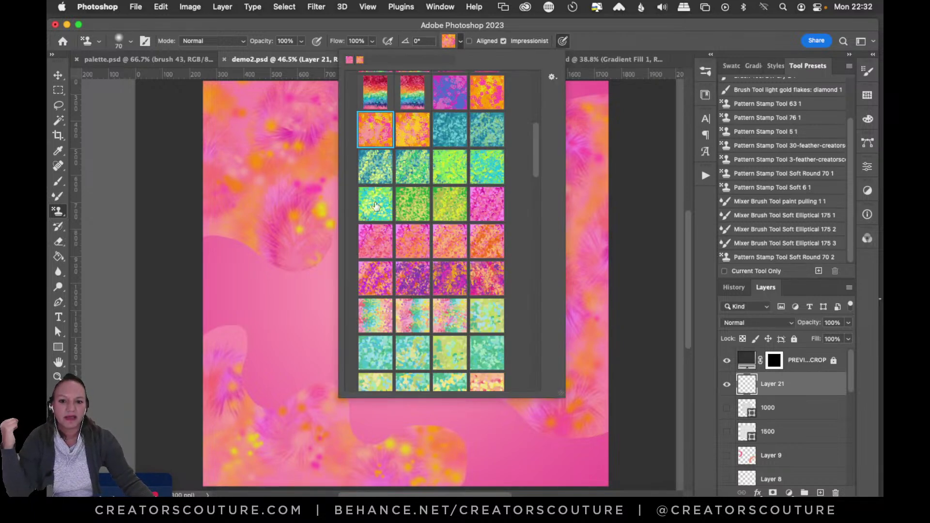
{"action": "left_click", "coordinate": [376, 245]}
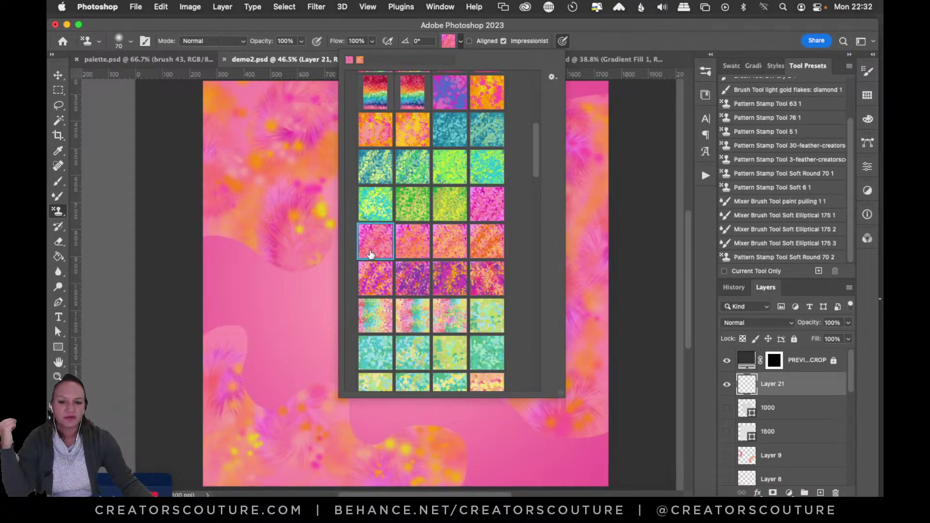
{"action": "left_click", "coordinate": [705, 71]}
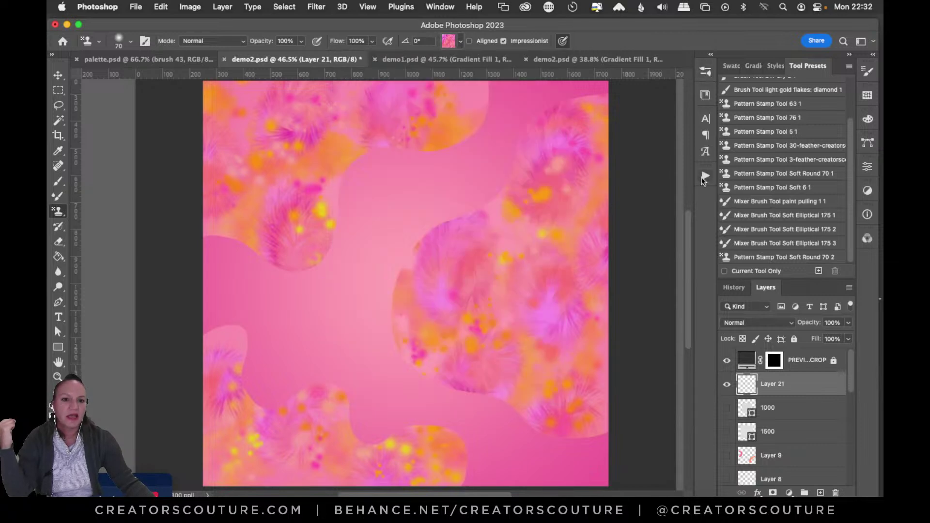
{"action": "left_click", "coordinate": [708, 72]}
{"action": "left_click_drag", "start_coordinate": [690, 459], "coordinate": [694, 133]}
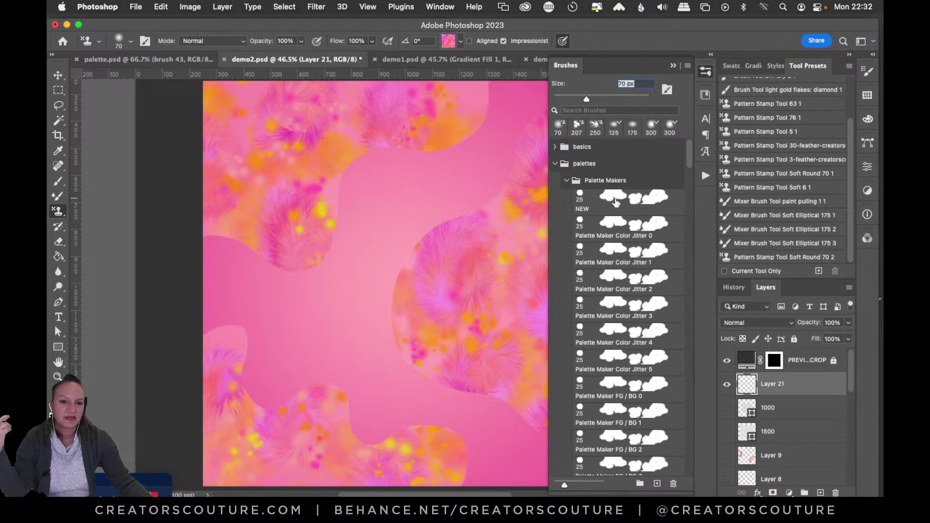
{"action": "left_click", "coordinate": [616, 224]}
Test the brush with a round cluster of pink dots in the open area of demo2.psd's Layer 21, undoing earlier attempts
{"action": "mouse_move", "coordinate": [395, 198]}
{"action": "left_mouse_down"}
{"action": "mouse_move", "coordinate": [404, 224]}
{"action": "mouse_move", "coordinate": [372, 230]}
{"action": "mouse_move", "coordinate": [375, 200]}
{"action": "mouse_move", "coordinate": [380, 215]}
{"action": "mouse_move", "coordinate": [396, 217]}
{"action": "mouse_move", "coordinate": [399, 197]}
{"action": "mouse_move", "coordinate": [386, 197]}
{"action": "mouse_move", "coordinate": [386, 227]}
{"action": "mouse_move", "coordinate": [397, 220]}
{"action": "mouse_move", "coordinate": [382, 197]}
{"action": "mouse_move", "coordinate": [374, 226]}
{"action": "left_mouse_up"}
{"action": "left_click", "coordinate": [705, 73]}
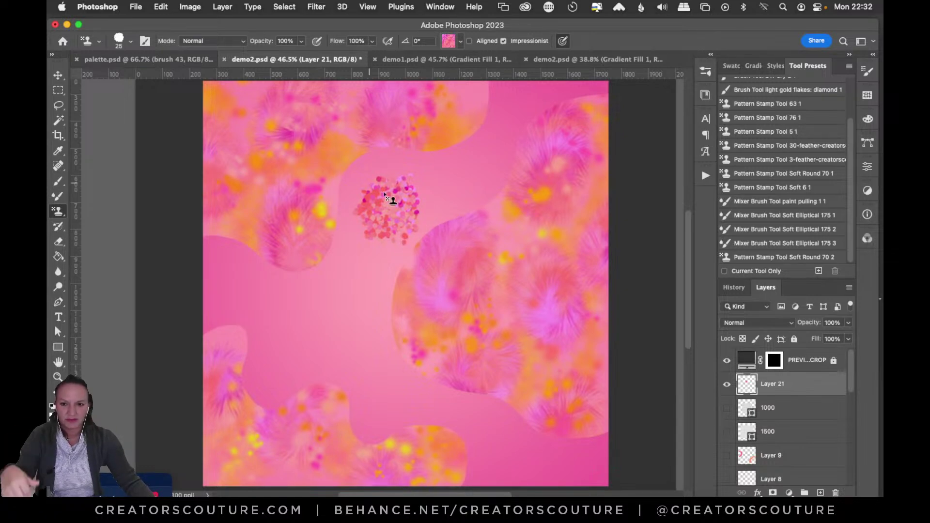
{"action": "key", "text": "super+z"}
{"action": "left_click", "coordinate": [167, 60]}
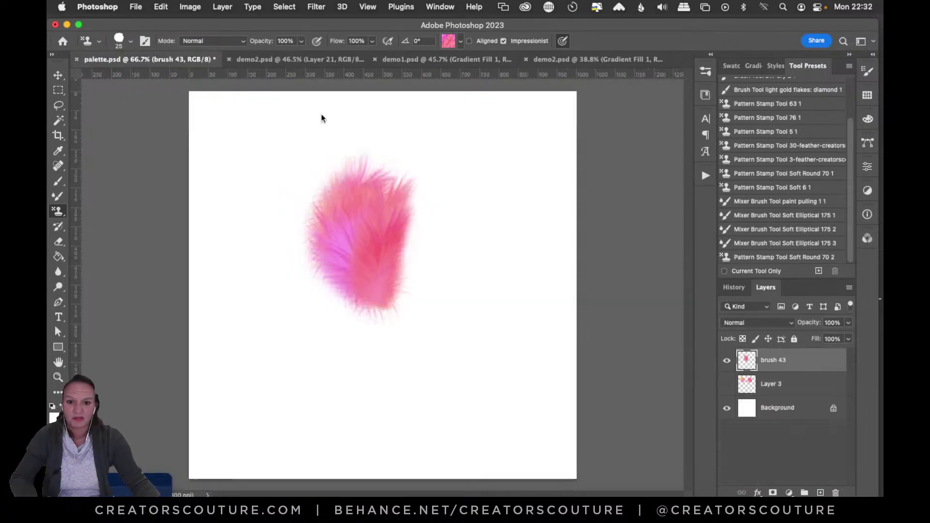
{"action": "left_click", "coordinate": [327, 60]}
{"action": "key", "text": "super+z"}
{"action": "mouse_move", "coordinate": [401, 202]}
{"action": "left_mouse_down"}
{"action": "mouse_move", "coordinate": [381, 226]}
{"action": "mouse_move", "coordinate": [406, 222]}
{"action": "mouse_move", "coordinate": [404, 194]}
{"action": "mouse_move", "coordinate": [399, 233]}
{"action": "left_mouse_up"}
In palette.psd, show Layer 3 instead of brush 43 and paint a round pink dotted swatch below the yellow-orange one
{"action": "left_click", "coordinate": [160, 59]}
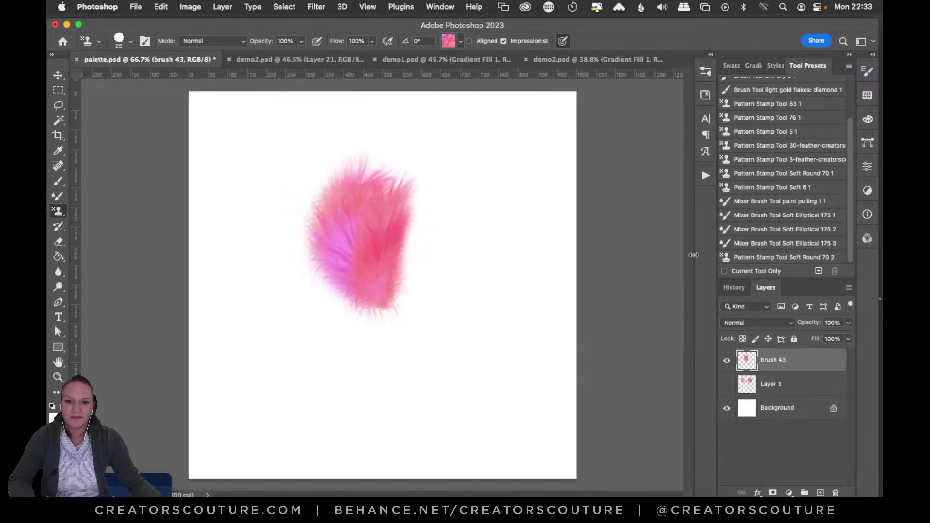
{"action": "left_click_drag", "start_coordinate": [726, 370], "coordinate": [727, 384]}
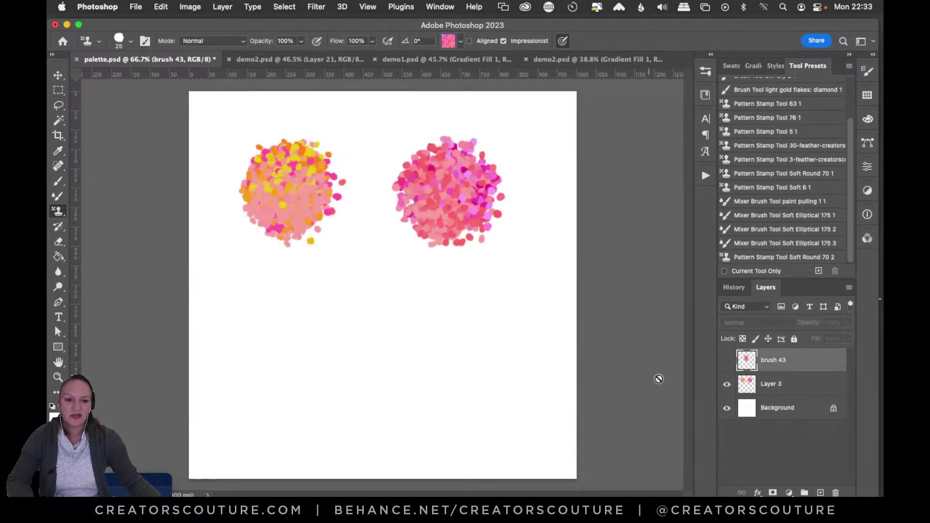
{"action": "left_click", "coordinate": [790, 390]}
{"action": "mouse_move", "coordinate": [286, 357]}
{"action": "left_mouse_down"}
{"action": "mouse_move", "coordinate": [305, 372]}
{"action": "mouse_move", "coordinate": [306, 340]}
{"action": "mouse_move", "coordinate": [272, 381]}
{"action": "mouse_move", "coordinate": [315, 366]}
{"action": "mouse_move", "coordinate": [302, 342]}
{"action": "mouse_move", "coordinate": [295, 371]}
{"action": "left_mouse_up"}
{"action": "left_click", "coordinate": [450, 41]}
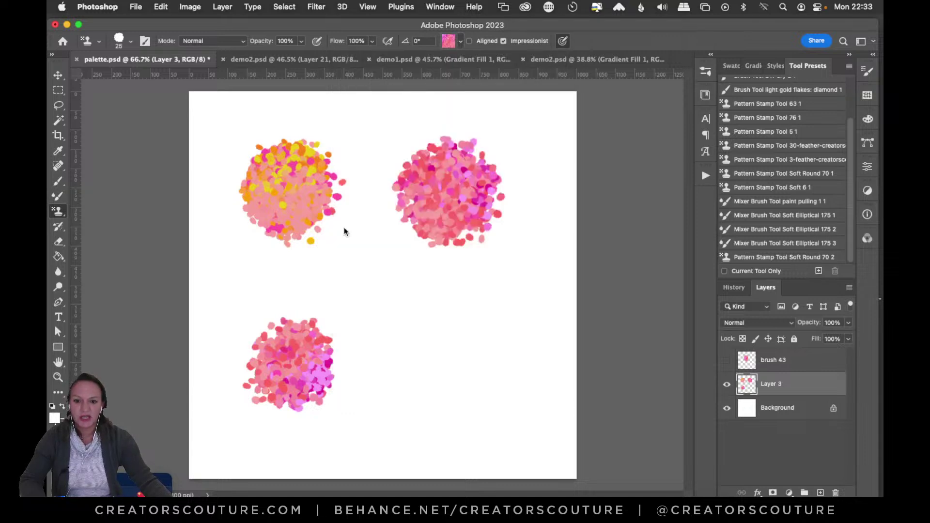
{"action": "left_click", "coordinate": [450, 42]}
{"action": "mouse_move", "coordinate": [291, 348]}
{"action": "left_mouse_down"}
{"action": "mouse_move", "coordinate": [278, 373]}
{"action": "mouse_move", "coordinate": [308, 385]}
{"action": "mouse_move", "coordinate": [316, 359]}
{"action": "mouse_move", "coordinate": [272, 374]}
{"action": "mouse_move", "coordinate": [310, 383]}
{"action": "mouse_move", "coordinate": [310, 349]}
{"action": "mouse_move", "coordinate": [282, 390]}
{"action": "mouse_move", "coordinate": [324, 374]}
{"action": "mouse_move", "coordinate": [314, 367]}
{"action": "mouse_move", "coordinate": [319, 383]}
{"action": "mouse_move", "coordinate": [304, 396]}
{"action": "mouse_move", "coordinate": [321, 376]}
{"action": "mouse_move", "coordinate": [301, 361]}
{"action": "mouse_move", "coordinate": [276, 376]}
{"action": "mouse_move", "coordinate": [295, 391]}
{"action": "mouse_move", "coordinate": [286, 392]}
{"action": "mouse_move", "coordinate": [312, 380]}
{"action": "left_mouse_up"}
Choose the orange and pink dotted pattern and paint a round swatch with it below the pink swatch on Layer 3
{"action": "left_click", "coordinate": [450, 41]}
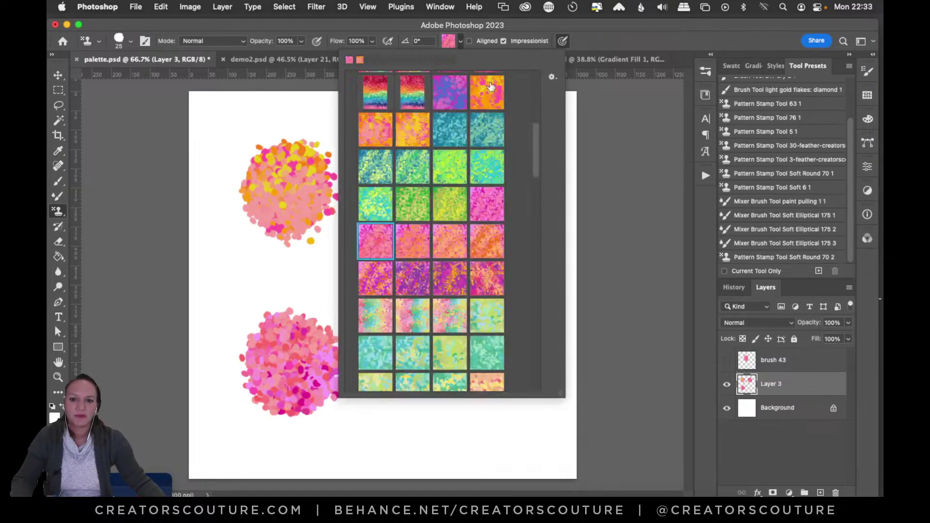
{"action": "left_click", "coordinate": [377, 135]}
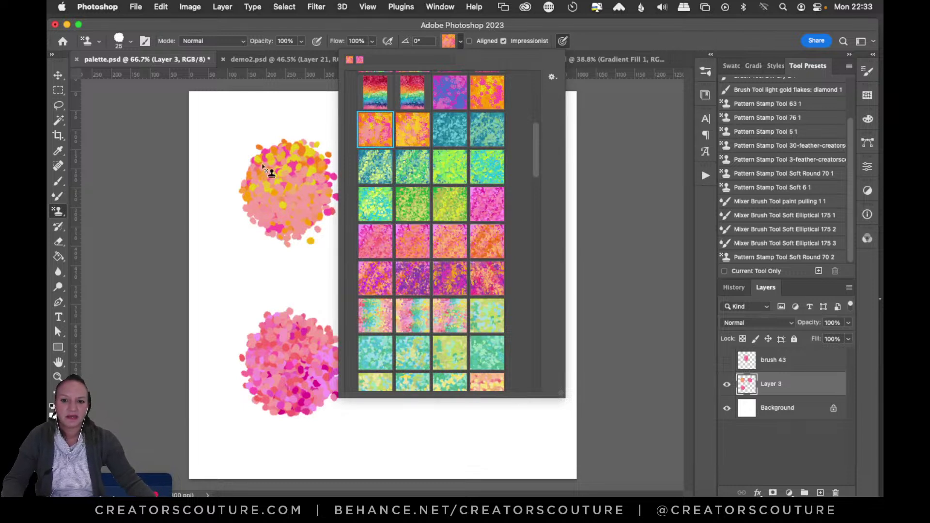
{"action": "left_click", "coordinate": [450, 30]}
{"action": "mouse_move", "coordinate": [437, 348]}
{"action": "left_mouse_down"}
{"action": "mouse_move", "coordinate": [423, 376]}
{"action": "mouse_move", "coordinate": [463, 373]}
{"action": "mouse_move", "coordinate": [429, 393]}
{"action": "mouse_move", "coordinate": [455, 349]}
{"action": "mouse_move", "coordinate": [440, 326]}
{"action": "mouse_move", "coordinate": [471, 387]}
{"action": "mouse_move", "coordinate": [417, 381]}
{"action": "mouse_move", "coordinate": [446, 401]}
{"action": "mouse_move", "coordinate": [436, 363]}
{"action": "mouse_move", "coordinate": [421, 391]}
{"action": "mouse_move", "coordinate": [464, 371]}
{"action": "mouse_move", "coordinate": [429, 368]}
{"action": "left_mouse_up"}
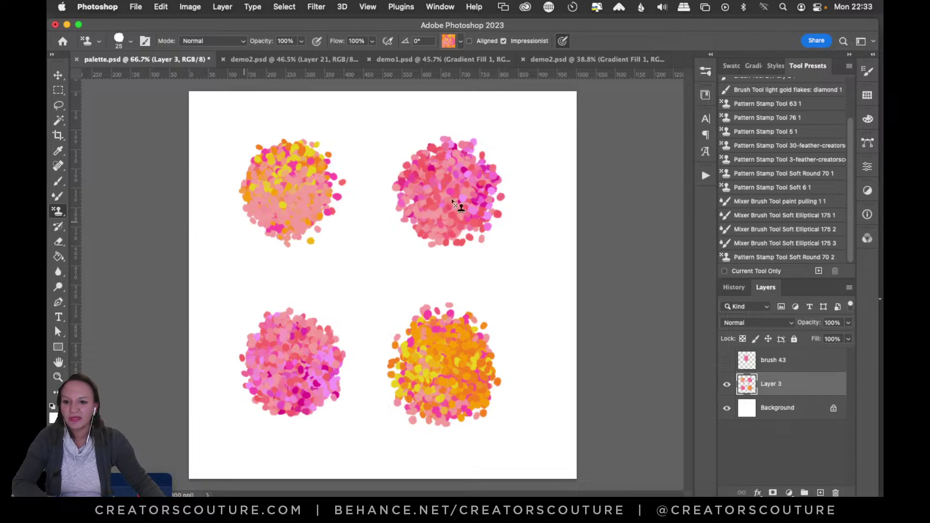
Choose the Mixer Brush Tool Soft Elliptical 175 2 preset from the loaded-brushes group
{"action": "left_click", "coordinate": [705, 95]}
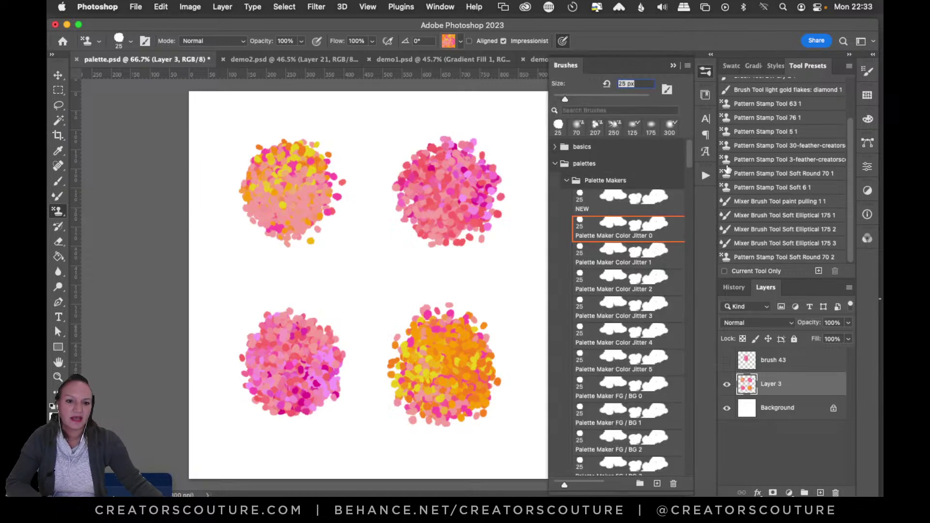
{"action": "left_click", "coordinate": [556, 164]}
{"action": "mouse_move", "coordinate": [691, 155]}
{"action": "left_mouse_down"}
{"action": "mouse_move", "coordinate": [669, 343]}
{"action": "mouse_move", "coordinate": [683, 281]}
{"action": "mouse_move", "coordinate": [673, 476]}
{"action": "left_mouse_up"}
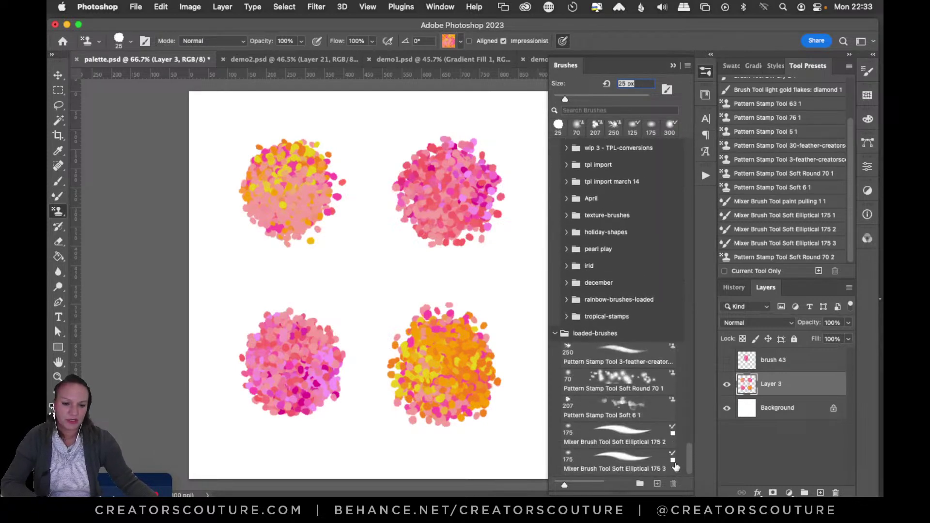
{"action": "left_click", "coordinate": [609, 435]}
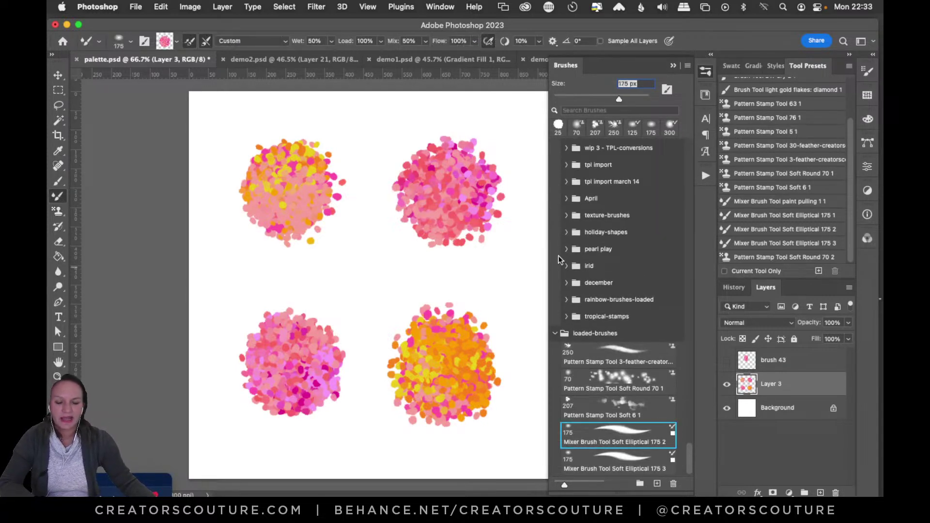
{"action": "left_click", "coordinate": [706, 70]}
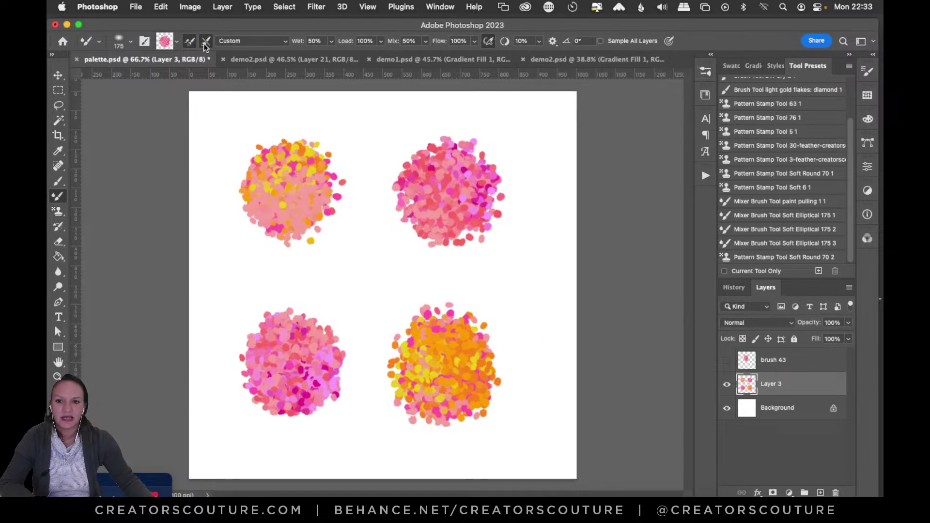
Switch to the working demo2.psd and hide Layer 21
{"action": "left_click", "coordinate": [308, 59]}
{"action": "left_click", "coordinate": [727, 385]}
{"action": "left_click", "coordinate": [727, 384]}
{"action": "left_click", "coordinate": [727, 385]}
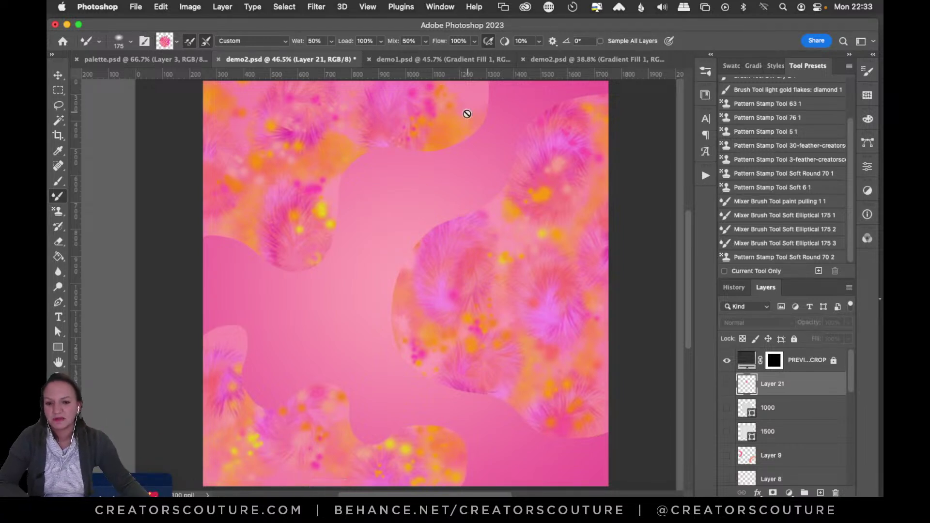
Return to palette.psd, hide Layer 3, and add a new layer above it
{"action": "left_click", "coordinate": [190, 59]}
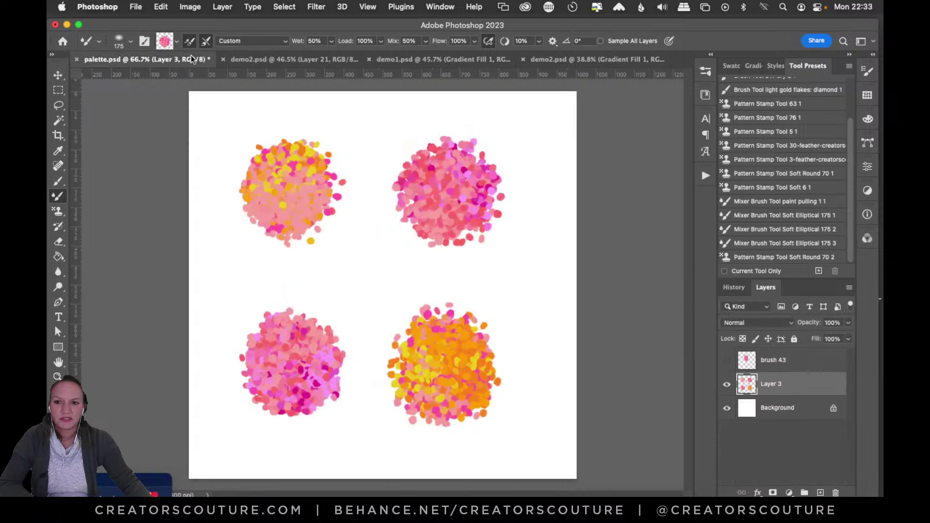
{"action": "left_click", "coordinate": [727, 384]}
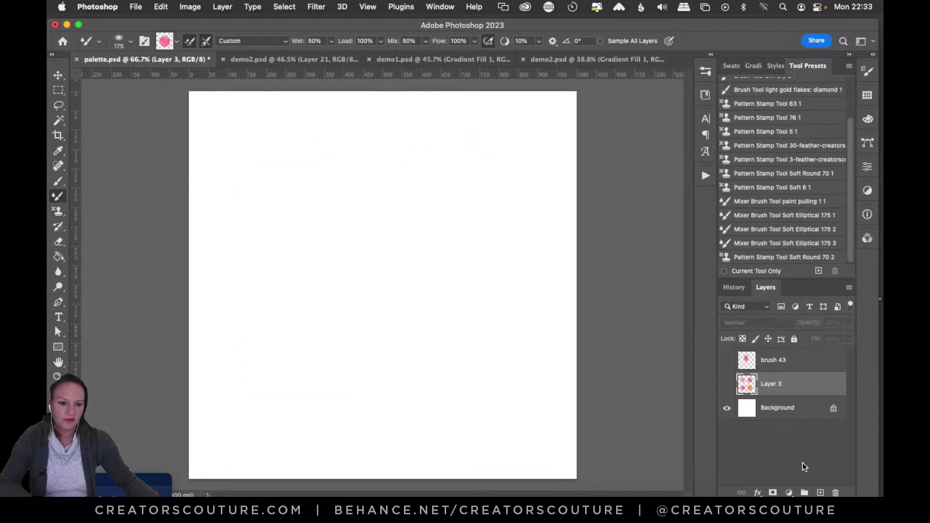
{"action": "left_click", "coordinate": [818, 492]}
Try a wavy pink Mixer Brush stroke diagonally across the blank canvas on the new layer and undo it
{"action": "mouse_move", "coordinate": [268, 131]}
{"action": "left_mouse_down"}
{"action": "mouse_move", "coordinate": [300, 234]}
{"action": "mouse_move", "coordinate": [406, 246]}
{"action": "mouse_move", "coordinate": [465, 348]}
{"action": "mouse_move", "coordinate": [424, 445]}
{"action": "left_mouse_up"}
{"action": "key", "text": "super+z"}
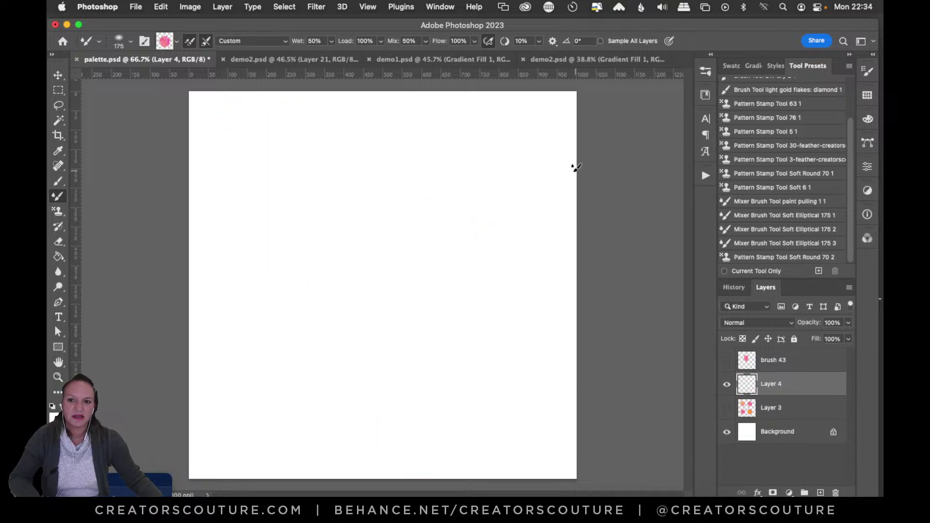
{"action": "mouse_move", "coordinate": [569, 160]}
{"action": "left_mouse_down"}
{"action": "mouse_move", "coordinate": [481, 165]}
{"action": "mouse_move", "coordinate": [436, 264]}
{"action": "mouse_move", "coordinate": [337, 318]}
{"action": "mouse_move", "coordinate": [206, 461]}
{"action": "left_mouse_up"}
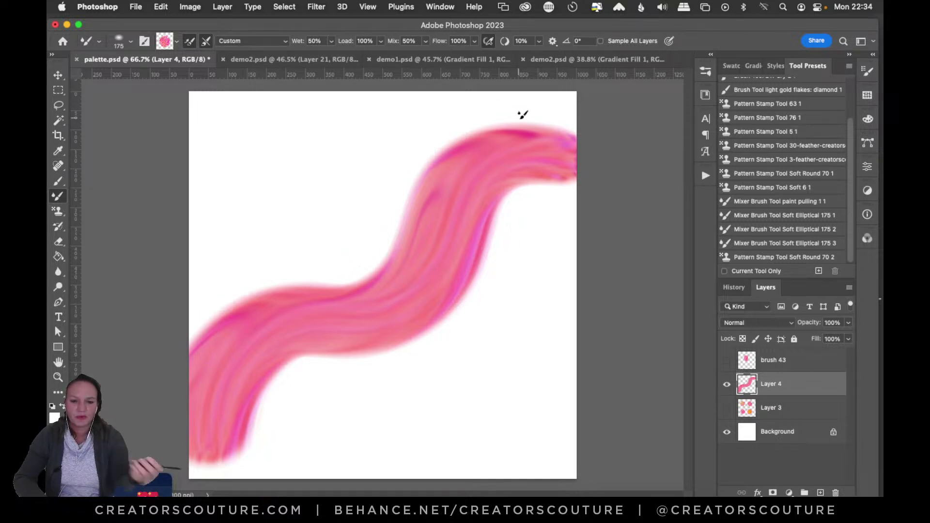
{"action": "key", "text": "super+z"}
Show and select Layer 3 in palette.psd, and load the Mixer Brush with colors from the orange swatch
{"action": "left_click", "coordinate": [728, 408]}
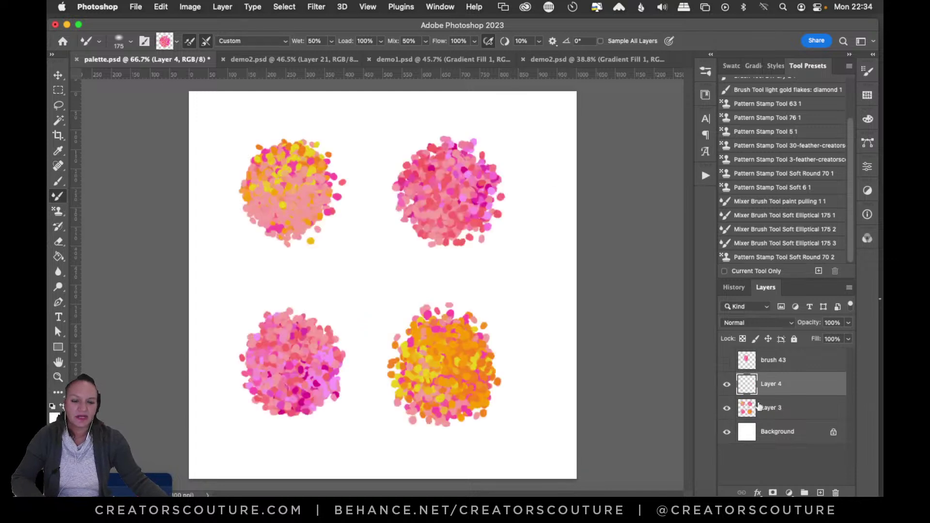
{"action": "double_click", "coordinate": [771, 407]}
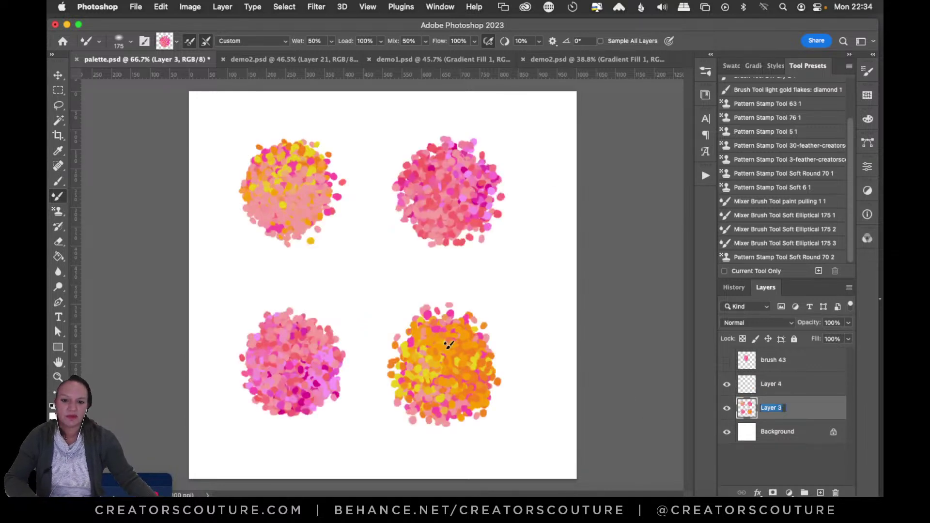
{"action": "key", "text": "Return"}
Examine the Mixer Brush ribbons in the original finished demo2.psd, temporarily showing layer 1000 to check the central square area
{"action": "left_click", "coordinate": [547, 59]}
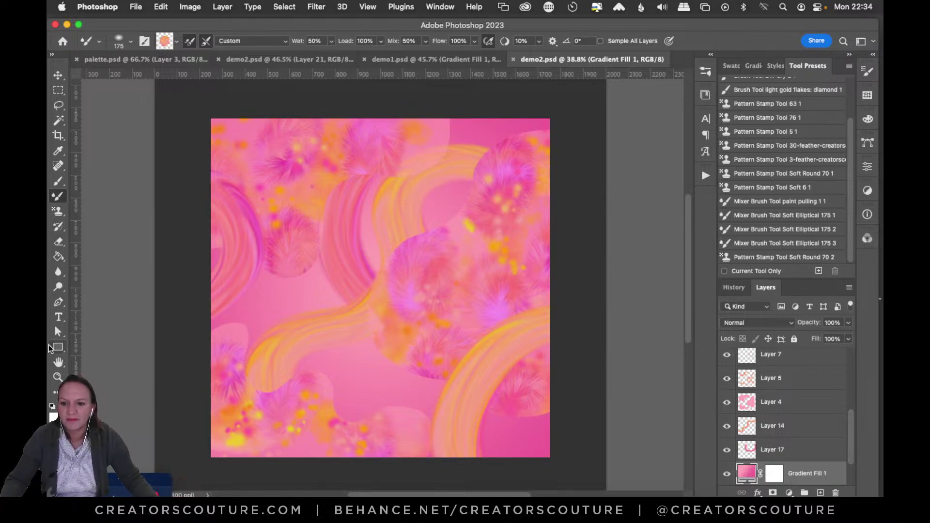
{"action": "left_click", "coordinate": [58, 377]}
{"action": "left_click_drag", "start_coordinate": [373, 243], "coordinate": [385, 245]}
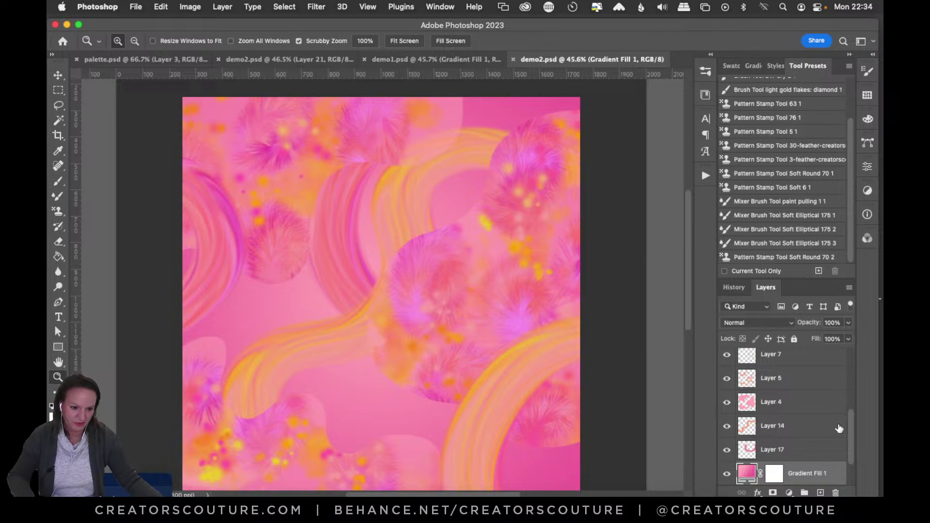
{"action": "left_click_drag", "start_coordinate": [853, 433], "coordinate": [814, 377]}
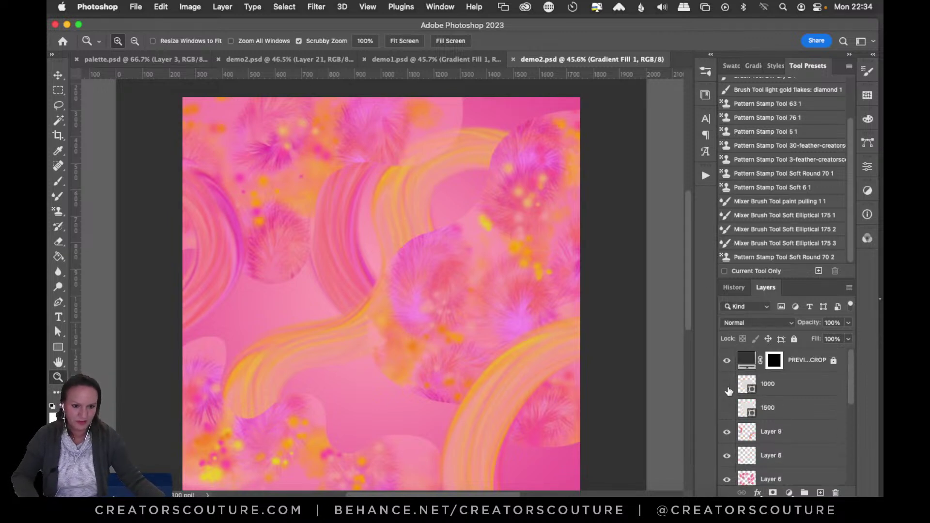
{"action": "left_click", "coordinate": [728, 387]}
{"action": "double_click", "coordinate": [747, 384]}
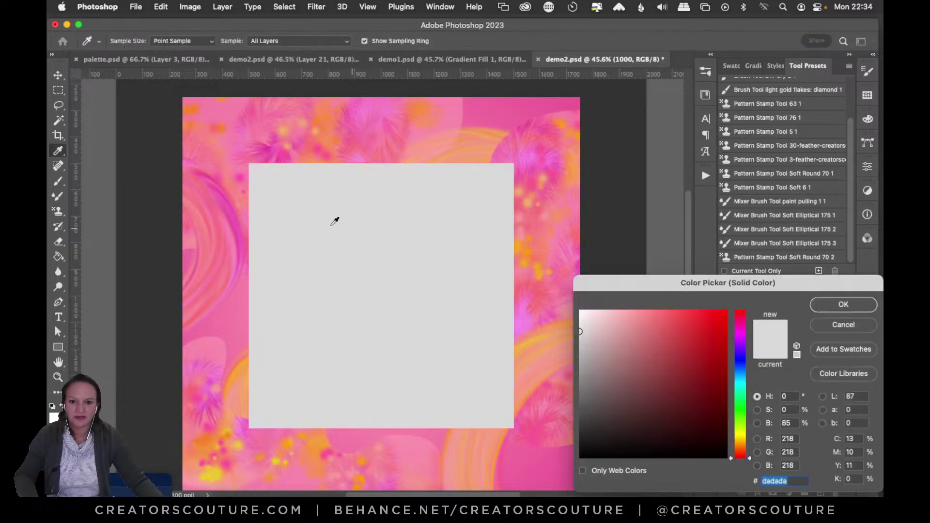
{"action": "left_click", "coordinate": [842, 305]}
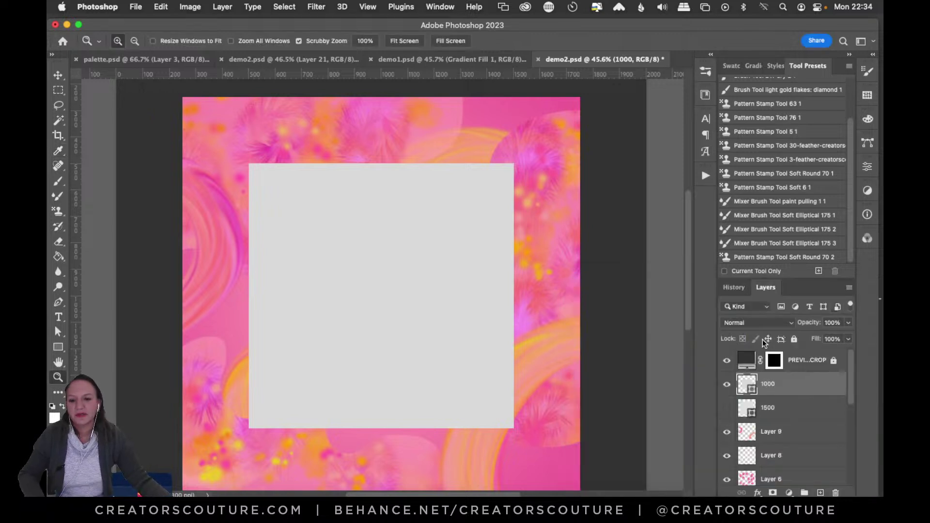
{"action": "left_click", "coordinate": [727, 384]}
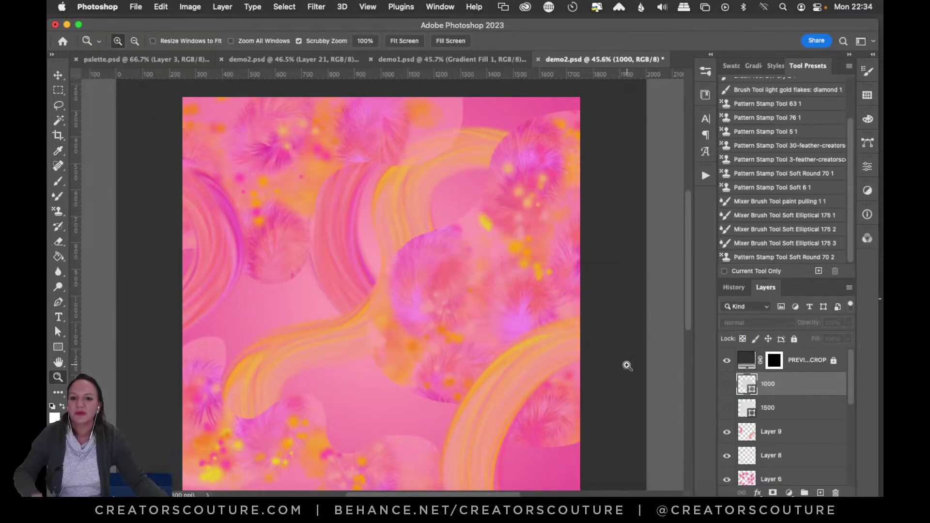
Examine the layer stack of the working demo2.psd, toggling the visibility of Layer 9 and Layer 4 and selecting Layer 4
{"action": "left_click", "coordinate": [277, 58]}
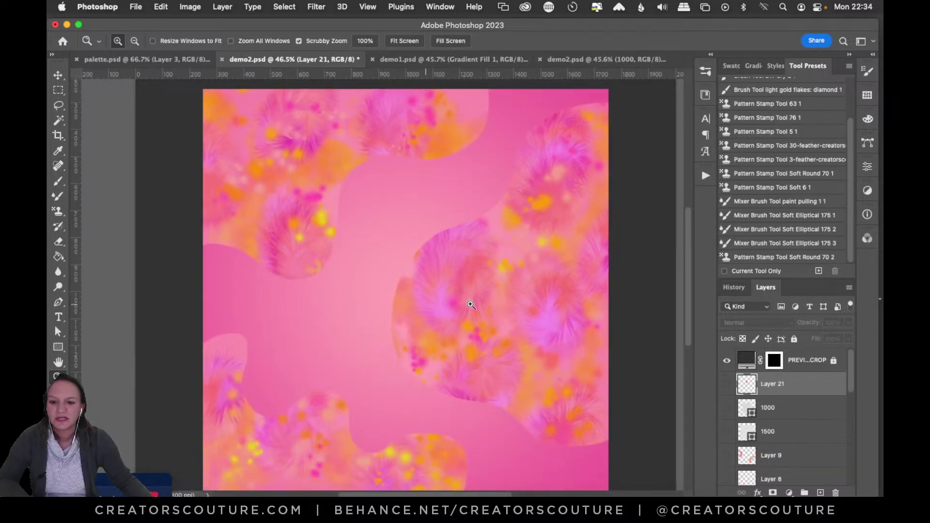
{"action": "scroll", "coordinate": [480, 295], "scroll_direction": "down", "scroll_amount": 2}
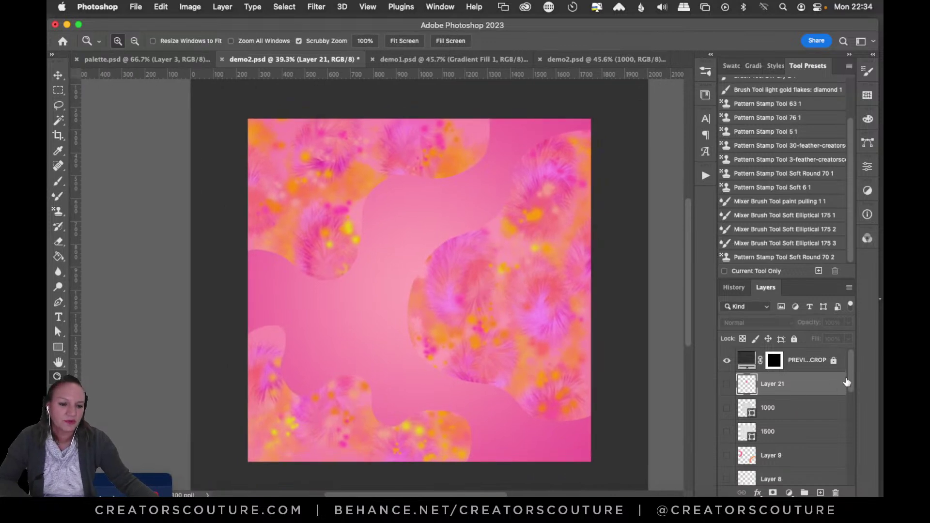
{"action": "scroll", "coordinate": [843, 381], "scroll_direction": "down", "scroll_amount": 3}
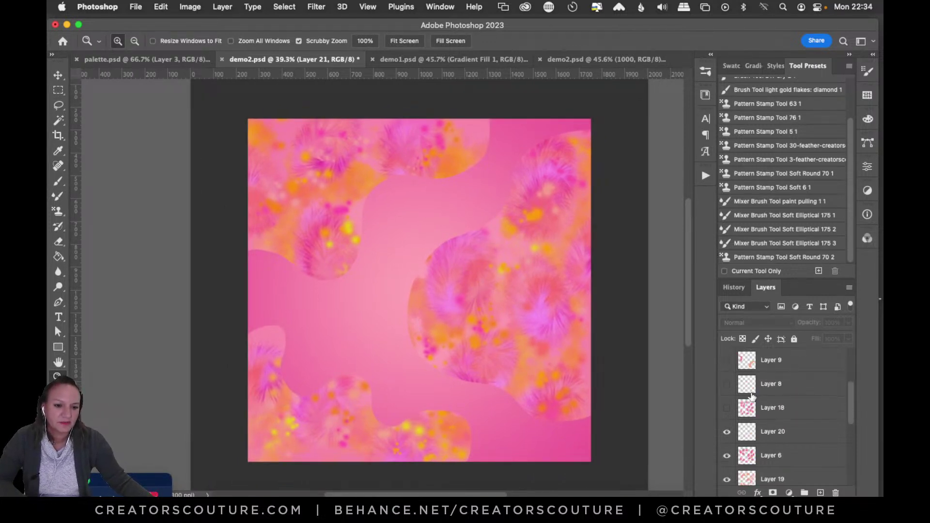
{"action": "left_click", "coordinate": [727, 363]}
{"action": "left_click", "coordinate": [727, 362]}
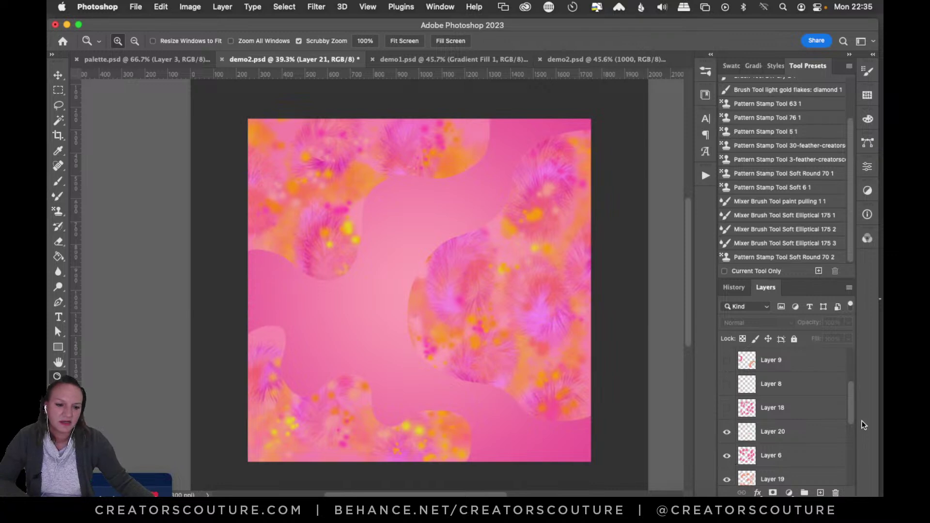
{"action": "scroll", "coordinate": [851, 409], "scroll_direction": "down", "scroll_amount": 3}
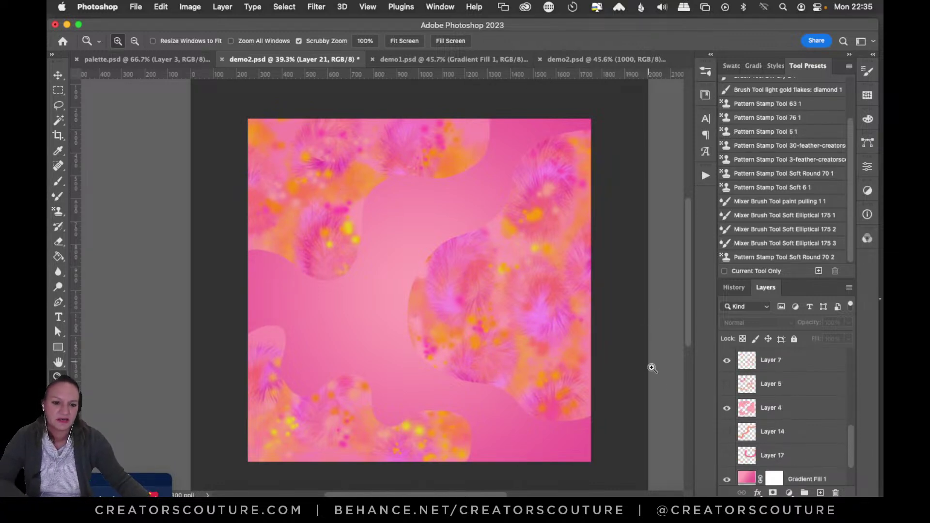
{"action": "left_click", "coordinate": [726, 409]}
{"action": "left_click", "coordinate": [726, 408]}
{"action": "left_click", "coordinate": [777, 408]}
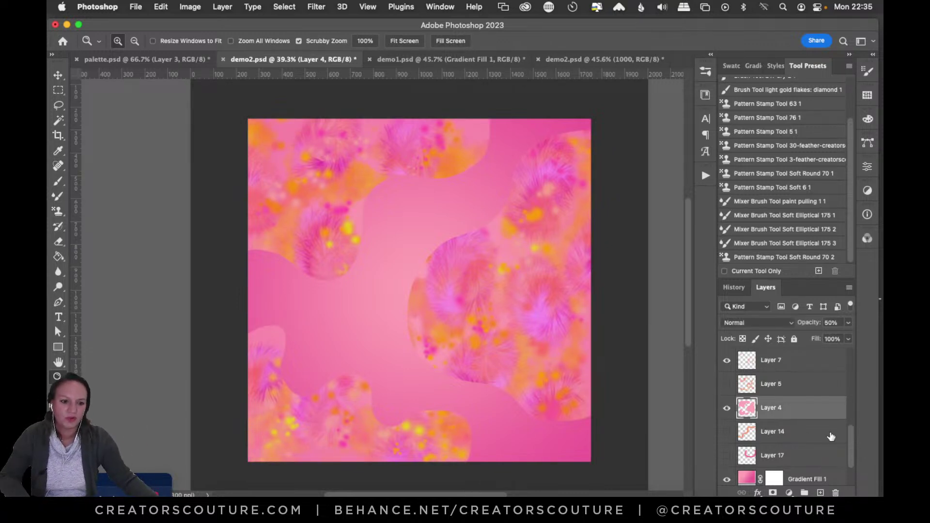
Add a new layer directly above Layer 8 in demo2.psd, briefly showing Layer 9 to check its ribbons
{"action": "left_click_drag", "start_coordinate": [850, 437], "coordinate": [837, 381]}
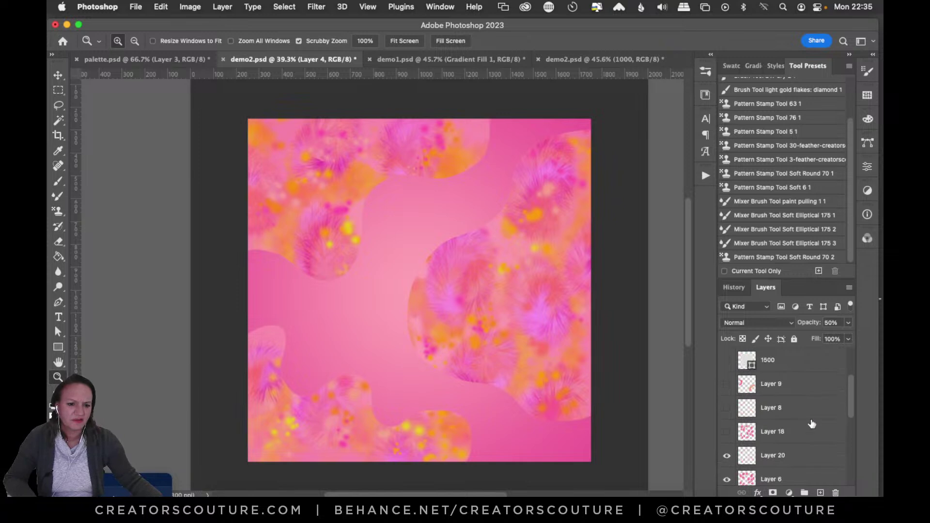
{"action": "left_click", "coordinate": [783, 416]}
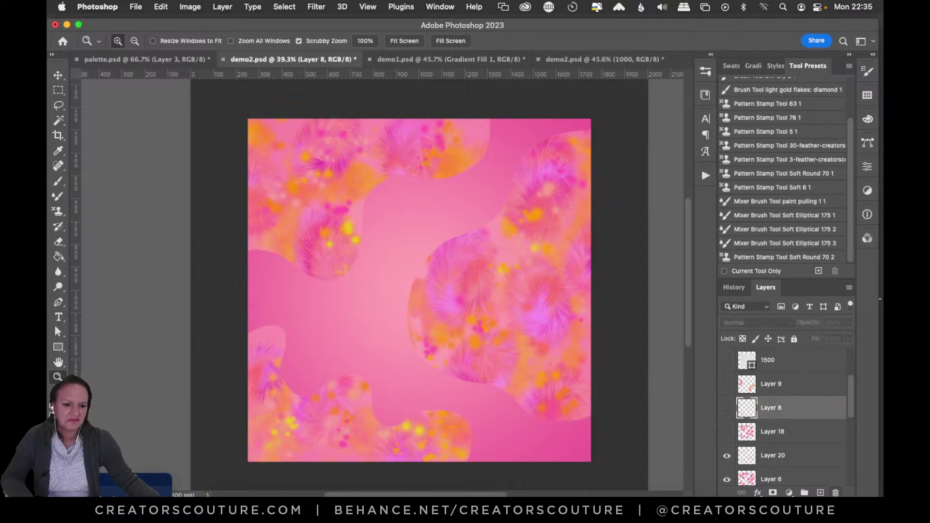
{"action": "left_click", "coordinate": [820, 492]}
{"action": "left_click", "coordinate": [727, 384]}
{"action": "left_click", "coordinate": [726, 385]}
Load the Mixer Brush from palette.psd's upper-right pink swatch and paint a curved ribbon across the lower-right corner of demo2.psd on the new layer
{"action": "left_click", "coordinate": [58, 197]}
{"action": "left_click", "coordinate": [146, 59]}
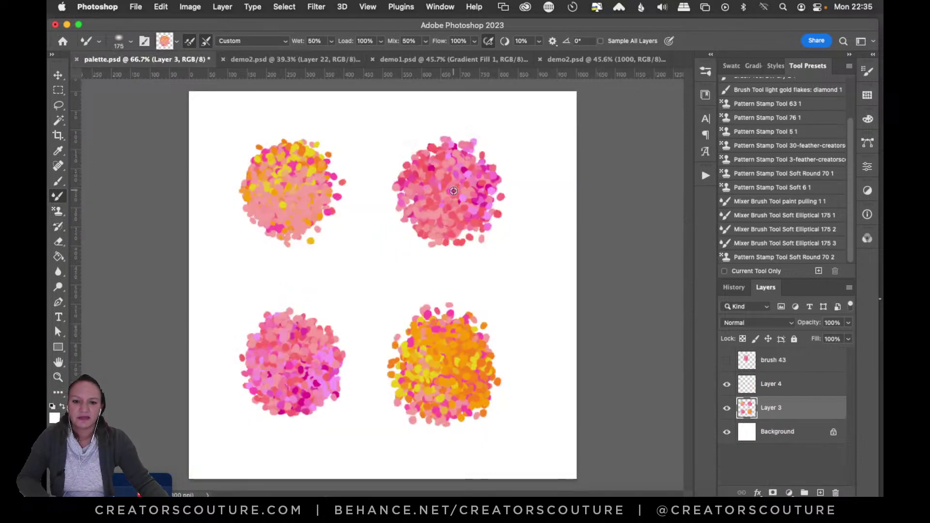
{"action": "left_click", "coordinate": [448, 192], "text": "alt"}
{"action": "left_click", "coordinate": [271, 59]}
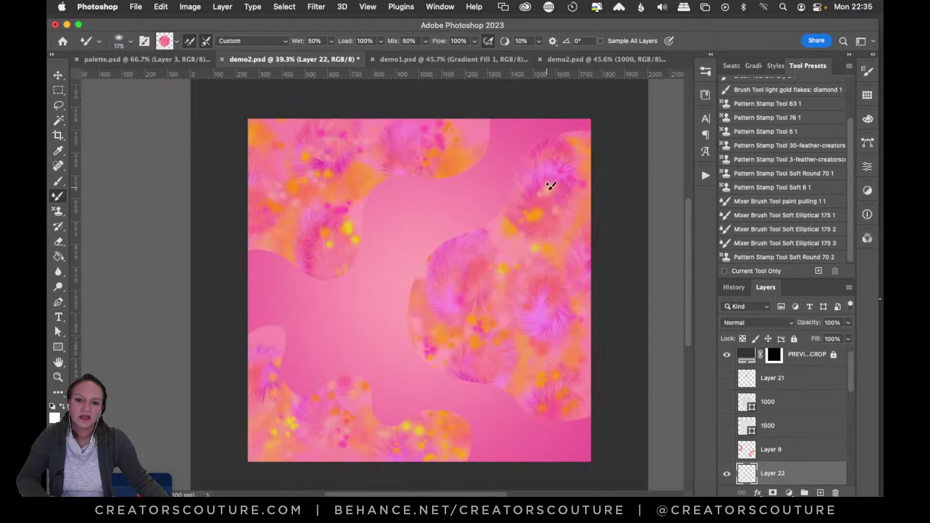
{"action": "left_click_drag", "start_coordinate": [615, 293], "coordinate": [473, 460]}
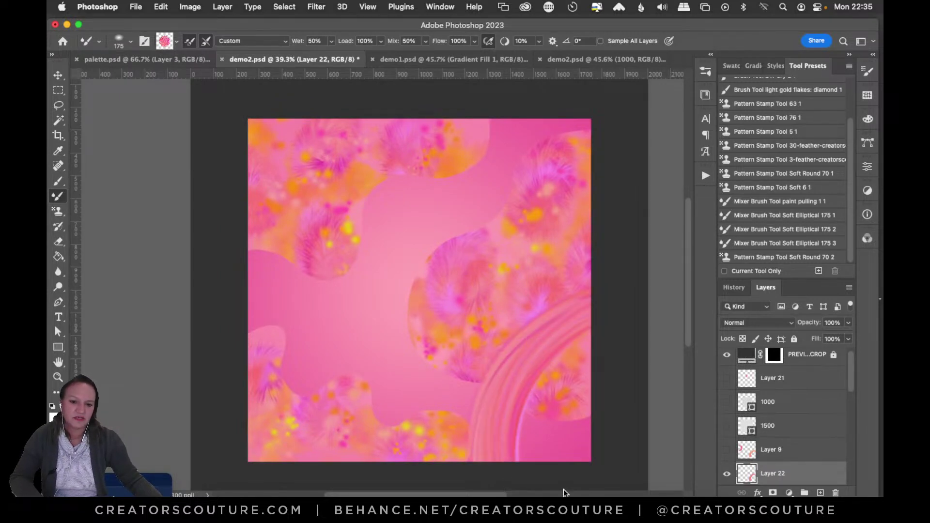
Load the orange swatch from palette.psd, try an arc-shaped ribbon along the left edge of demo2.psd's artwork, and undo it
{"action": "left_click", "coordinate": [168, 60]}
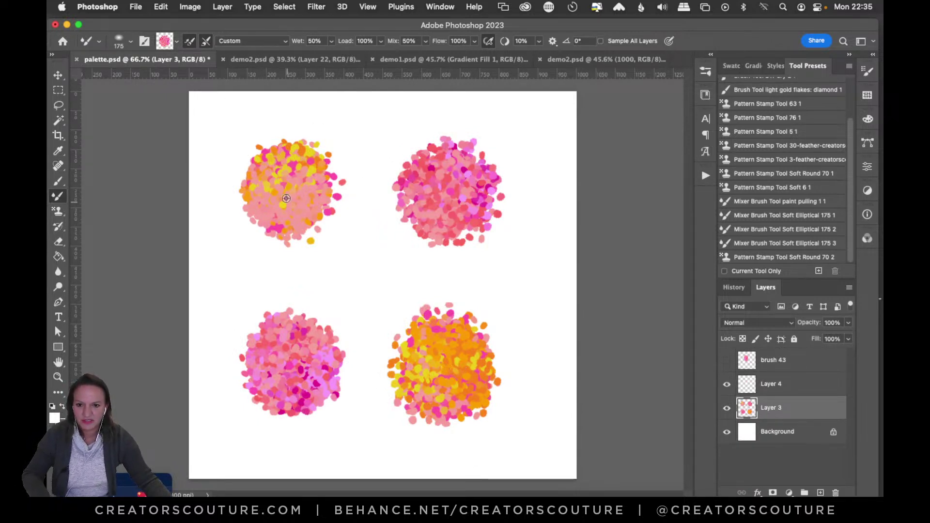
{"action": "left_click", "coordinate": [441, 368], "text": "alt"}
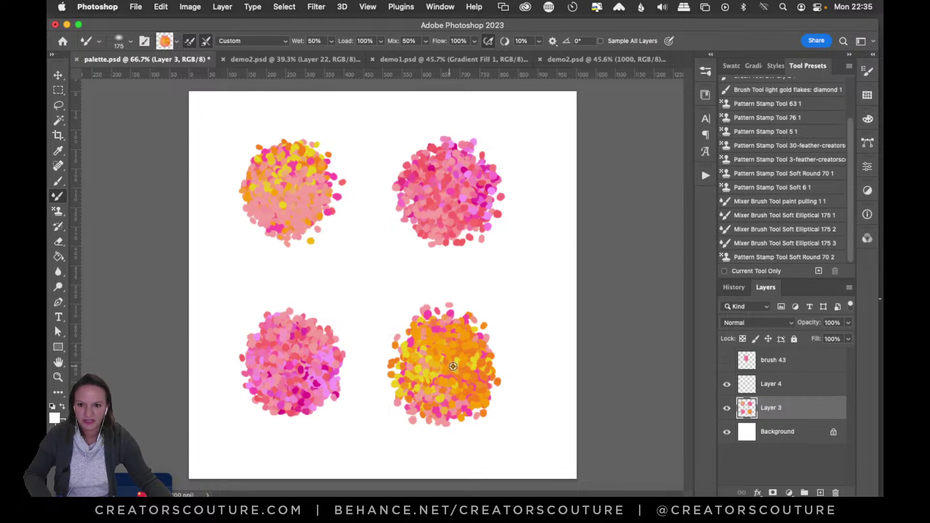
{"action": "left_click", "coordinate": [299, 61]}
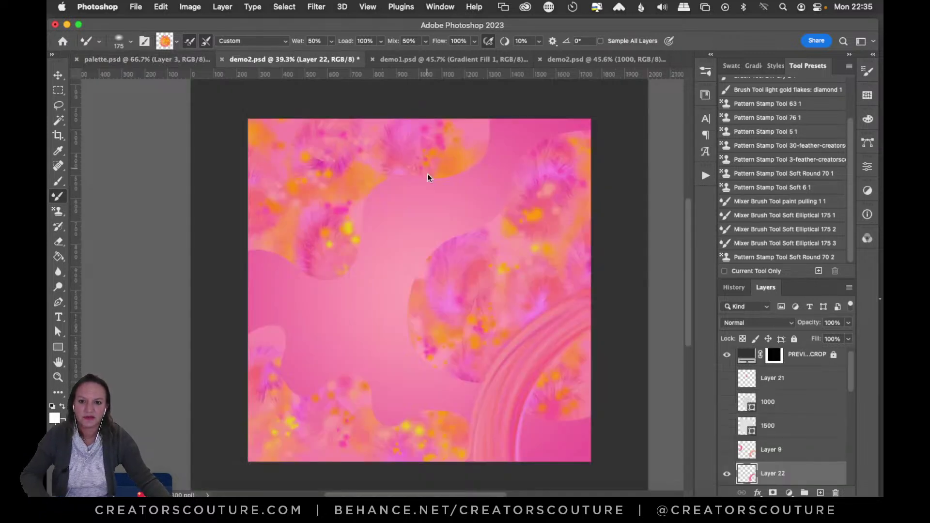
{"action": "mouse_move", "coordinate": [269, 184]}
{"action": "left_mouse_down"}
{"action": "mouse_move", "coordinate": [231, 176]}
{"action": "mouse_move", "coordinate": [312, 331]}
{"action": "mouse_move", "coordinate": [146, 380]}
{"action": "left_mouse_up"}
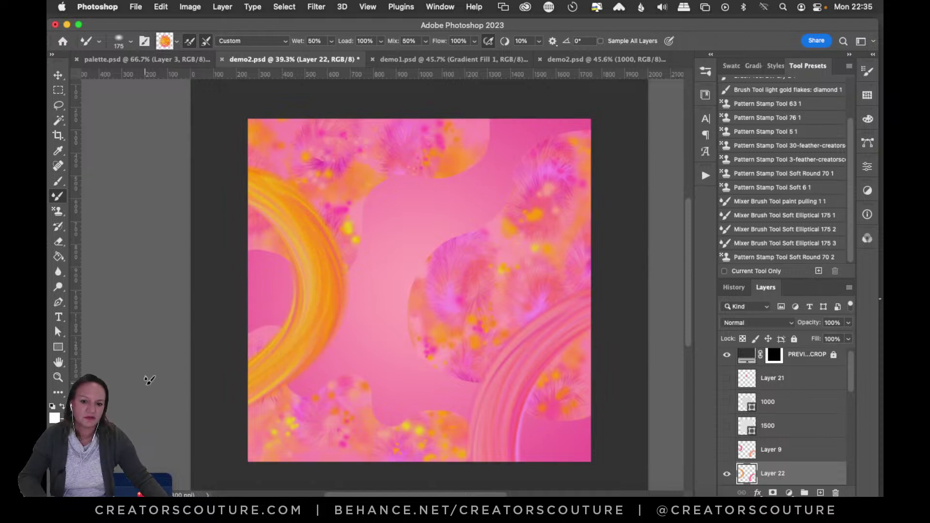
{"action": "key", "text": "super+z"}
Load the Mixer Brush from palette.psd's peach and yellow swatch and paint an arc-shaped ribbon bulging in from the left edge of demo2.psd's artwork
{"action": "left_click", "coordinate": [209, 59]}
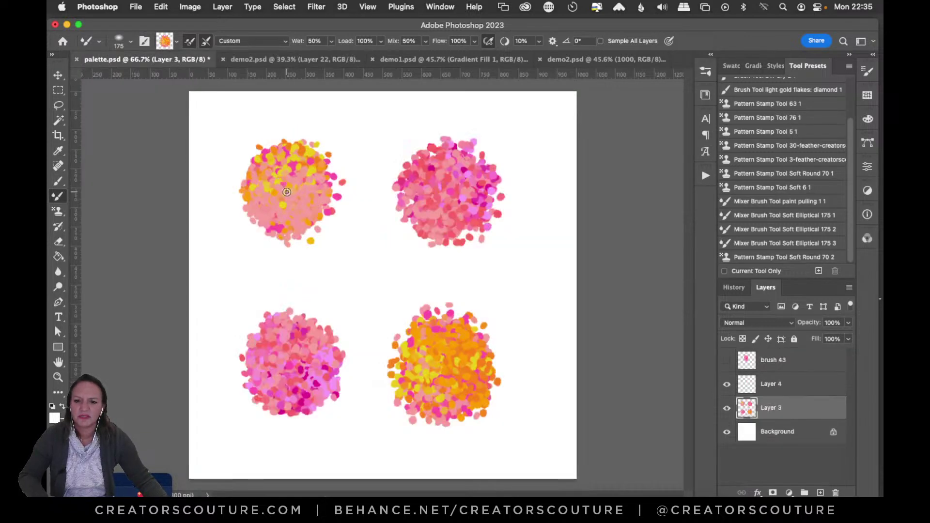
{"action": "left_click", "coordinate": [291, 59]}
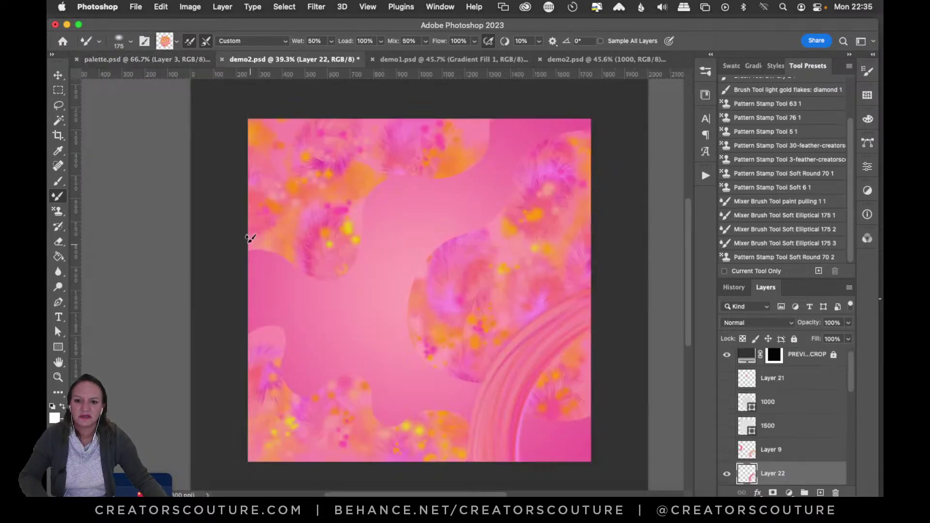
{"action": "key", "text": "super+z"}
{"action": "left_click_drag", "start_coordinate": [241, 209], "coordinate": [173, 372]}
{"action": "key", "text": "super+z"}
{"action": "mouse_move", "coordinate": [262, 213]}
{"action": "left_mouse_down"}
{"action": "mouse_move", "coordinate": [277, 231]}
{"action": "mouse_move", "coordinate": [154, 400]}
{"action": "left_mouse_up"}
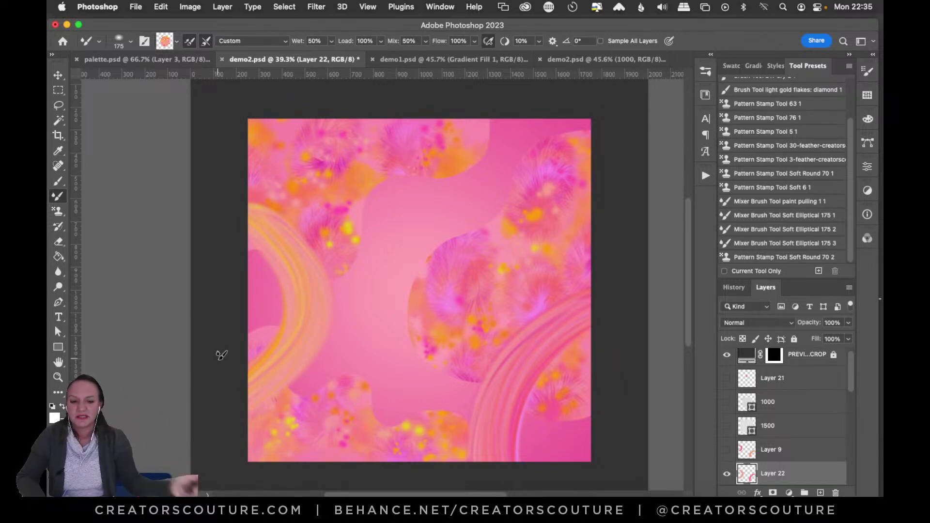
Add a new layer above Layer 5 and paint a peach-yellow ribbon curving from the artwork's top middle down behind the central textured shape
{"action": "left_click_drag", "start_coordinate": [850, 374], "coordinate": [839, 440]}
{"action": "left_click", "coordinate": [780, 412]}
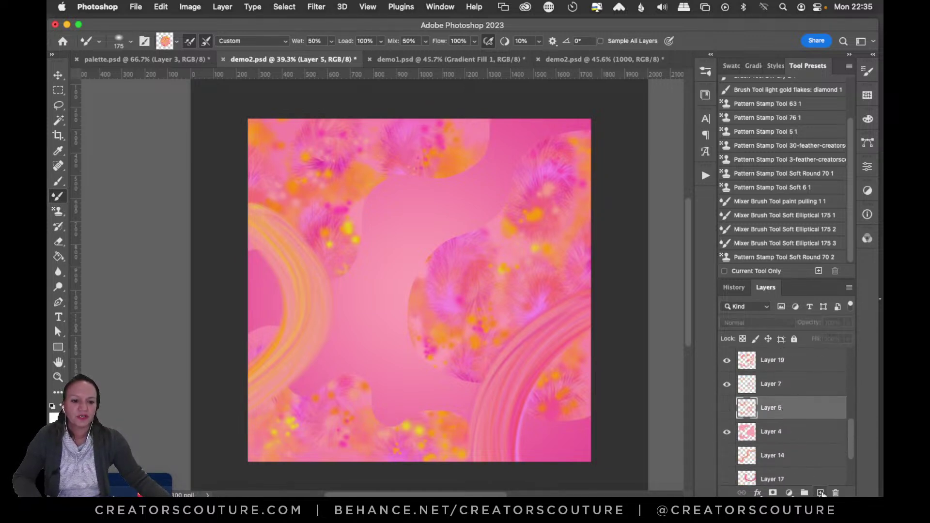
{"action": "left_click", "coordinate": [823, 493]}
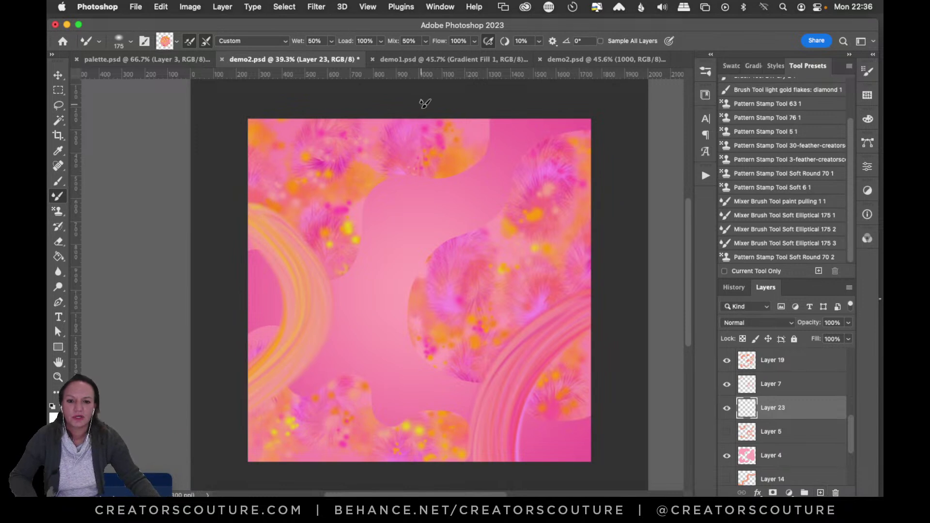
{"action": "left_click_drag", "start_coordinate": [385, 177], "coordinate": [492, 251]}
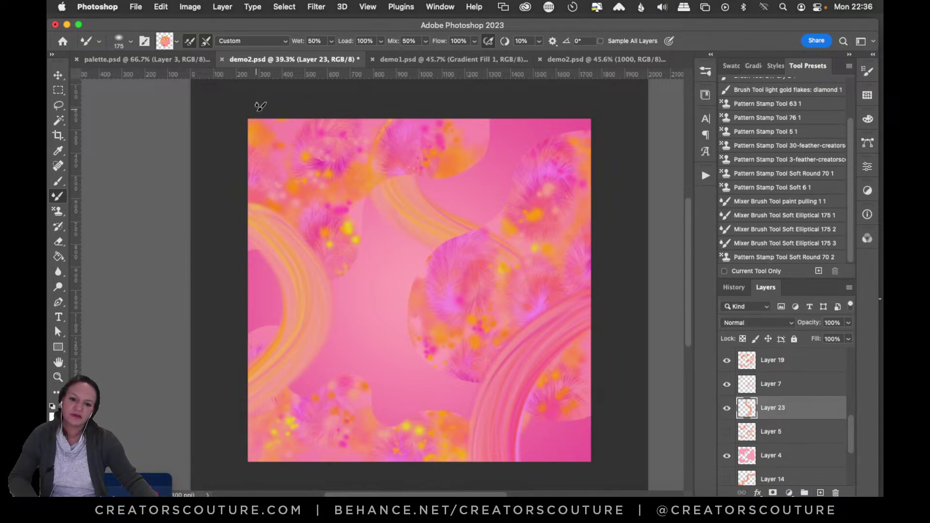
Reload the brush from the upper-right pink swatch and paint pink ribbons across the lower middle and upper-right corner of demo2.psd behind the textured shapes
{"action": "left_click", "coordinate": [197, 58]}
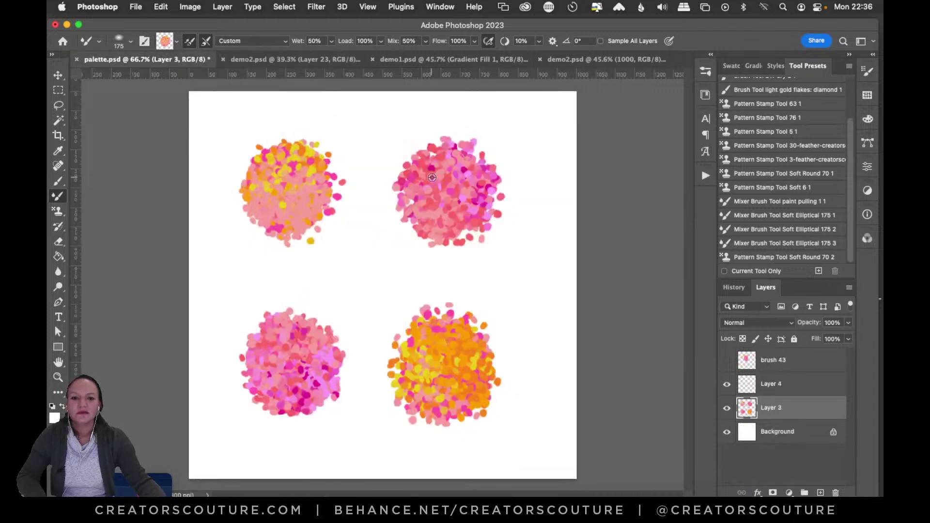
{"action": "left_click", "coordinate": [448, 193], "text": "alt"}
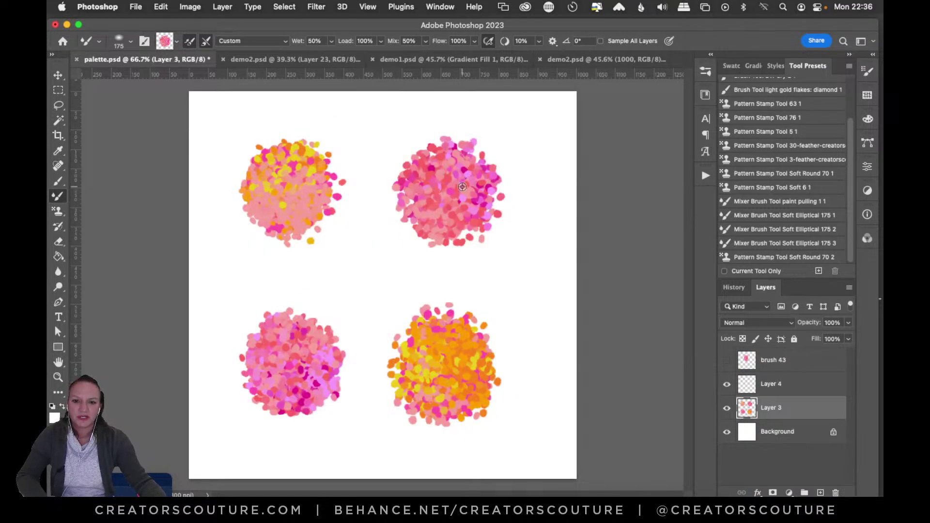
{"action": "left_click", "coordinate": [293, 59]}
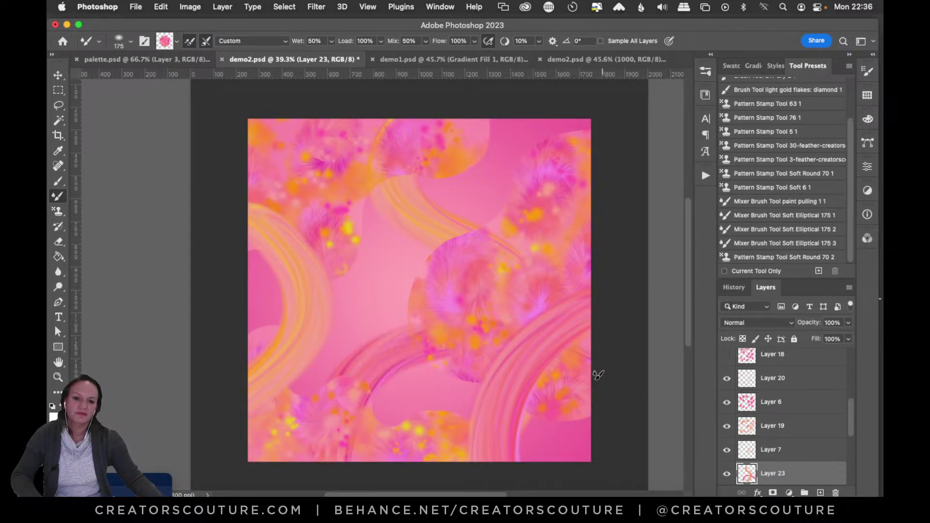
{"action": "left_click_drag", "start_coordinate": [556, 114], "coordinate": [617, 246]}
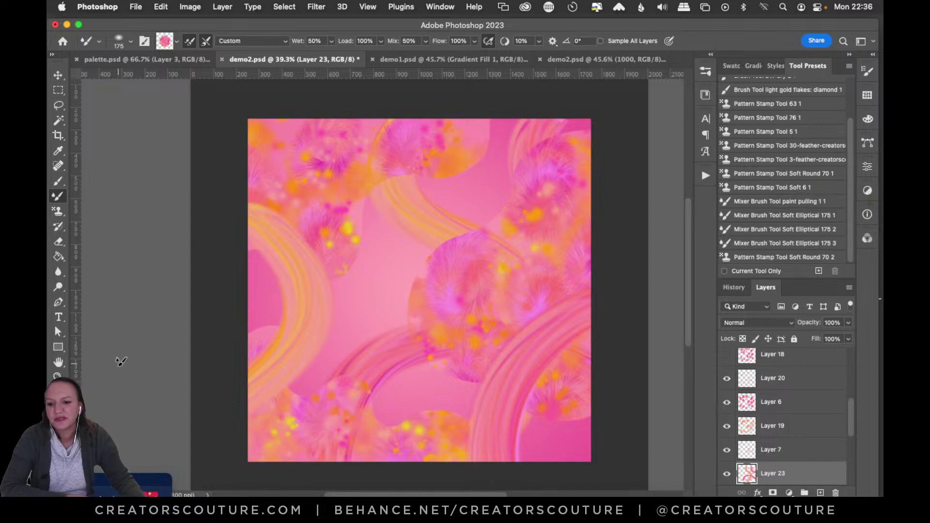
{"action": "double_click", "coordinate": [58, 376]}
{"action": "left_click_drag", "start_coordinate": [454, 297], "coordinate": [420, 346]}
{"action": "left_click", "coordinate": [417, 350], "text": "alt"}
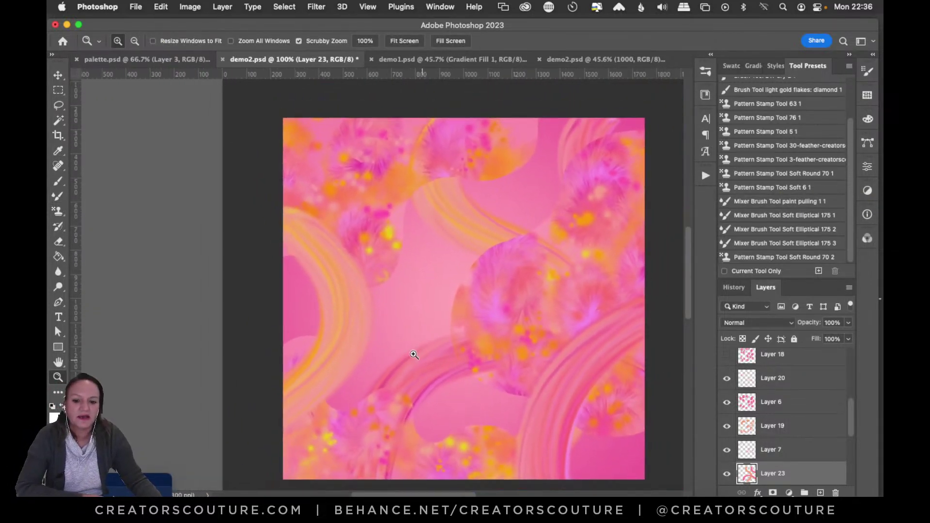
{"action": "left_click_drag", "start_coordinate": [688, 267], "coordinate": [684, 292]}
Open boots.psd from the recent files and compare its painted boots with the ribbon artwork in demo2.psd
{"action": "left_click", "coordinate": [63, 42]}
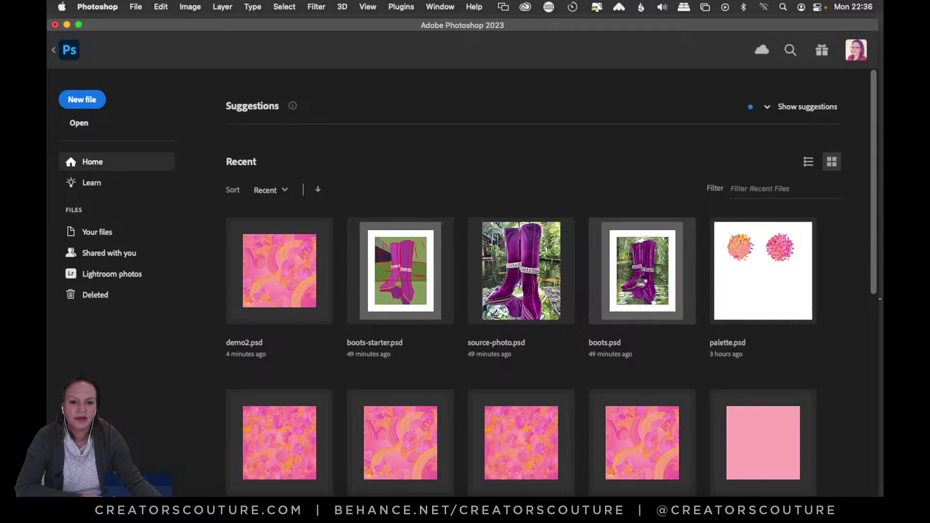
{"action": "left_click", "coordinate": [643, 278]}
{"action": "left_click_drag", "start_coordinate": [394, 275], "coordinate": [418, 263]}
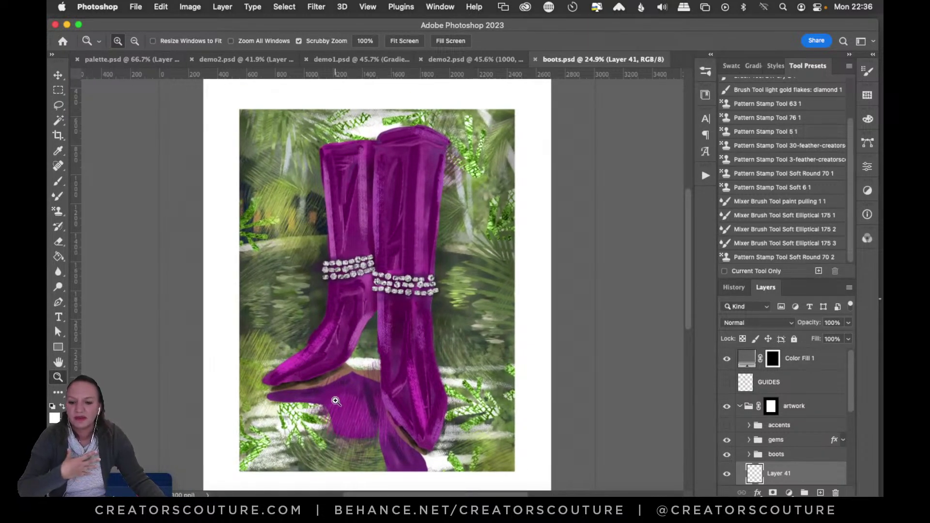
{"action": "left_click_drag", "start_coordinate": [388, 356], "coordinate": [386, 365]}
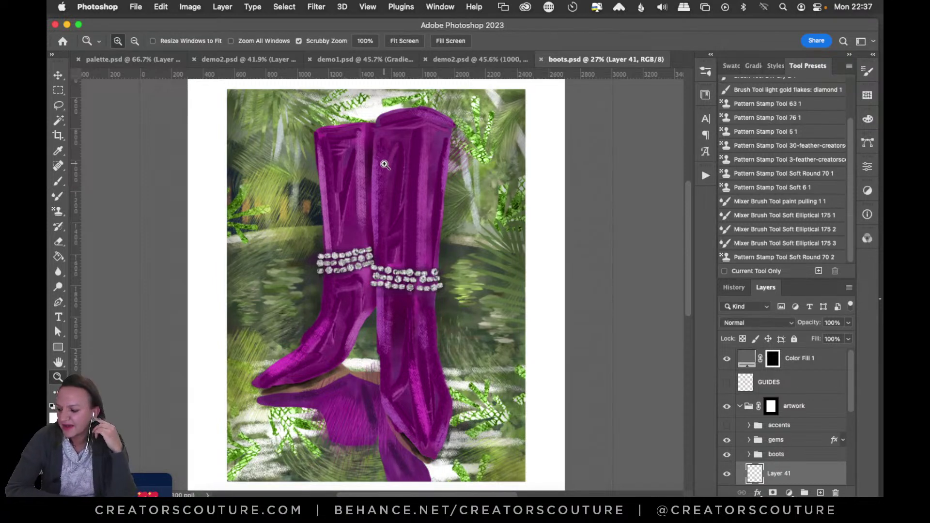
{"action": "left_click", "coordinate": [240, 58]}
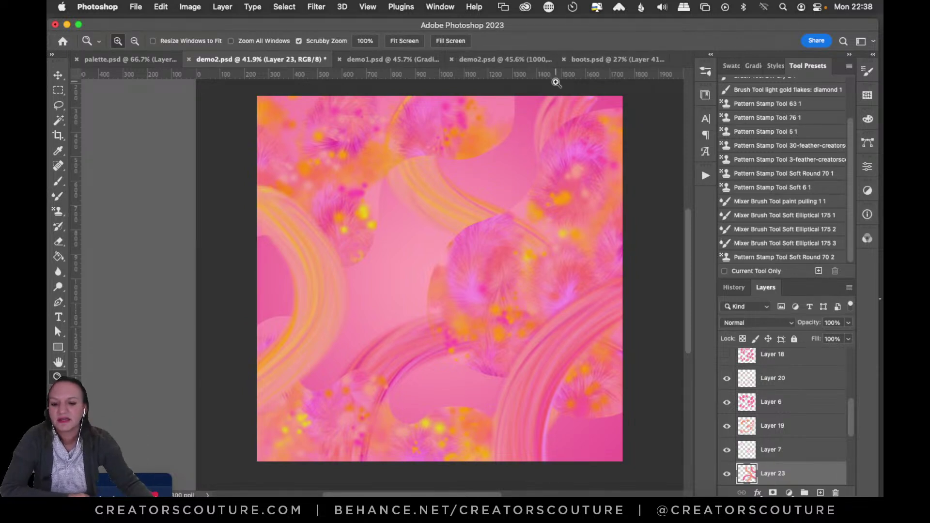
{"action": "left_click", "coordinate": [586, 59]}
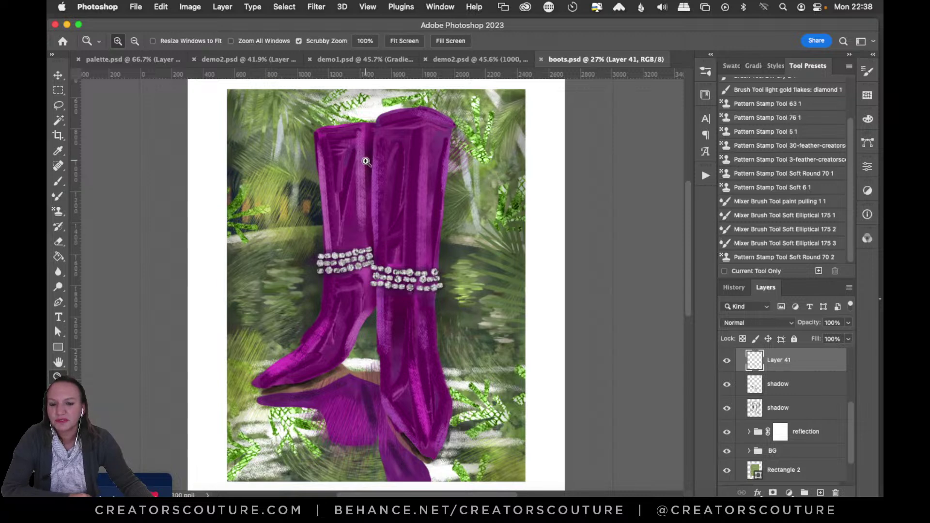
{"action": "mouse_move", "coordinate": [387, 127]}
{"action": "left_mouse_down"}
{"action": "mouse_move", "coordinate": [399, 119]}
{"action": "mouse_move", "coordinate": [392, 130]}
{"action": "left_mouse_up"}
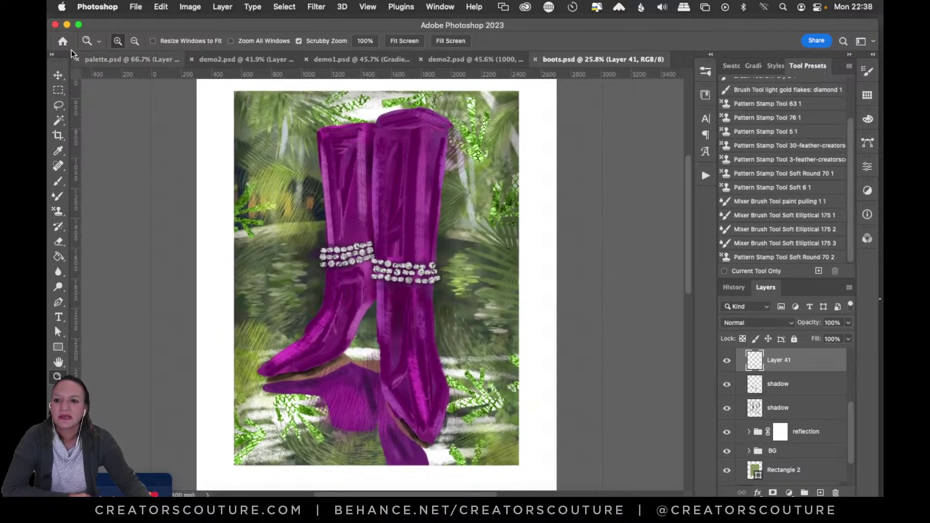
Open boots-starter.psd from the recent files, view its flat-color sketch, and return to boots.psd for comparison
{"action": "left_click", "coordinate": [63, 40]}
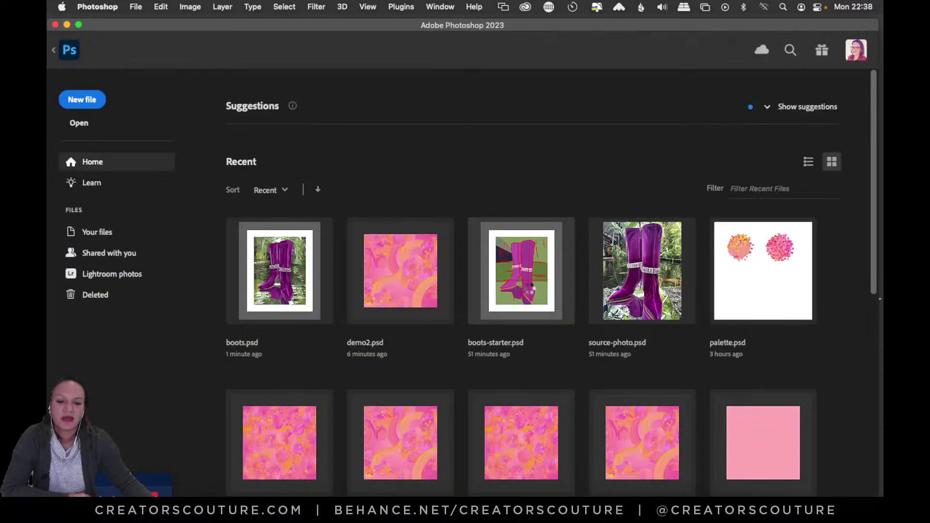
{"action": "left_click", "coordinate": [518, 284]}
{"action": "left_click_drag", "start_coordinate": [385, 264], "coordinate": [411, 250]}
{"action": "left_click", "coordinate": [418, 275], "text": "alt"}
{"action": "left_click_drag", "start_coordinate": [415, 288], "coordinate": [437, 303]}
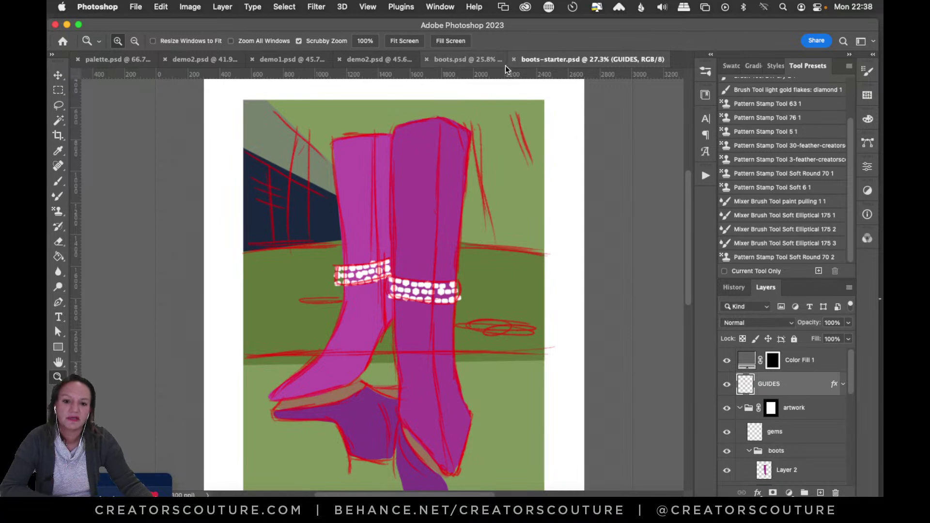
{"action": "left_click", "coordinate": [466, 59]}
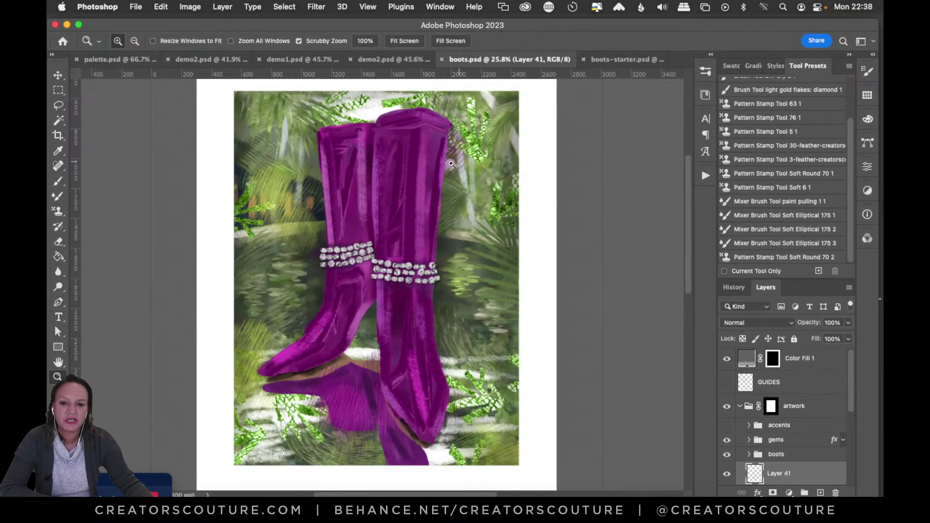
Compare the painted boots in boots.psd with the flat-color sketch in boots-starter.psd
{"action": "left_click", "coordinate": [415, 177]}
{"action": "left_click_drag", "start_coordinate": [418, 173], "coordinate": [411, 191]}
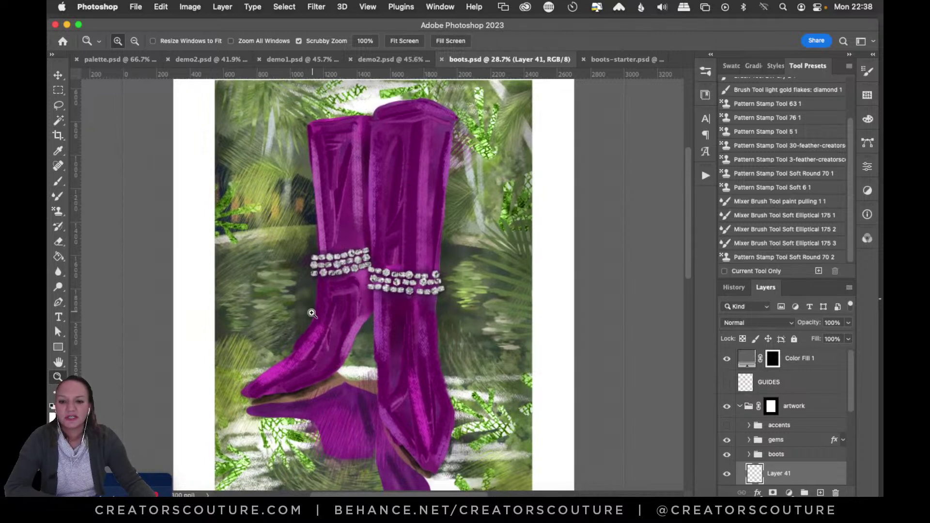
{"action": "left_click", "coordinate": [617, 60]}
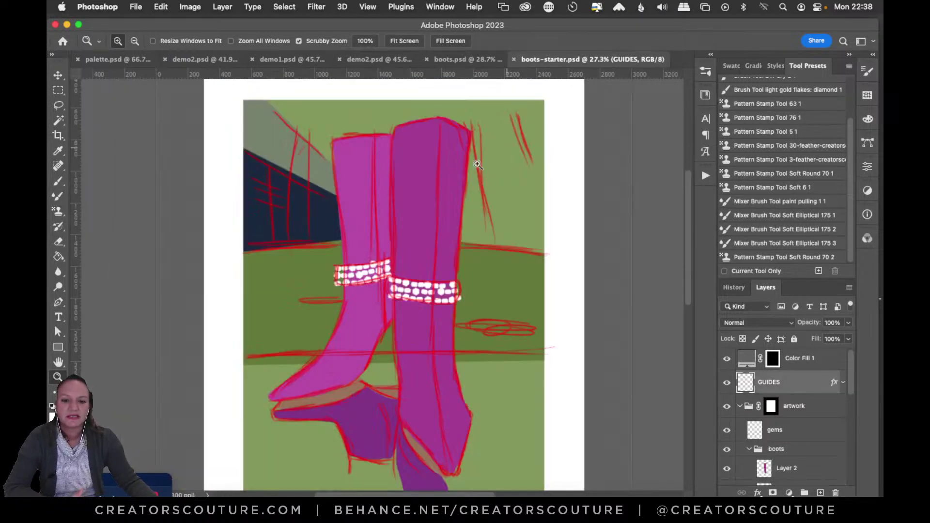
{"action": "left_click", "coordinate": [473, 59]}
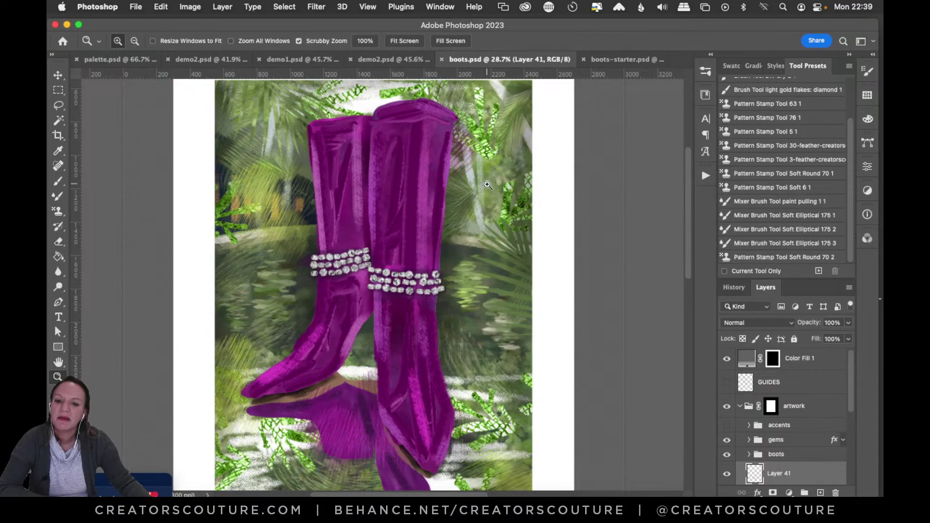
Examine the jeweled ankle bands and the upper part of the painted boots up close in boots.psd
{"action": "left_click", "coordinate": [57, 75]}
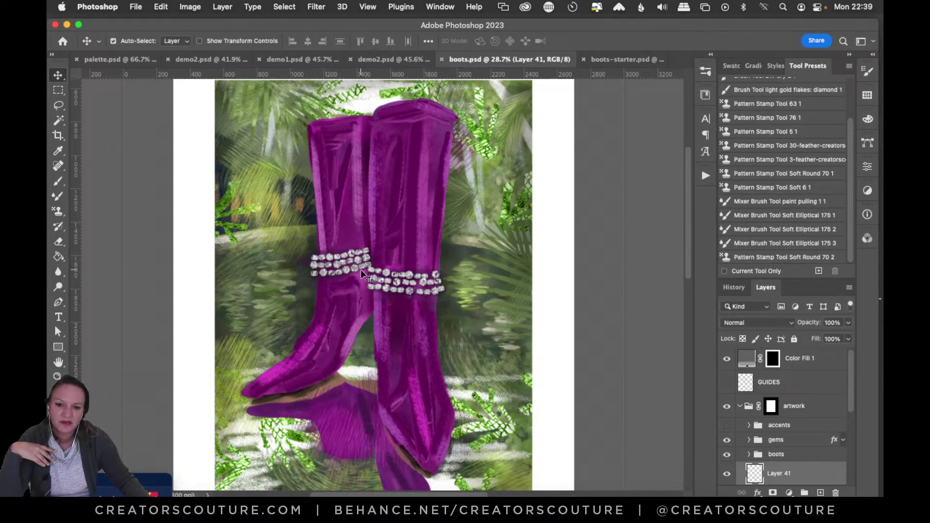
{"action": "key", "text": "z"}
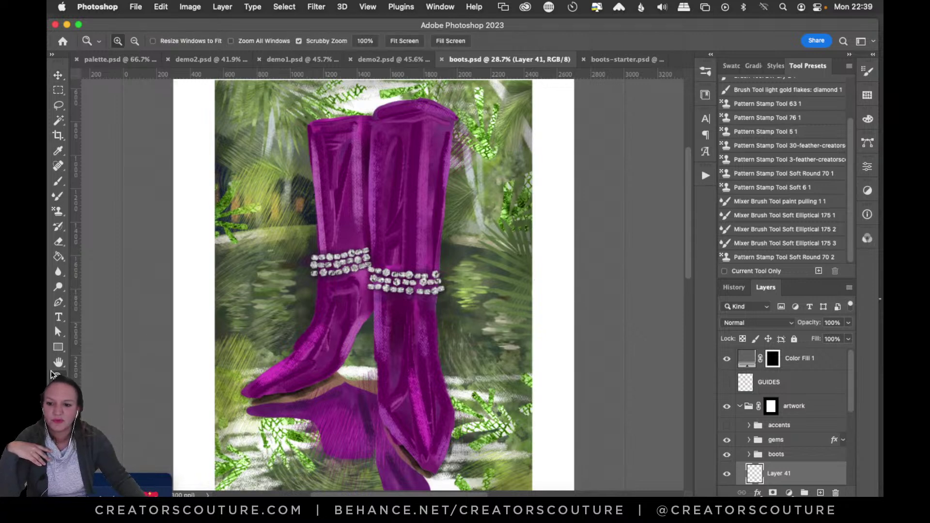
{"action": "left_click_drag", "start_coordinate": [412, 254], "coordinate": [428, 248]}
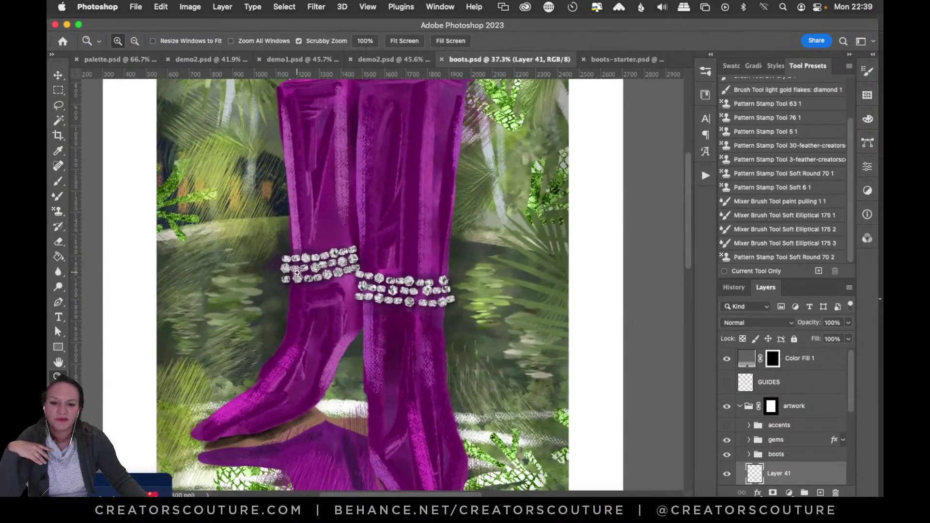
{"action": "left_click_drag", "start_coordinate": [689, 219], "coordinate": [665, 270]}
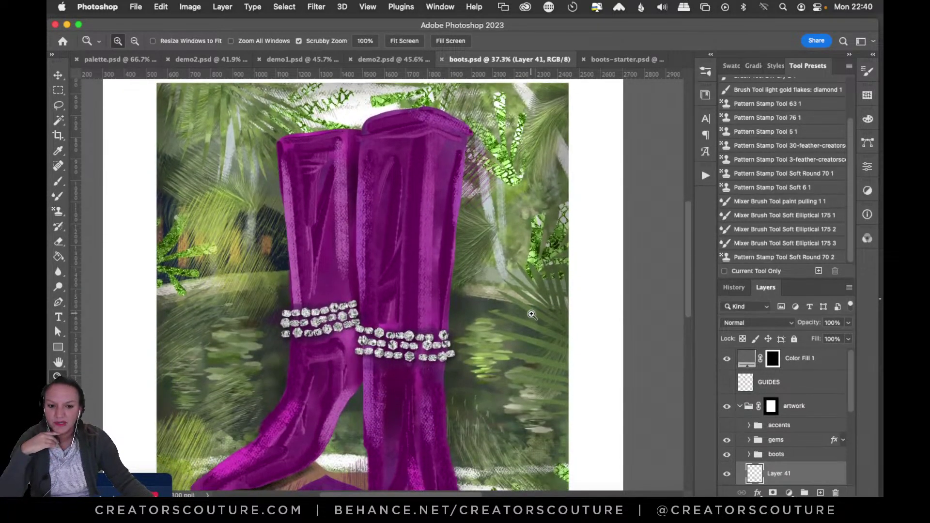
Choose the first brush in the tropical-stamps brush group, the 1333 px palm leaf
{"action": "left_click", "coordinate": [705, 71]}
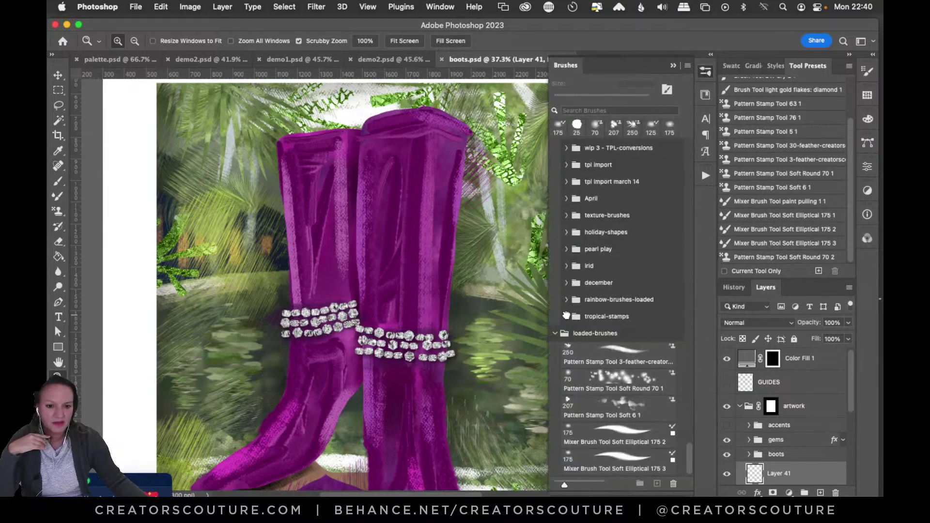
{"action": "left_click", "coordinate": [565, 317]}
{"action": "scroll", "coordinate": [685, 455], "scroll_direction": "down", "scroll_amount": 5}
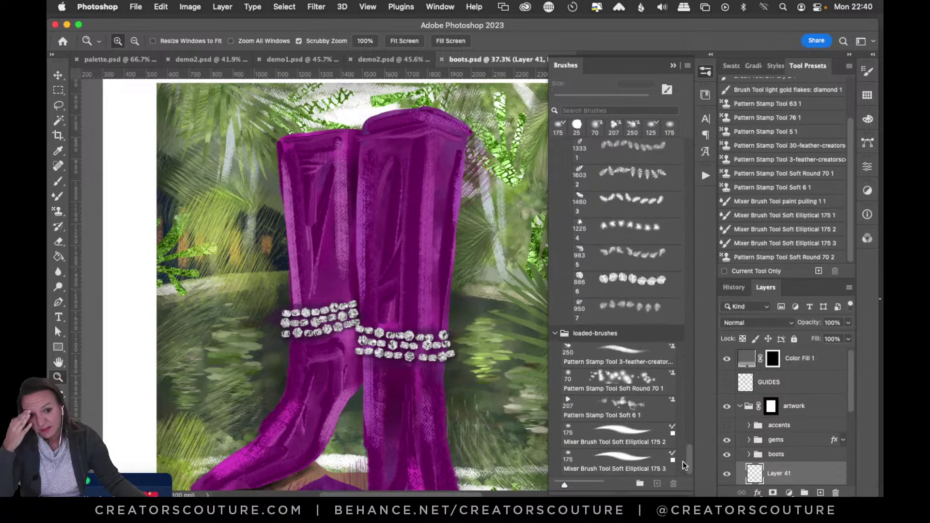
{"action": "scroll", "coordinate": [682, 461], "scroll_direction": "up", "scroll_amount": 4}
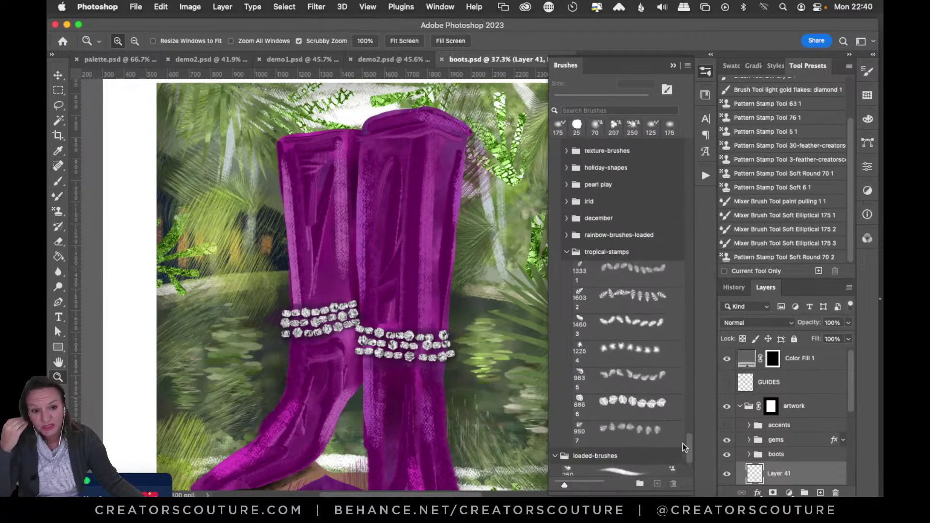
{"action": "left_click", "coordinate": [612, 287]}
Stamp a white palm leaf beside the left boot on Layer 41 twice, undoing each stamp, and close the Brushes panel
{"action": "left_click", "coordinate": [263, 200]}
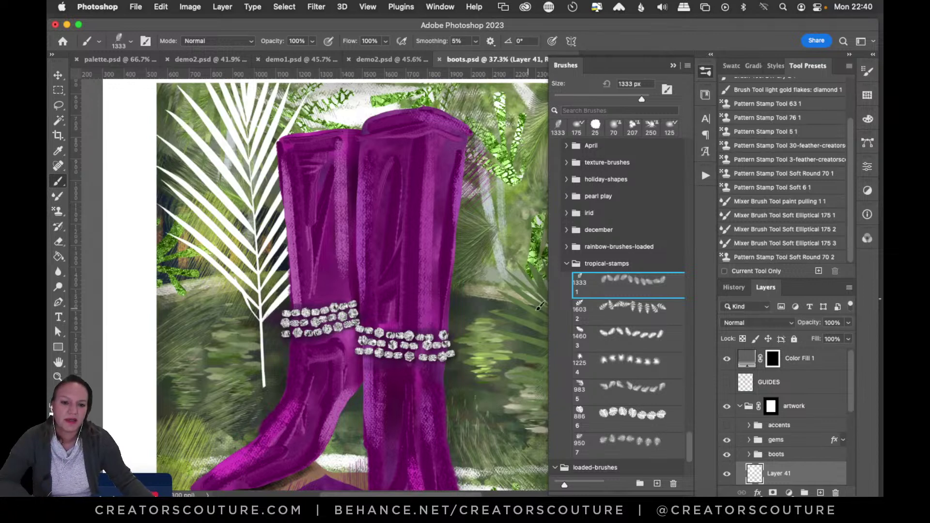
{"action": "key", "text": "super+z"}
{"action": "left_click", "coordinate": [259, 285]}
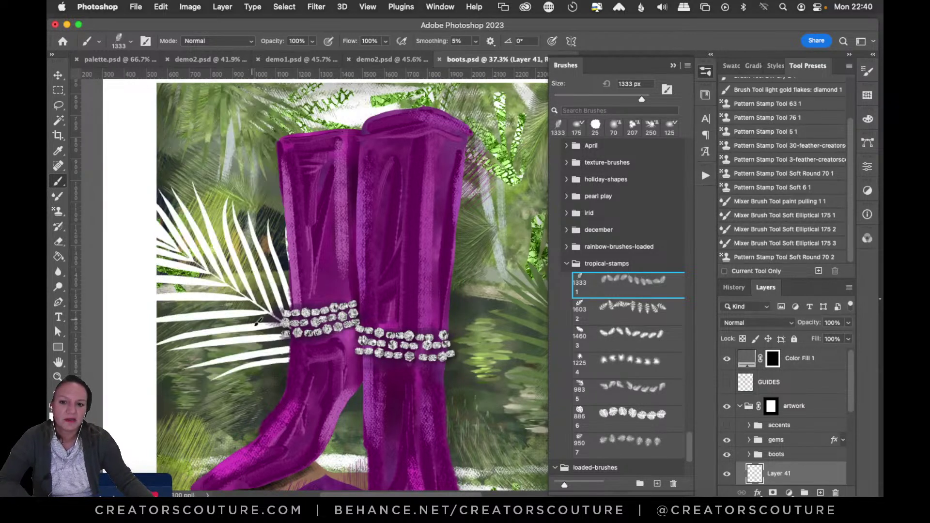
{"action": "key", "text": "super+z"}
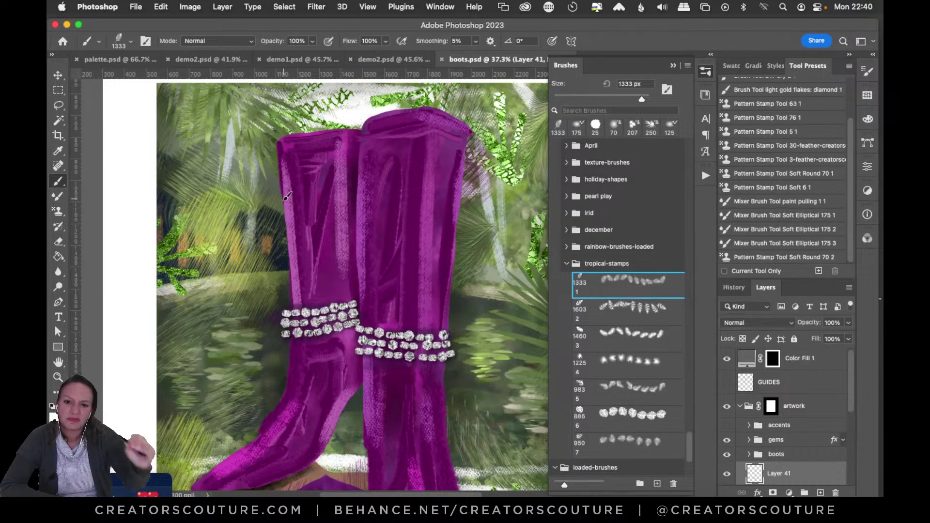
{"action": "left_click", "coordinate": [706, 95]}
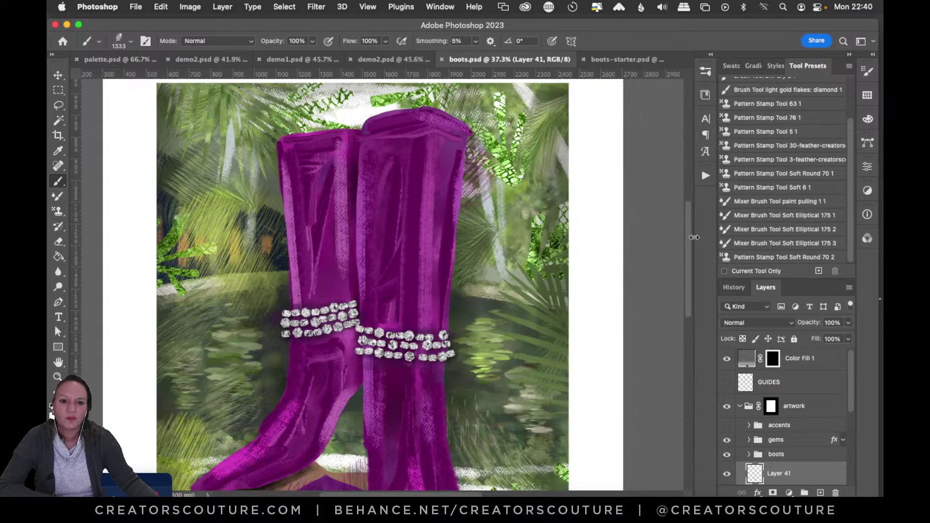
Inspect the painted boots, their reflection and the surrounding foliage strokes from top to bottom in boots.psd
{"action": "scroll", "coordinate": [688, 246], "scroll_direction": "down", "scroll_amount": 5}
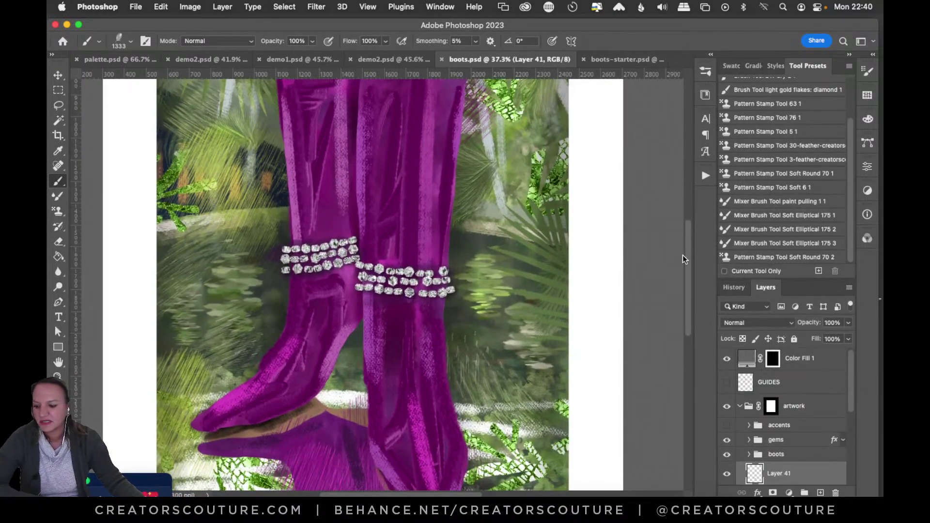
{"action": "scroll", "coordinate": [683, 251], "scroll_direction": "up", "scroll_amount": 2}
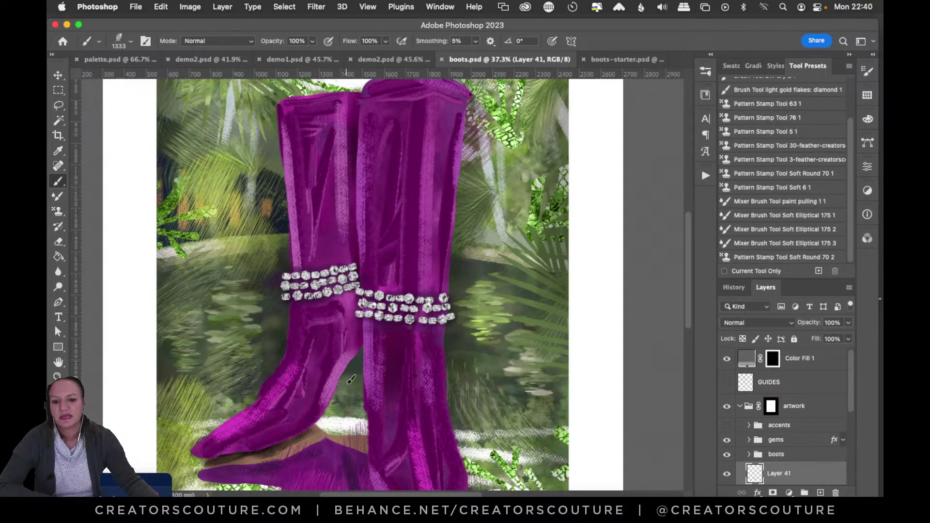
{"action": "scroll", "coordinate": [689, 228], "scroll_direction": "up", "scroll_amount": 3}
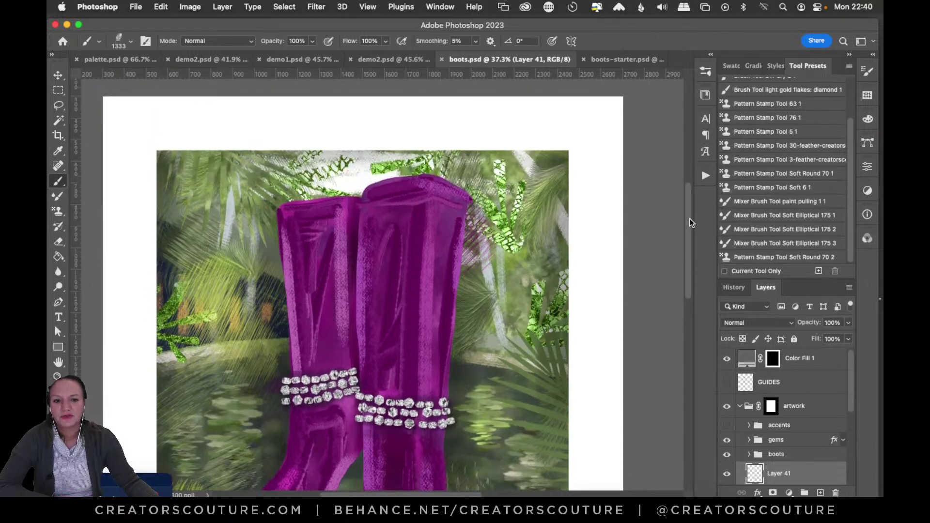
{"action": "left_click_drag", "start_coordinate": [686, 240], "coordinate": [671, 281]}
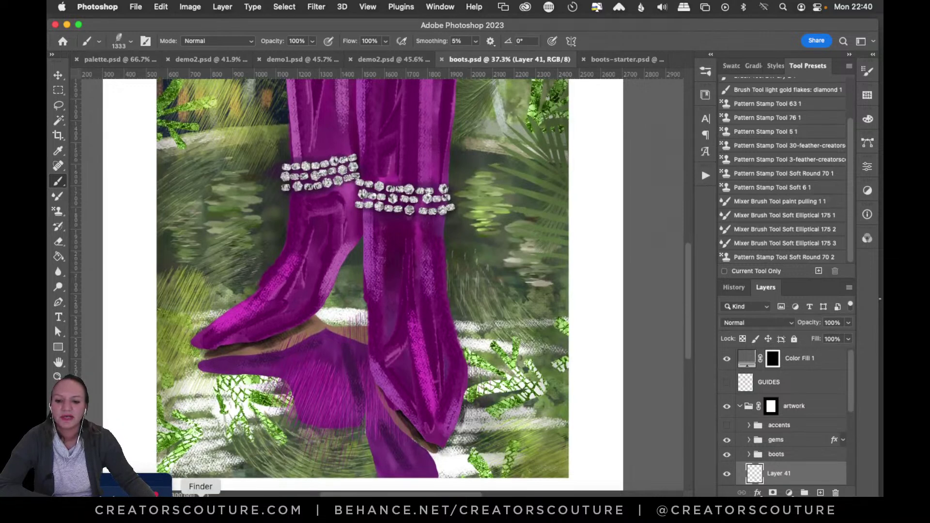
Switch to Finder, view the contents of the boots-illustration folder, and return to Photoshop
{"action": "left_click", "coordinate": [201, 509]}
{"action": "left_click", "coordinate": [476, 160]}
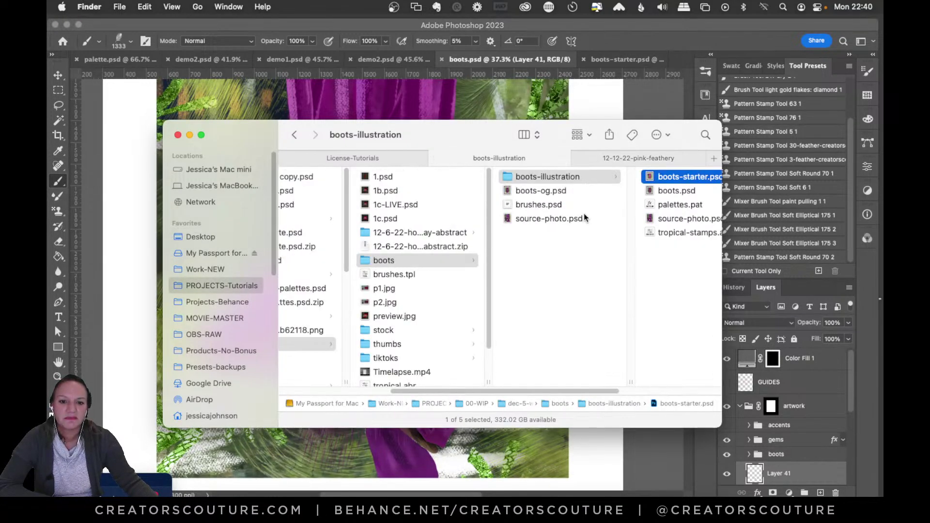
{"action": "left_click", "coordinate": [597, 26]}
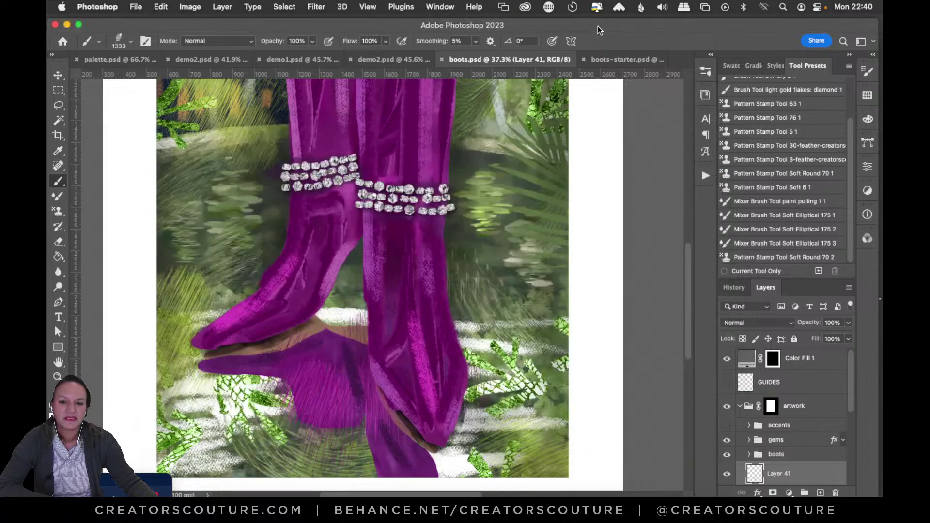
View the whole boots illustration fitted within the Photoshop window
{"action": "left_click_drag", "start_coordinate": [688, 275], "coordinate": [693, 228]}
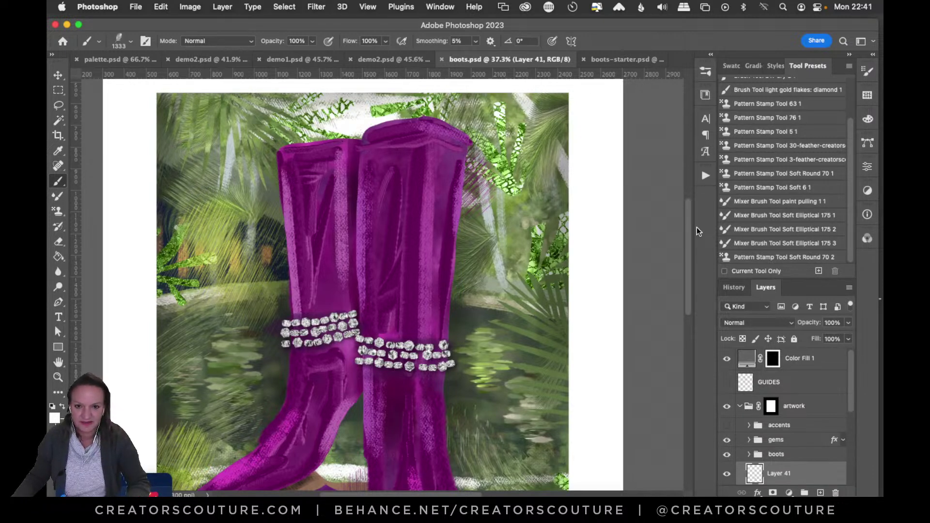
{"action": "key", "text": "super+0"}
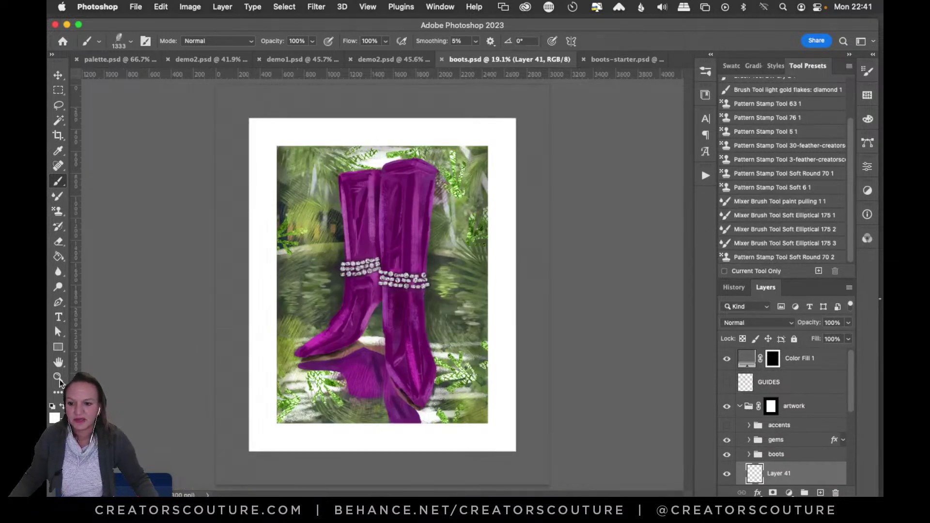
{"action": "key", "text": "z"}
{"action": "left_click", "coordinate": [474, 329]}
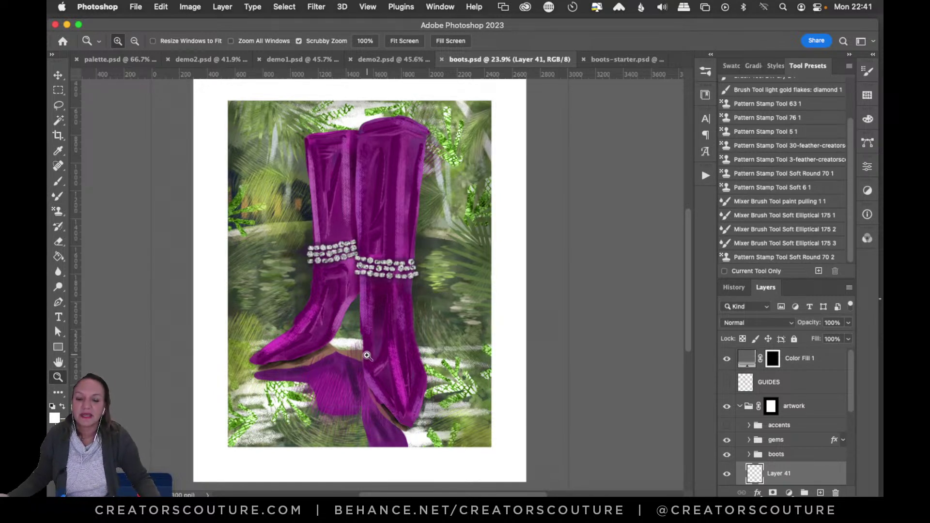
Switch to Chrome and view the Behance Livestreaming Schedule page on creatorscouture.com
{"action": "left_click", "coordinate": [317, 494]}
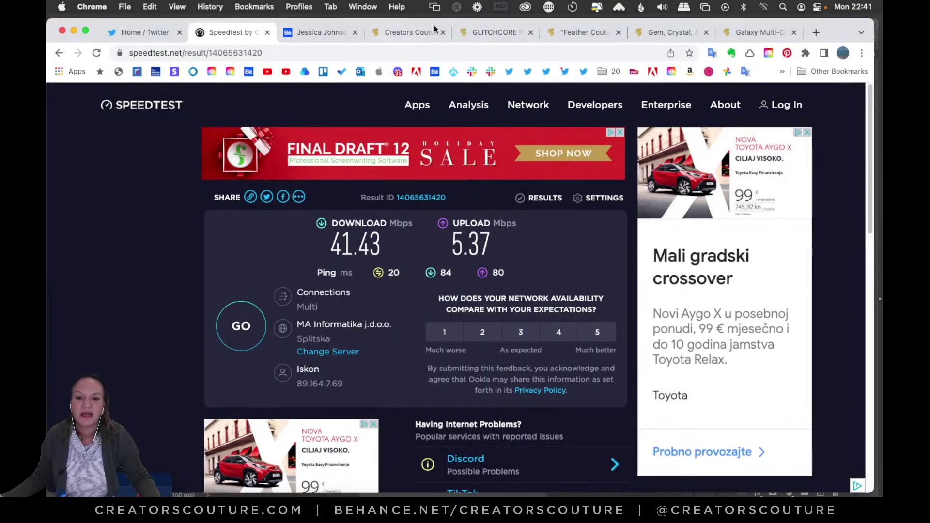
{"action": "left_click", "coordinate": [412, 32]}
{"action": "scroll", "coordinate": [573, 234], "scroll_direction": "down", "scroll_amount": 2}
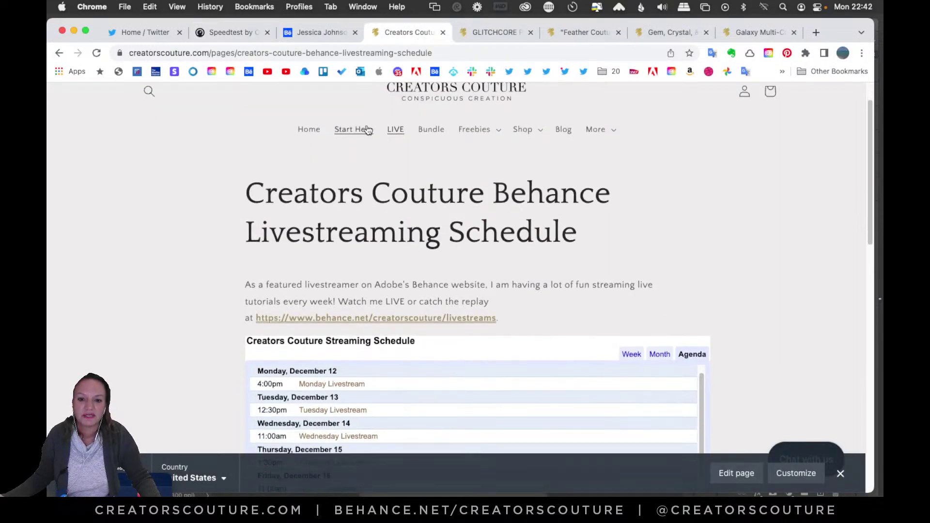
{"action": "scroll", "coordinate": [395, 176], "scroll_direction": "up", "scroll_amount": 2}
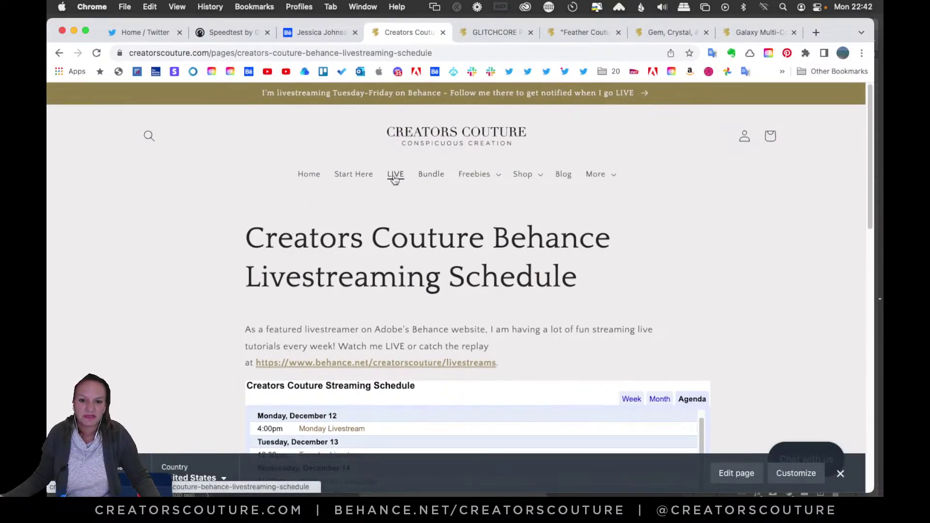
{"action": "left_click", "coordinate": [395, 177]}
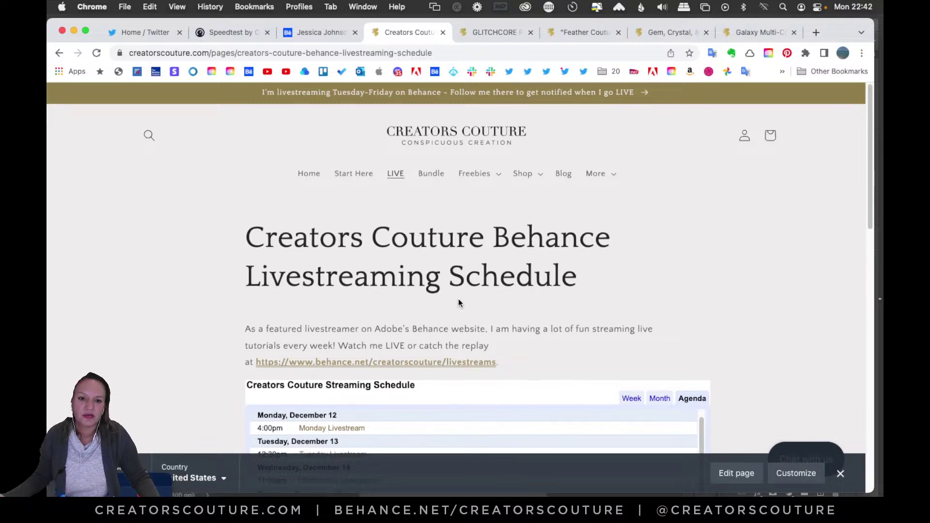
View the Behance Livestreams page, check the Creative Cloud app's notifications, and return to Photoshop
{"action": "left_click", "coordinate": [320, 33]}
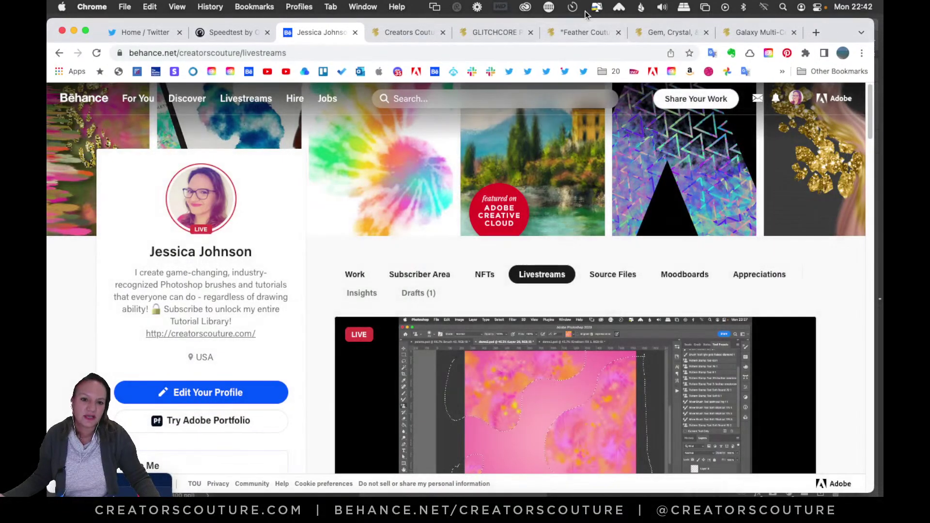
{"action": "left_click", "coordinate": [74, 31]}
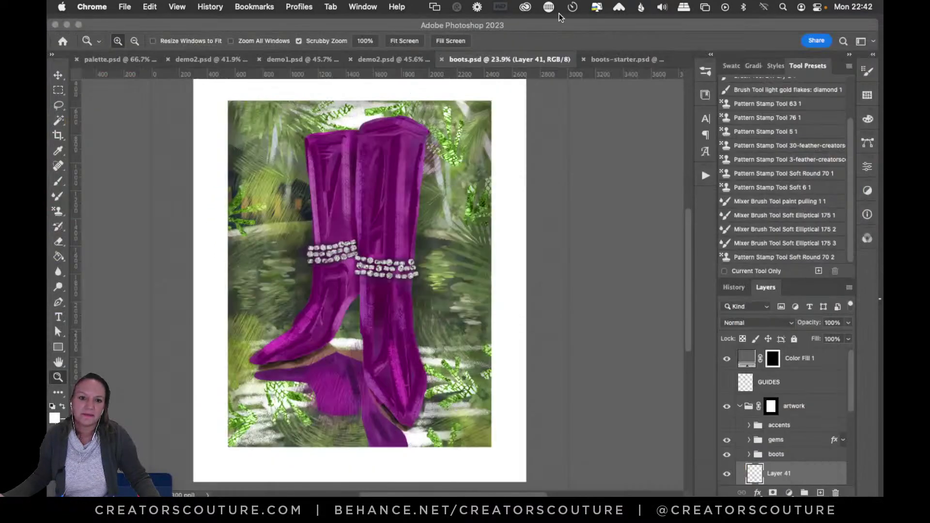
{"action": "left_click", "coordinate": [526, 7]}
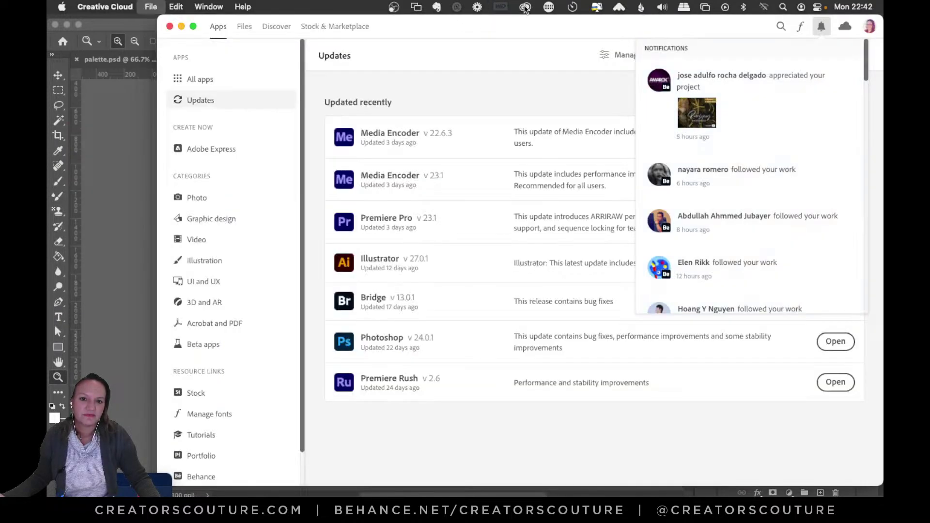
{"action": "left_click", "coordinate": [170, 26]}
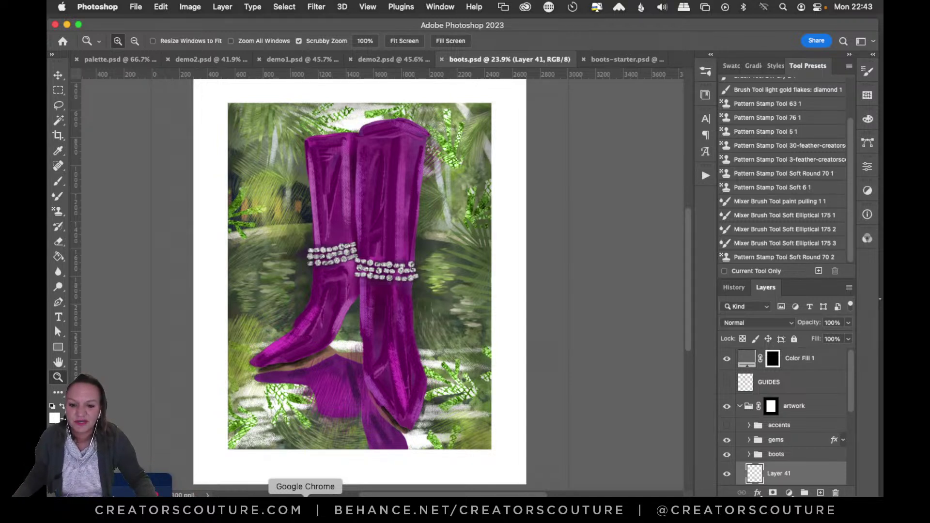
Switch to Chrome, open the Creators Couture home page, and look over its welcome section
{"action": "left_click", "coordinate": [305, 499]}
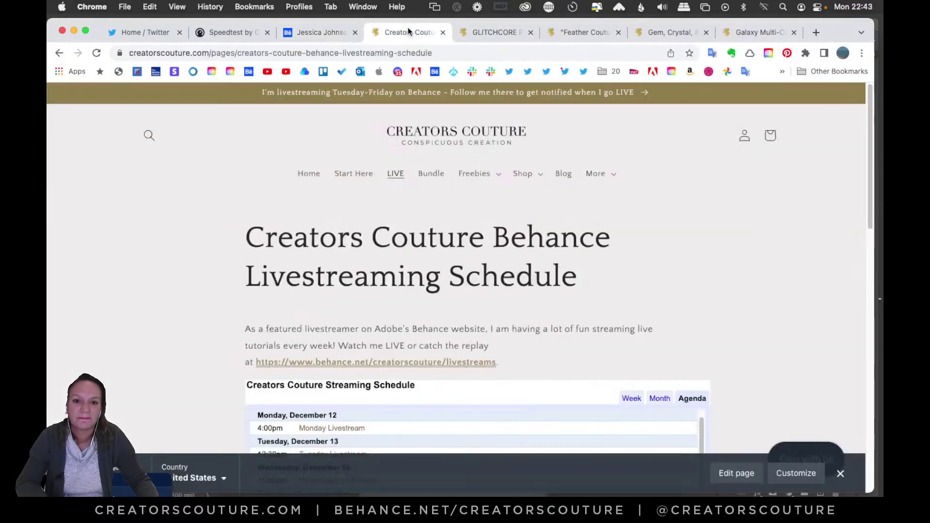
{"action": "left_click", "coordinate": [408, 31]}
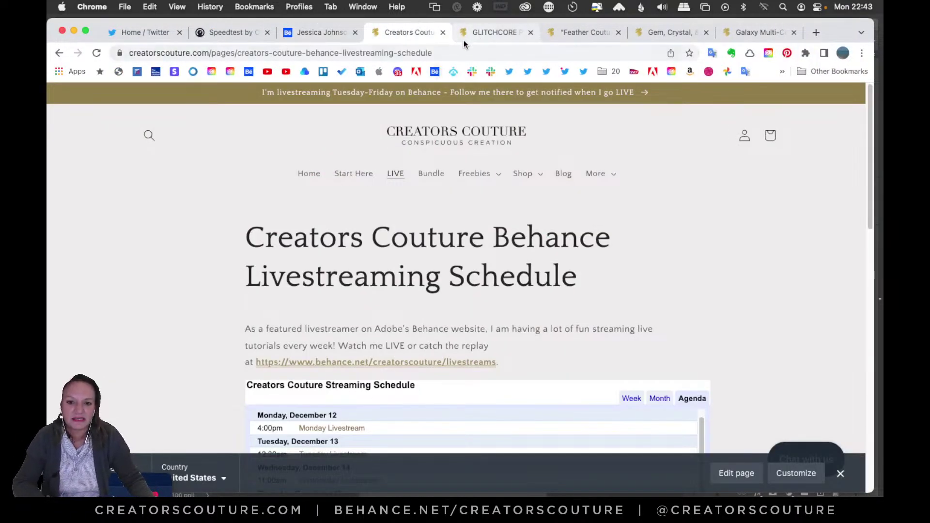
{"action": "left_click", "coordinate": [466, 131]}
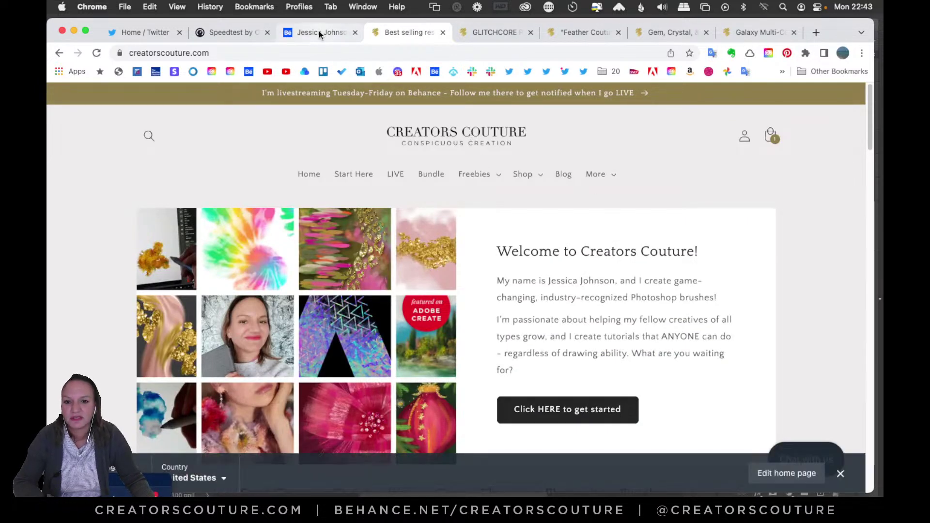
{"action": "scroll", "coordinate": [625, 287], "scroll_direction": "down", "scroll_amount": 3}
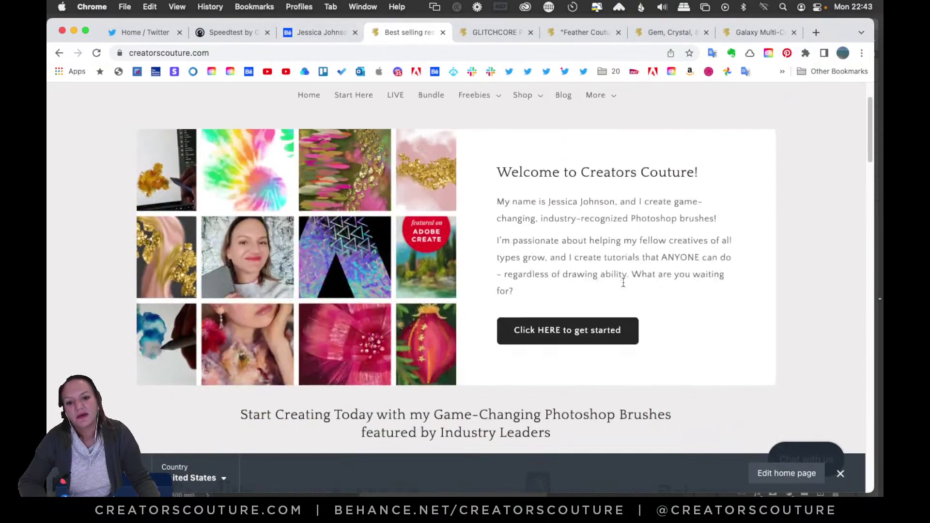
View the top of the Creators Couture home page and the Behance Livestreams page, and return to Photoshop
{"action": "scroll", "coordinate": [625, 287], "scroll_direction": "down", "scroll_amount": 1}
{"action": "scroll", "coordinate": [625, 286], "scroll_direction": "up", "scroll_amount": 4}
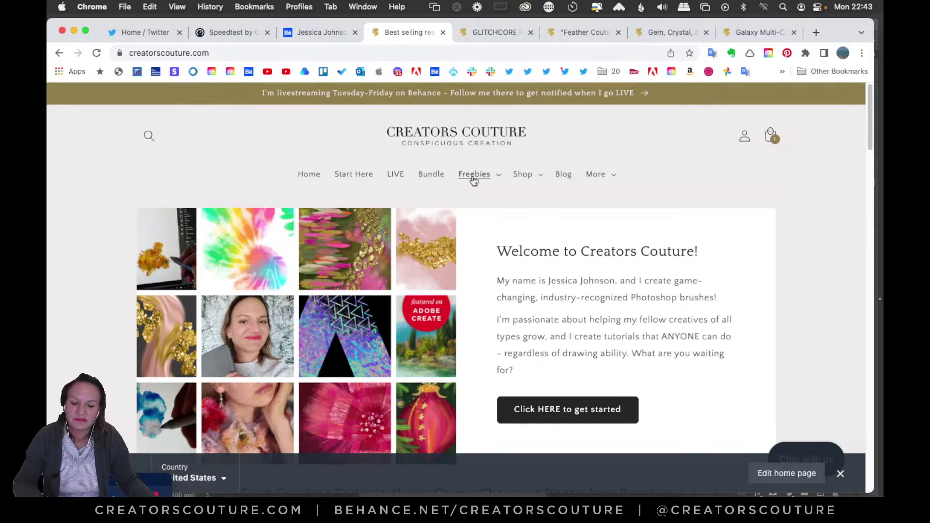
{"action": "left_click", "coordinate": [304, 33]}
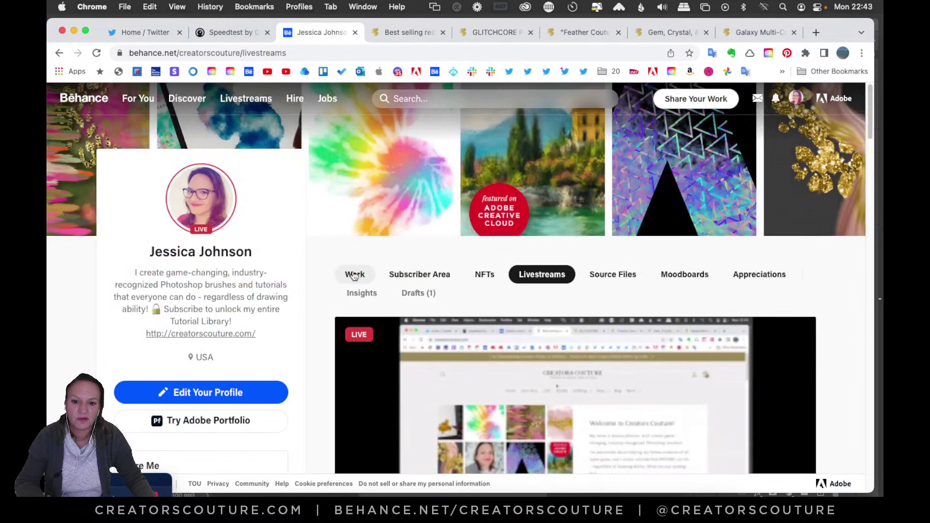
{"action": "left_click", "coordinate": [392, 33]}
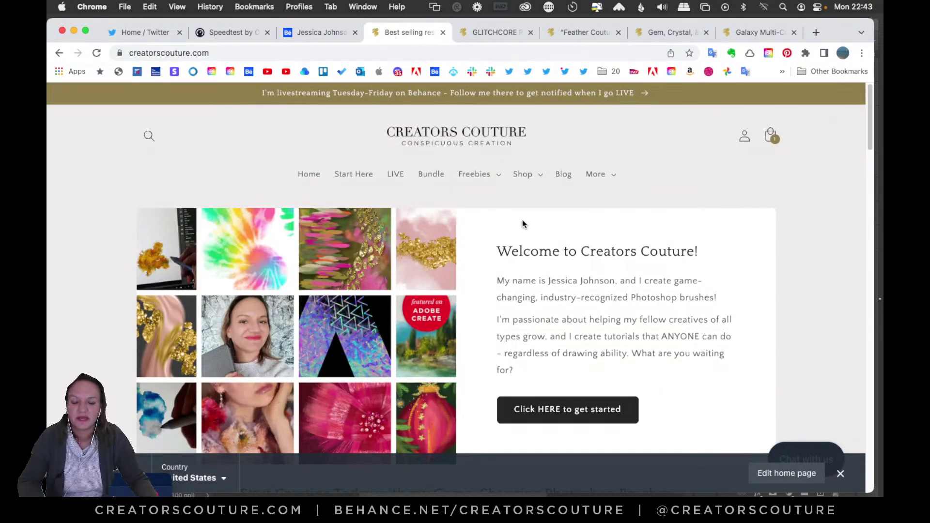
{"action": "left_click", "coordinate": [74, 30]}
{"action": "left_click", "coordinate": [286, 30]}
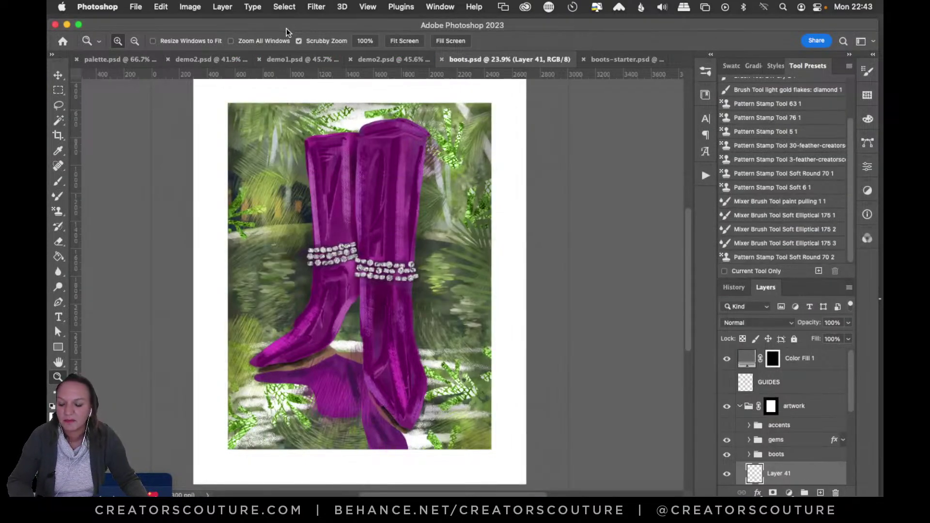
Switch to Chrome, open the Creators Couture LIVE page, and look over the weekly agenda in the streaming schedule
{"action": "left_click", "coordinate": [305, 495]}
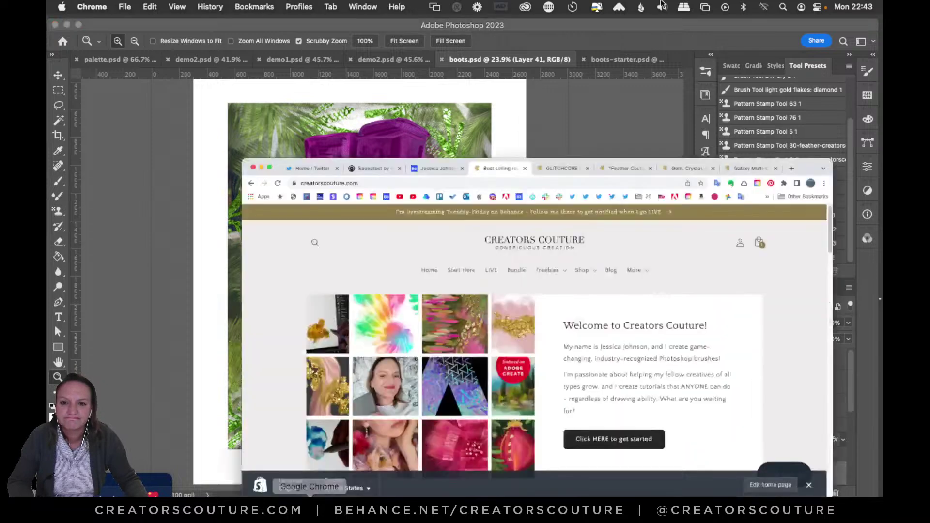
{"action": "left_click", "coordinate": [397, 175]}
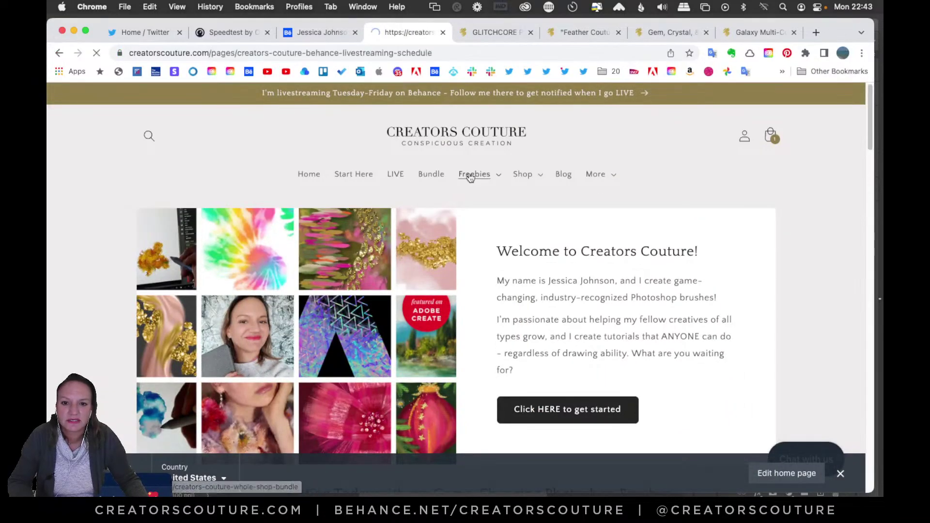
{"action": "scroll", "coordinate": [533, 203], "scroll_direction": "down", "scroll_amount": 3}
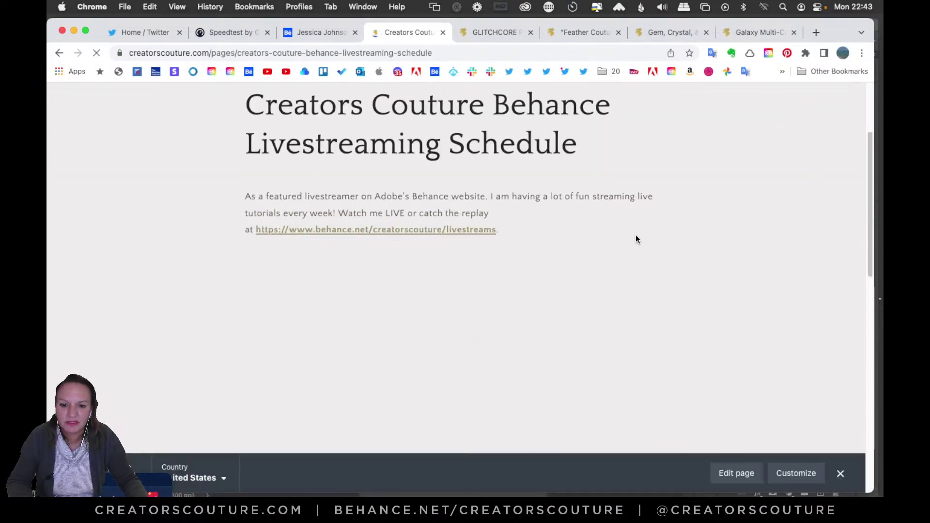
{"action": "scroll", "coordinate": [636, 240], "scroll_direction": "down", "scroll_amount": 5}
{"action": "scroll", "coordinate": [638, 236], "scroll_direction": "up", "scroll_amount": 6}
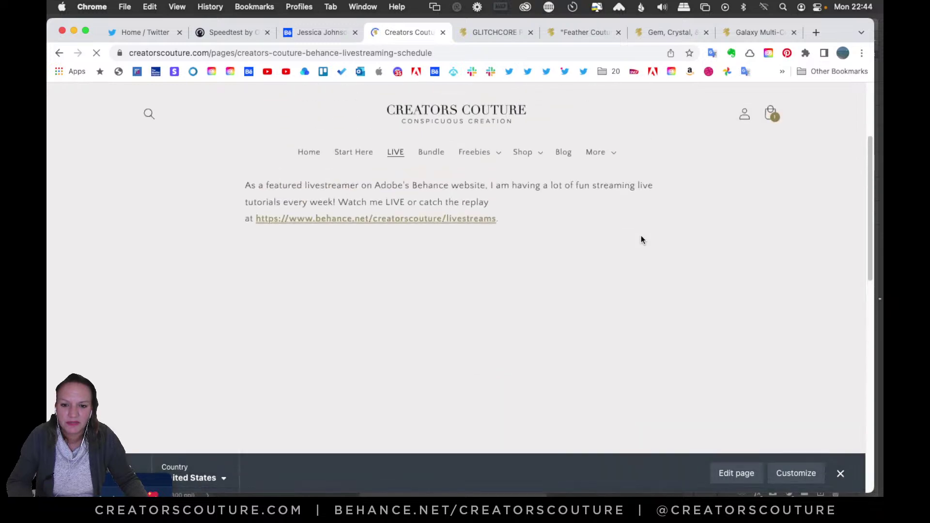
{"action": "scroll", "coordinate": [640, 236], "scroll_direction": "down", "scroll_amount": 3}
{"action": "scroll", "coordinate": [640, 238], "scroll_direction": "down", "scroll_amount": 2}
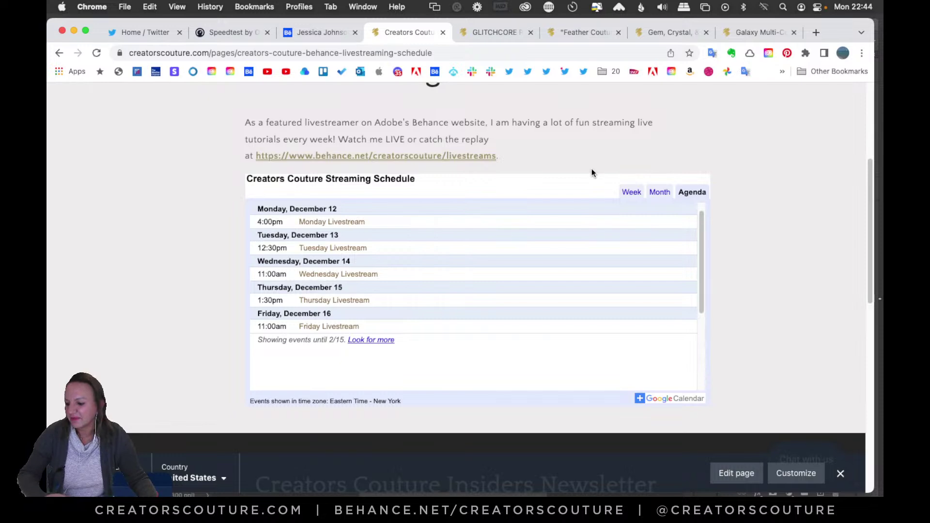
{"action": "left_click", "coordinate": [72, 30]}
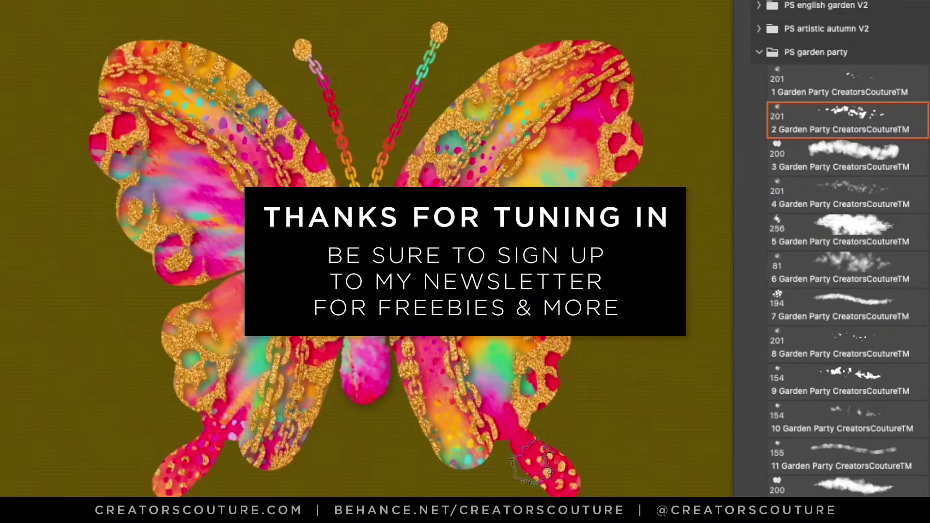
{"action": "mouse_move", "coordinate": [538, 177]}
{"action": "left_mouse_down"}
{"action": "mouse_move", "coordinate": [577, 155]}
{"action": "mouse_move", "coordinate": [543, 179]}
{"action": "mouse_move", "coordinate": [547, 141]}
{"action": "mouse_move", "coordinate": [562, 167]}
{"action": "left_mouse_up"}
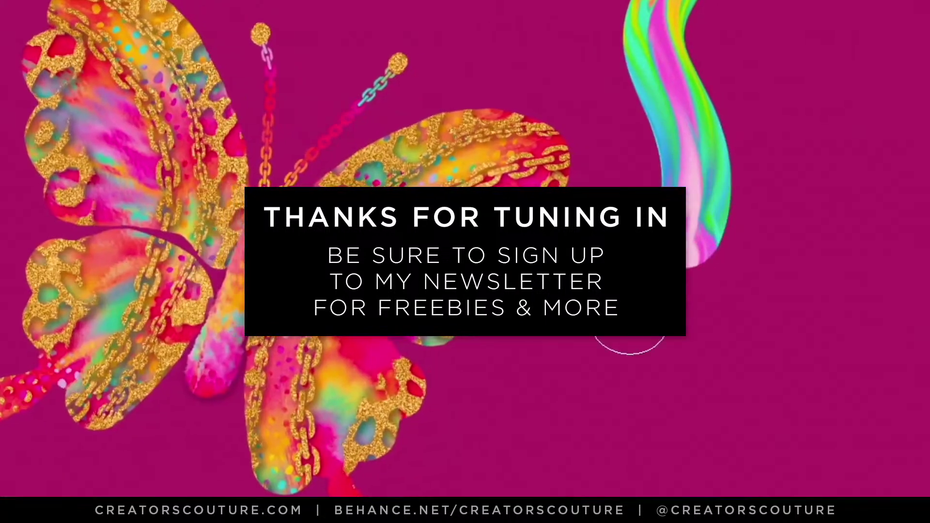